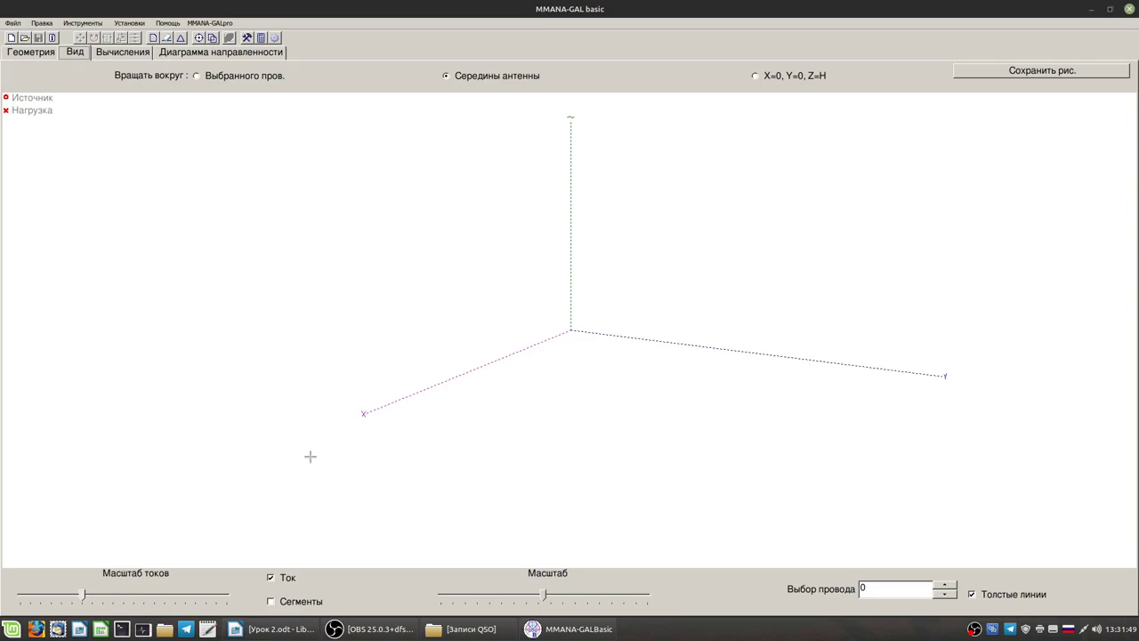
Step: Open the antenna model file Слопер.maa and look at its inclined wire in the 3D view
mouse_move(525, 443)
mouse_down()
mouse_move(510, 437)
mouse_move(523, 433)
mouse_up()
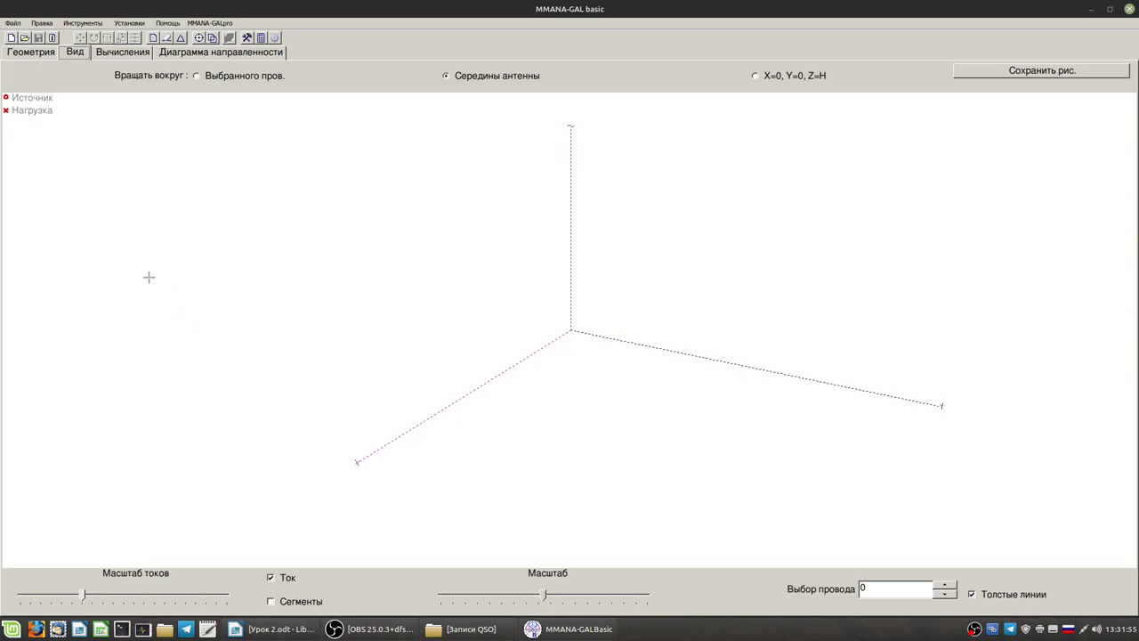
click(24, 38)
double_click(488, 246)
drag(671, 428, 772, 453)
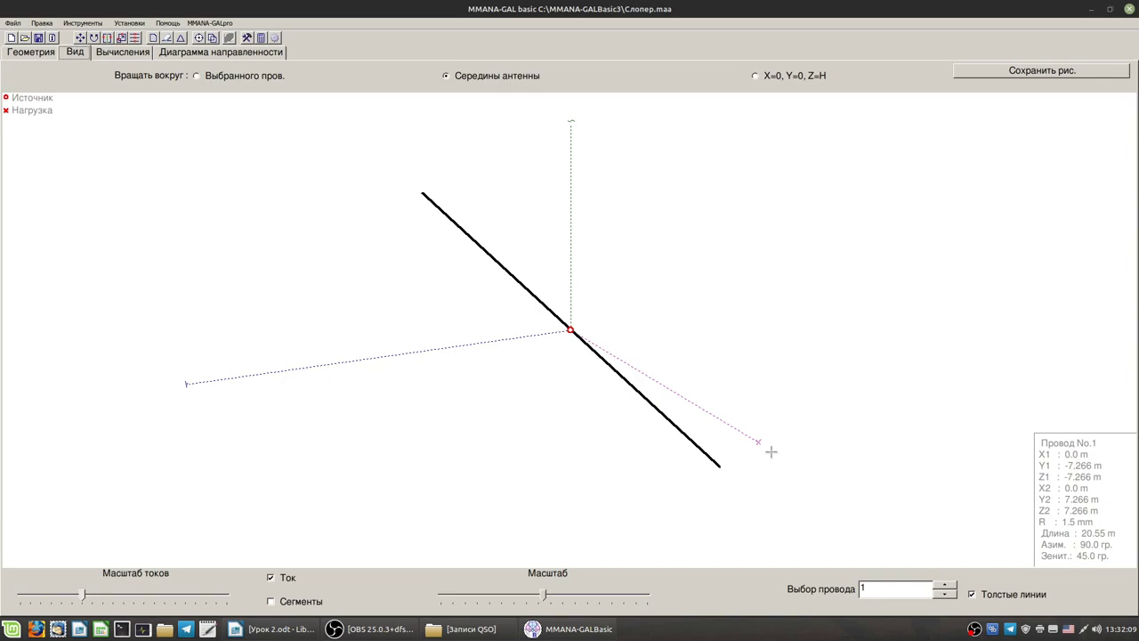
Step: Switch to LibreOffice Writer to read the lesson topic "Оптимизация в автомате" in Урок 2.odt, and minimize the document
click(280, 629)
drag(455, 173, 695, 173)
click(696, 173)
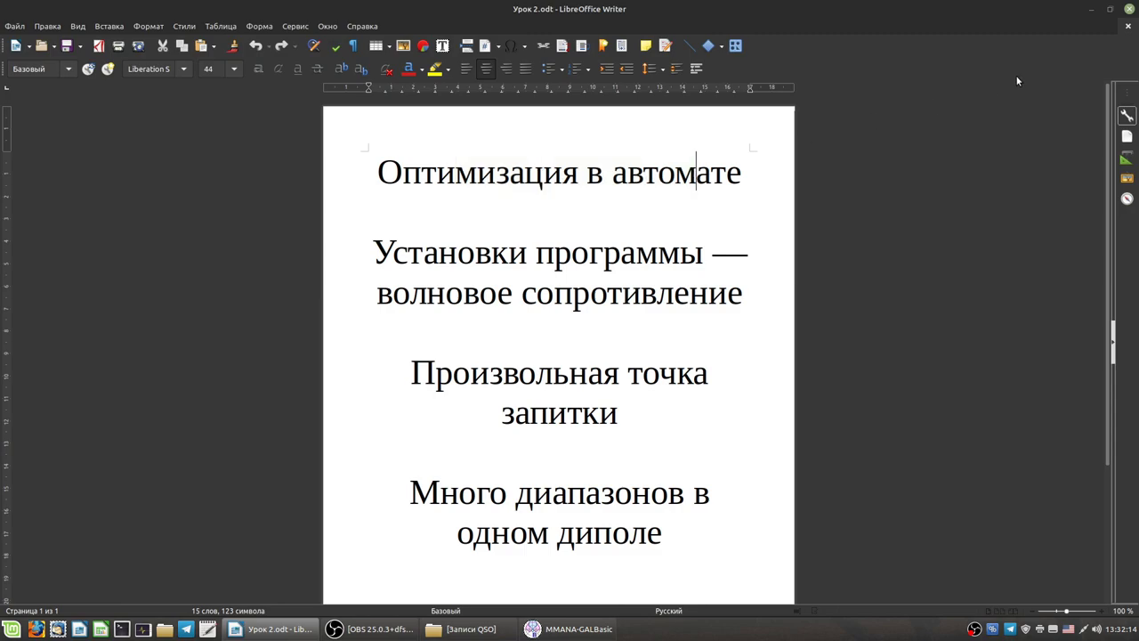
click(1090, 9)
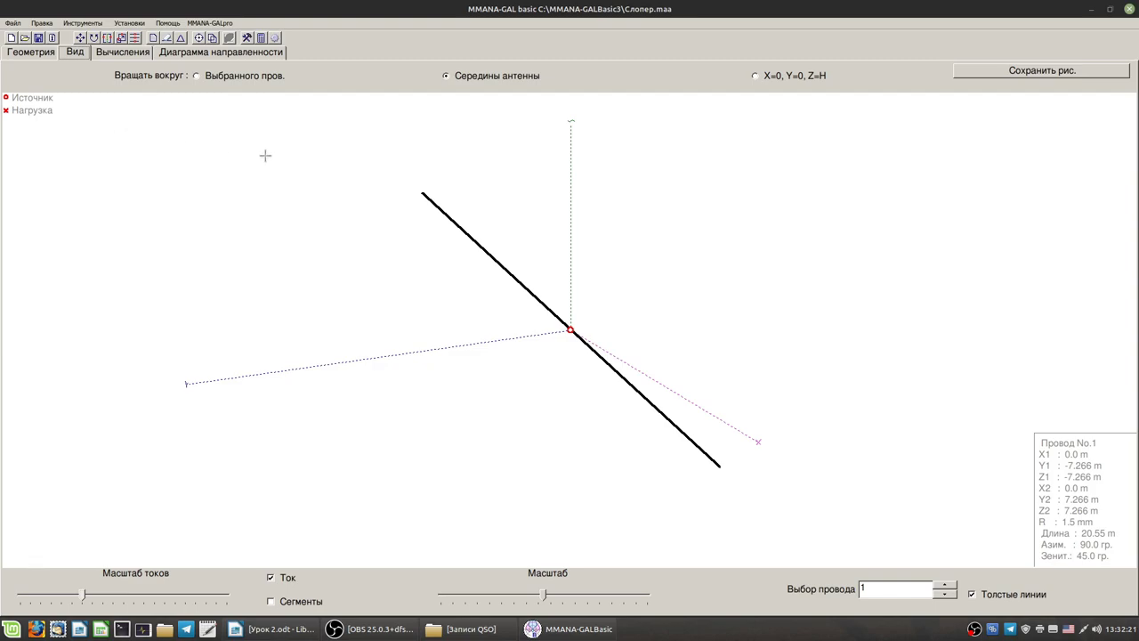
Step: Calculate the sloper antenna with its current parameters and view its radiation pattern
mouse_move(638, 481)
mouse_down()
mouse_move(653, 462)
mouse_move(691, 472)
mouse_move(638, 472)
mouse_move(649, 470)
mouse_up()
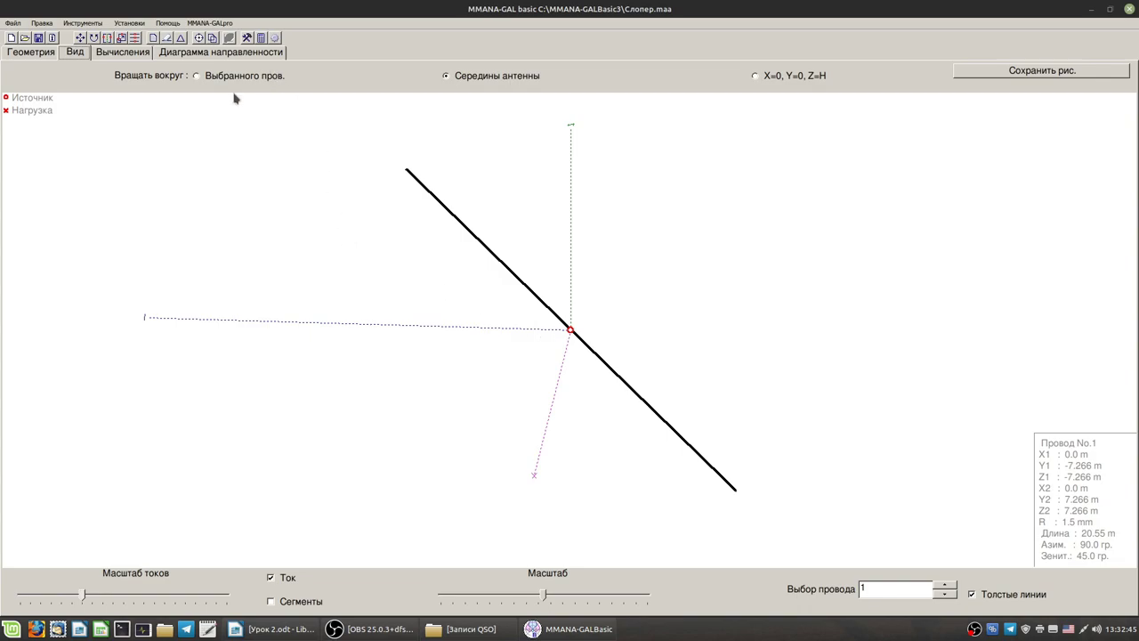
click(107, 54)
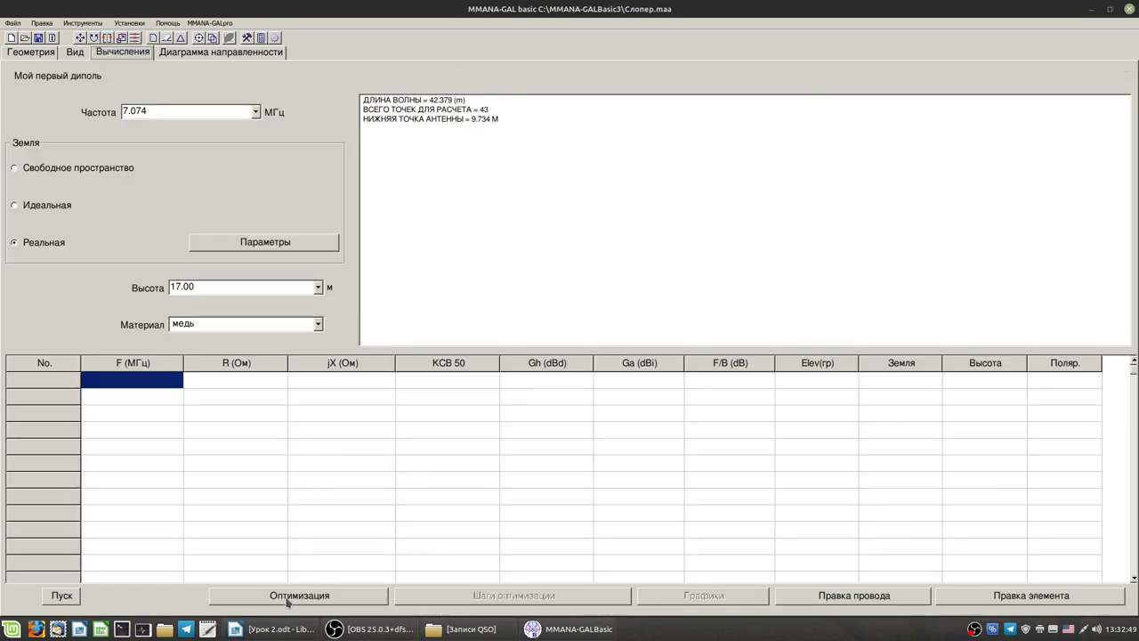
click(49, 598)
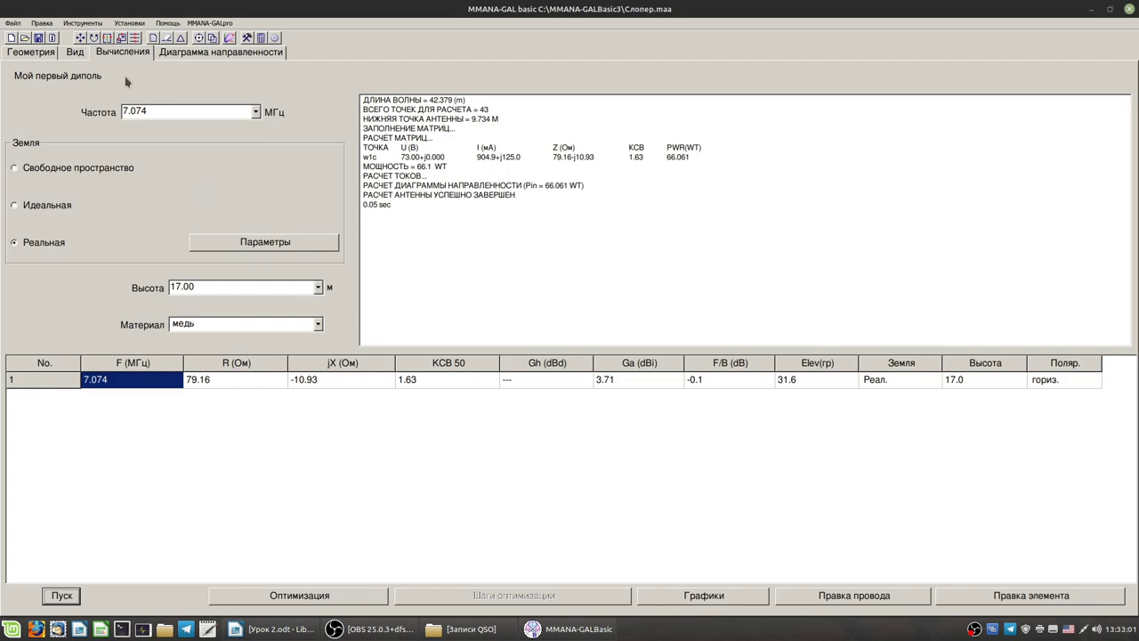
click(178, 53)
click(125, 53)
Step: Open the optimization settings with the option "Не цель (просто сканирование)" off and "Разрешение 2гр." on
click(294, 600)
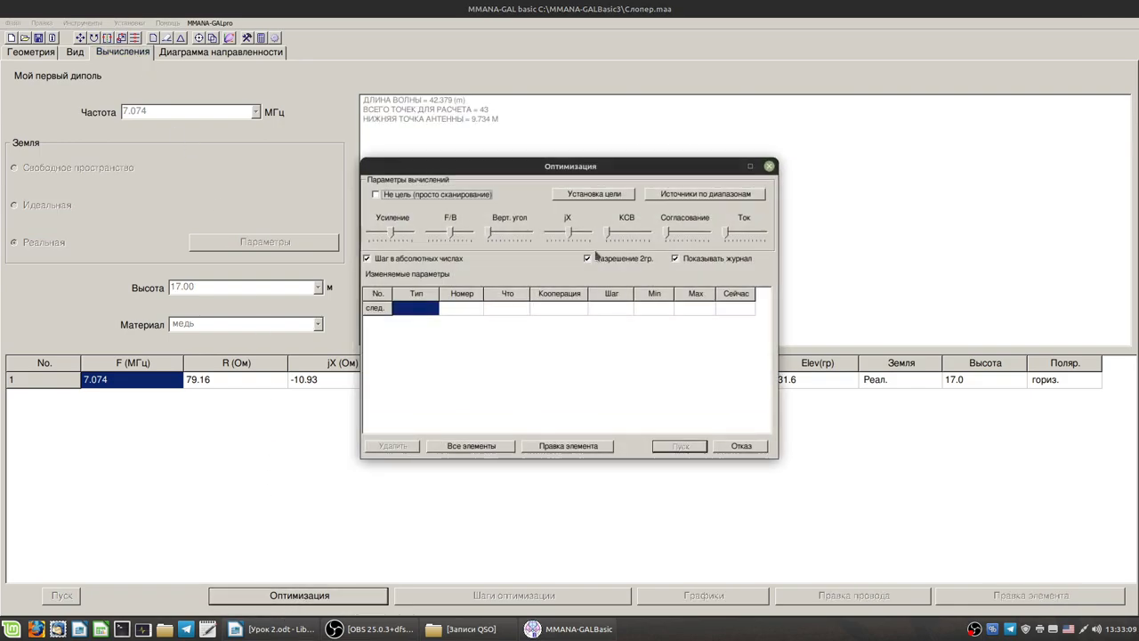
click(377, 195)
click(378, 194)
click(386, 198)
click(386, 197)
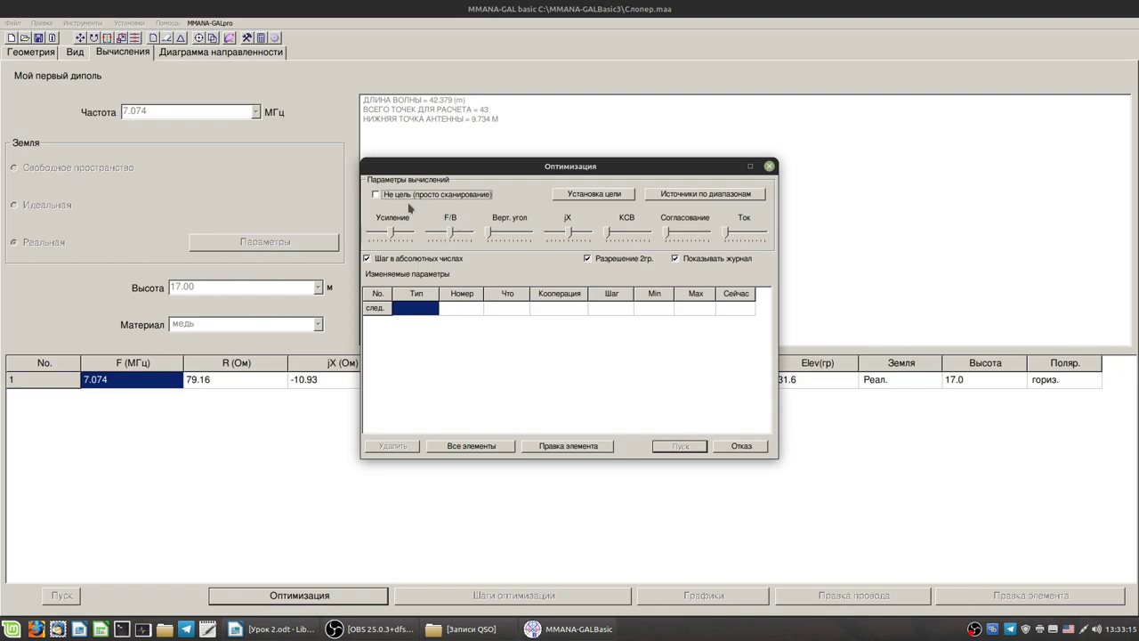
click(376, 196)
click(376, 195)
click(587, 258)
Step: Make КСВ the only optimization goal: set the Усиление, F/B and jX weights to minimum and КСВ to maximum
drag(391, 235, 370, 235)
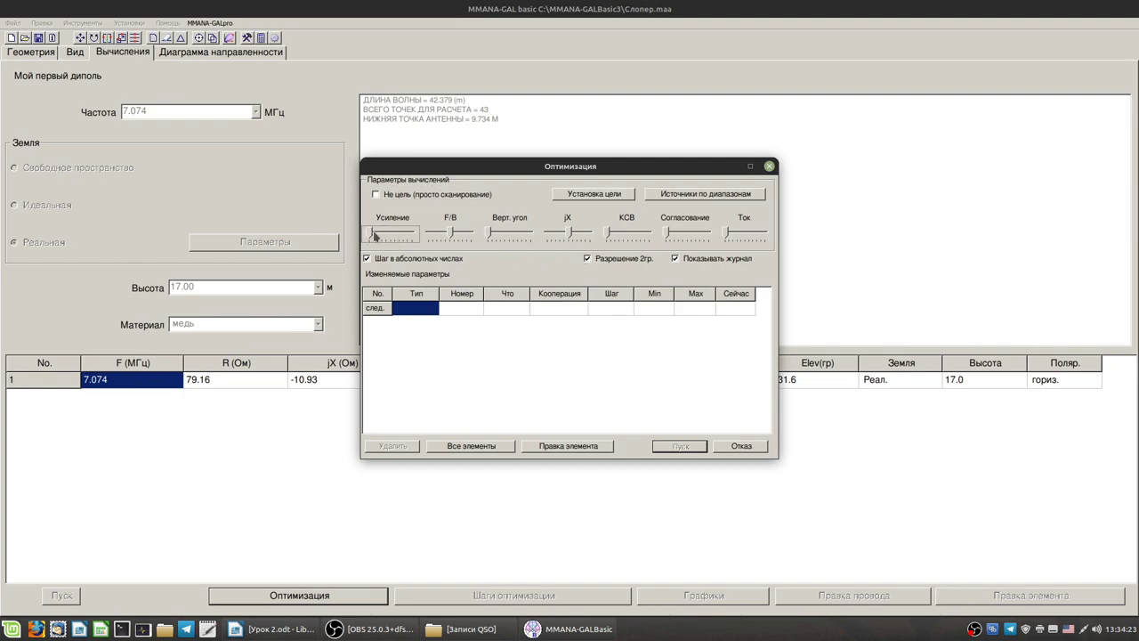
drag(451, 235, 427, 234)
drag(573, 233, 668, 239)
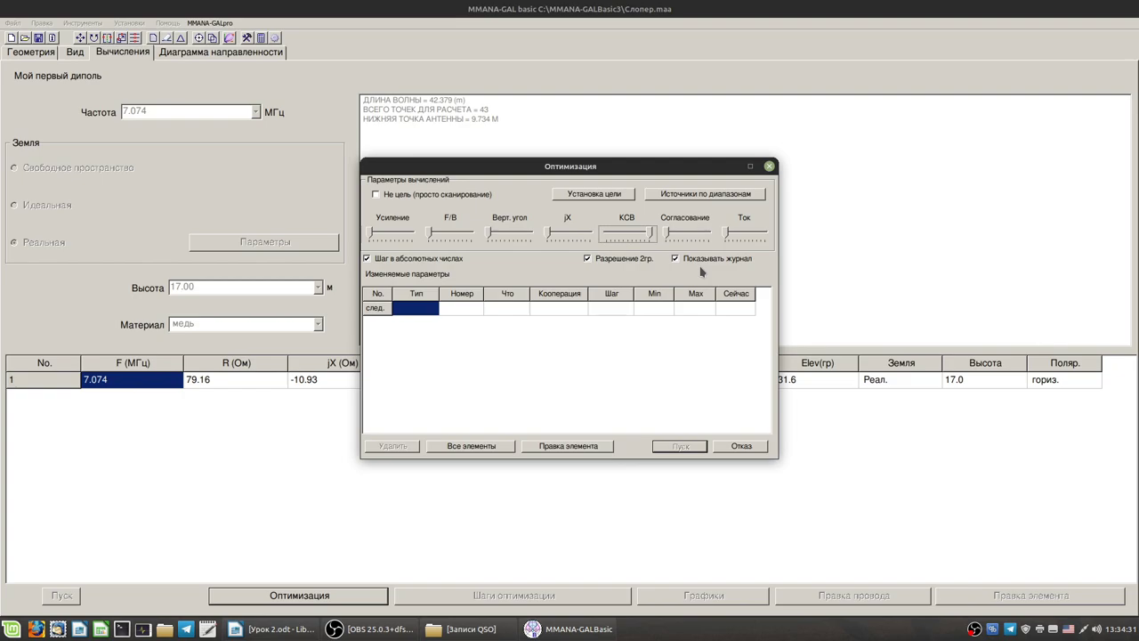
mouse_move(550, 235)
mouse_down()
mouse_move(572, 244)
mouse_move(551, 238)
mouse_move(558, 245)
mouse_move(557, 229)
mouse_move(580, 234)
mouse_move(563, 247)
mouse_move(570, 238)
mouse_up()
click(654, 238)
Step: Inspect the frequency and source settings in "Источники по диапазонам" and close them
click(681, 196)
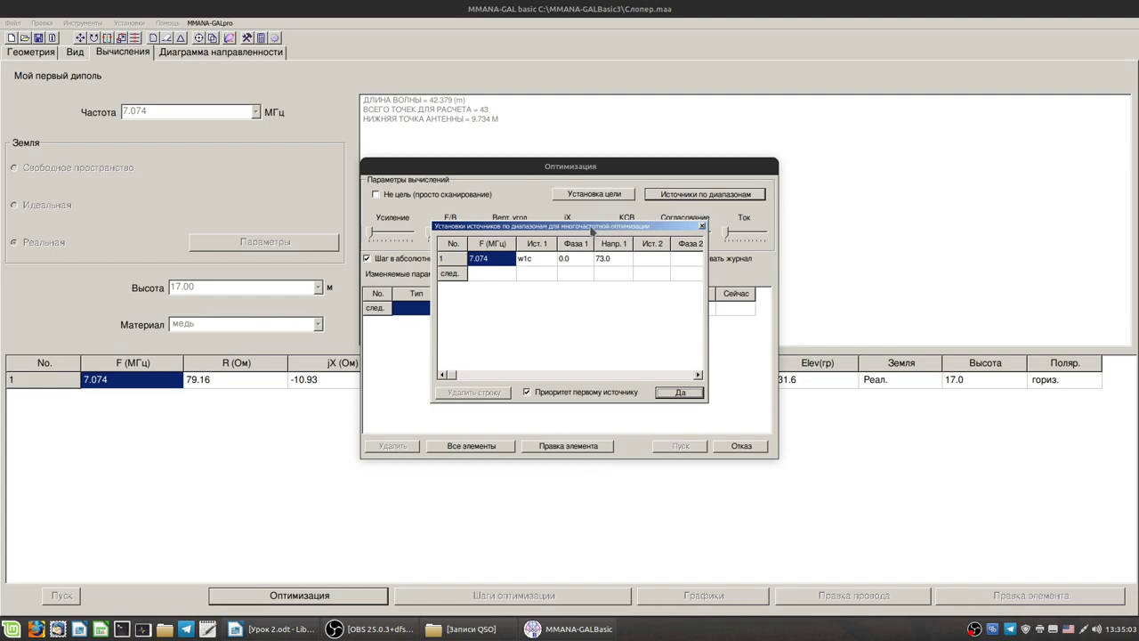
click(481, 258)
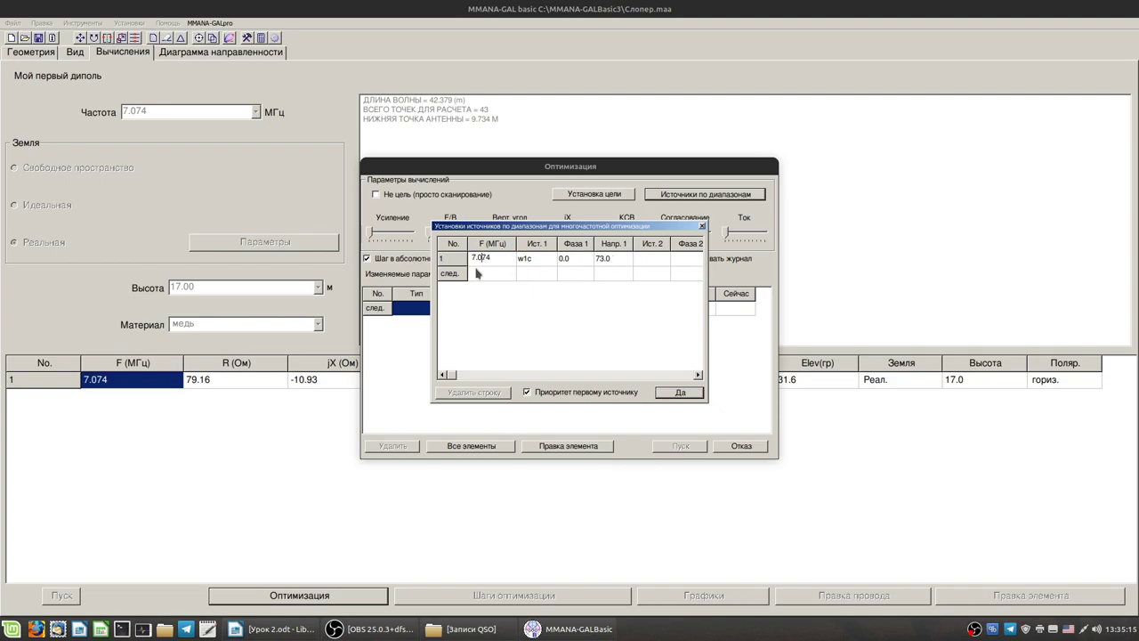
drag(483, 258, 476, 257)
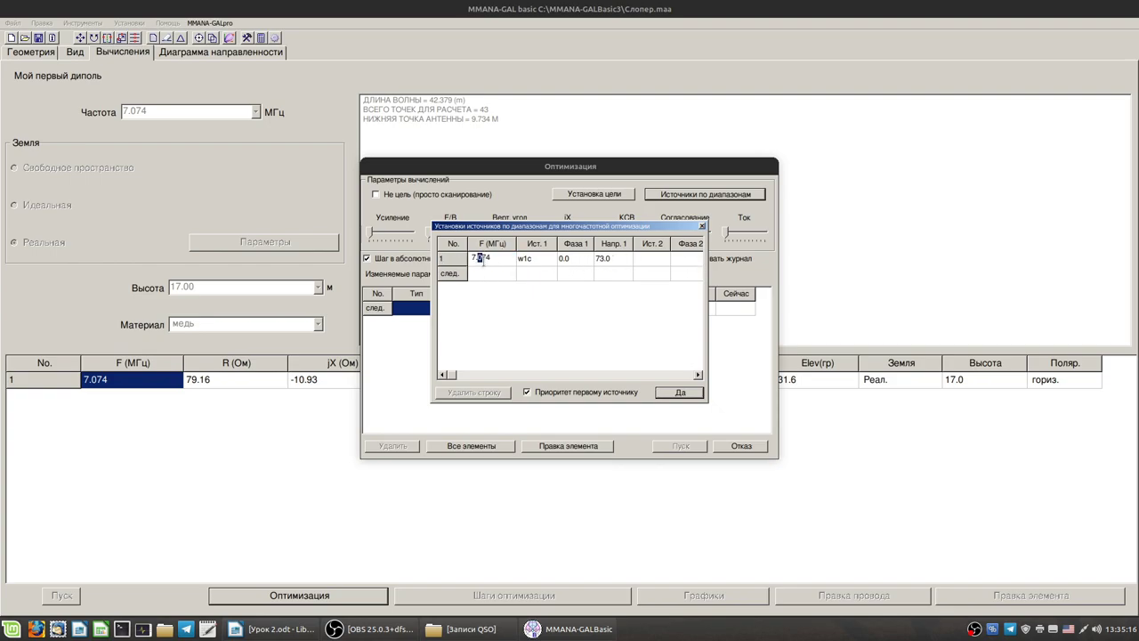
click(536, 261)
click(678, 393)
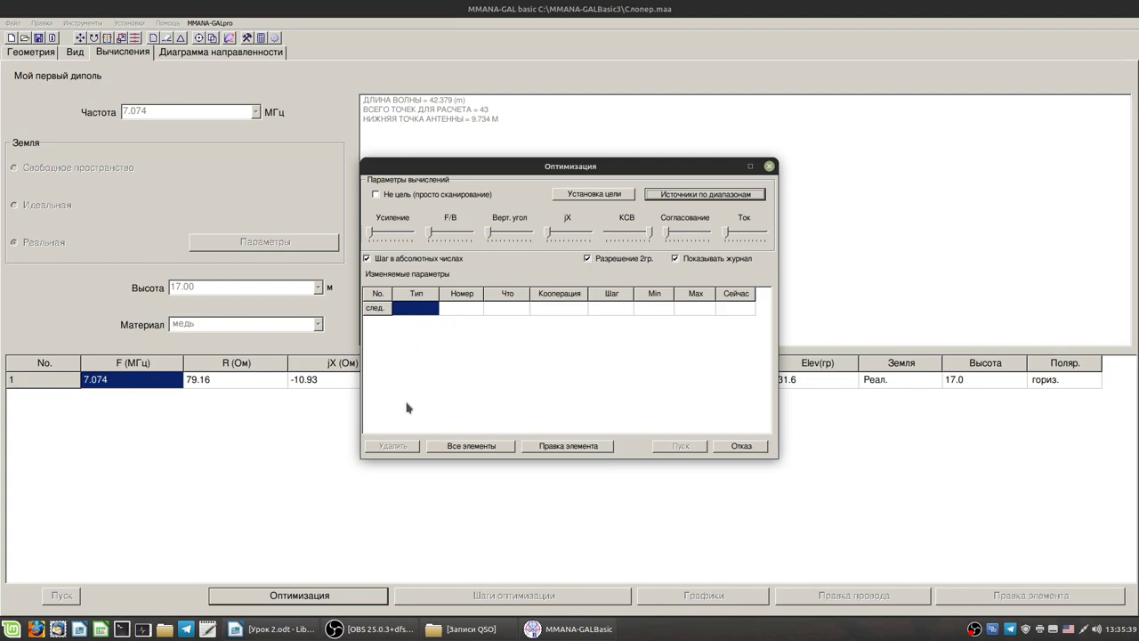
Step: Add a polar-coordinate wire (Провод ПК) as the optimization variable and choose "Длина (средняя точка)" as its changing parameter
click(418, 311)
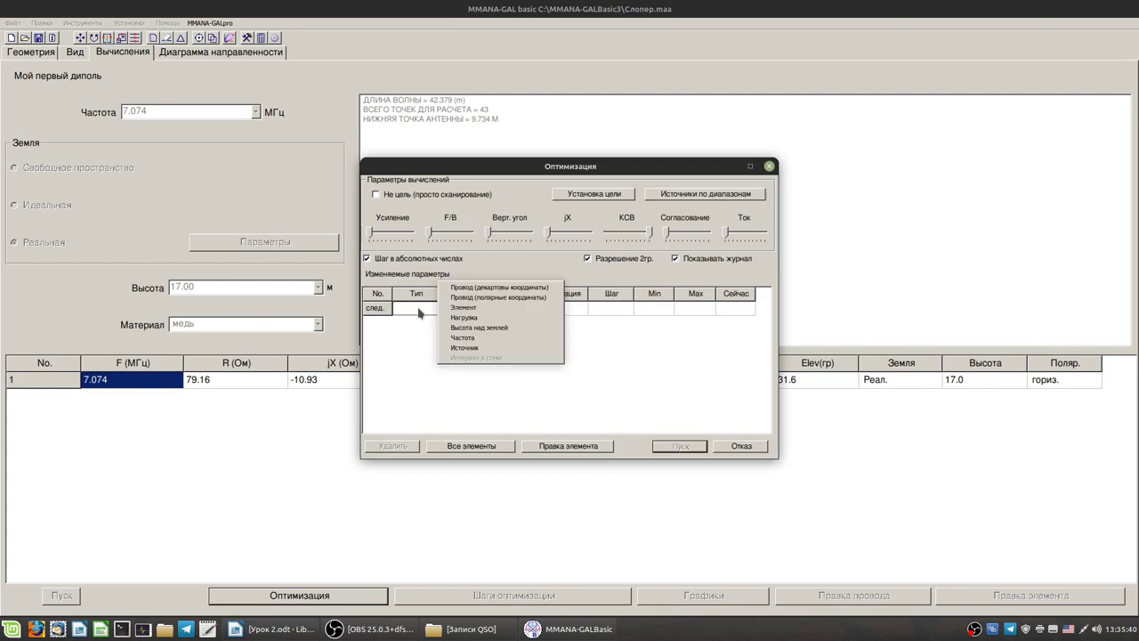
click(470, 303)
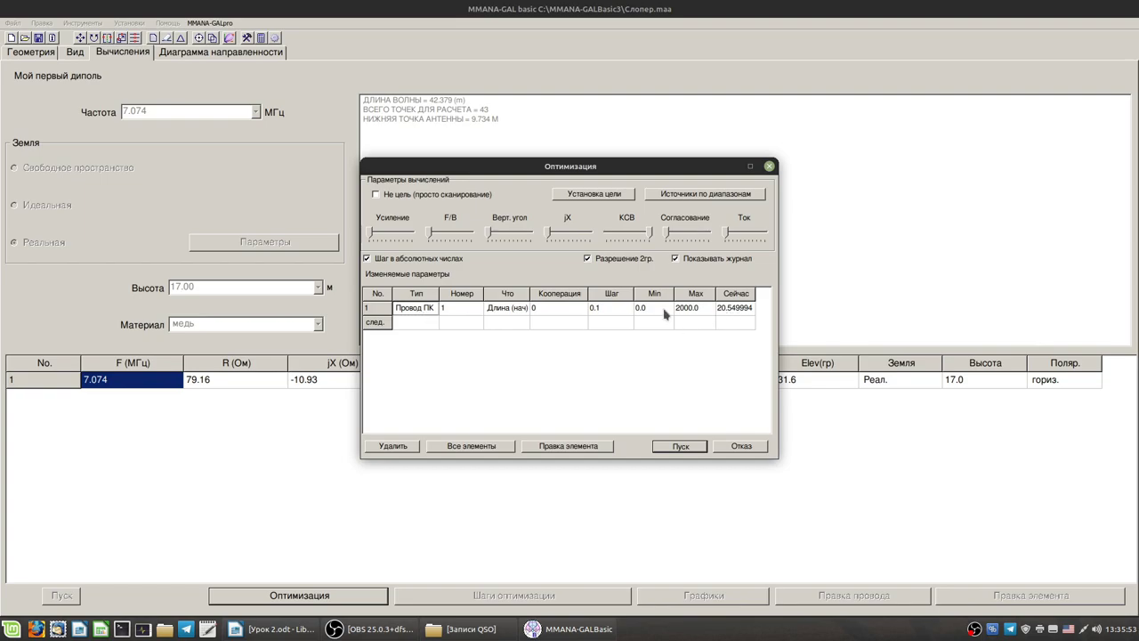
click(516, 309)
click(517, 309)
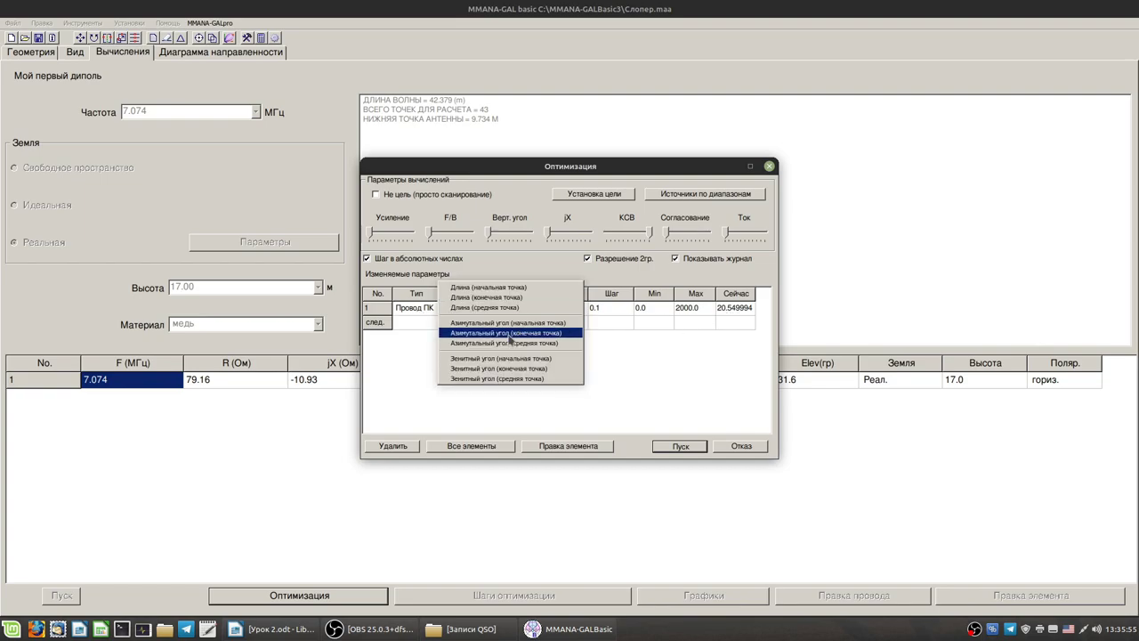
click(505, 312)
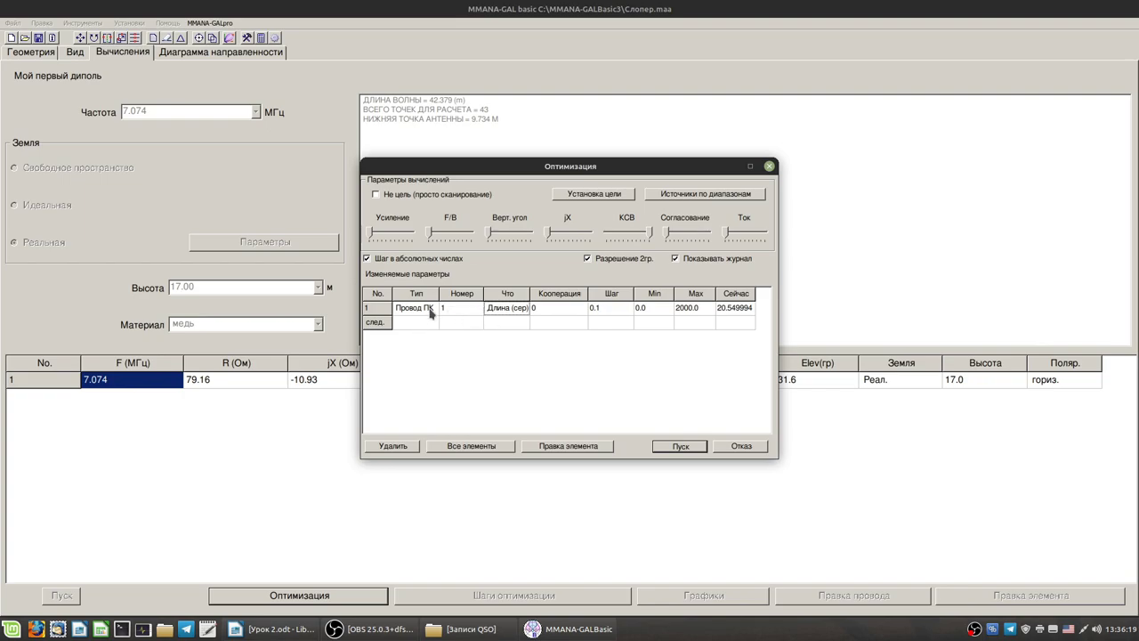
click(513, 311)
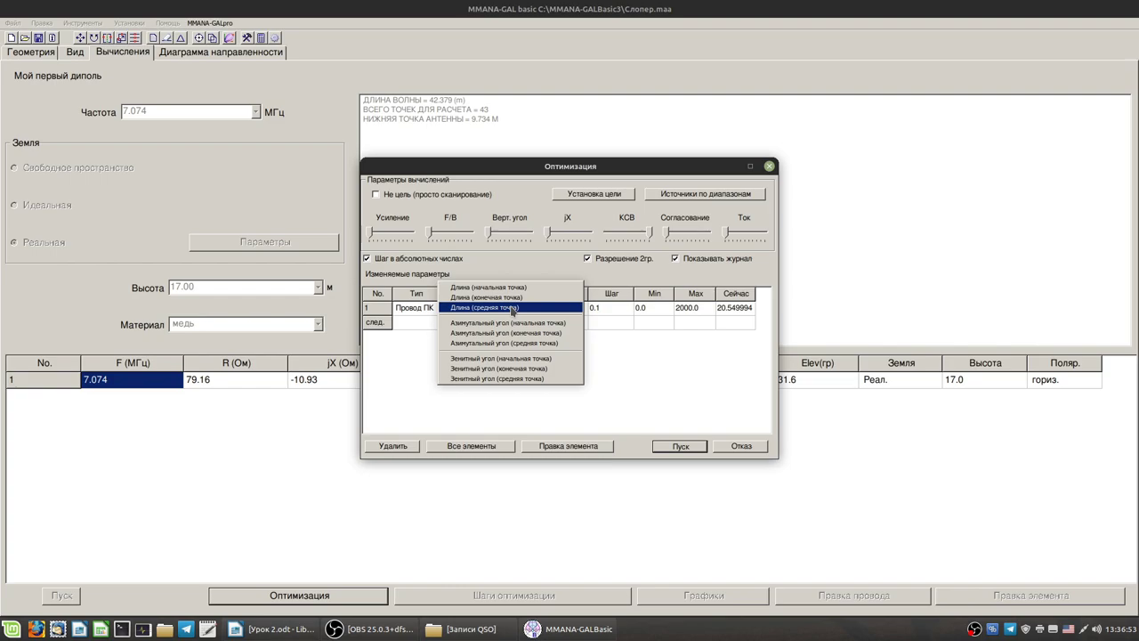
key(Up)
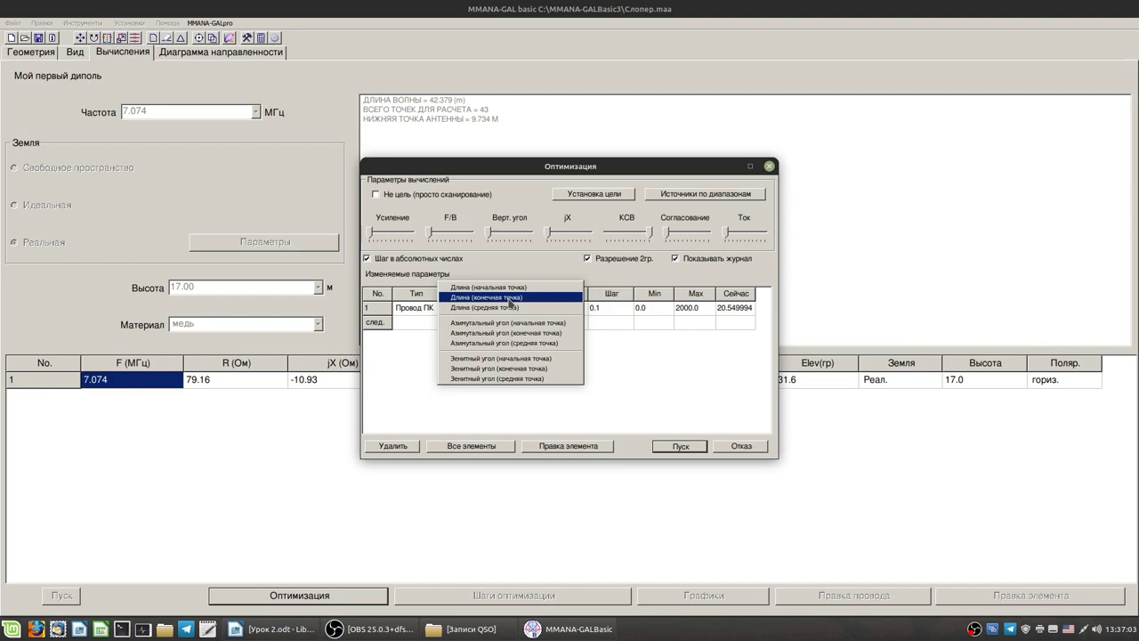
click(510, 307)
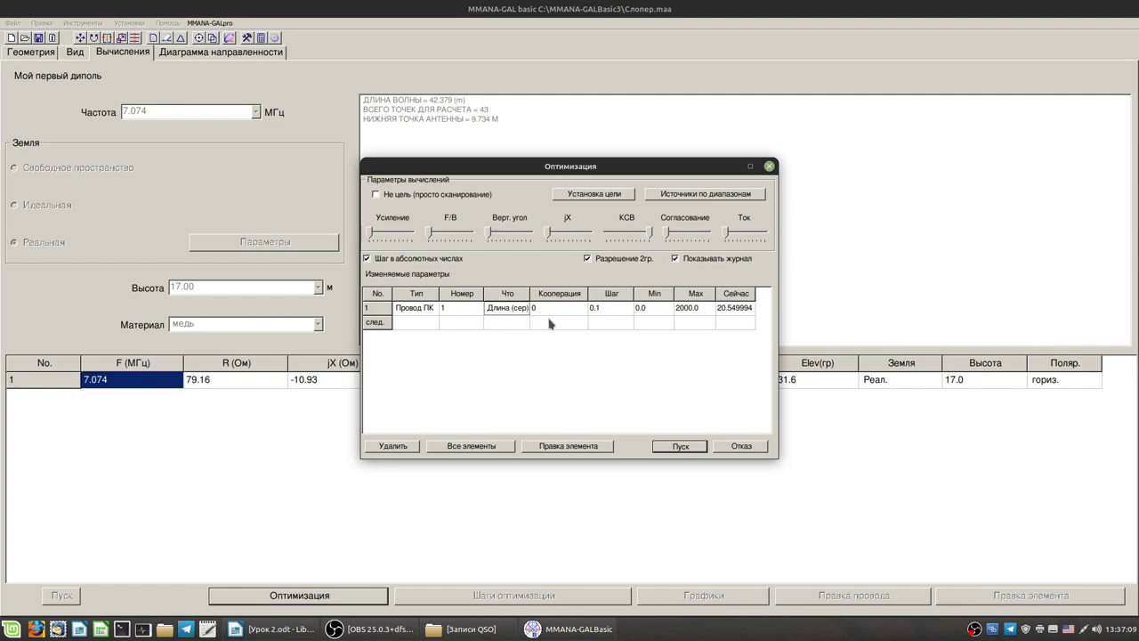
Step: Set the step (Шаг) of the wire-length variable to 0.01
click(598, 310)
click(603, 310)
click(606, 309)
key(BackSpace)
text(1)
Step: Limit the wire-length variable to a minimum of 19.0 and a maximum of 22.0
click(651, 308)
key(BackSpace)
key(BackSpace)
key(BackSpace)
text(19.0)
click(701, 313)
key(BackSpace)
key(BackSpace)
key(BackSpace)
key(BackSpace)
key(BackSpace)
key(BackSpace)
text(22.0)
Step: Check the source settings by band and run the optimization without saving its table as a *.mao file
drag(527, 168, 671, 205)
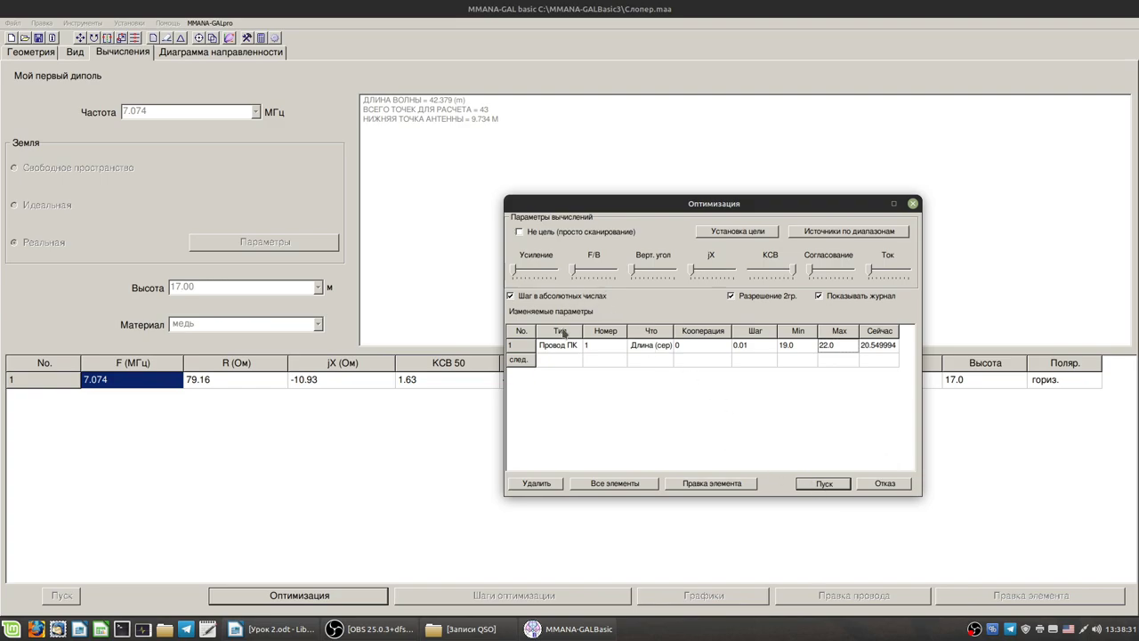
drag(726, 207, 507, 210)
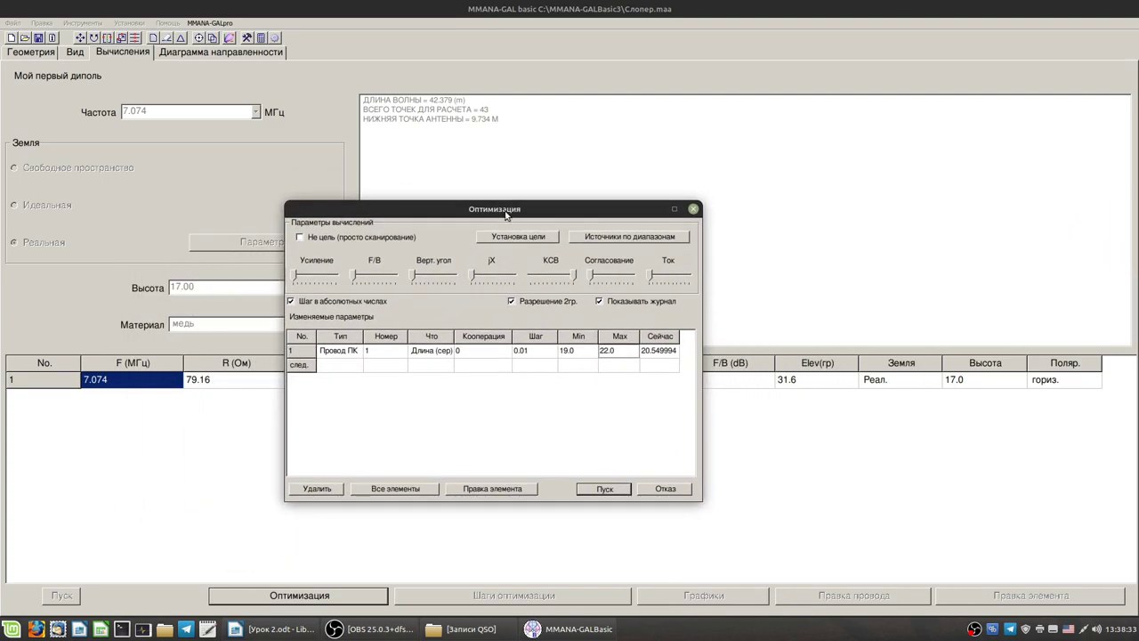
click(634, 237)
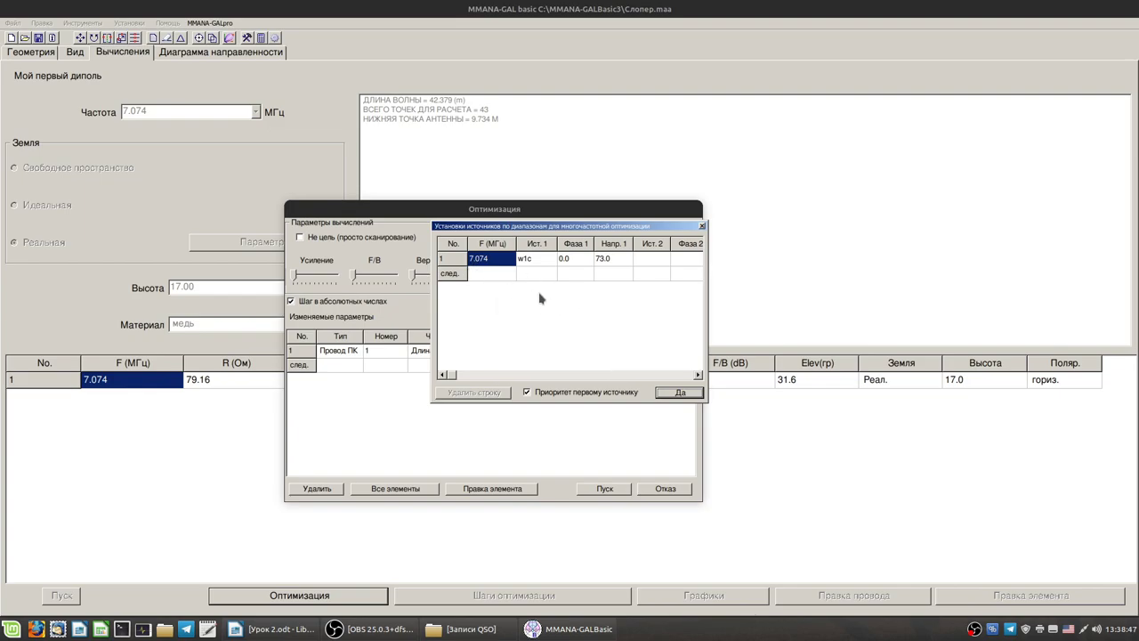
click(667, 394)
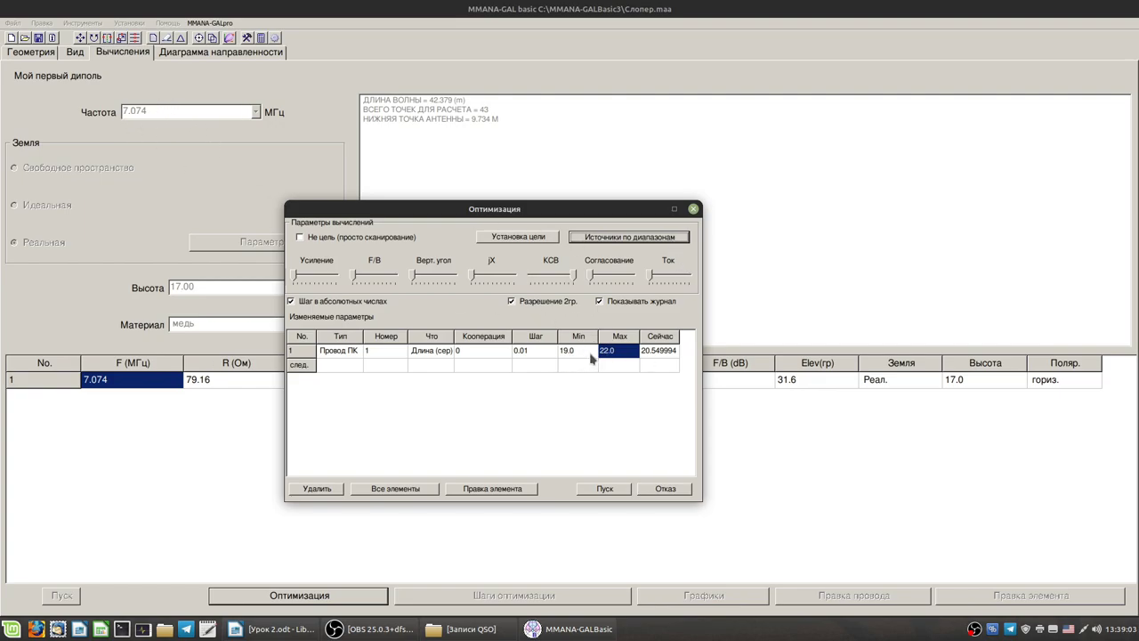
click(606, 489)
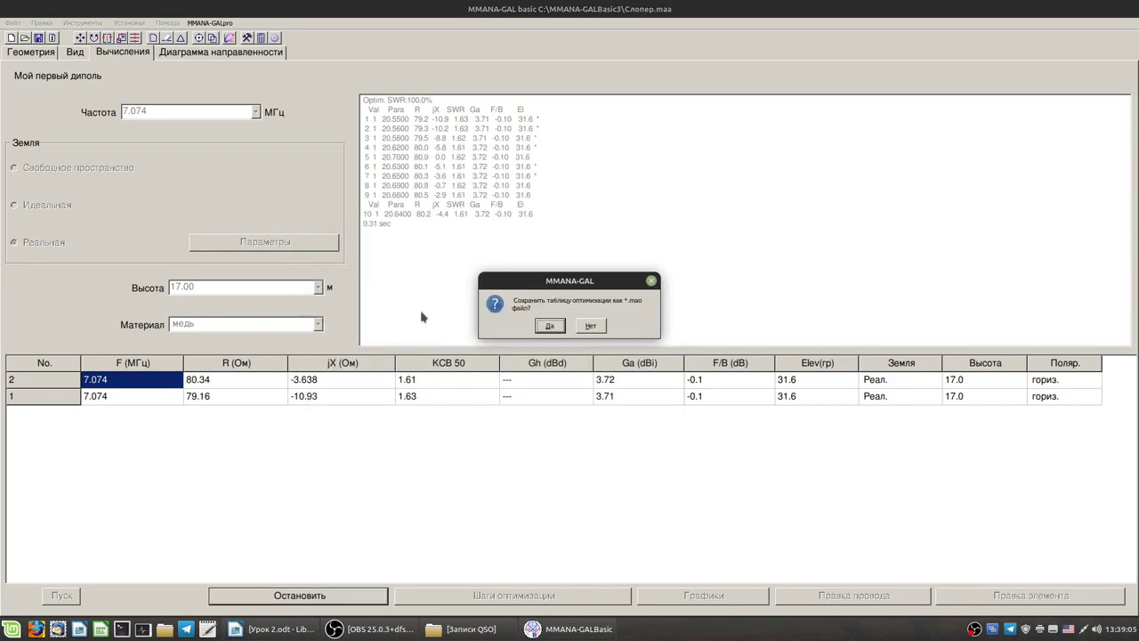
click(592, 326)
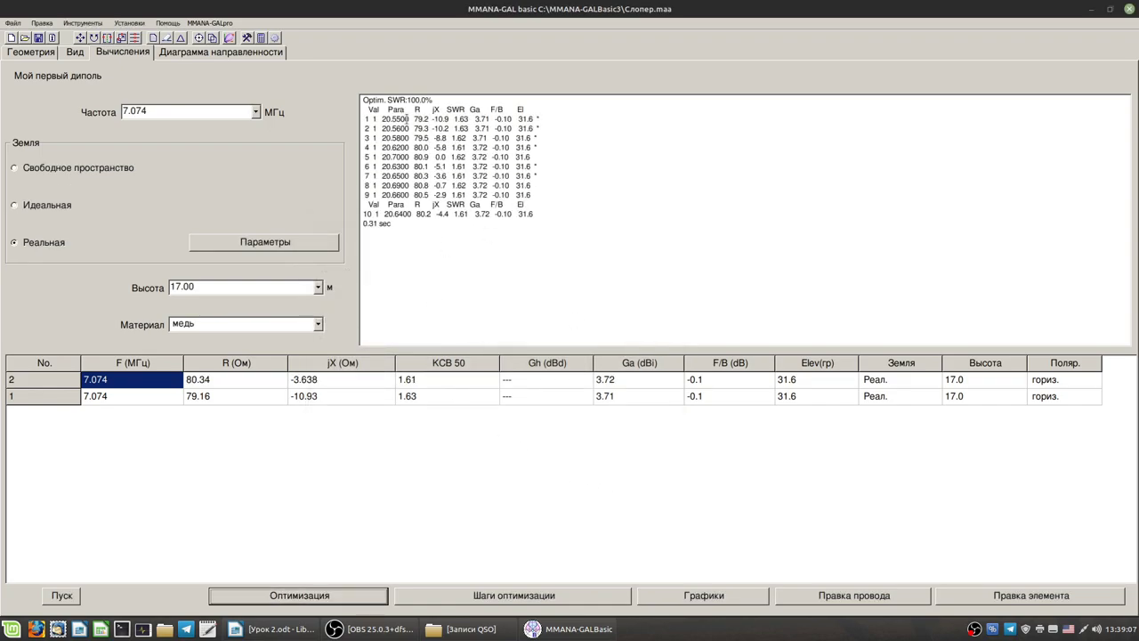
Step: Examine the wire-length values tried in each iteration of the optimization log
drag(408, 128, 433, 205)
drag(390, 119, 406, 119)
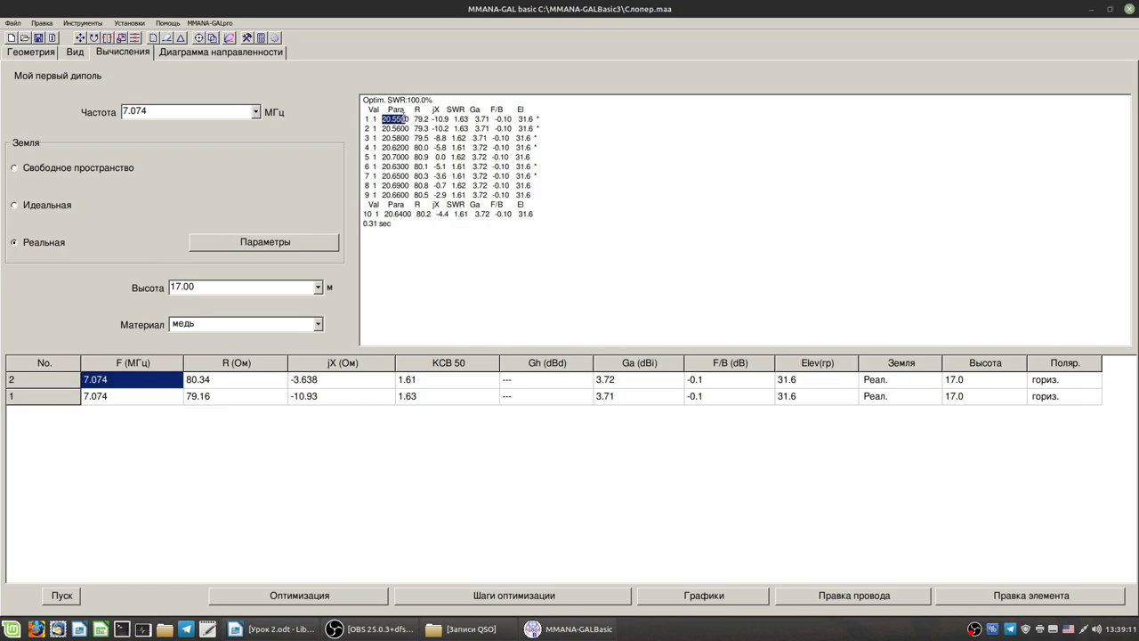
click(386, 128)
click(416, 137)
drag(385, 128, 403, 128)
click(398, 119)
drag(396, 157, 403, 156)
click(397, 167)
Step: Recalculate the optimized antenna and inspect its wire coordinates and length in the geometry table and 3D view
click(60, 598)
click(427, 385)
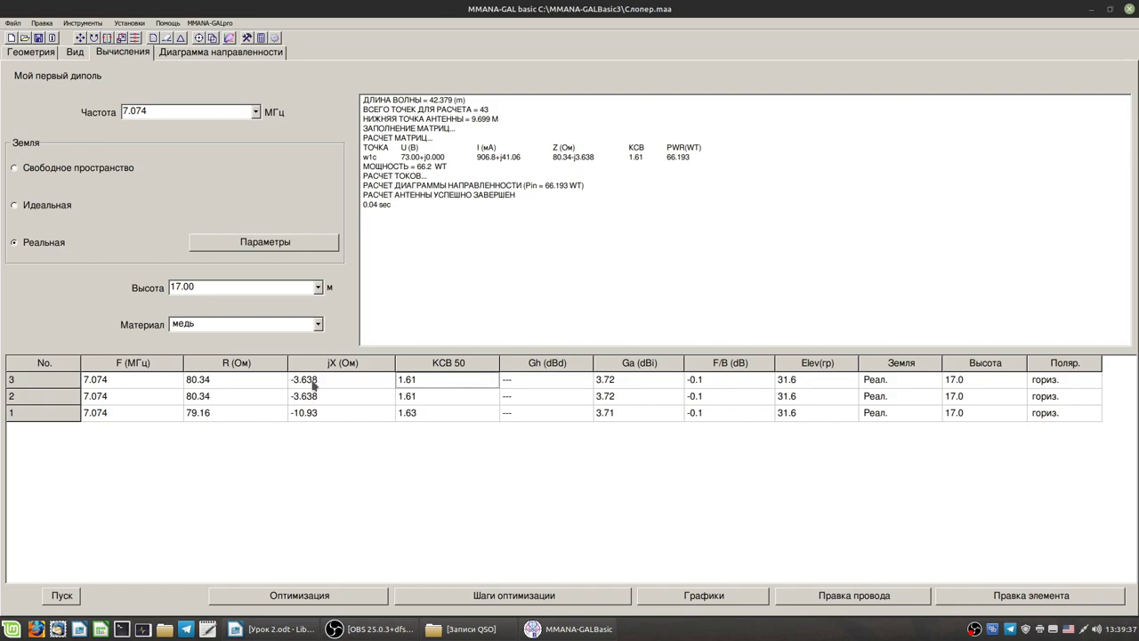
click(75, 51)
click(31, 51)
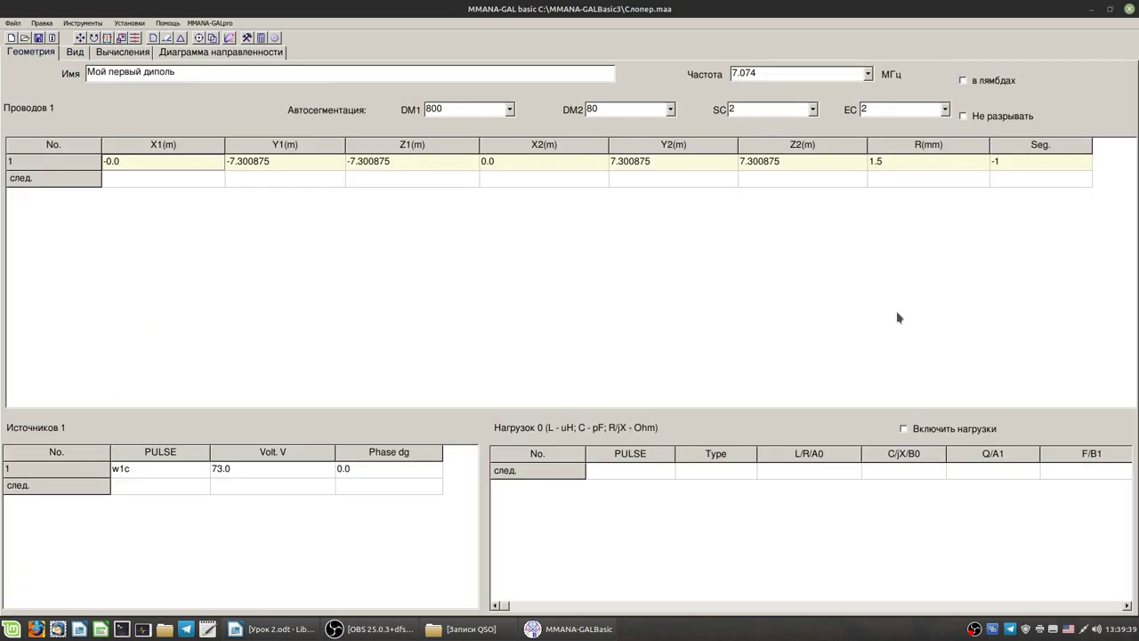
click(74, 51)
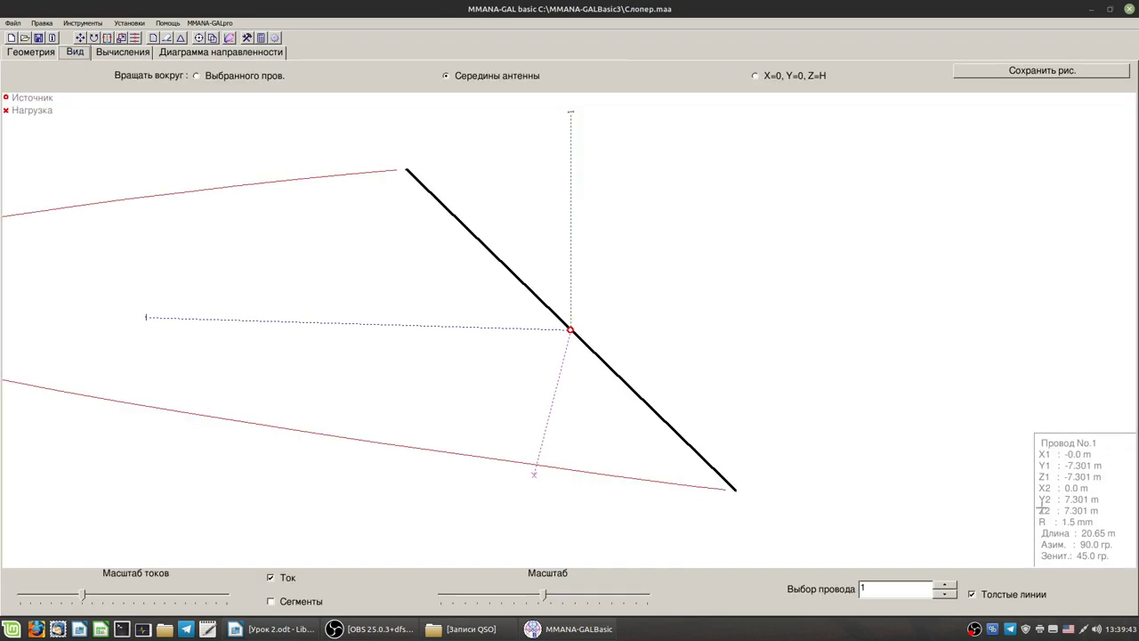
Step: Set the calculation frequency to 7.150 MHz and calculate the antenna
click(107, 53)
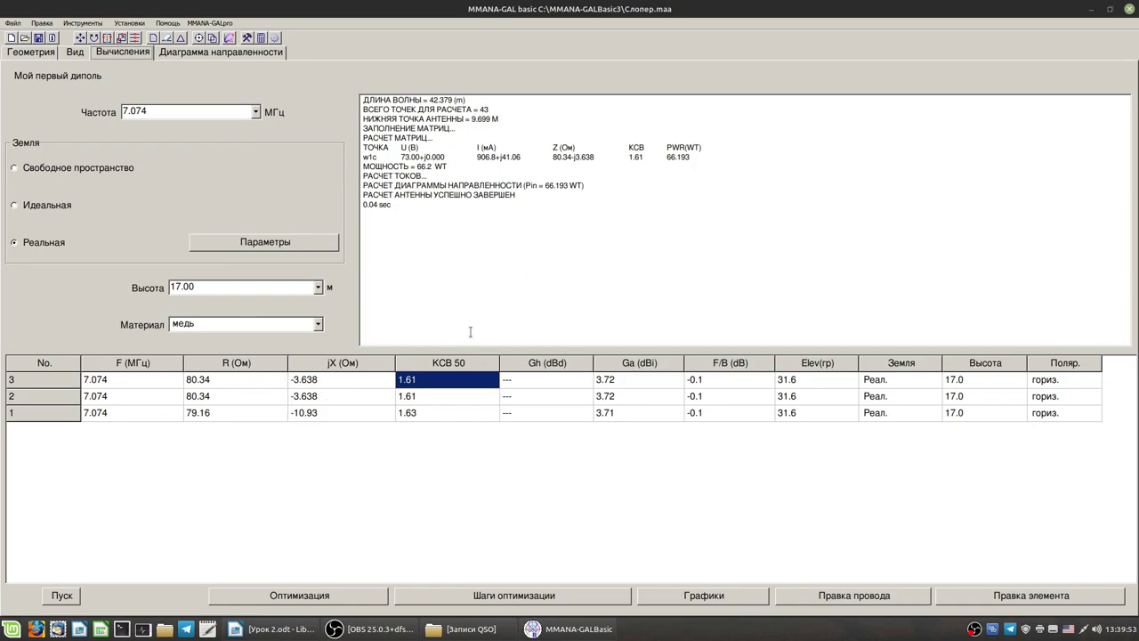
click(255, 111)
click(132, 203)
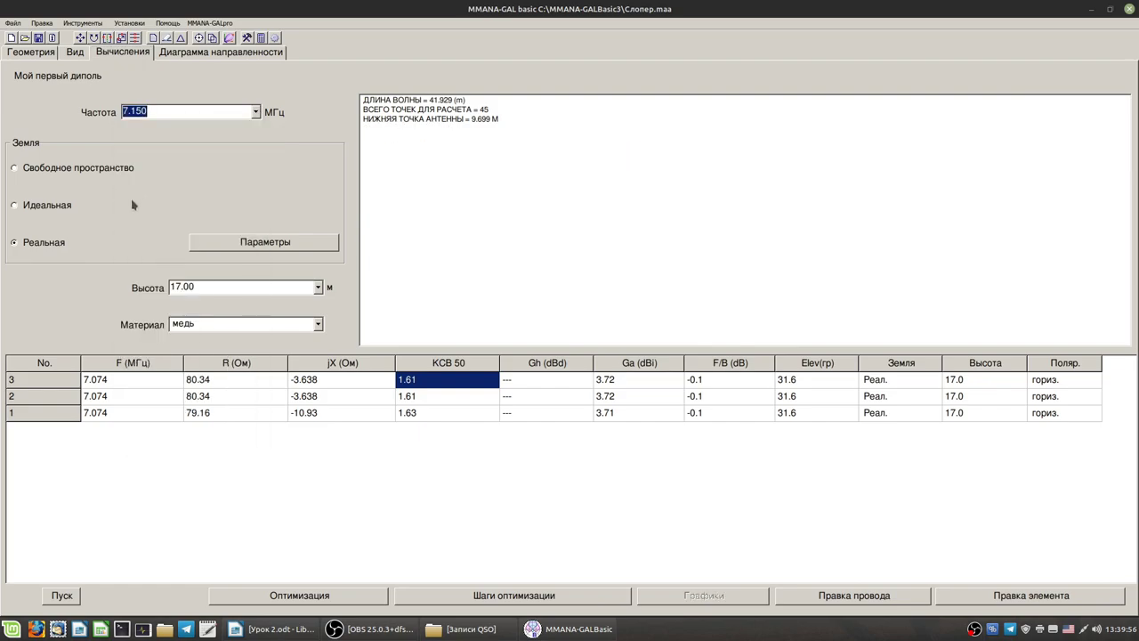
click(74, 601)
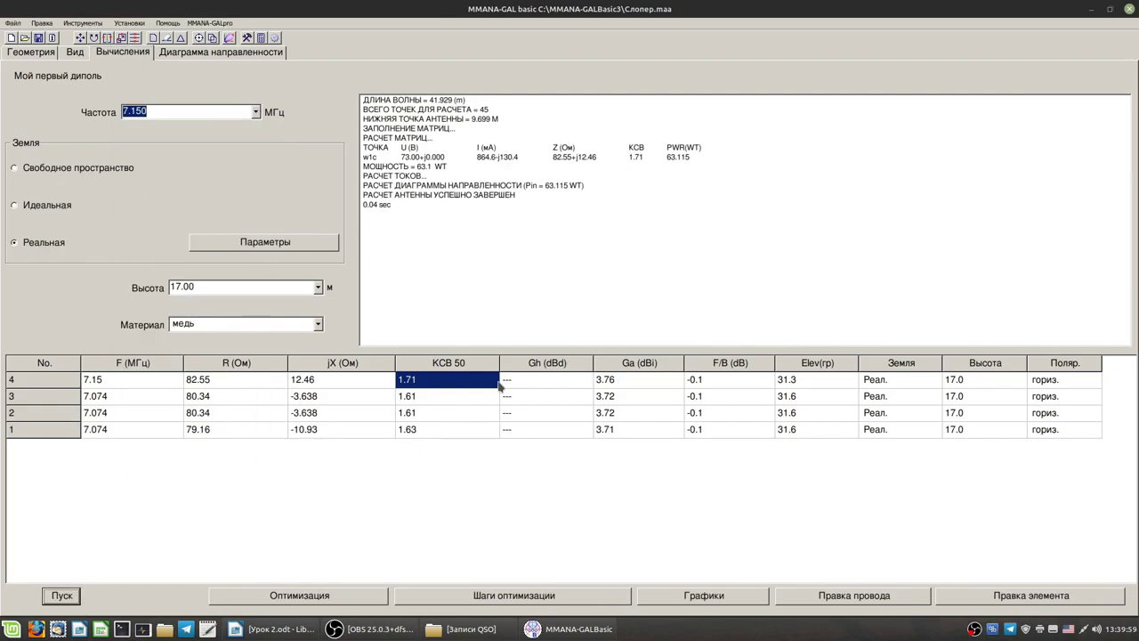
Step: Set the calculation frequency to 7.250 MHz and calculate the antenna
click(255, 113)
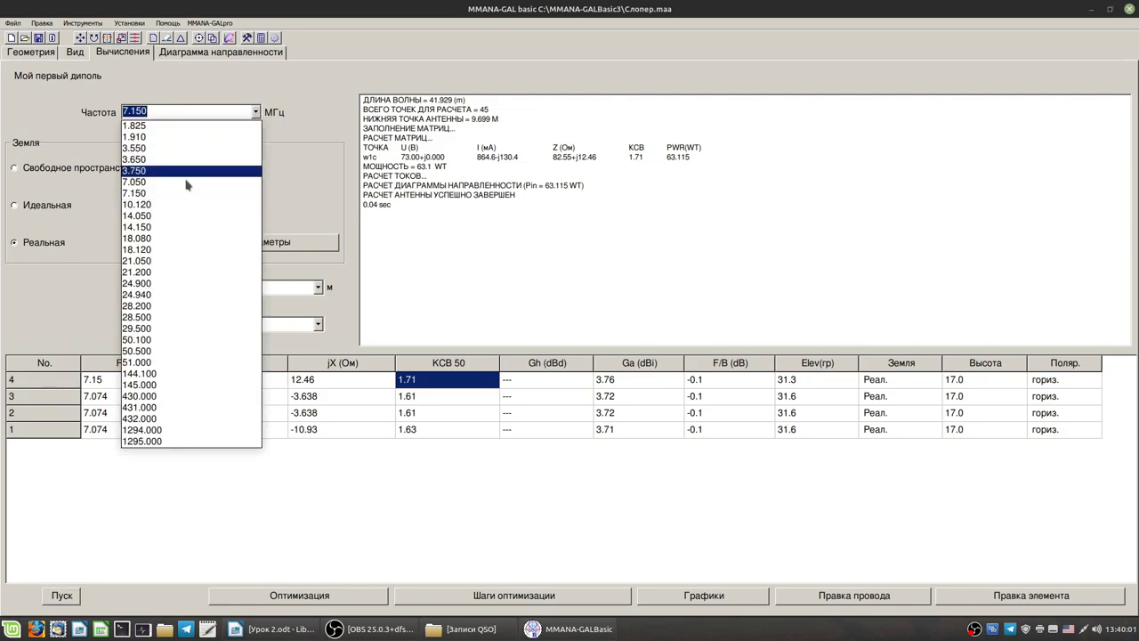
click(144, 114)
click(134, 112)
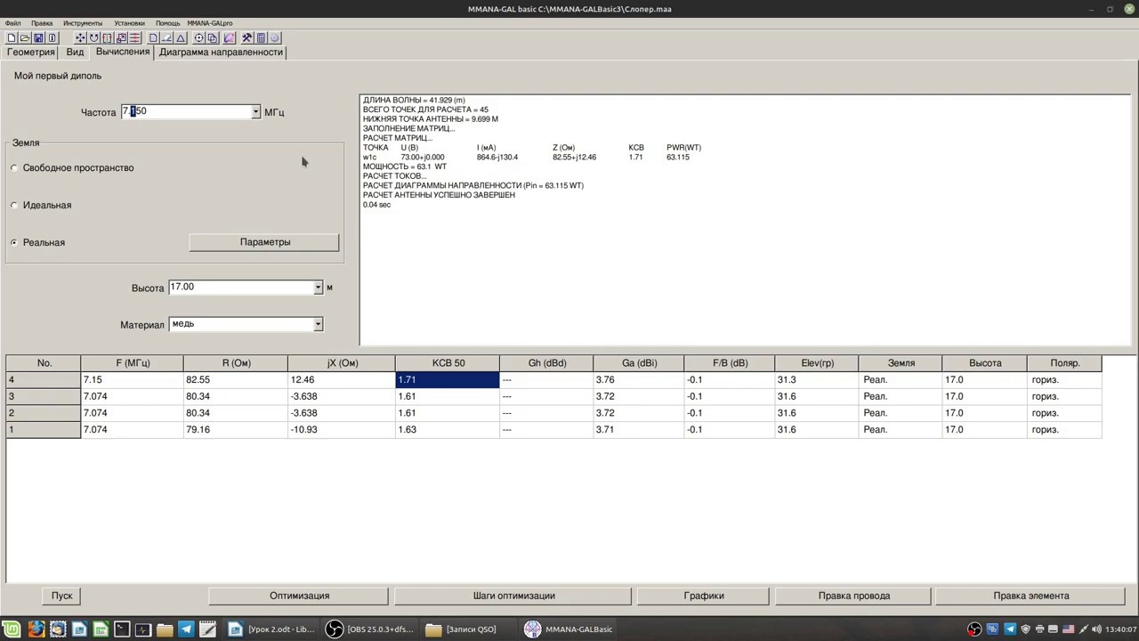
text(2)
key(Return)
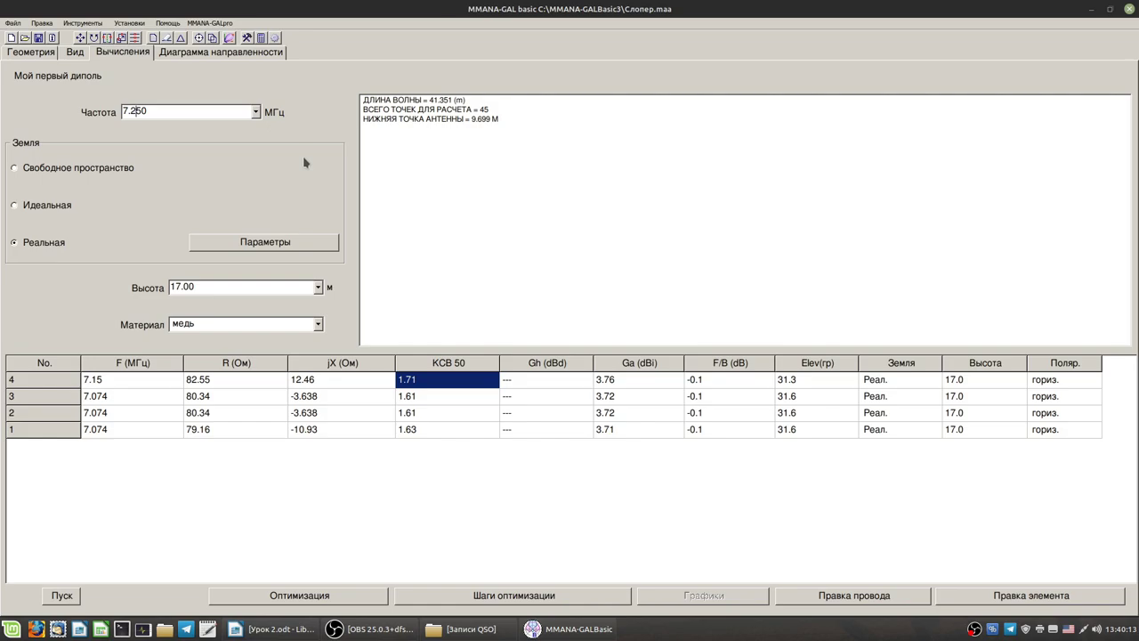
click(60, 597)
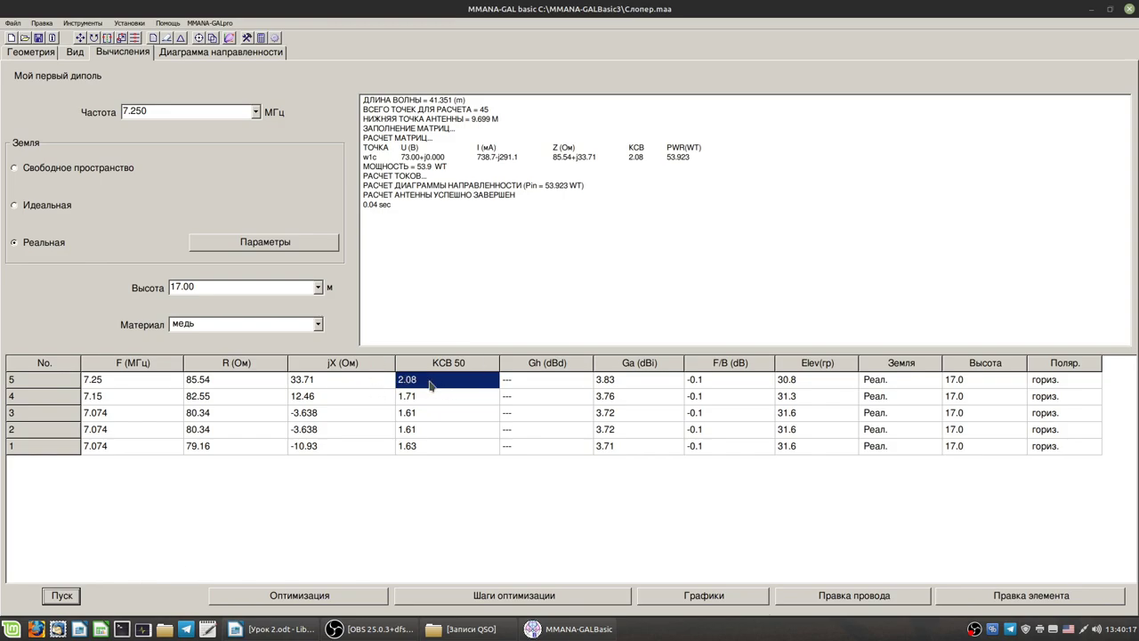
Step: Set the optimization source frequency to 7.35 MHz and run the optimization without saving its table as a *.mao file
click(278, 598)
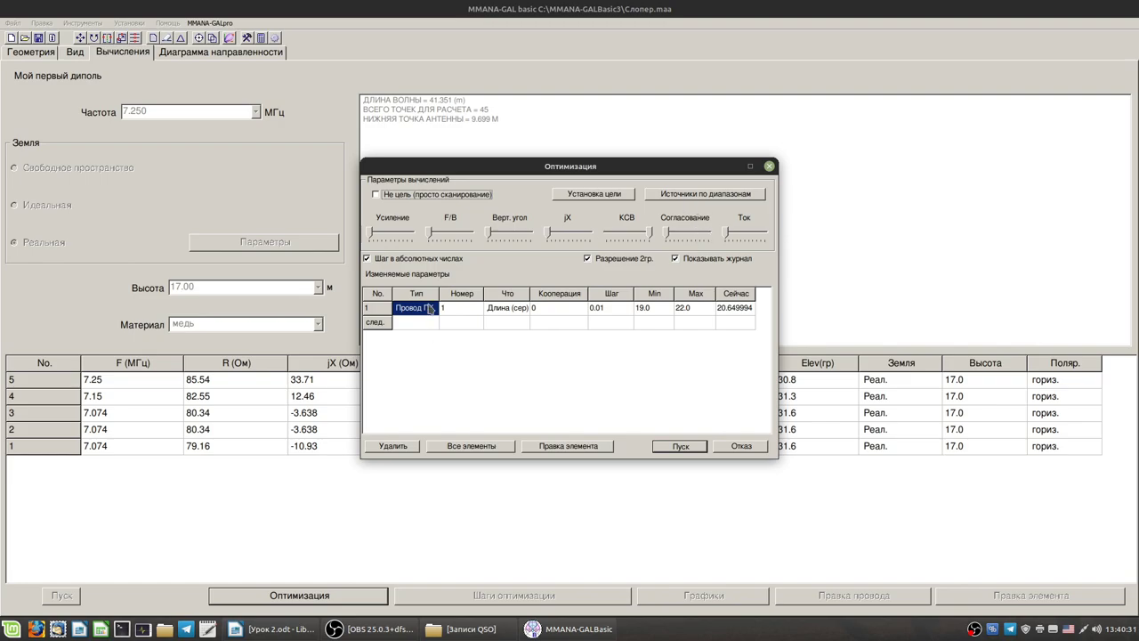
click(679, 203)
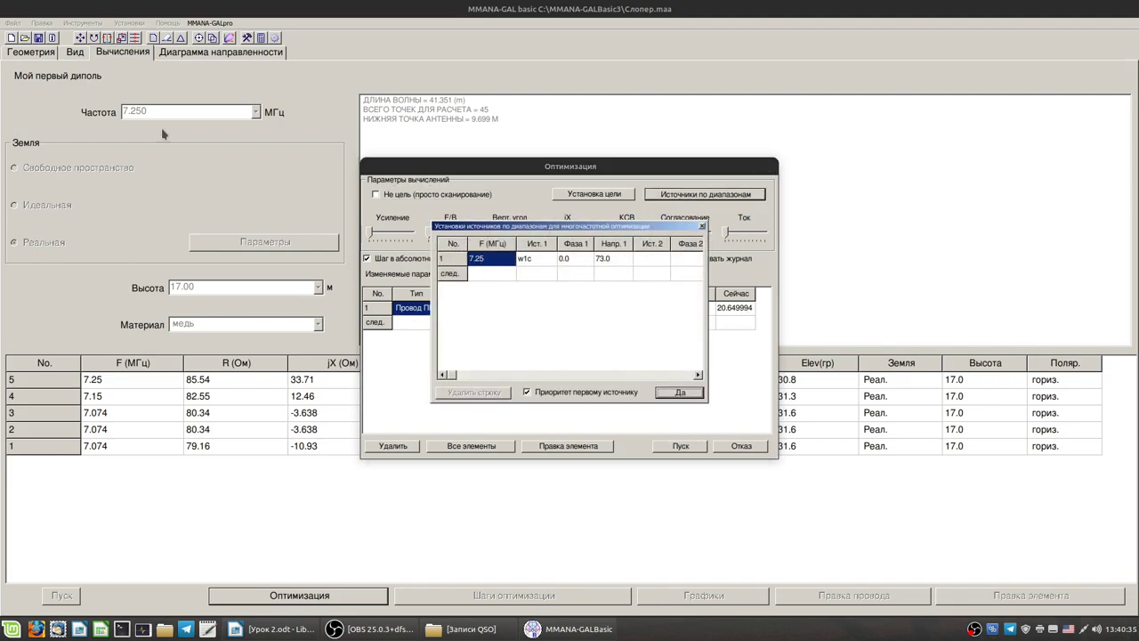
click(479, 260)
click(483, 259)
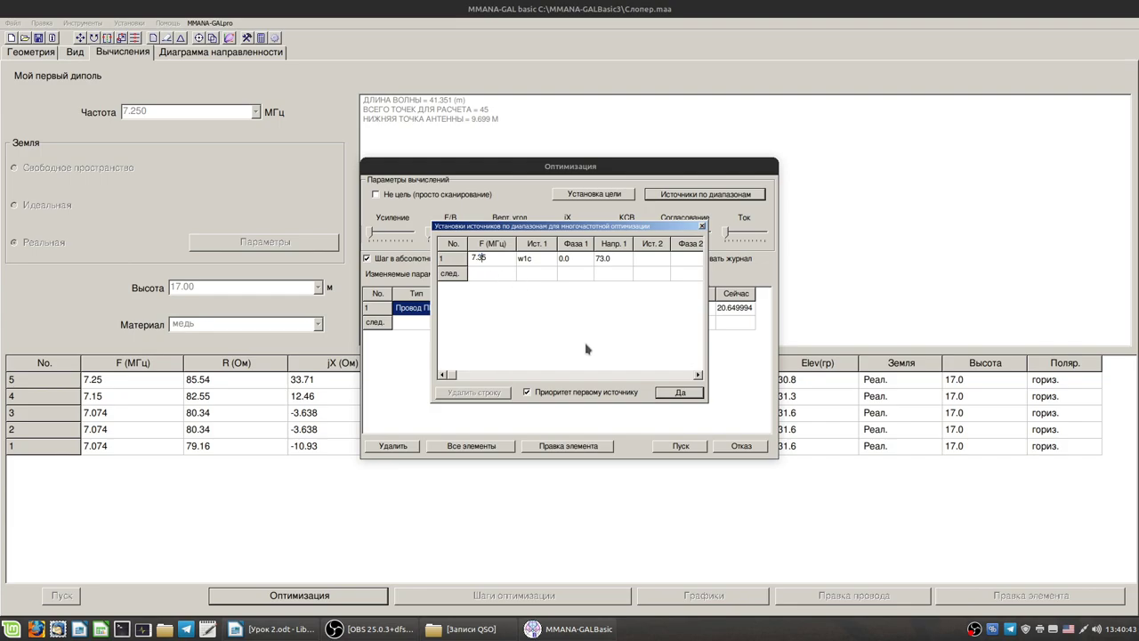
click(679, 392)
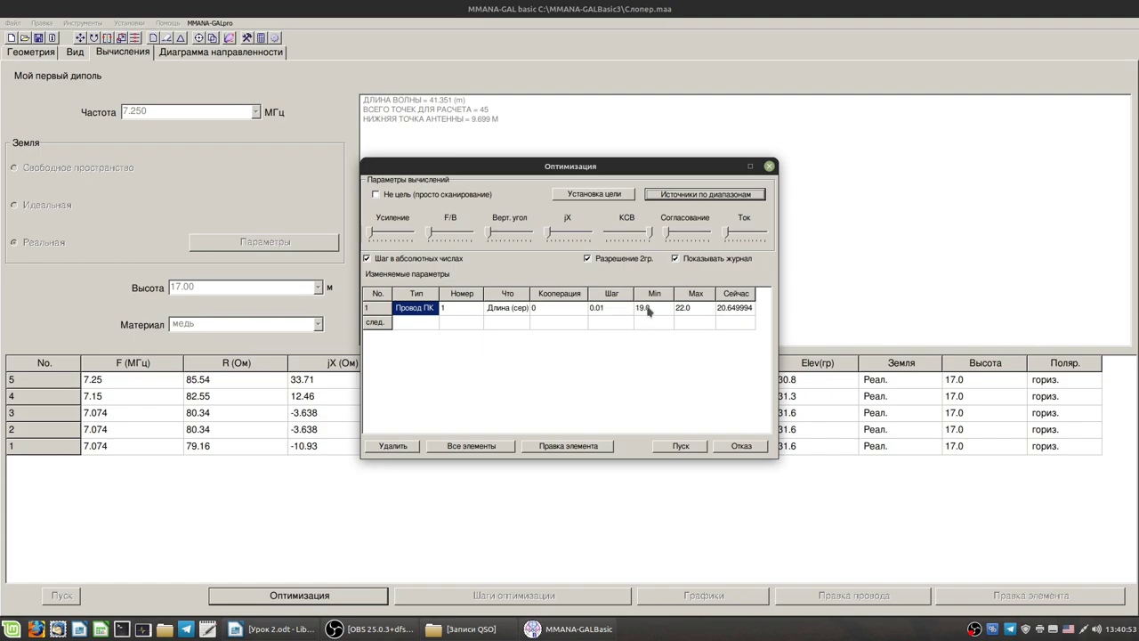
click(680, 446)
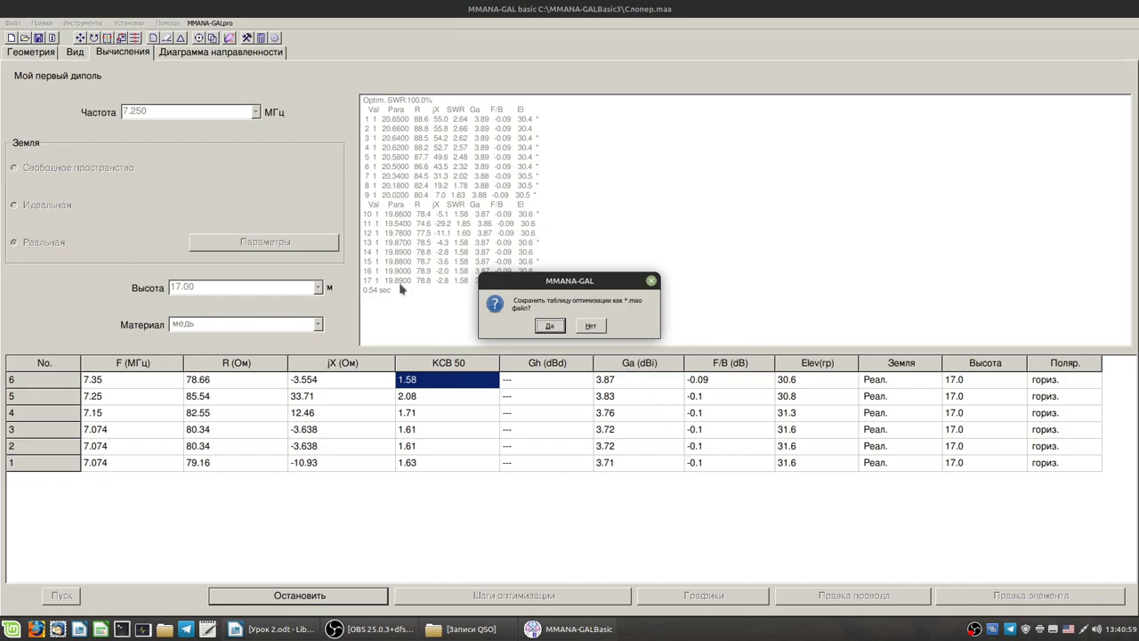
click(590, 326)
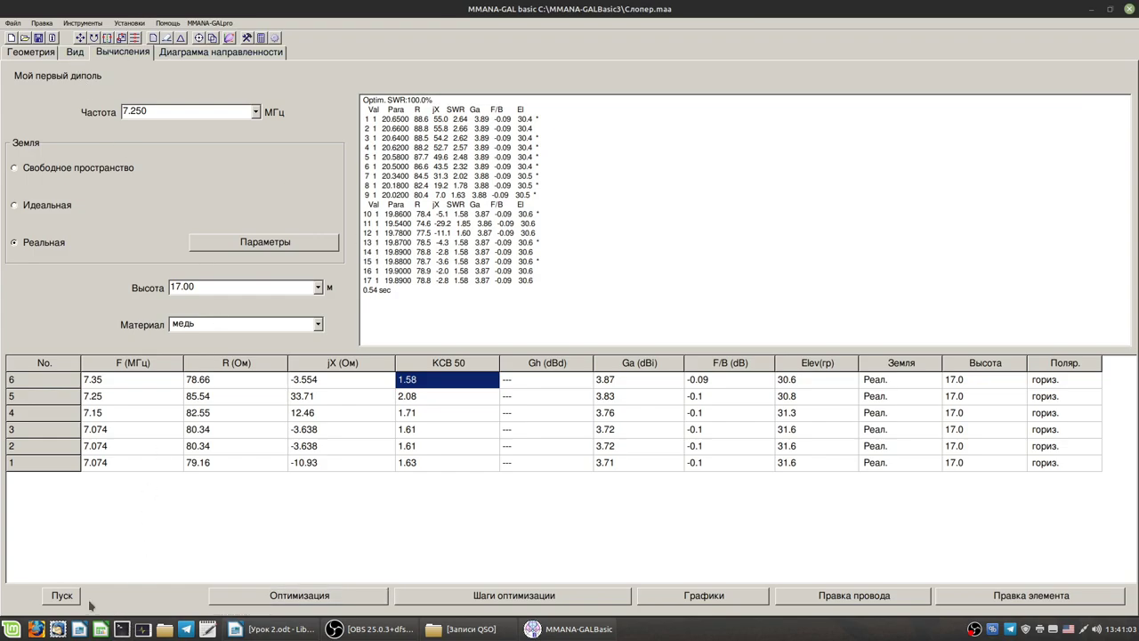
Step: Calculate the optimized antenna at the current 7.250 MHz and again with the frequency set to 7.350 MHz
click(62, 596)
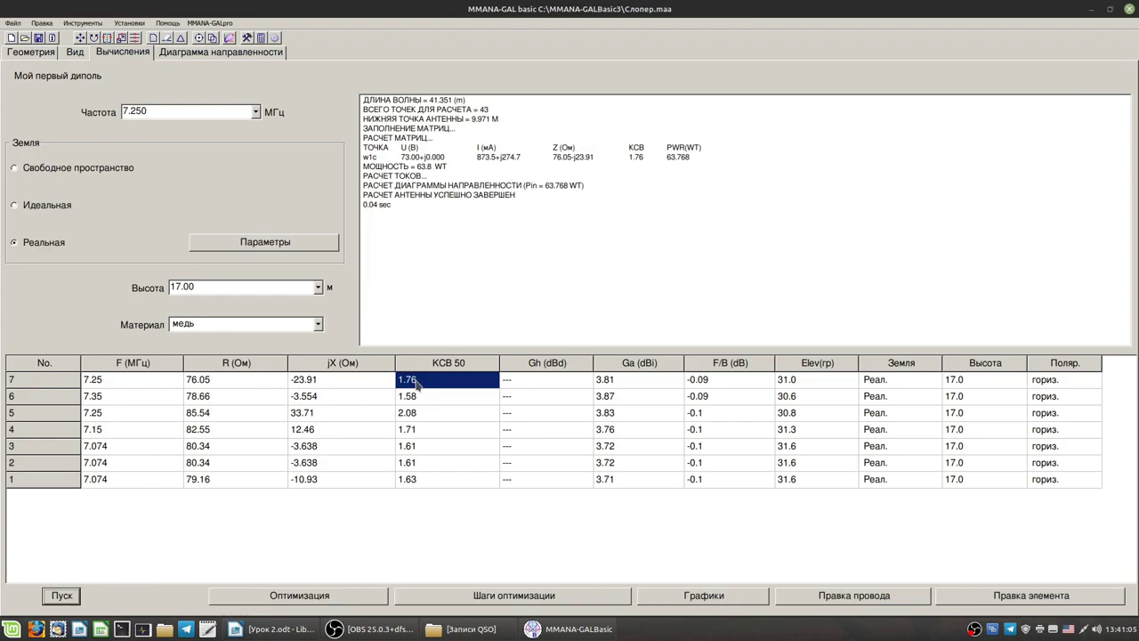
click(135, 111)
click(240, 111)
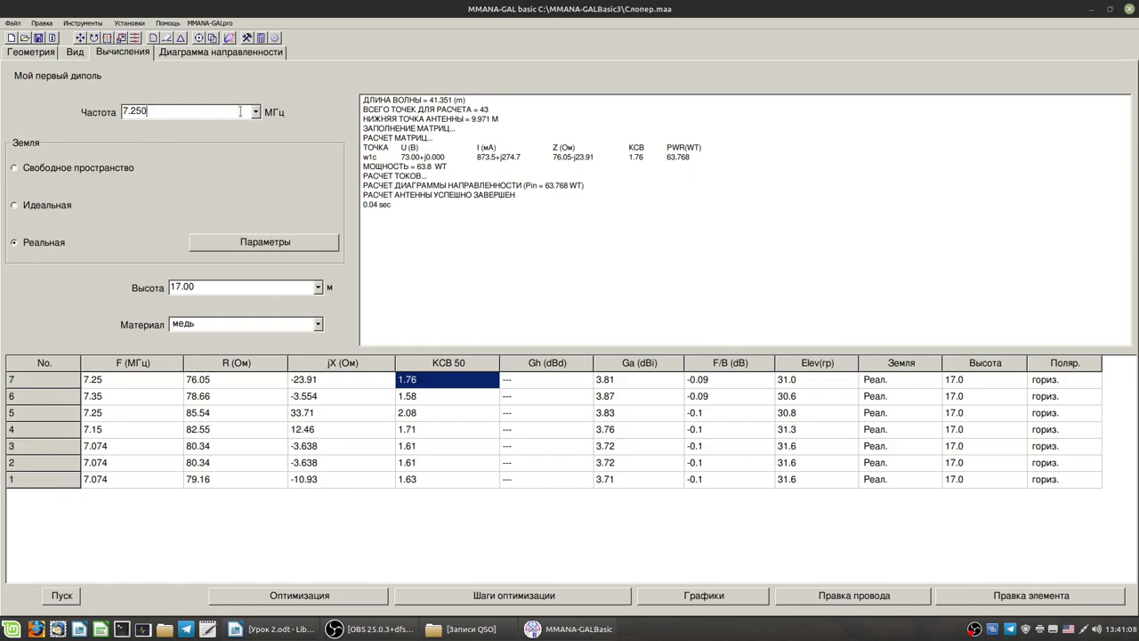
click(133, 111)
text(3)
key(Return)
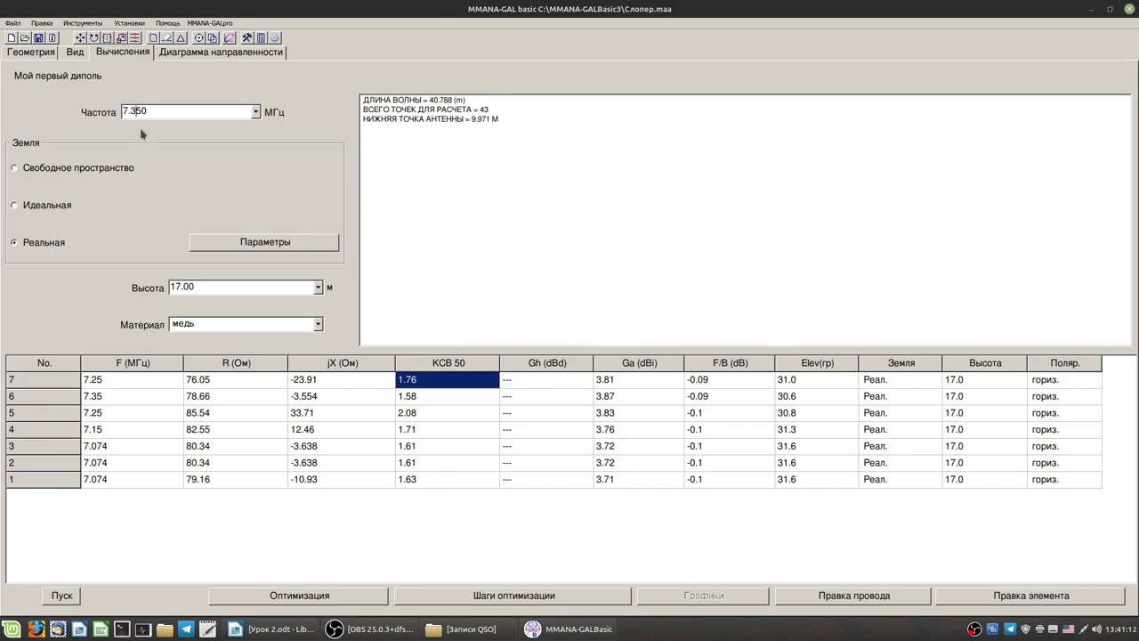
click(66, 596)
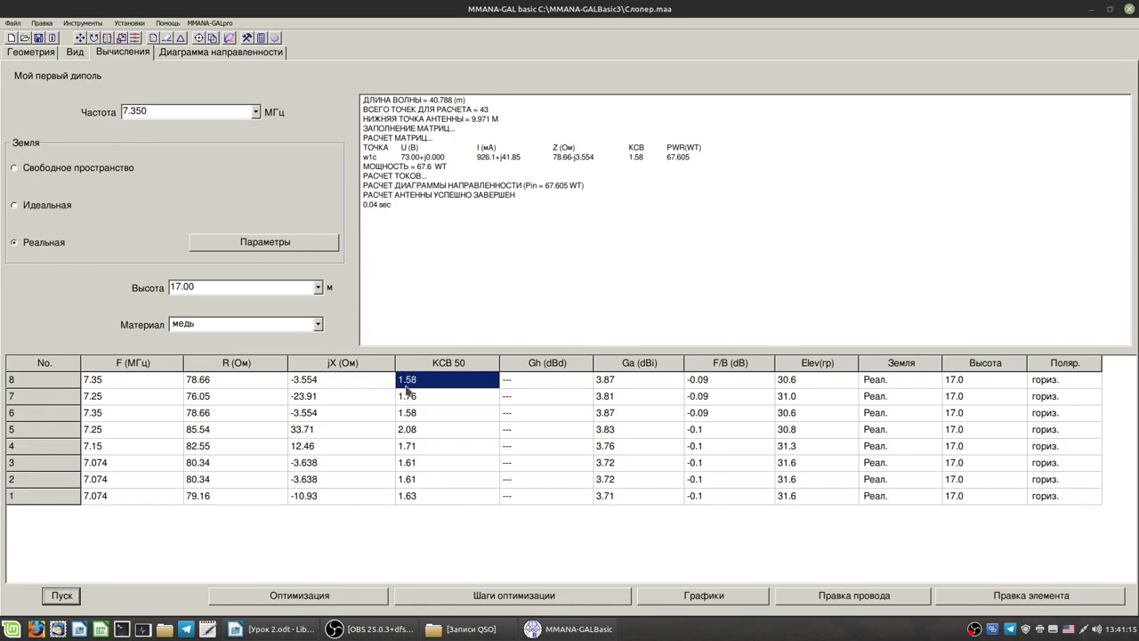
Step: Set the calculation frequency to 7.450 MHz and calculate the antenna
click(445, 379)
key(Return)
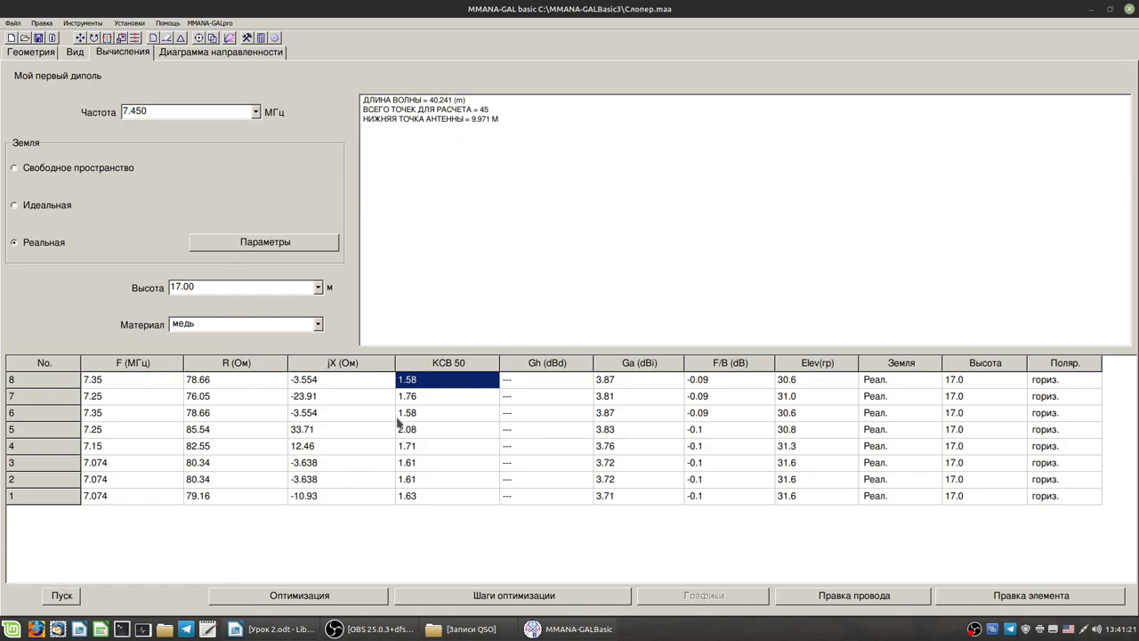
click(61, 596)
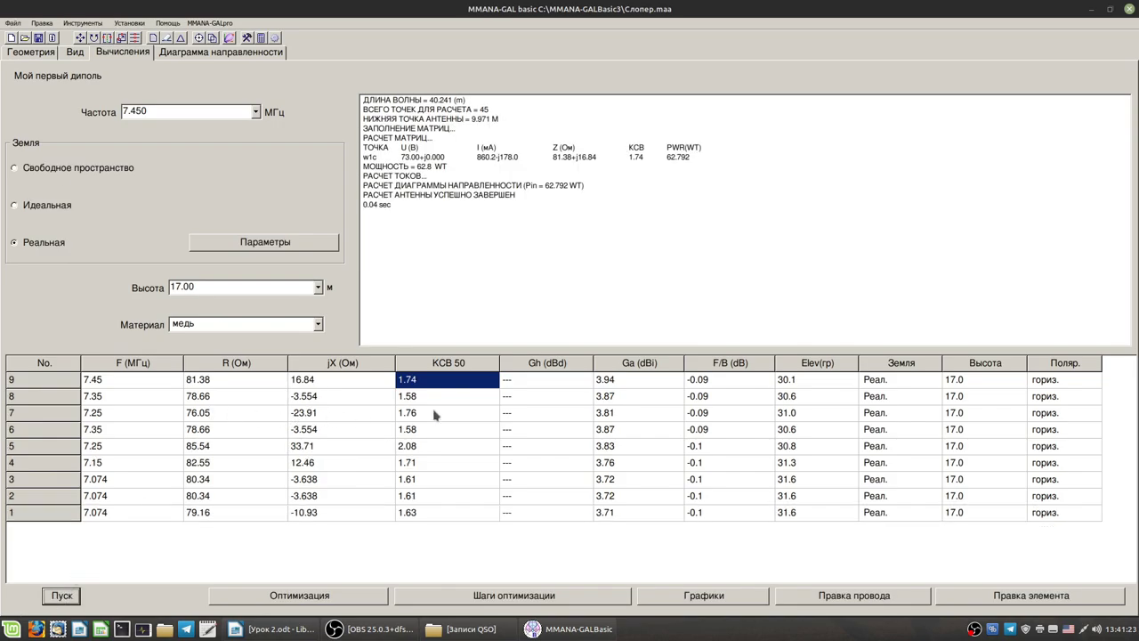
Step: Compare the SWR values of the last three calculations in the results table and view the antenna's radiation pattern
click(415, 415)
click(422, 397)
click(423, 385)
click(424, 400)
click(424, 414)
click(425, 399)
click(425, 385)
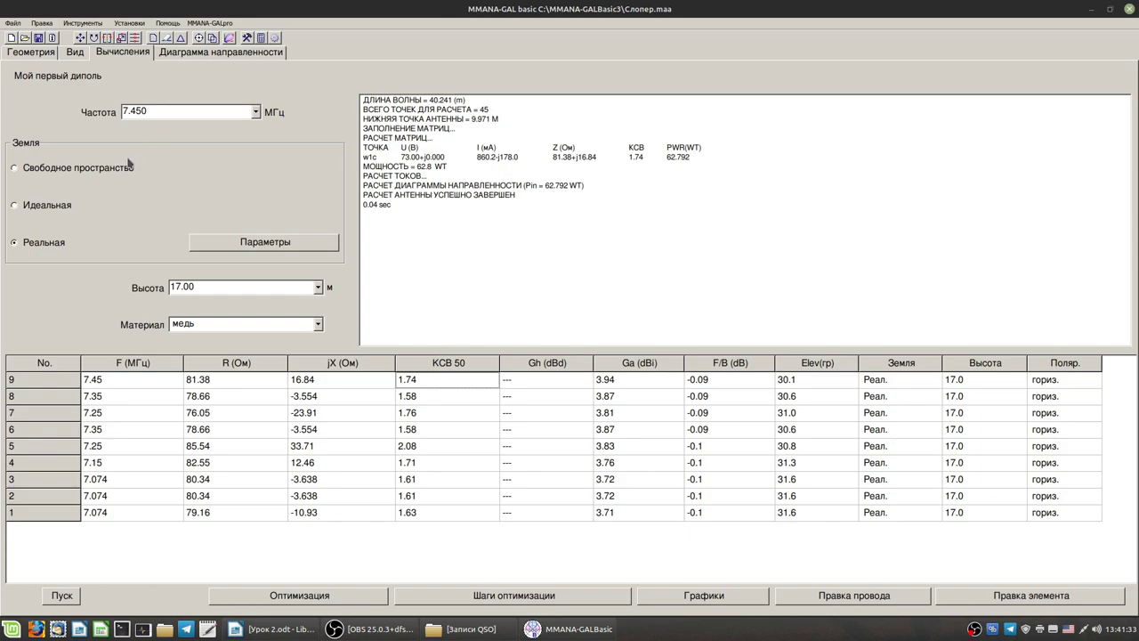
click(220, 52)
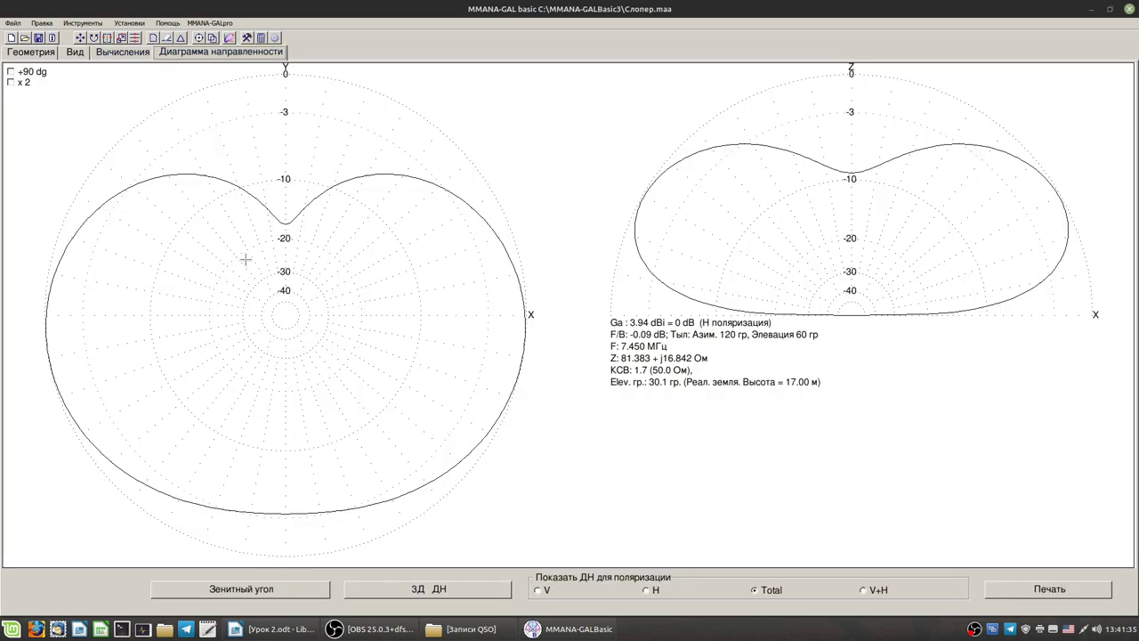
click(134, 55)
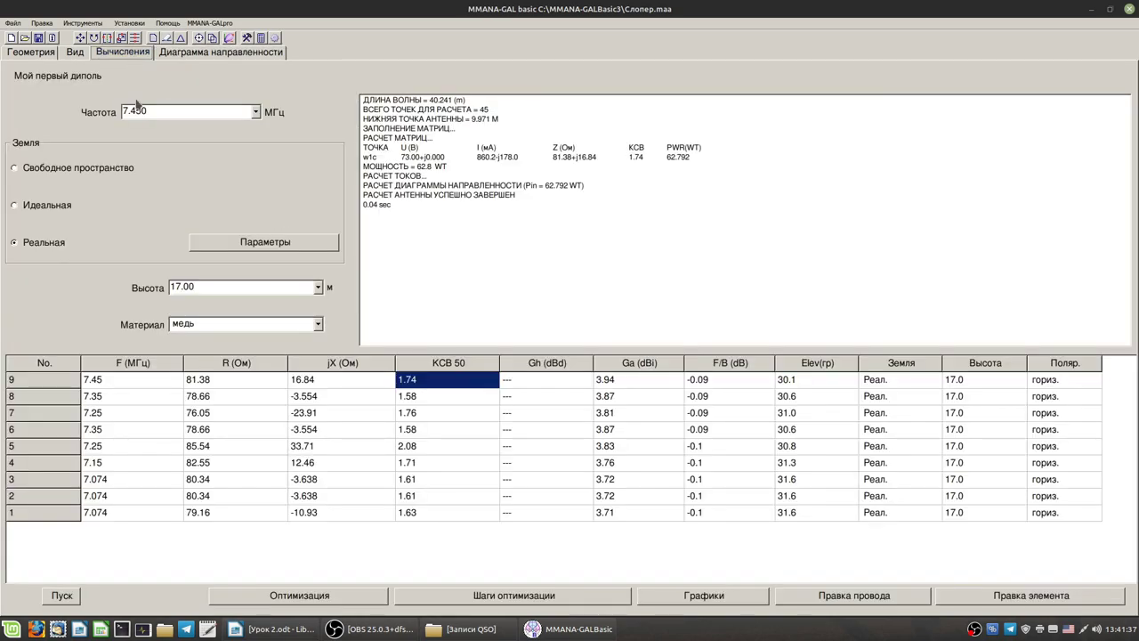
Step: Plot the SWR graph over an 800 kHz bandwidth around 7.45 MHz, including the additional points
click(698, 598)
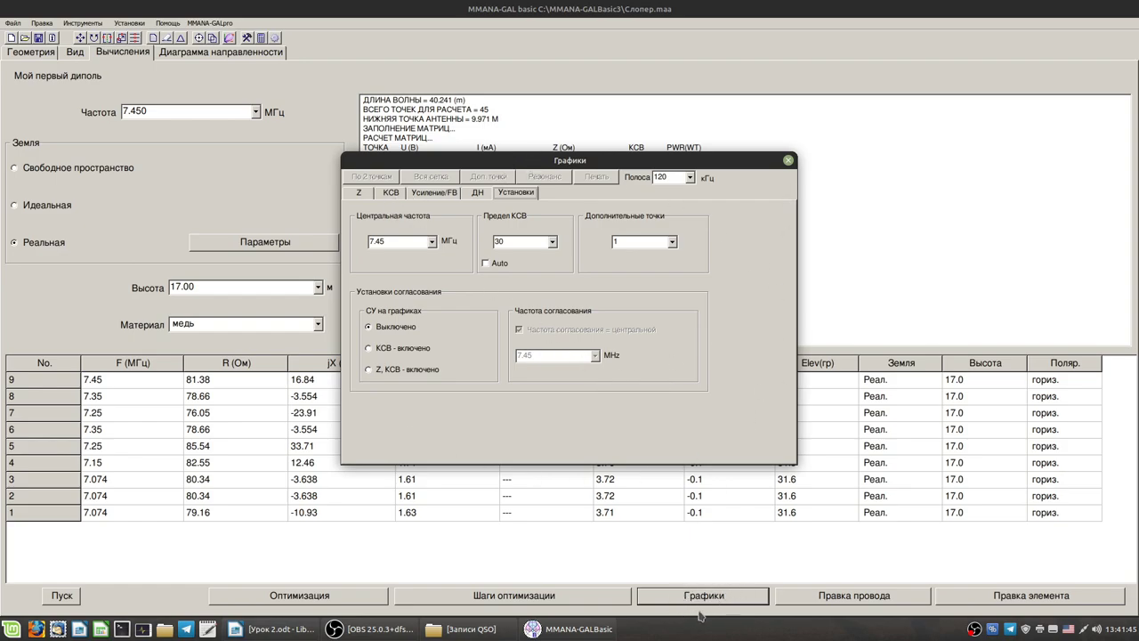
click(389, 193)
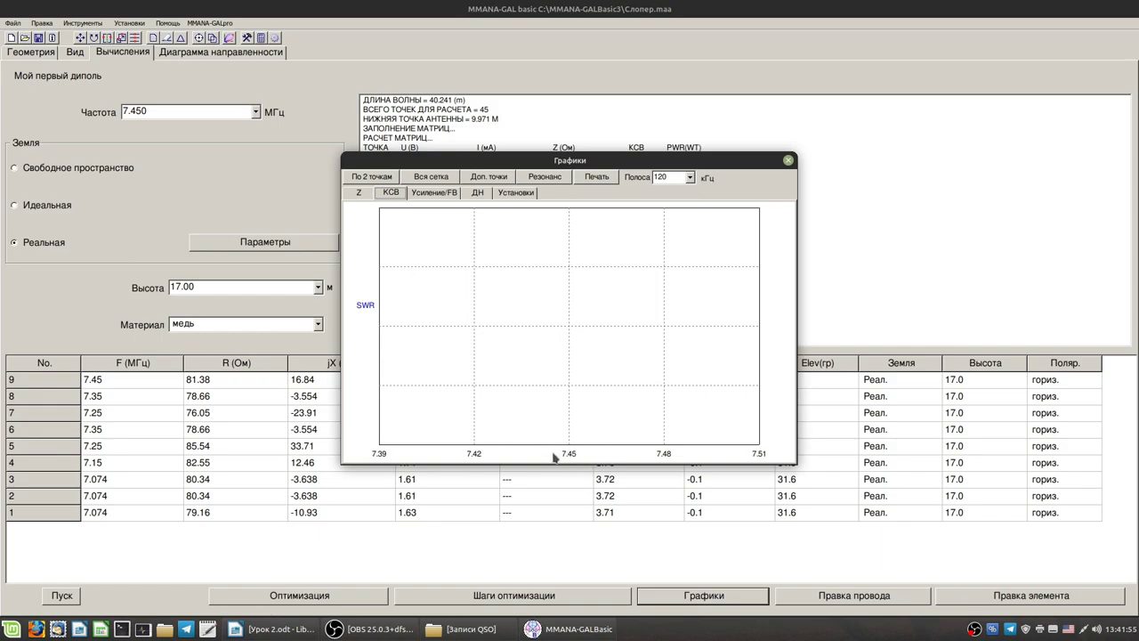
click(689, 178)
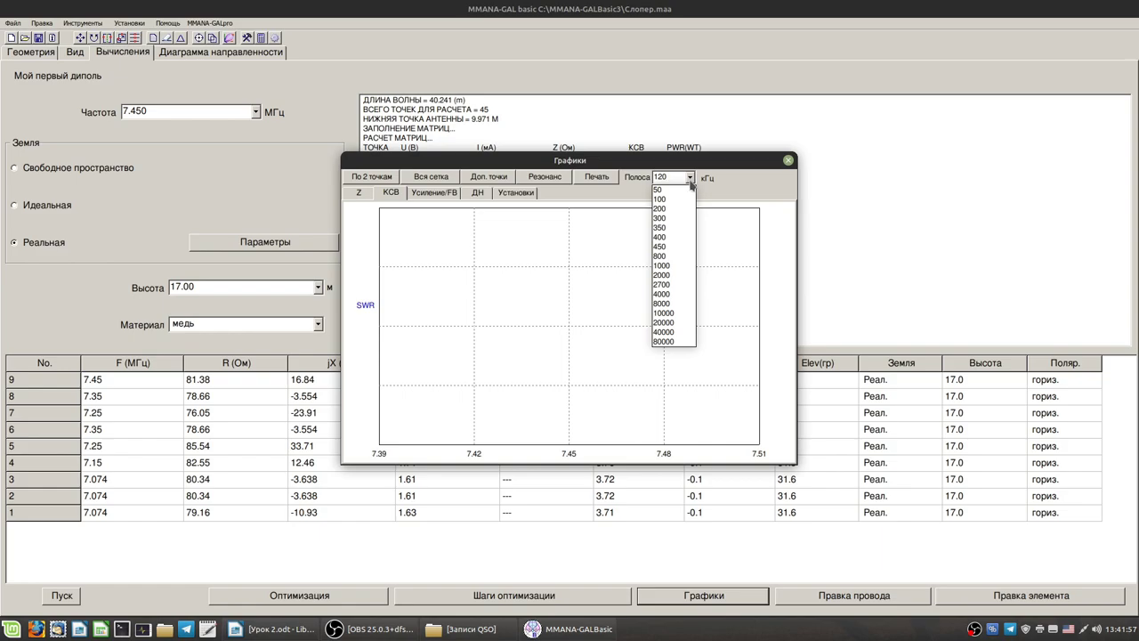
click(660, 256)
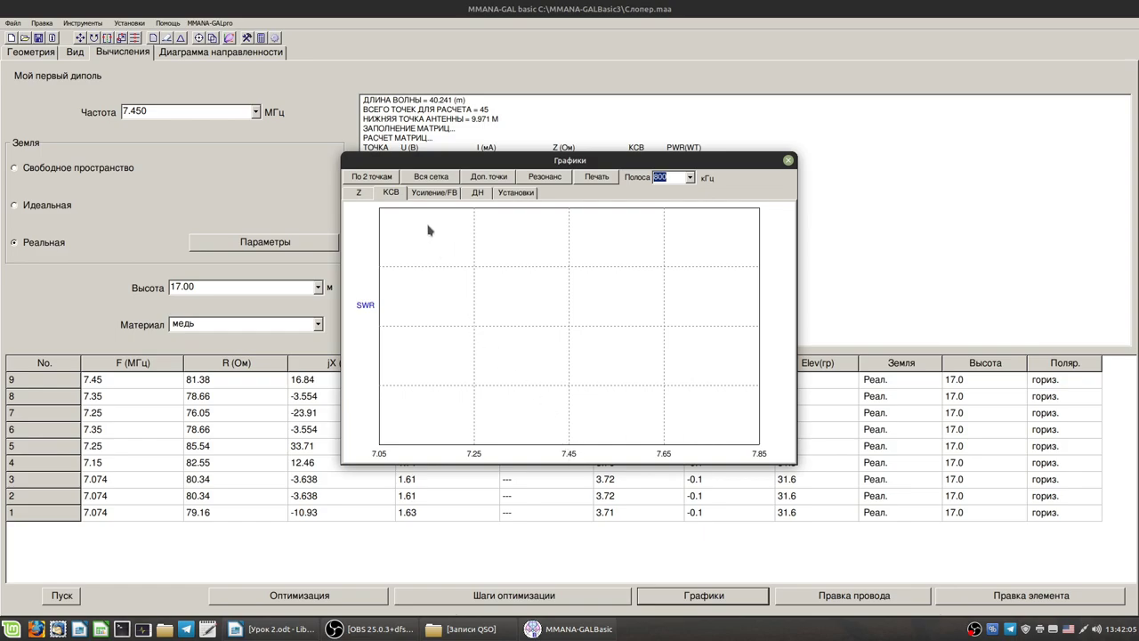
click(499, 181)
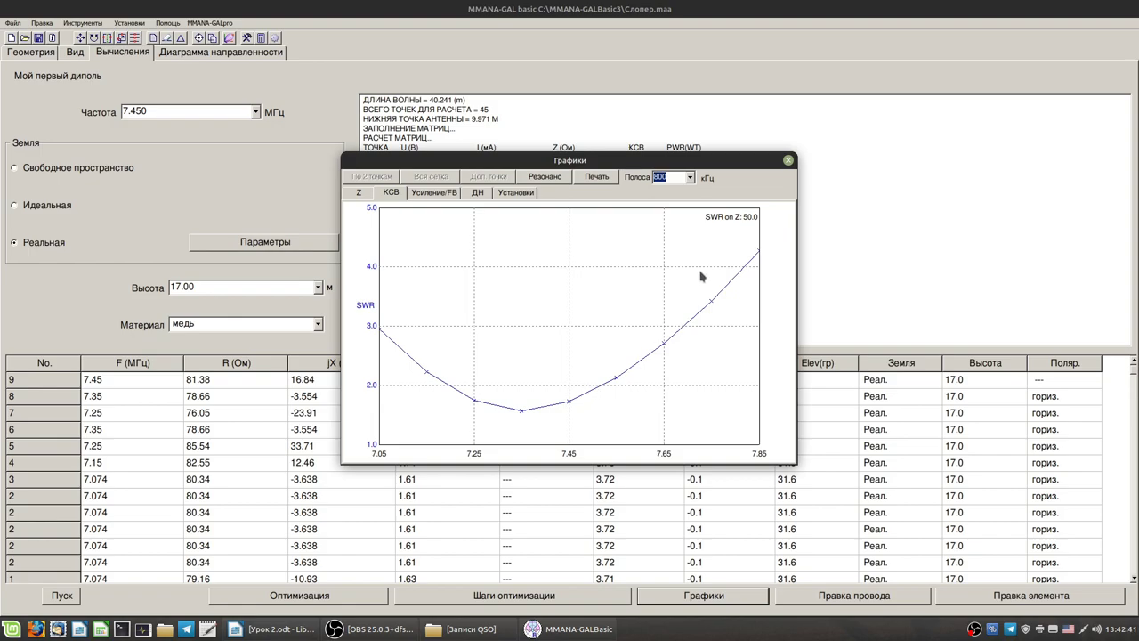
Step: Compare the radiation patterns at 7.05, 7.25, 7.45, 7.65 and 7.85 MHz by switching their individual curves on and off
click(478, 194)
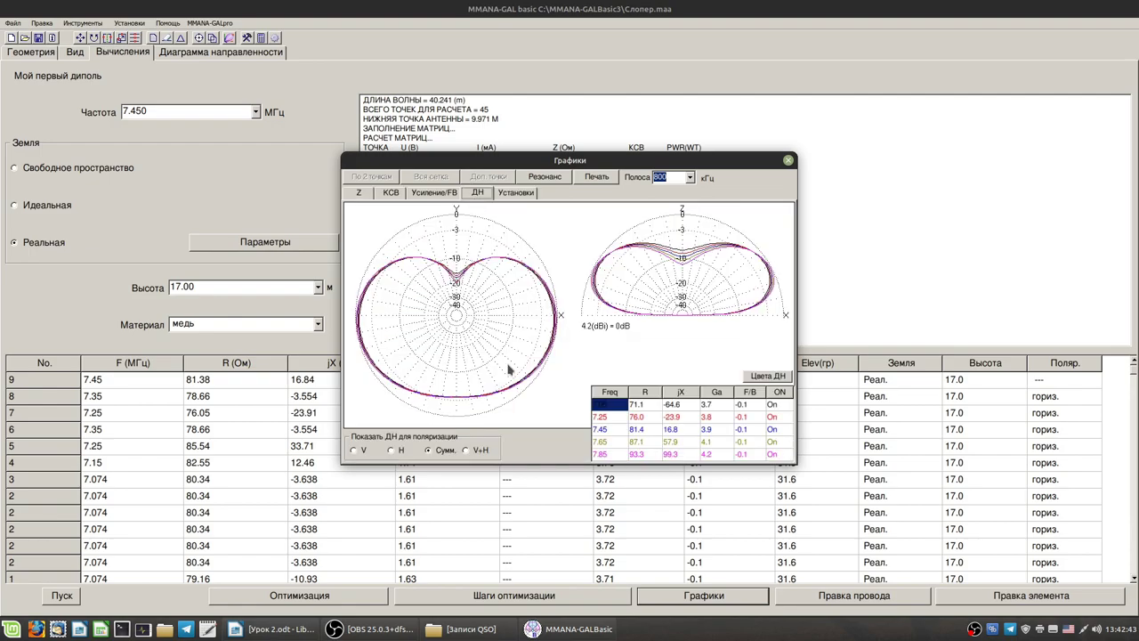
click(612, 428)
click(605, 442)
click(605, 454)
click(610, 441)
click(614, 417)
click(616, 404)
click(615, 426)
click(614, 442)
click(613, 455)
click(616, 405)
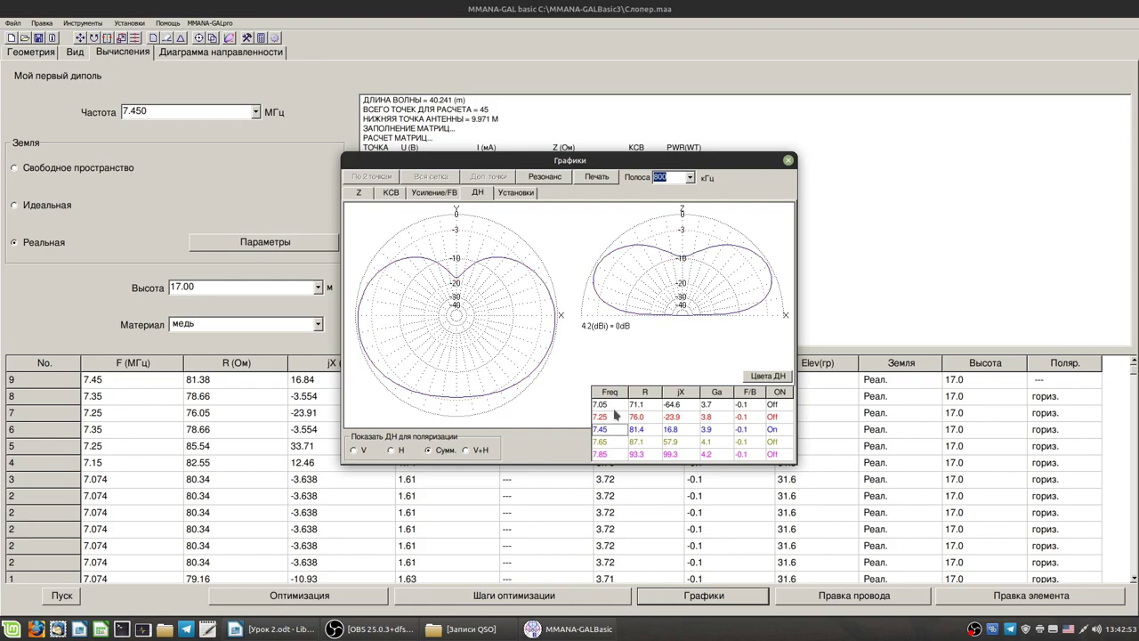
click(613, 428)
click(615, 445)
click(615, 430)
click(615, 417)
Step: Review the SWR and gain/front-to-back graphs over the bandwidth and close the graphs window
click(418, 194)
click(392, 197)
click(431, 194)
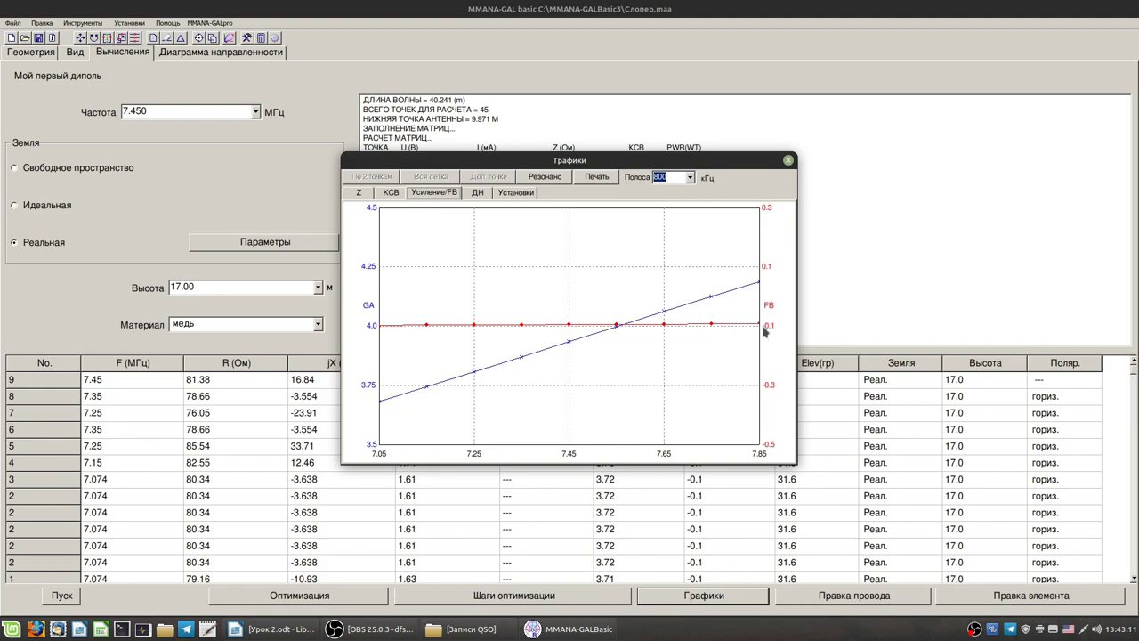
click(788, 161)
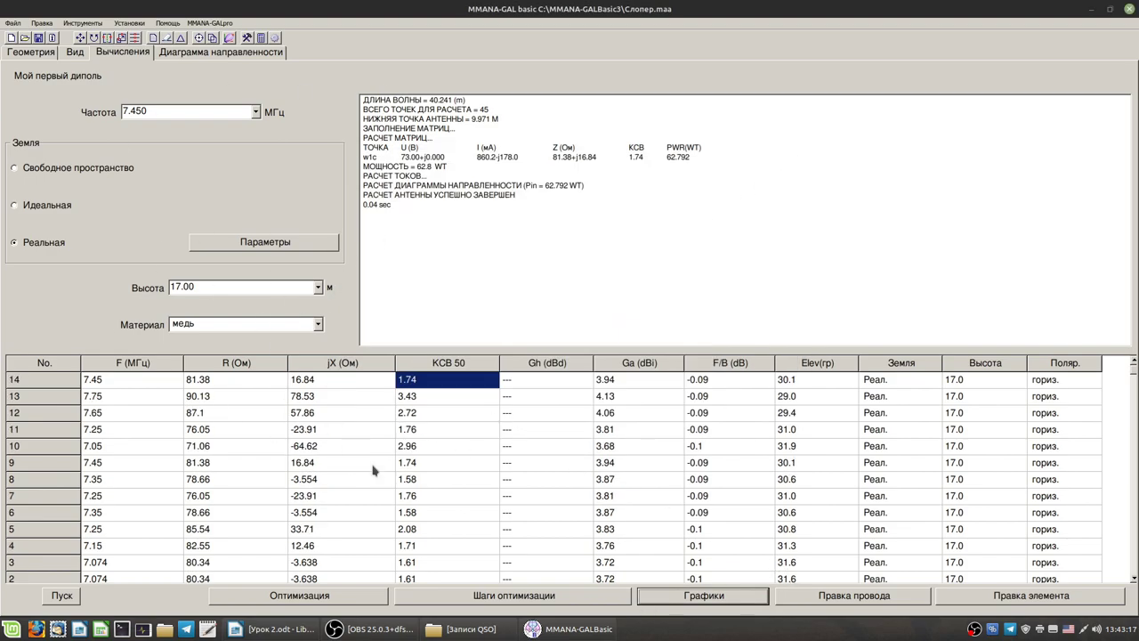
Step: Recalculate the antenna at 7.450 MHz, set the frequency to 7.350 MHz and calculate it again
click(64, 596)
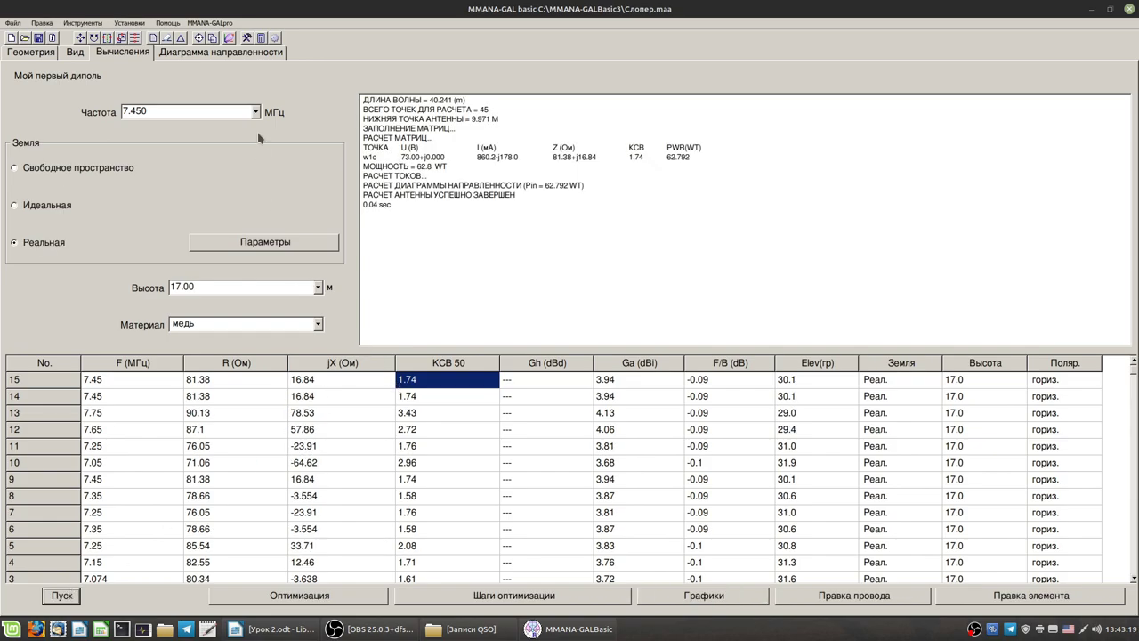
click(135, 110)
key(Delete)
text(3)
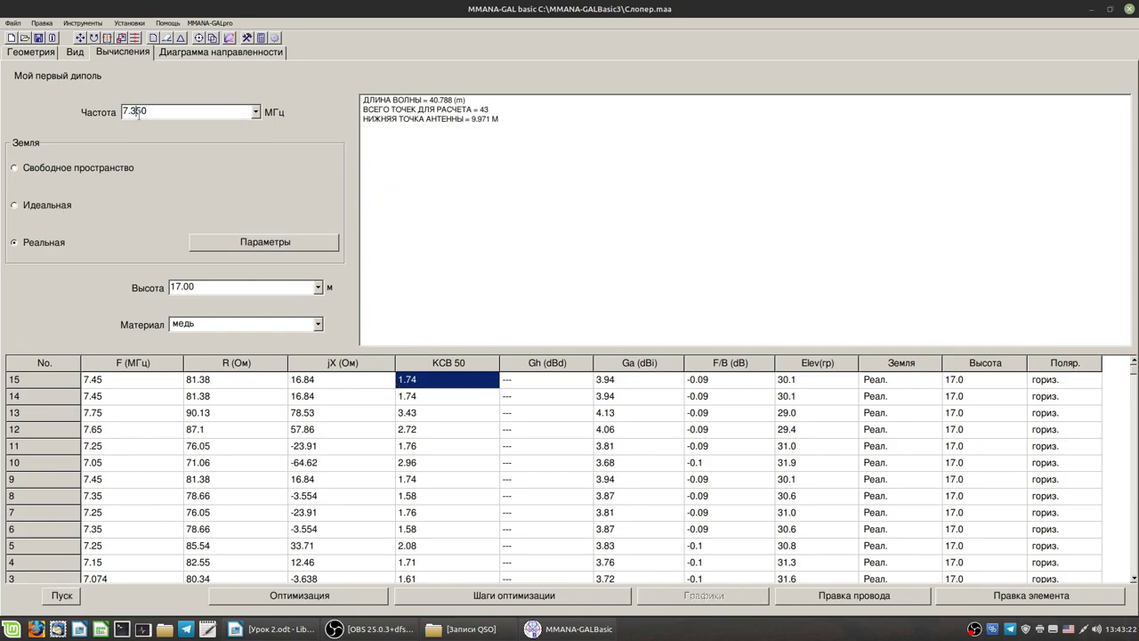
click(62, 594)
Step: Open the optimization setup and set the band source frequency to 7.074 MHz
click(344, 595)
click(704, 195)
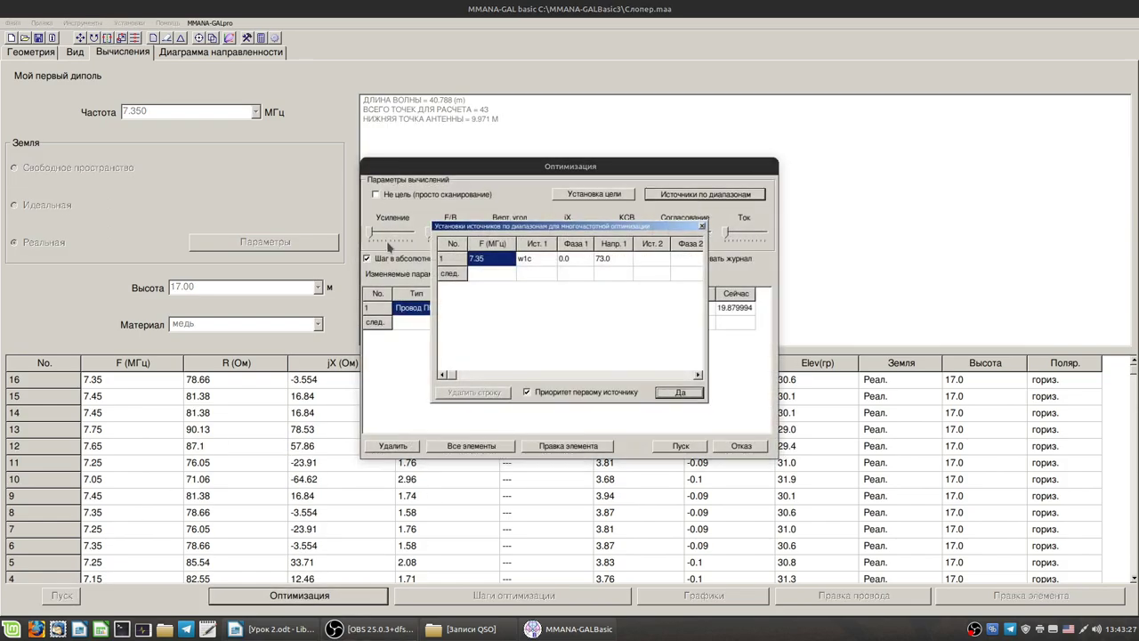
click(480, 259)
click(496, 258)
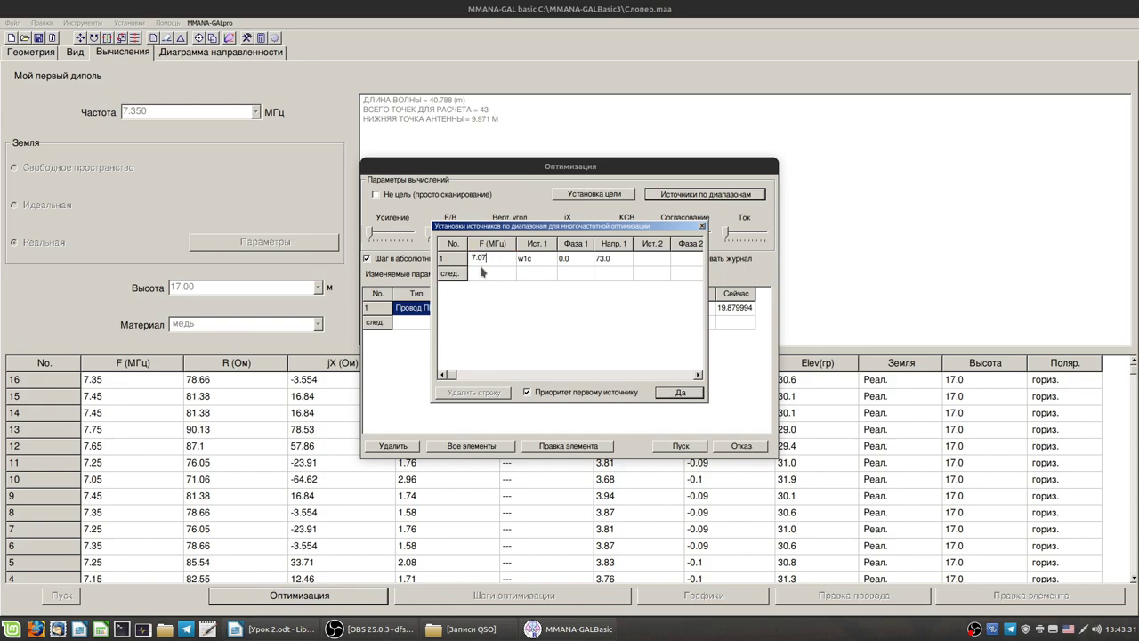
click(694, 395)
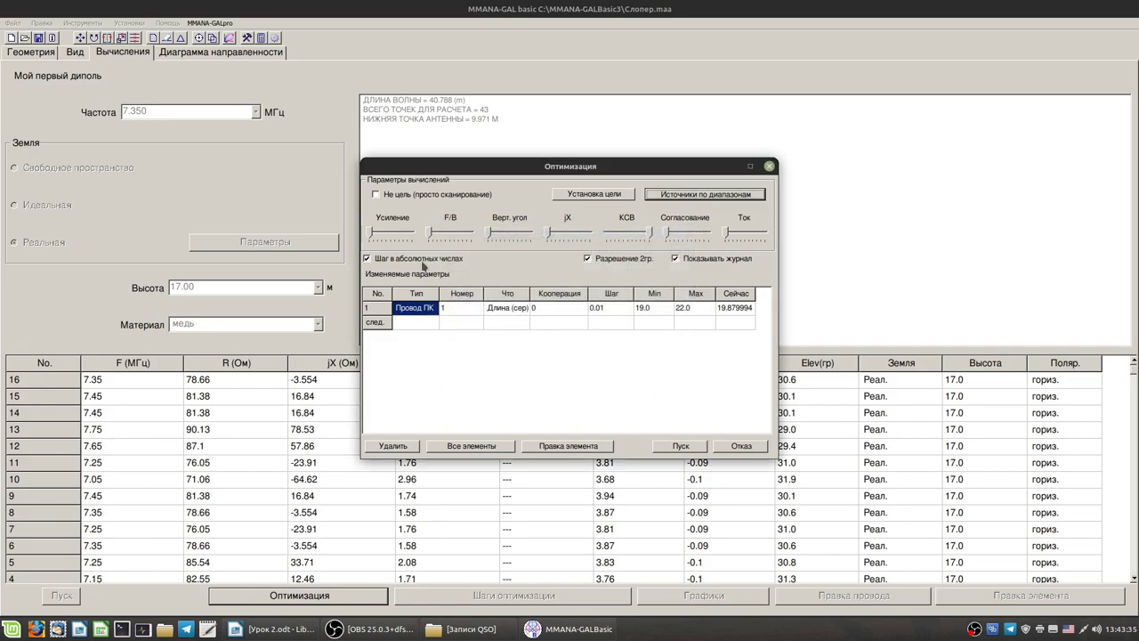
Step: Run the wire-length optimization for minimum SWR without saving the optimization table
drag(552, 166, 453, 125)
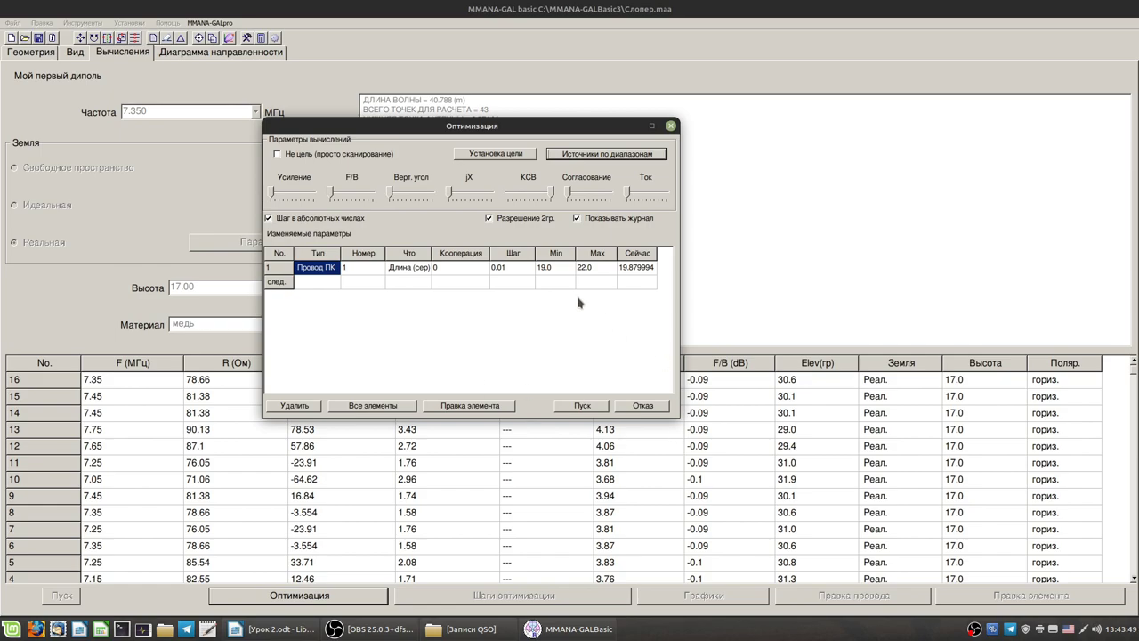
click(574, 408)
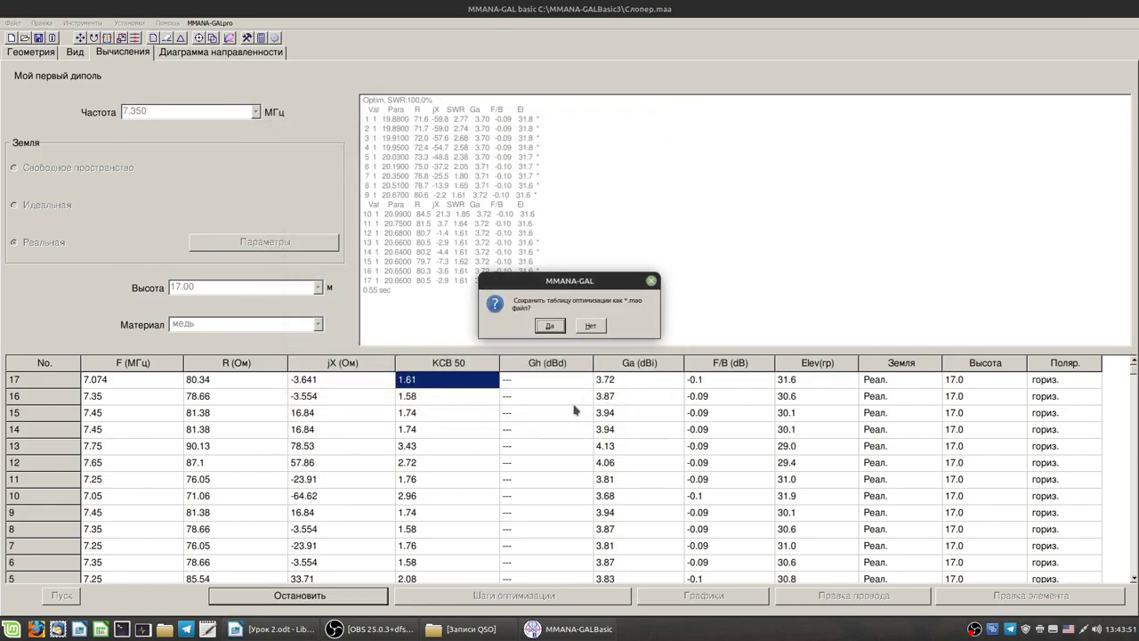
click(590, 326)
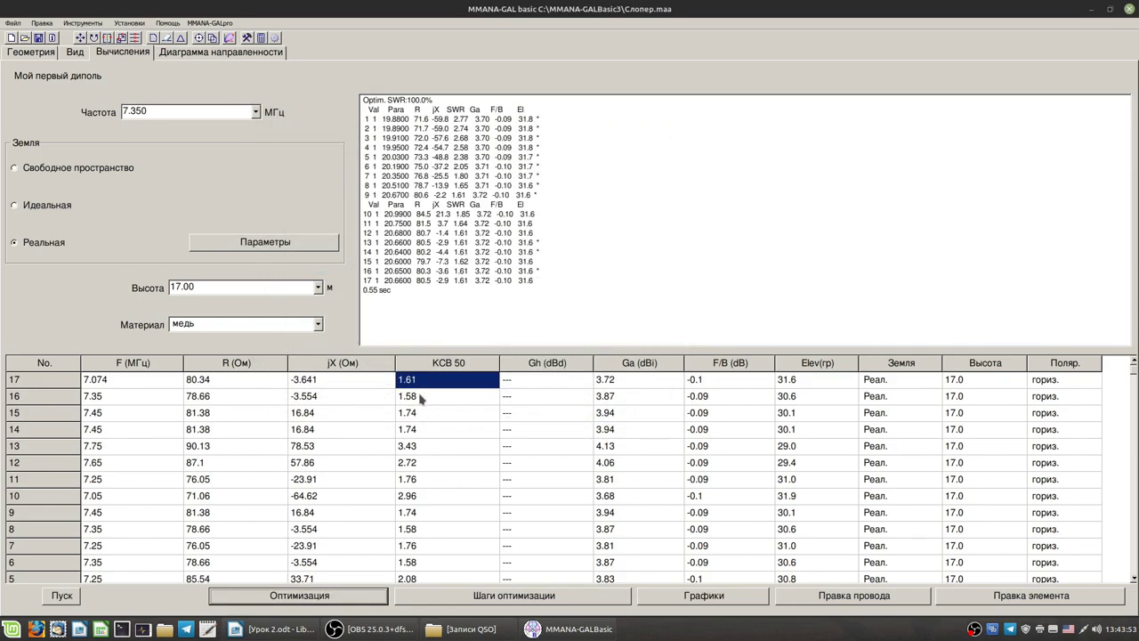
Step: Calculate the optimized antenna at 7.350 MHz, set the frequency to 7.074 MHz and calculate it again
click(60, 596)
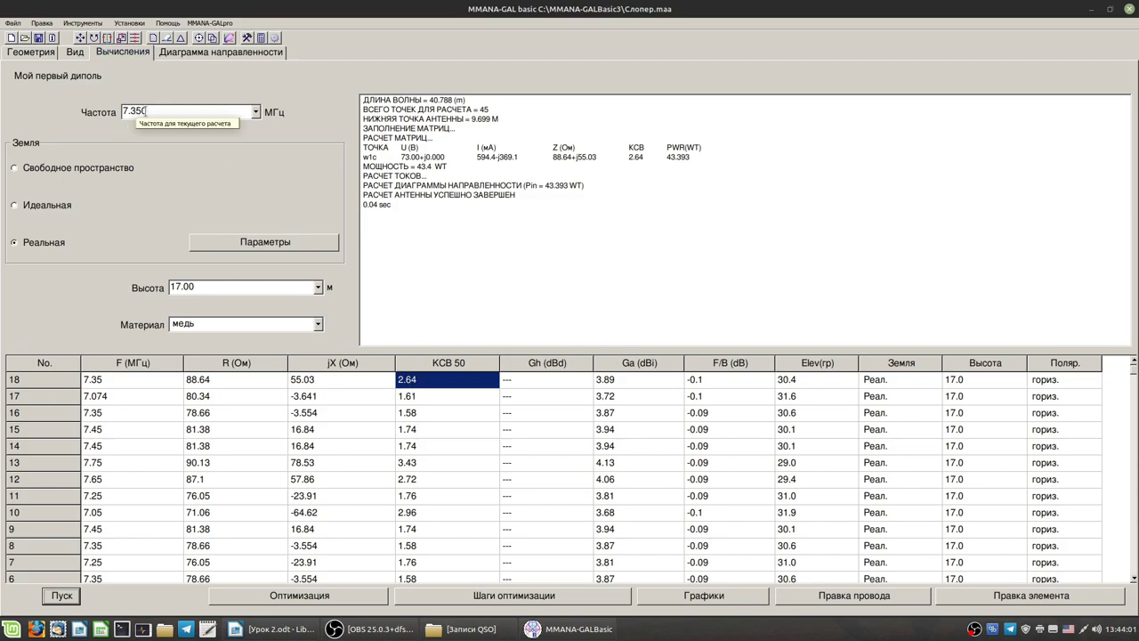
double_click(134, 112)
text(07)
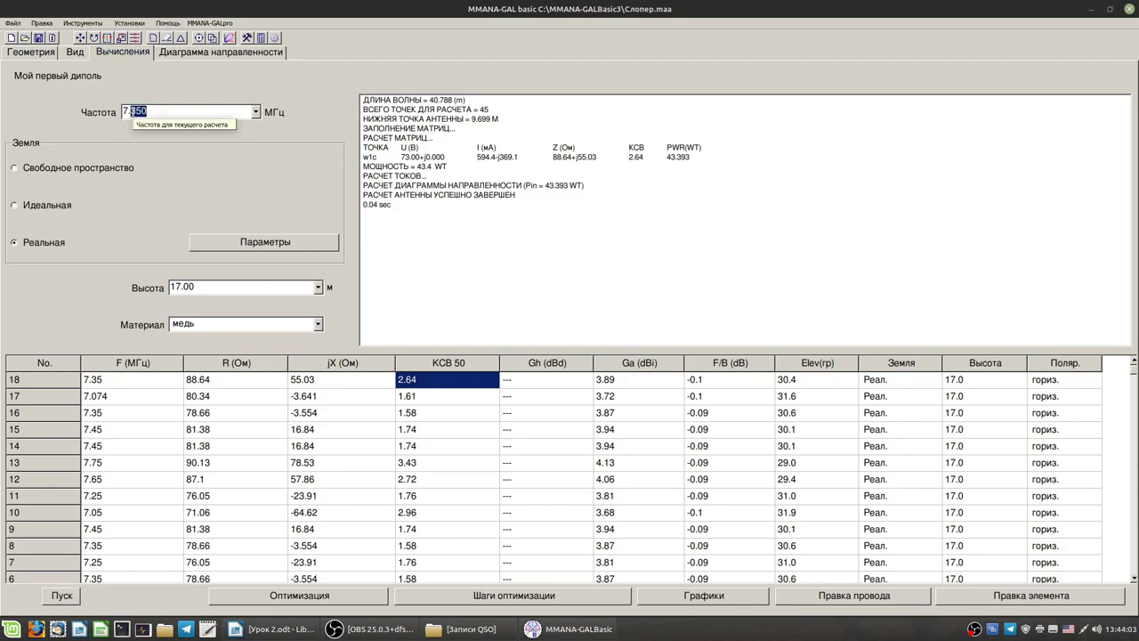
key(Return)
click(61, 595)
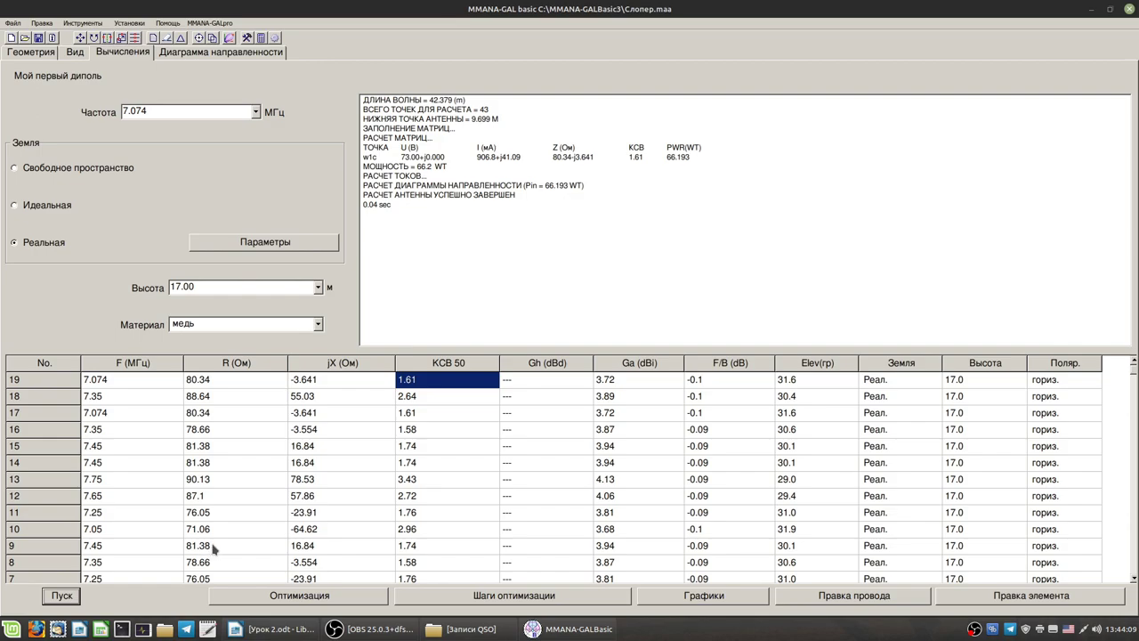
Step: Look through the whole results table to compare the resistance, reactance and SWR of all calculations
click(306, 545)
scroll(305, 546, down, 6)
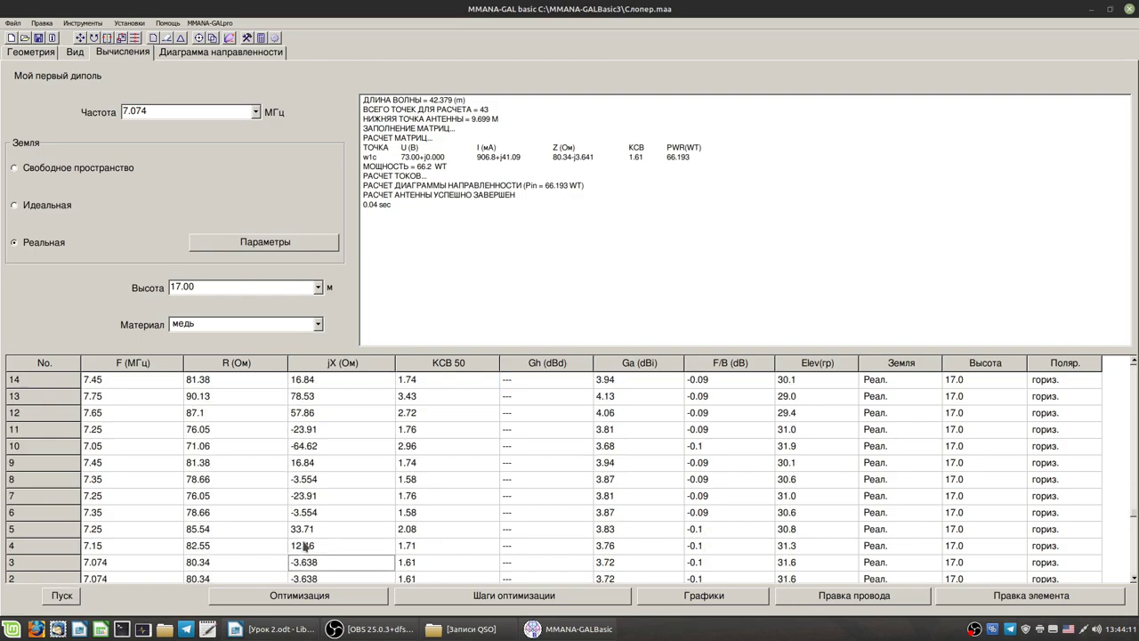
scroll(305, 546, down, 1)
scroll(329, 532, up, 16)
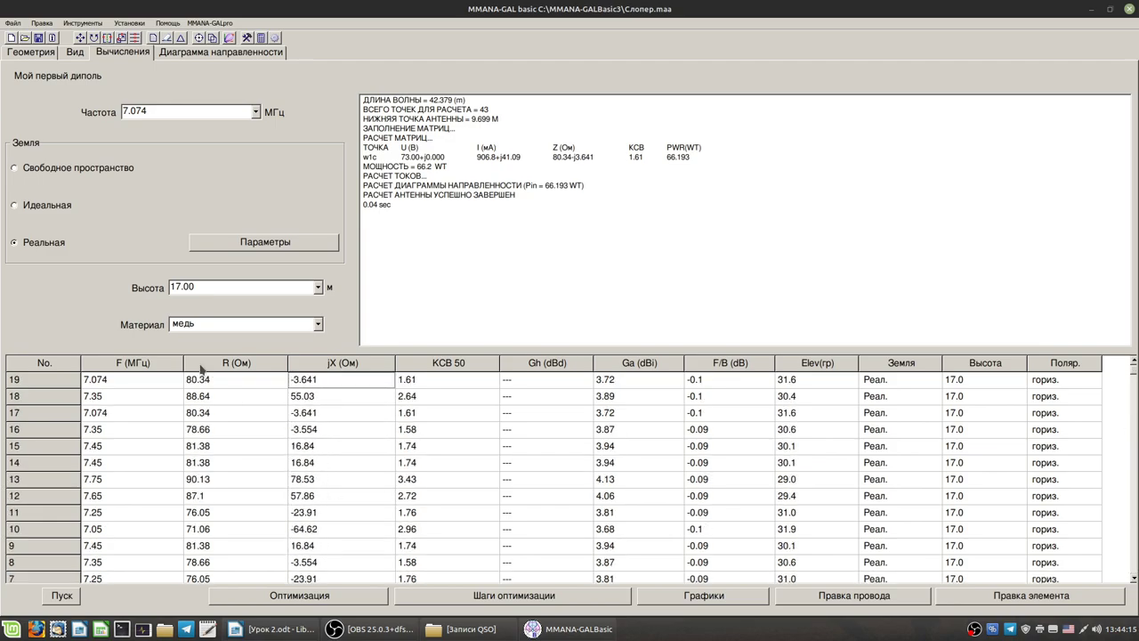
scroll(272, 539, down, 16)
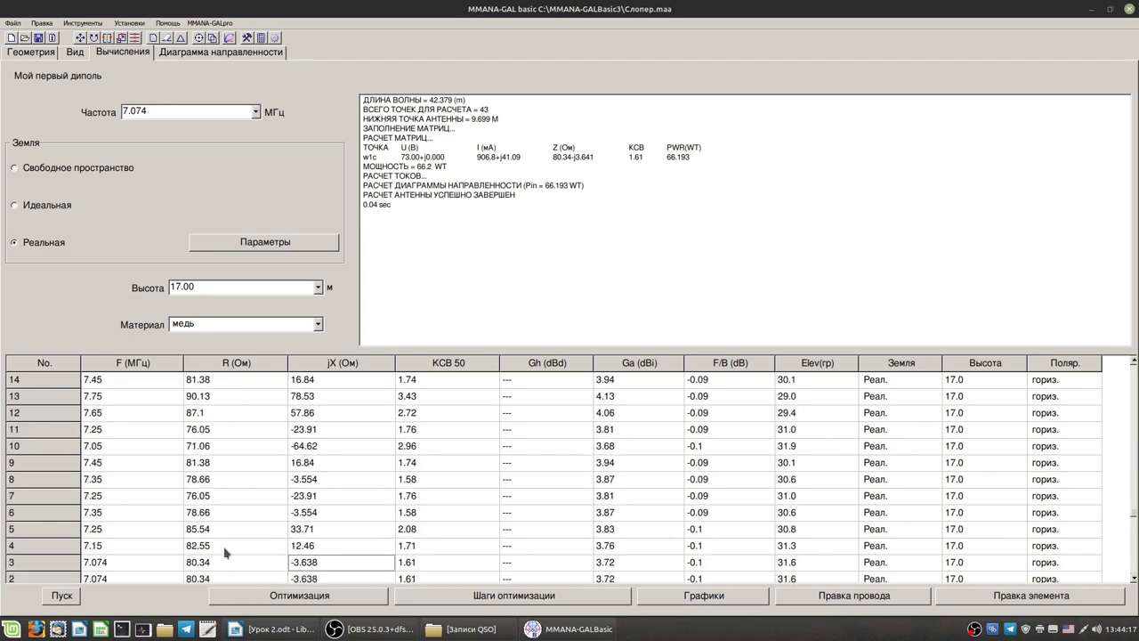
scroll(228, 550, down, 2)
scroll(209, 520, up, 8)
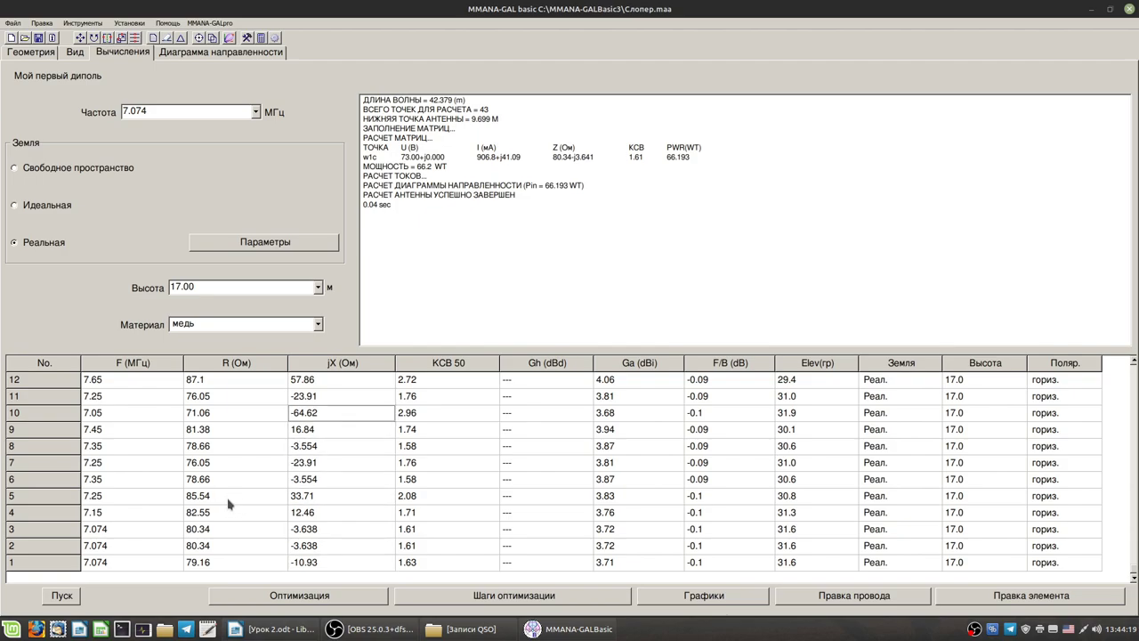
scroll(227, 505, up, 10)
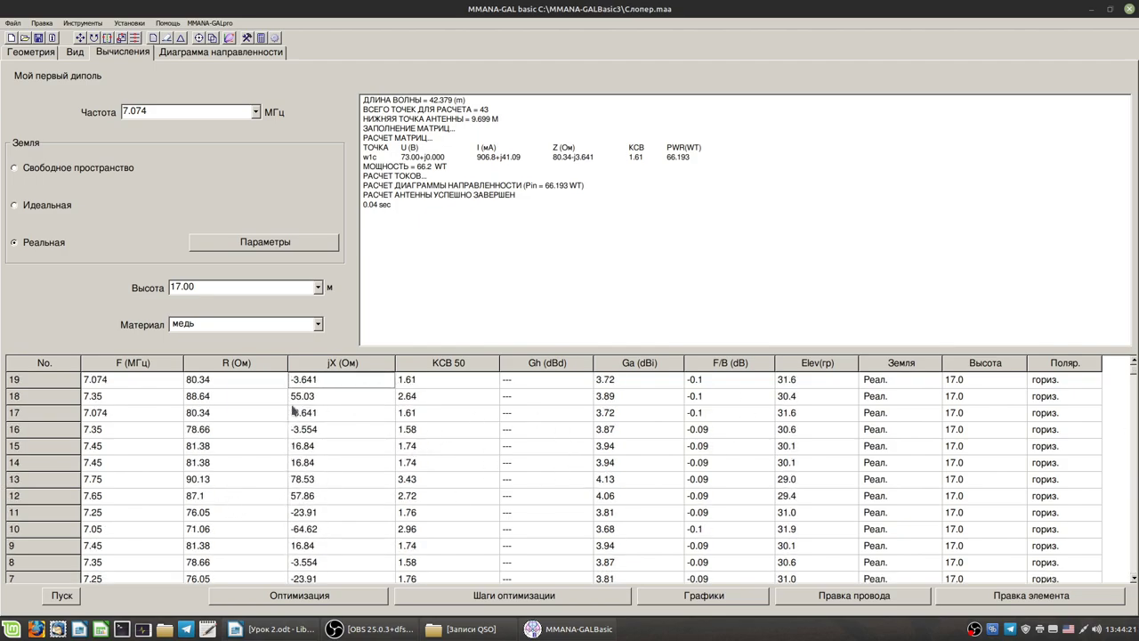
Step: Check the optimized wire's end coordinates in the geometry and its length in the antenna view
click(49, 55)
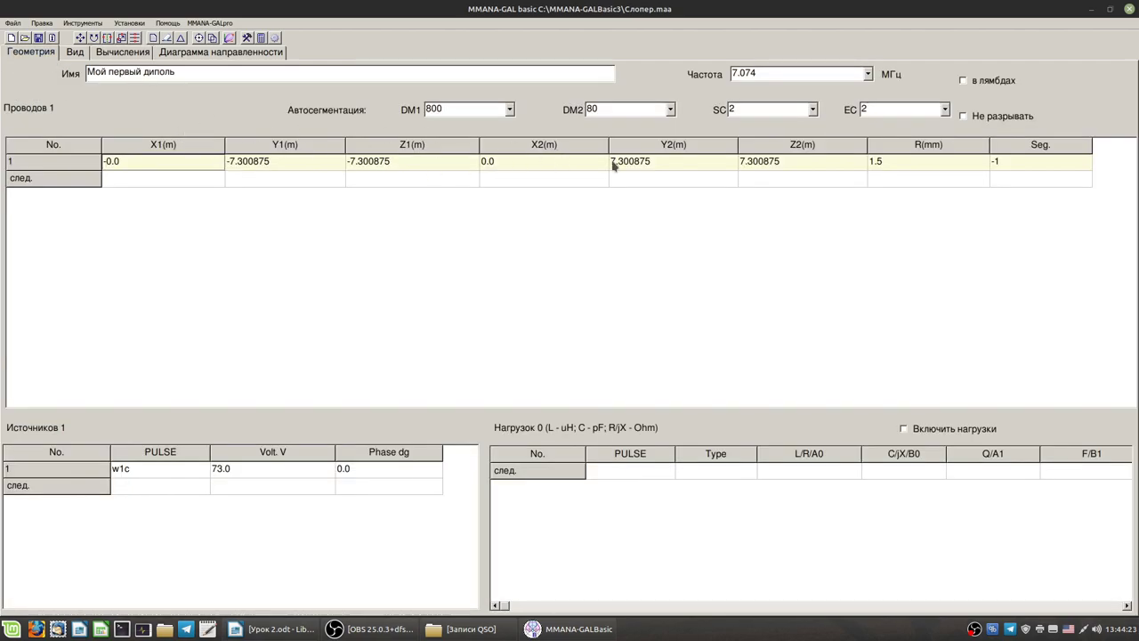
click(75, 53)
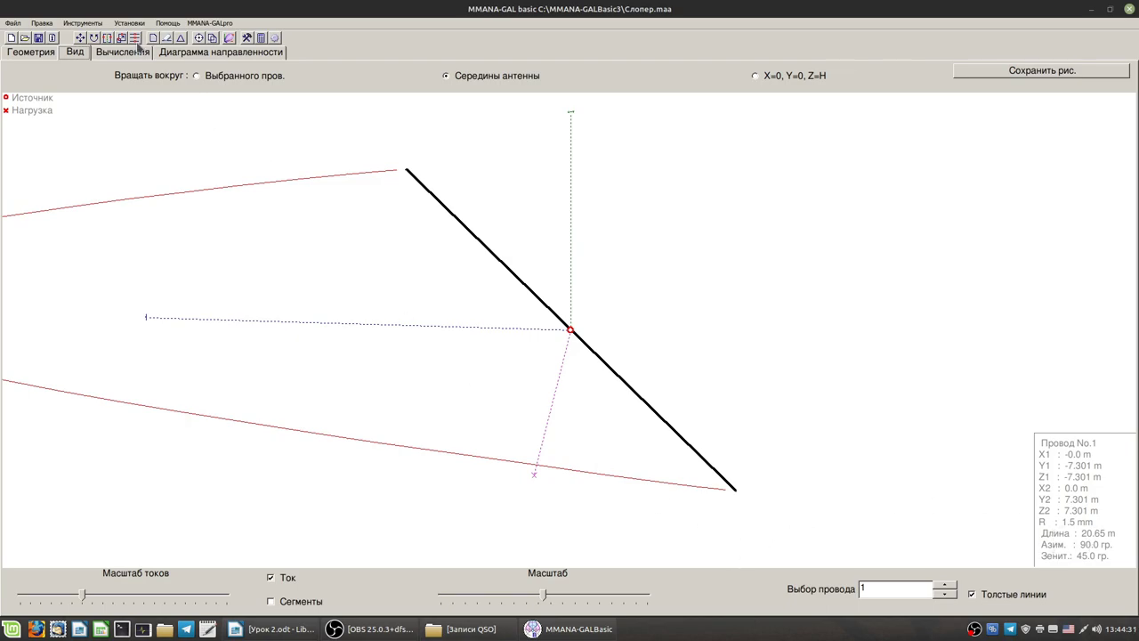
click(120, 53)
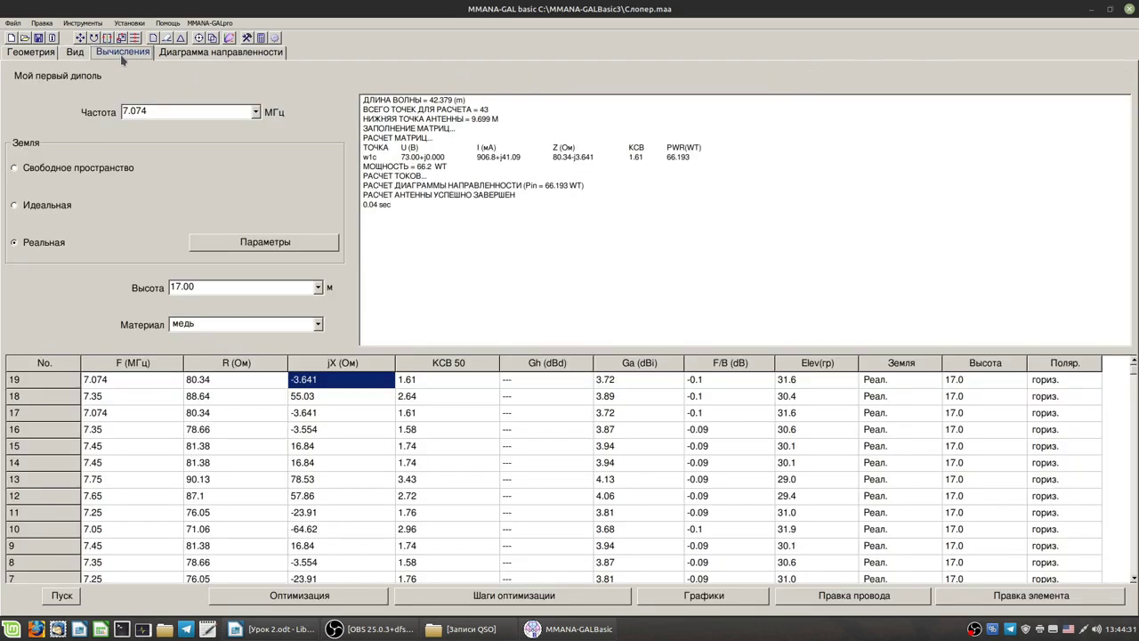
click(41, 56)
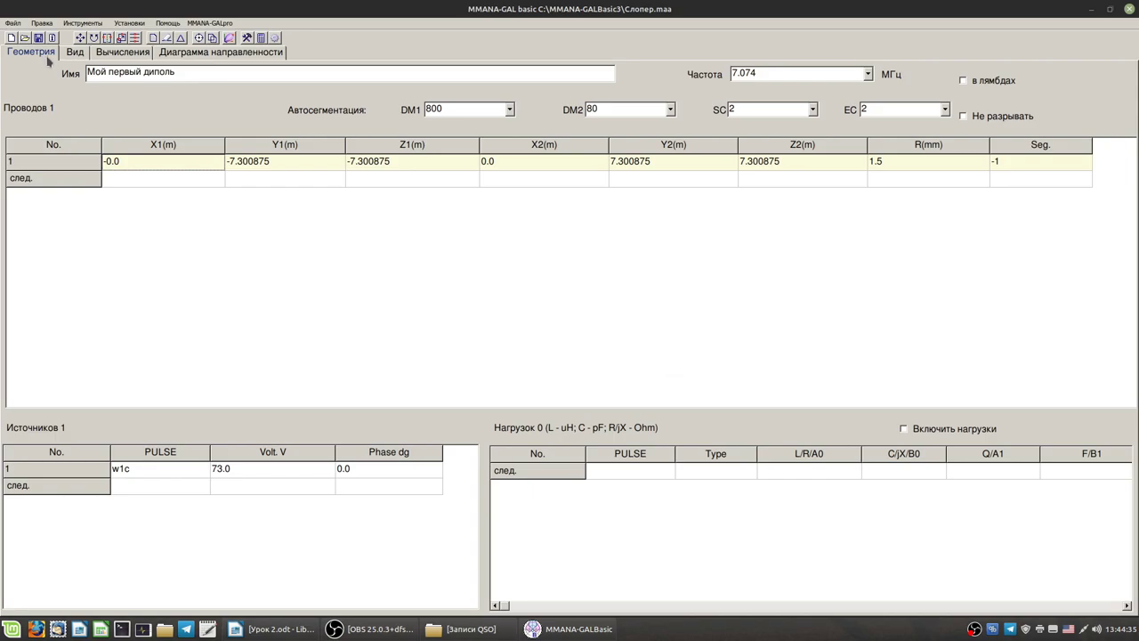
Step: Highlight the topic "Установки программы — волновое сопротивление" in the LibreOffice Writer lesson outline and return to MMANA-GAL
click(252, 632)
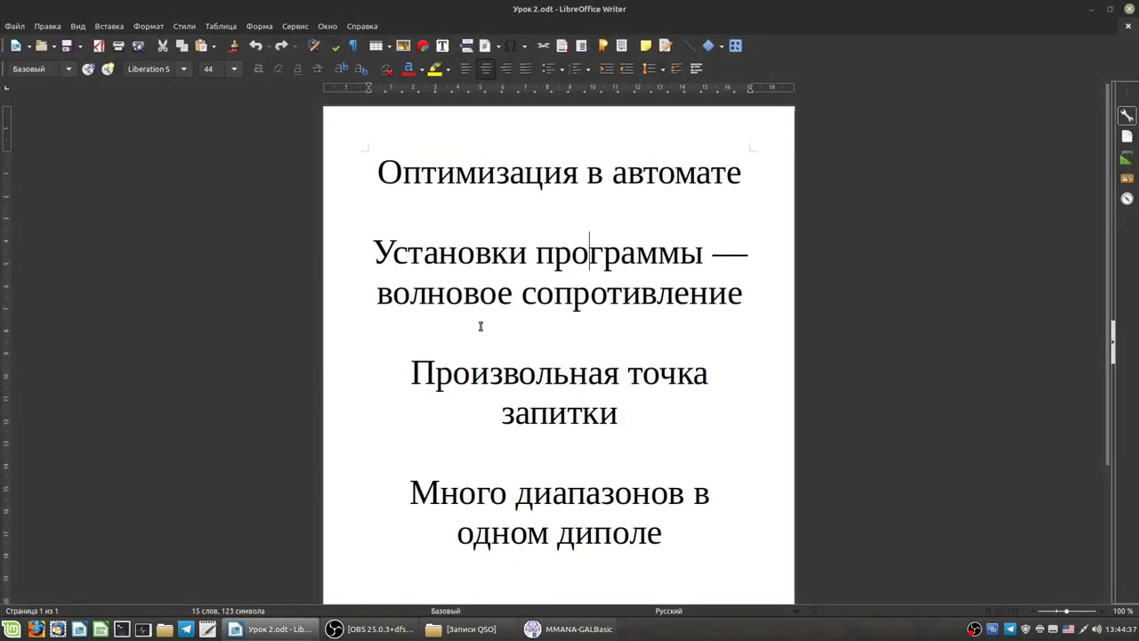
drag(372, 252, 614, 305)
drag(740, 300, 352, 248)
click(436, 257)
click(480, 265)
click(361, 632)
click(362, 631)
click(551, 632)
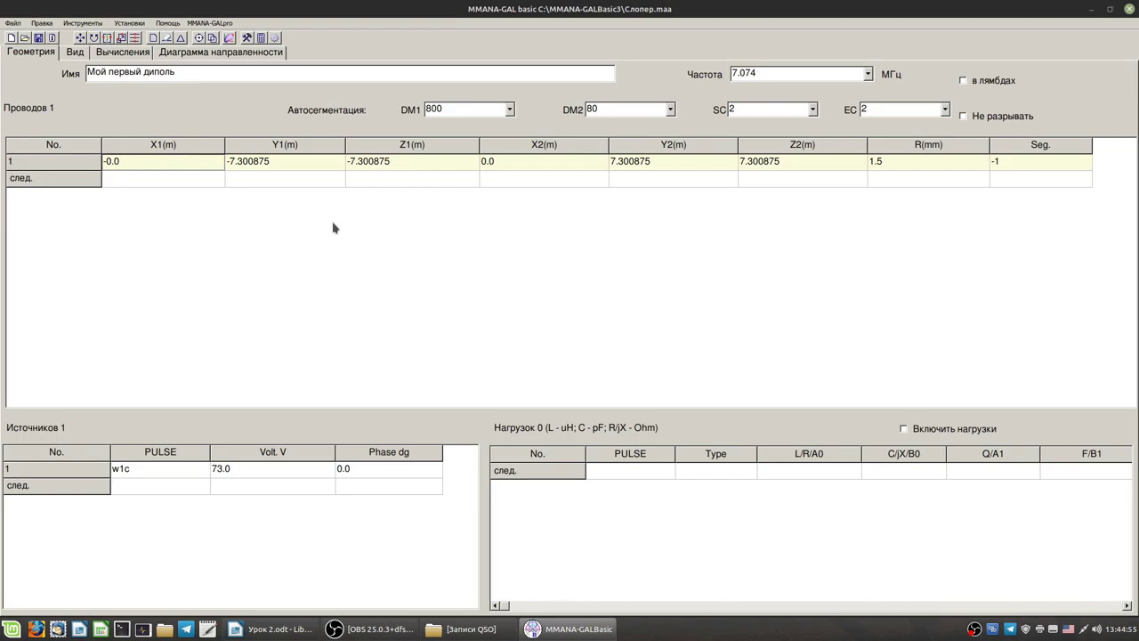
Step: Set the standard impedance R for SWR = 1 to 75 ohms in the program setup and recalculate the antenna
click(122, 54)
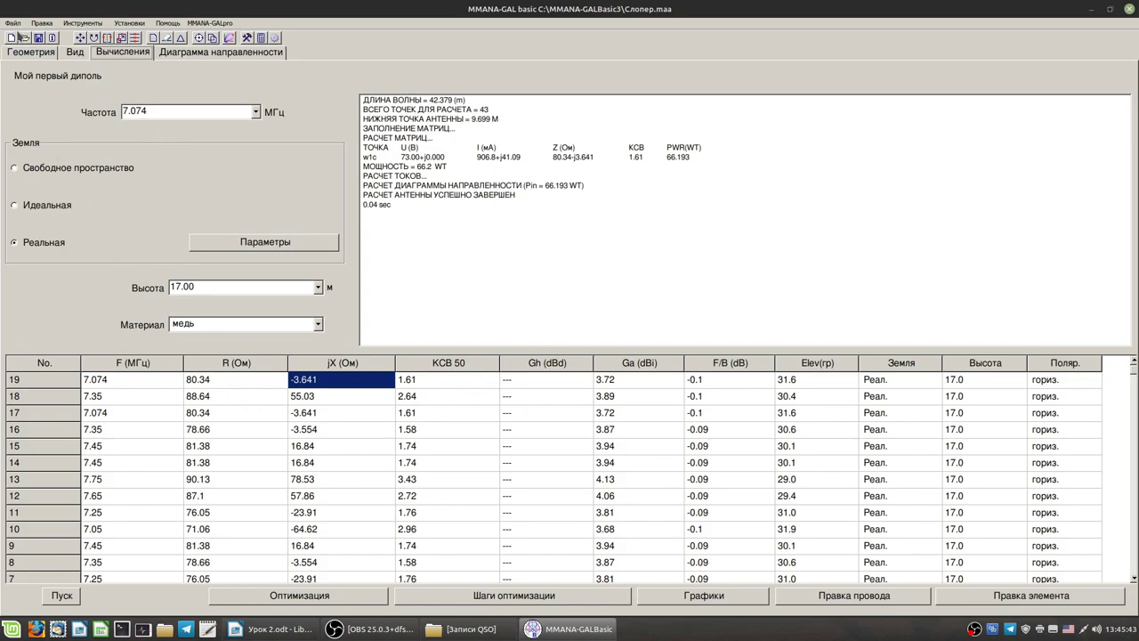
click(130, 24)
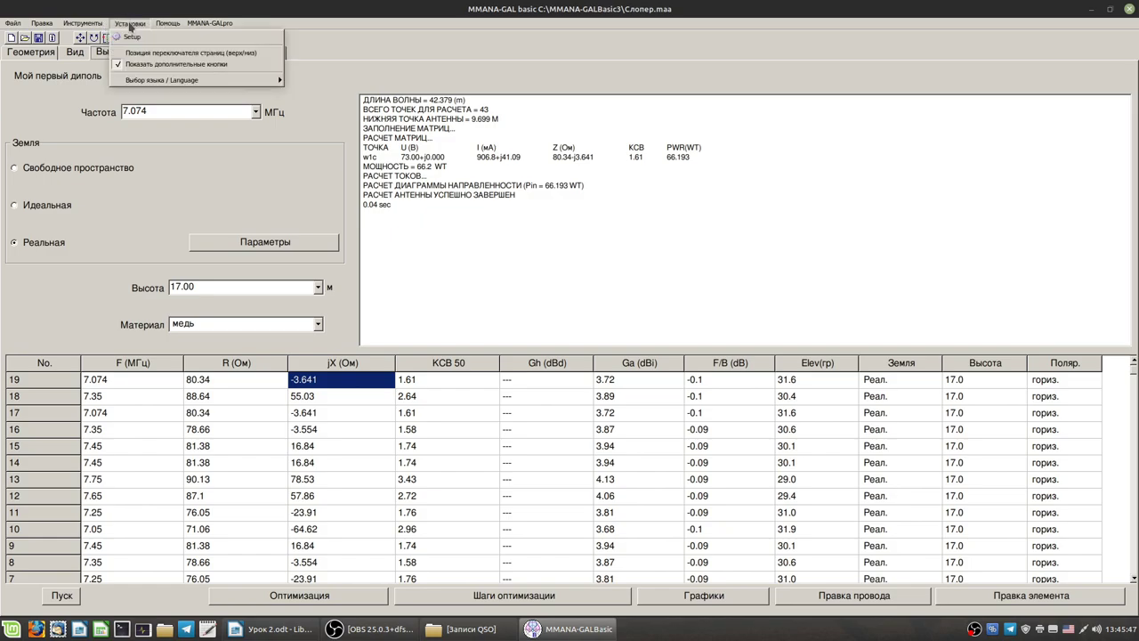
click(132, 37)
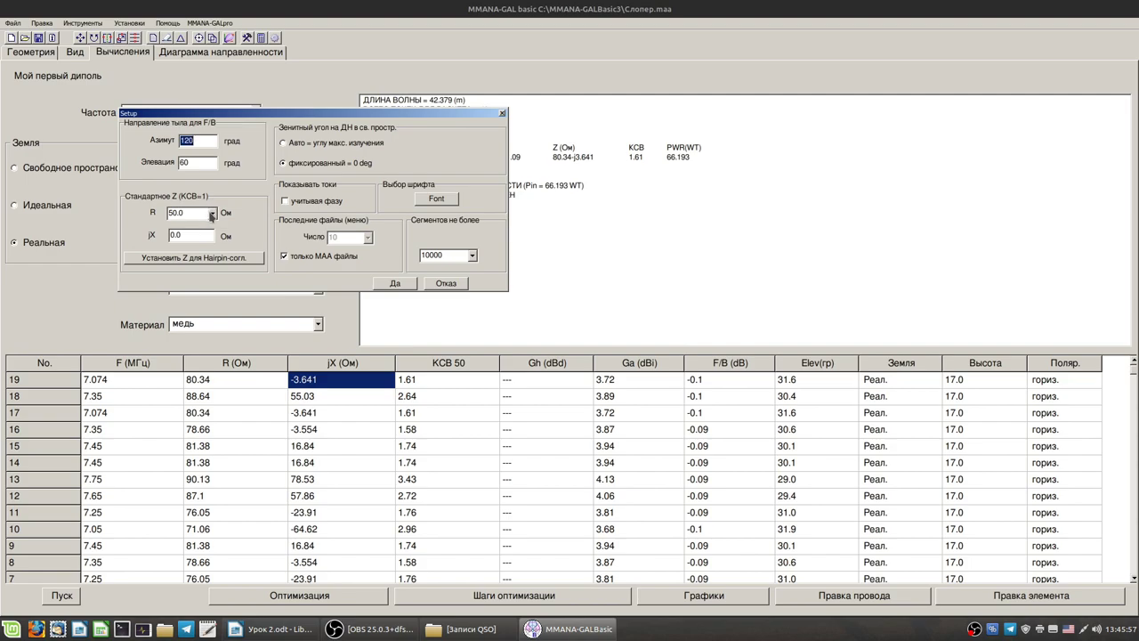
click(212, 212)
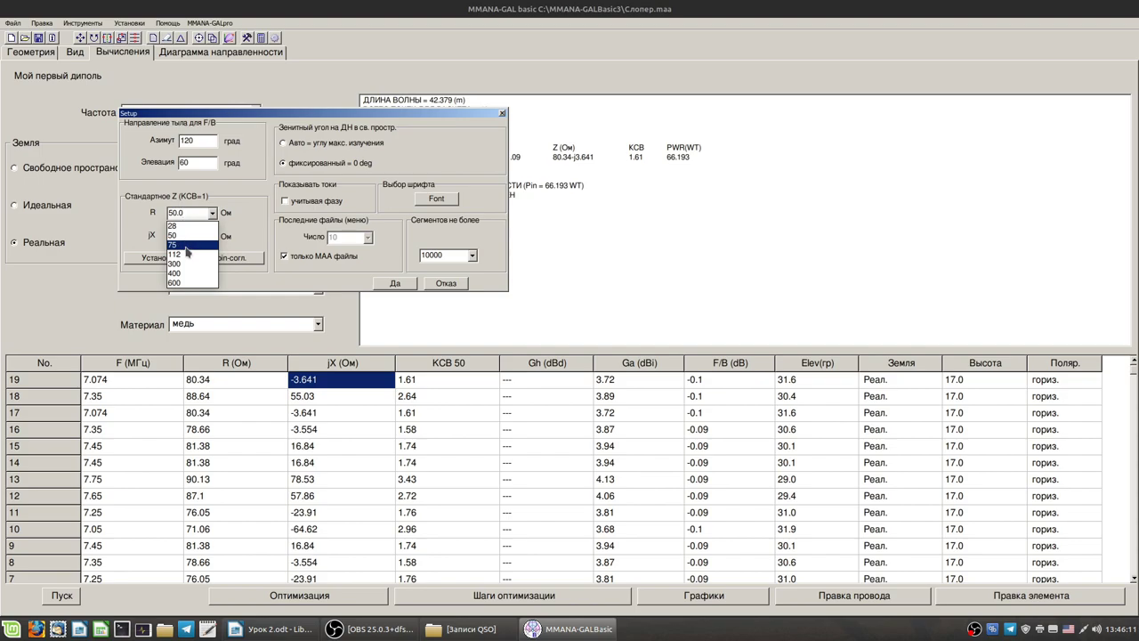
click(187, 249)
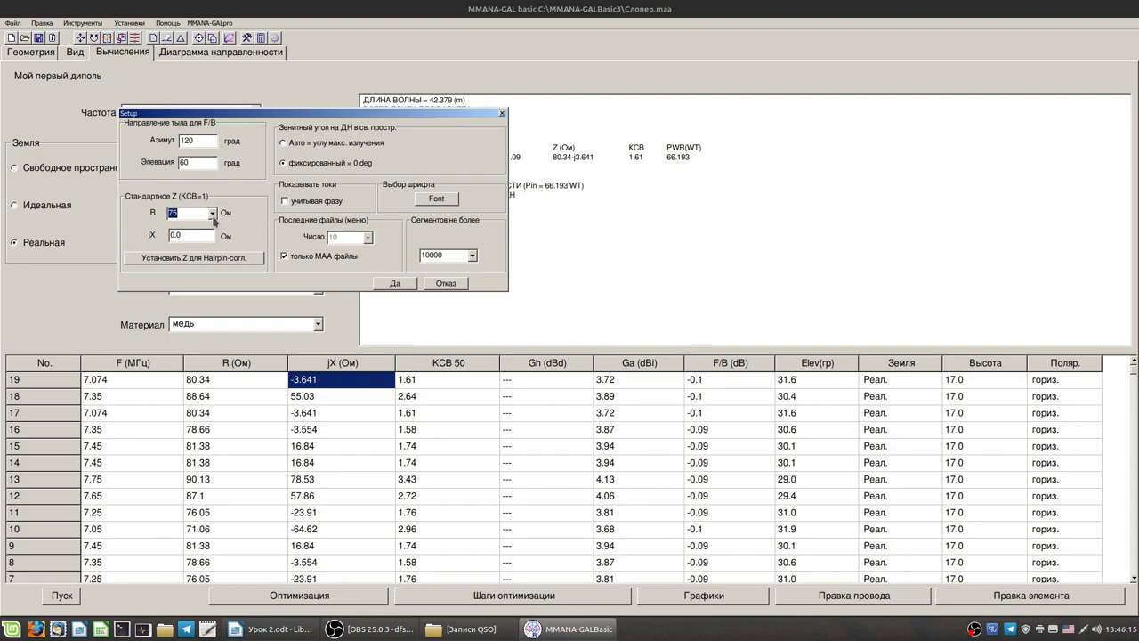
click(393, 284)
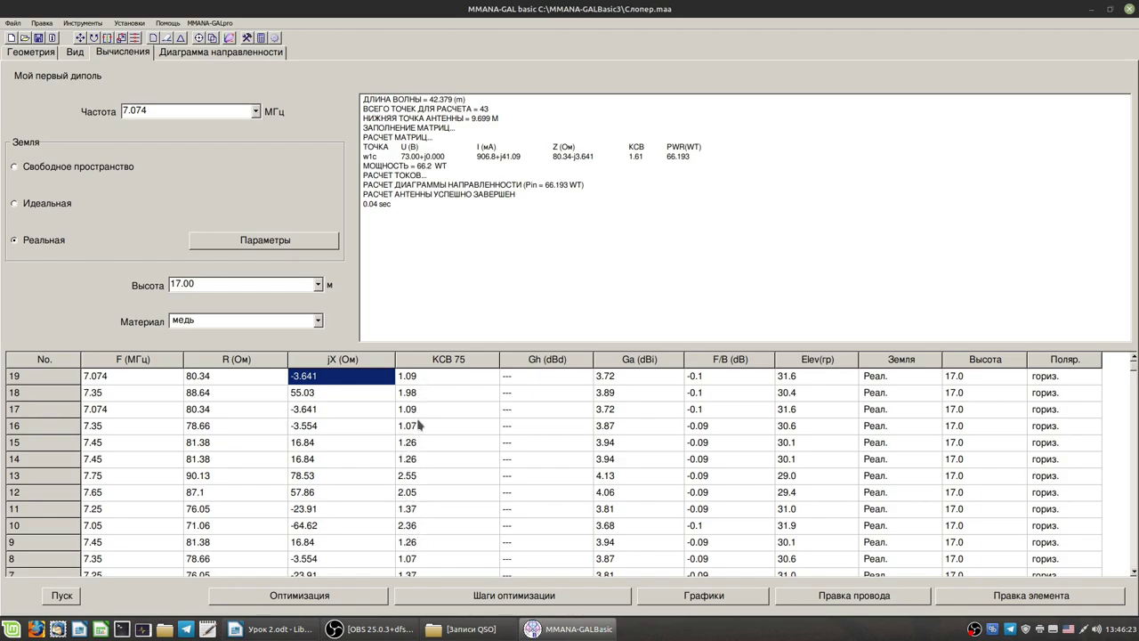
click(424, 379)
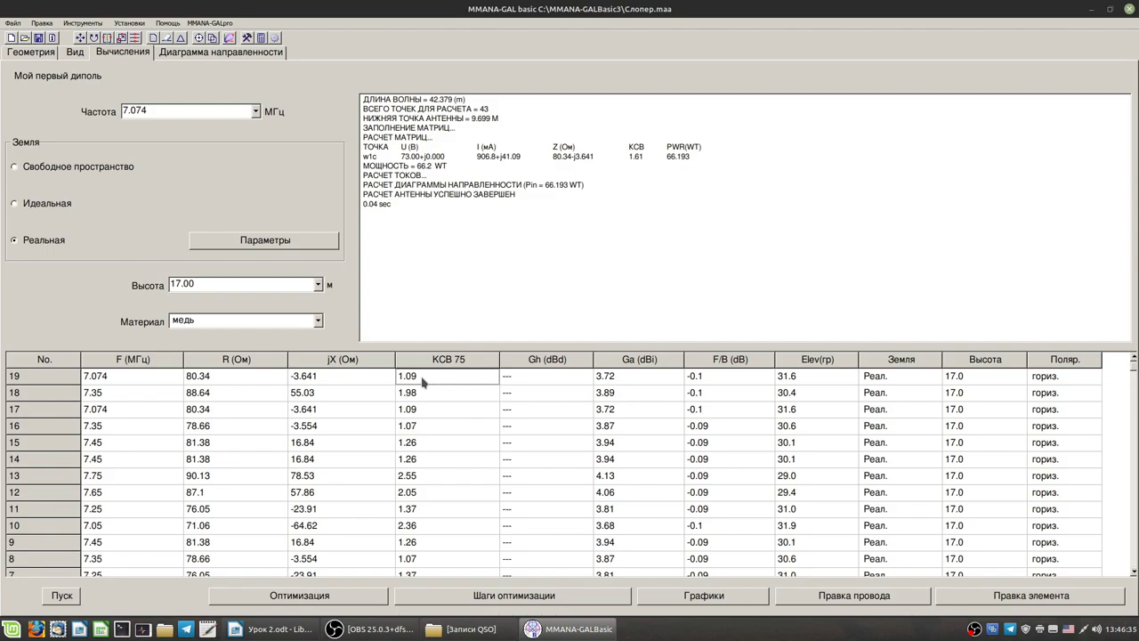
click(51, 600)
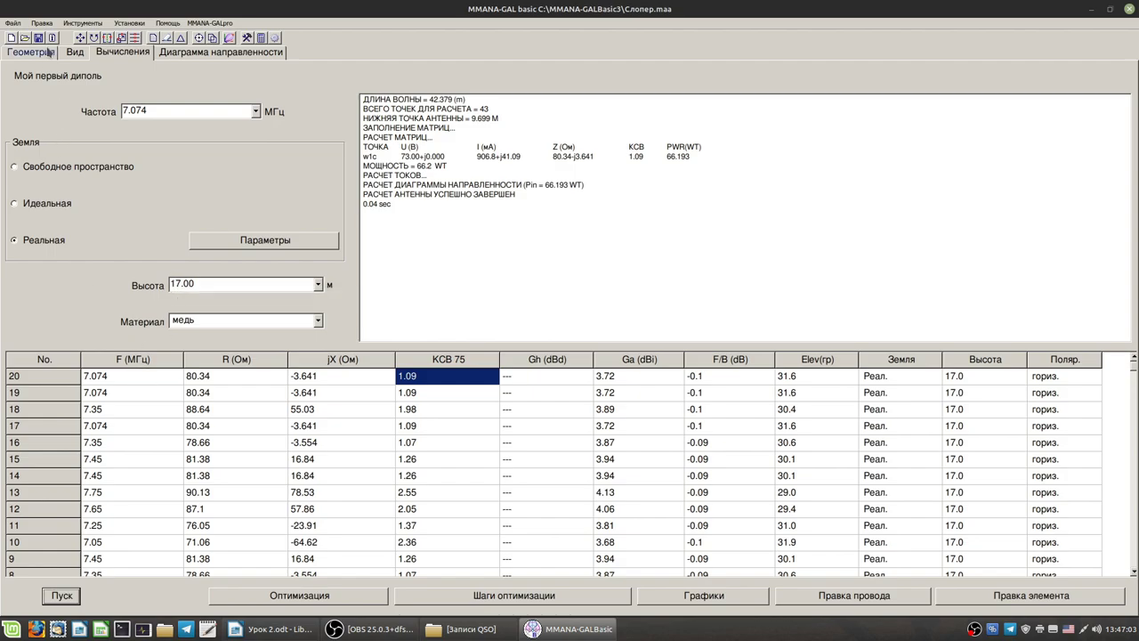
Step: Inspect the wire's length in the antenna view and its coordinates in the geometry, returning to the calculations
click(75, 51)
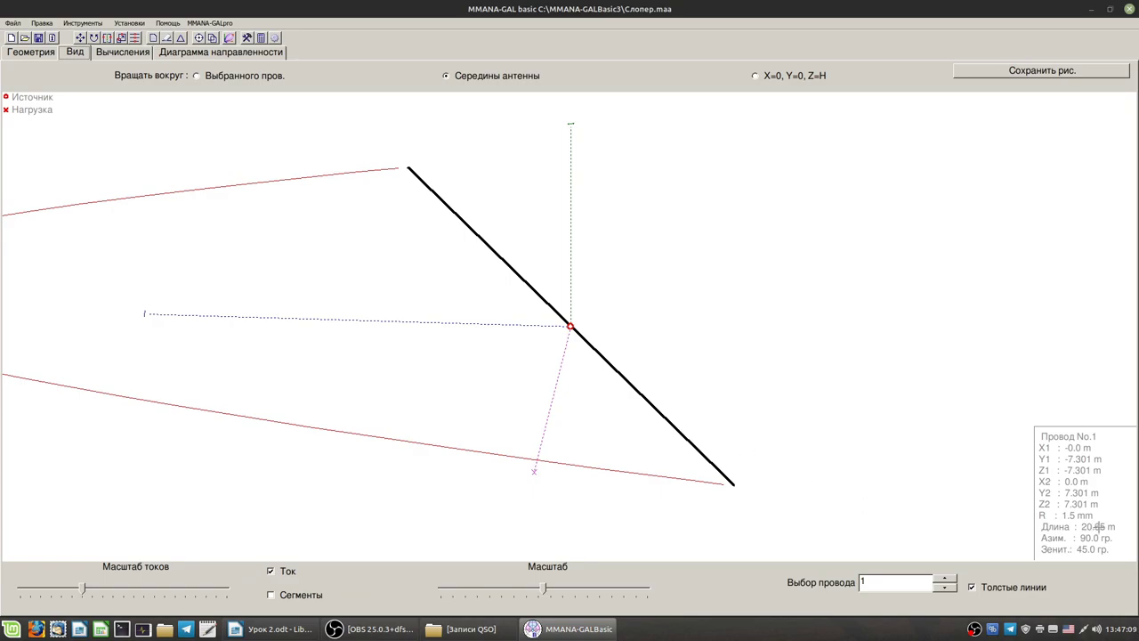
click(44, 52)
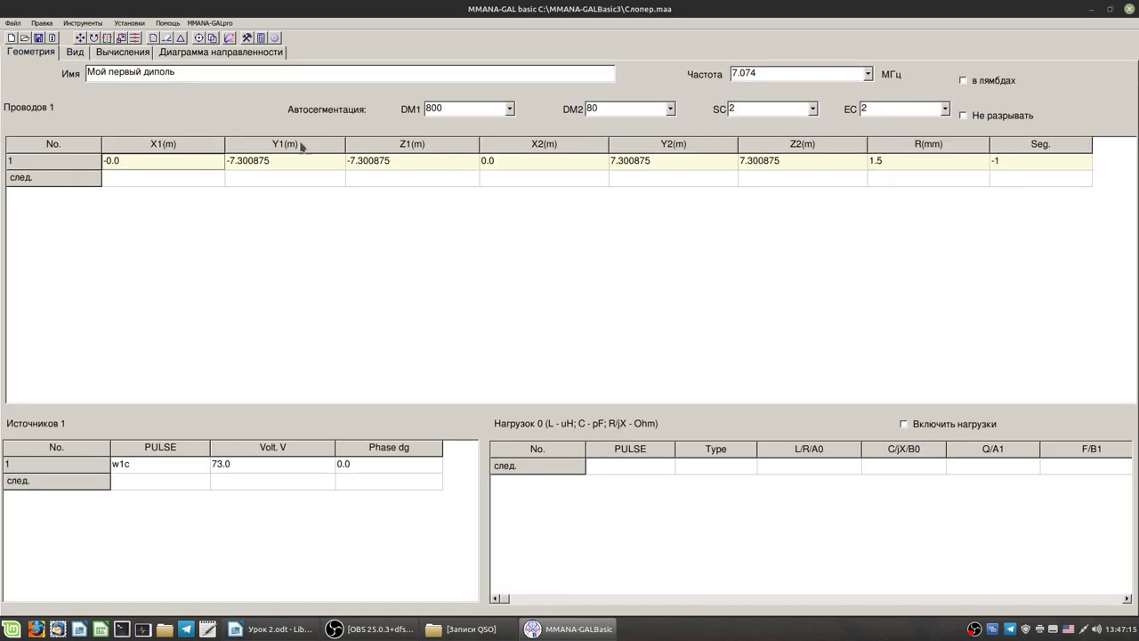
click(76, 53)
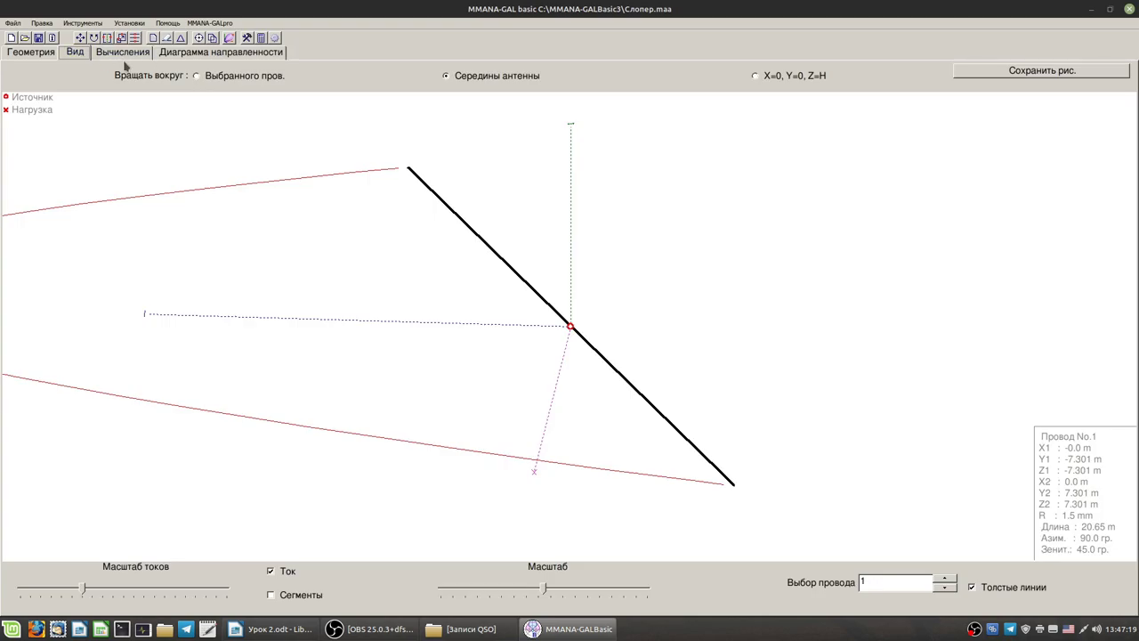
click(128, 55)
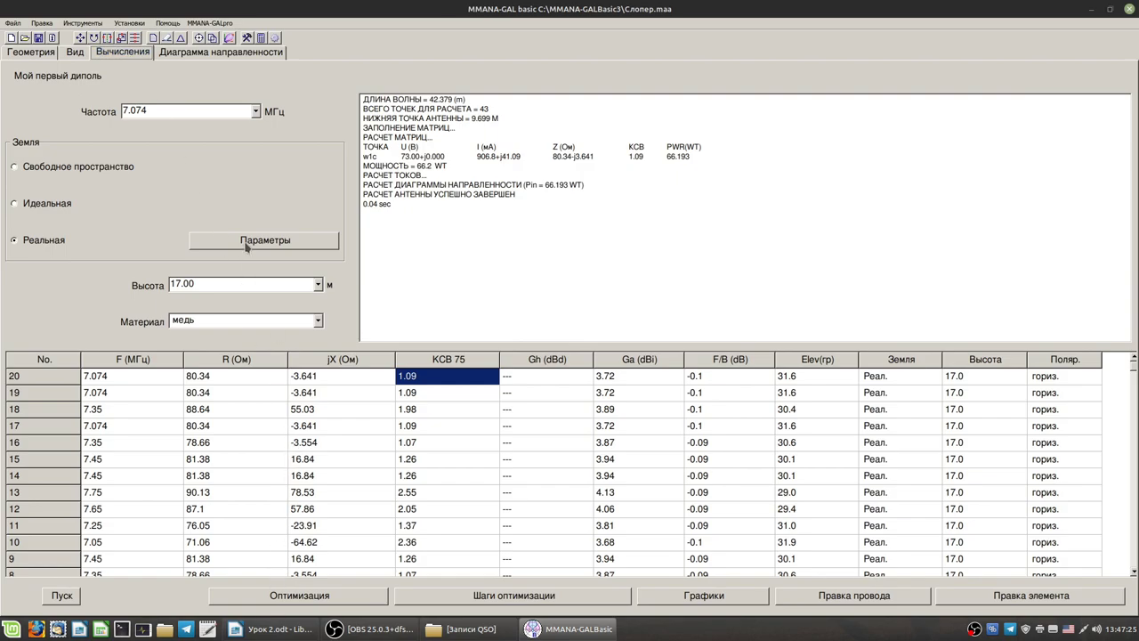
Step: Consult the topic "Произвольная точка запитки" in the LibreOffice Writer outline and return to the antenna view in MMANA-GAL
click(264, 621)
mouse_move(451, 381)
mouse_down()
mouse_move(663, 378)
mouse_move(470, 374)
mouse_up()
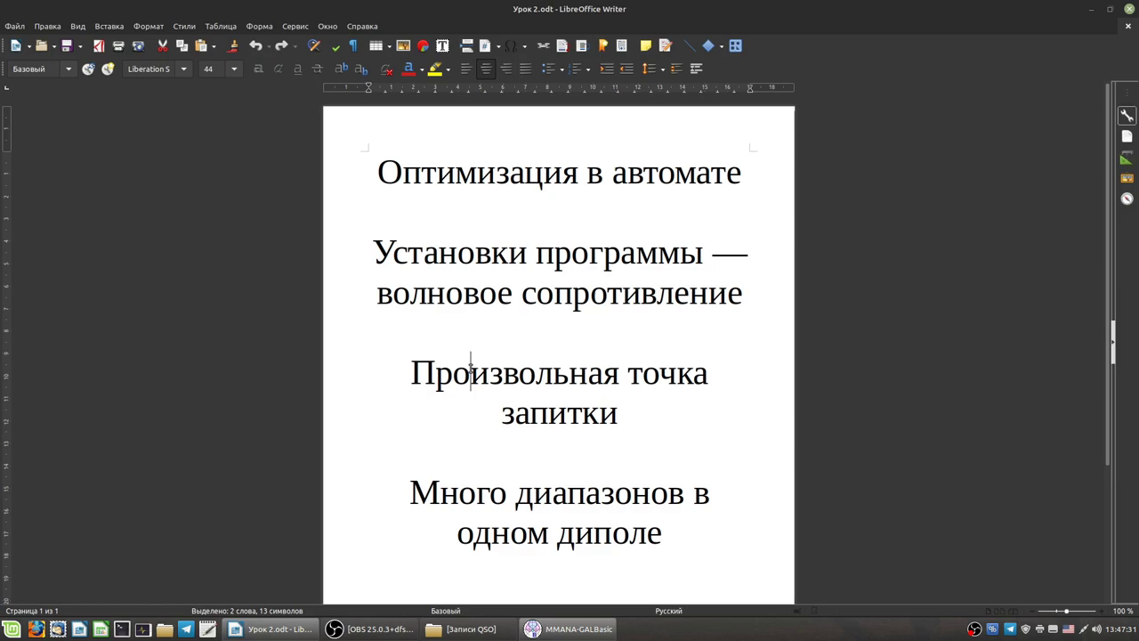
click(1090, 8)
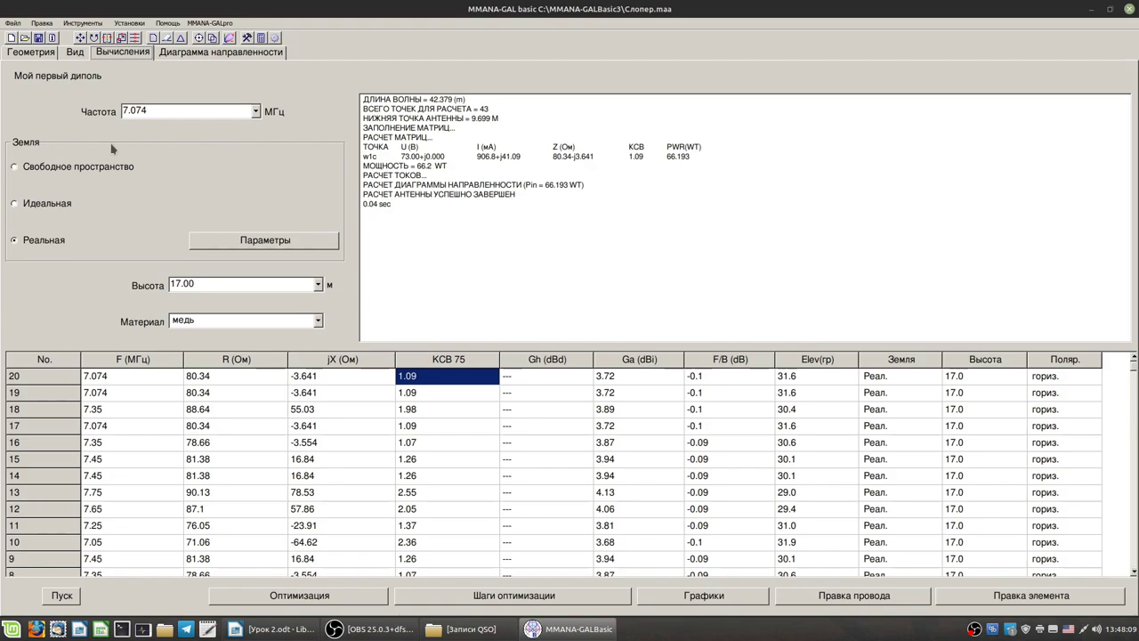
click(75, 52)
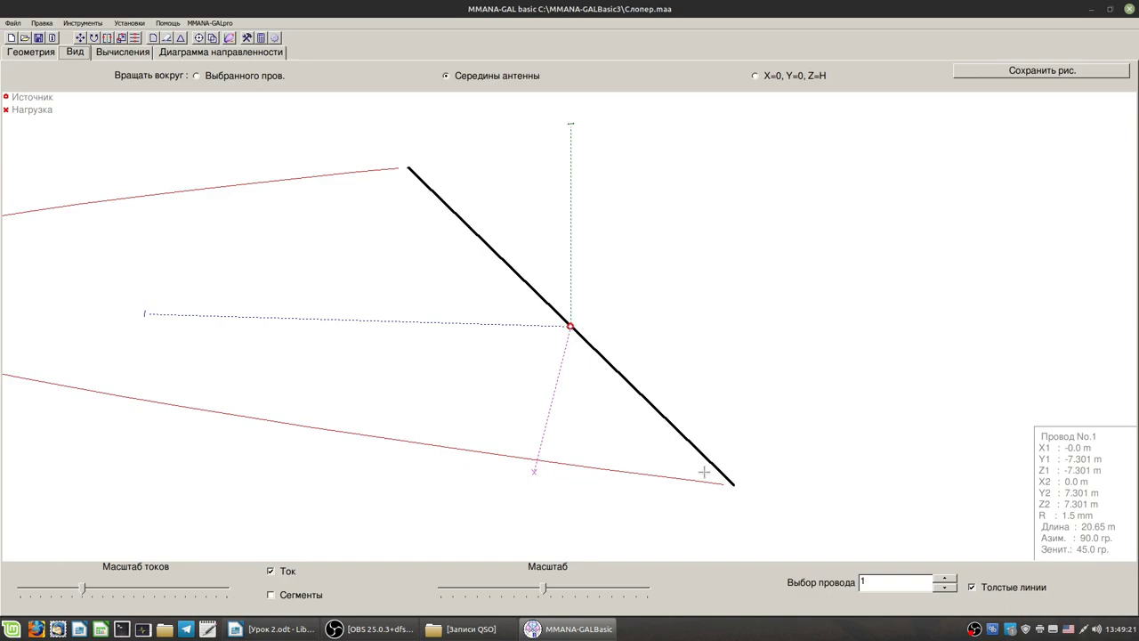
Step: Set the calculation frequency to 14.150 MHz and recalculate the sloper dipole
click(123, 53)
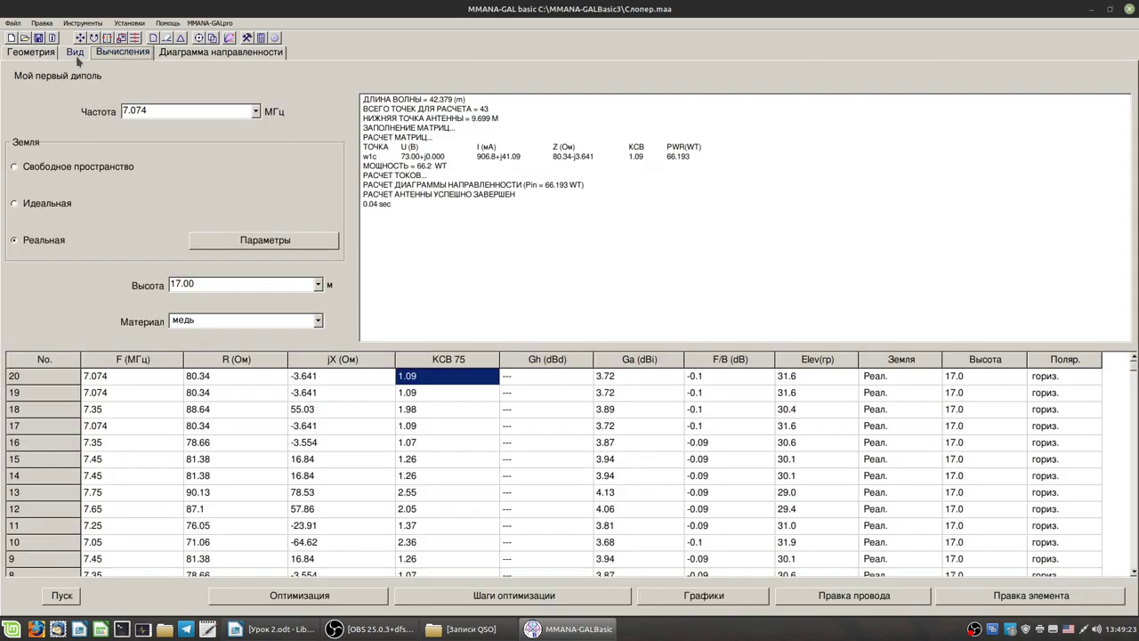
click(40, 24)
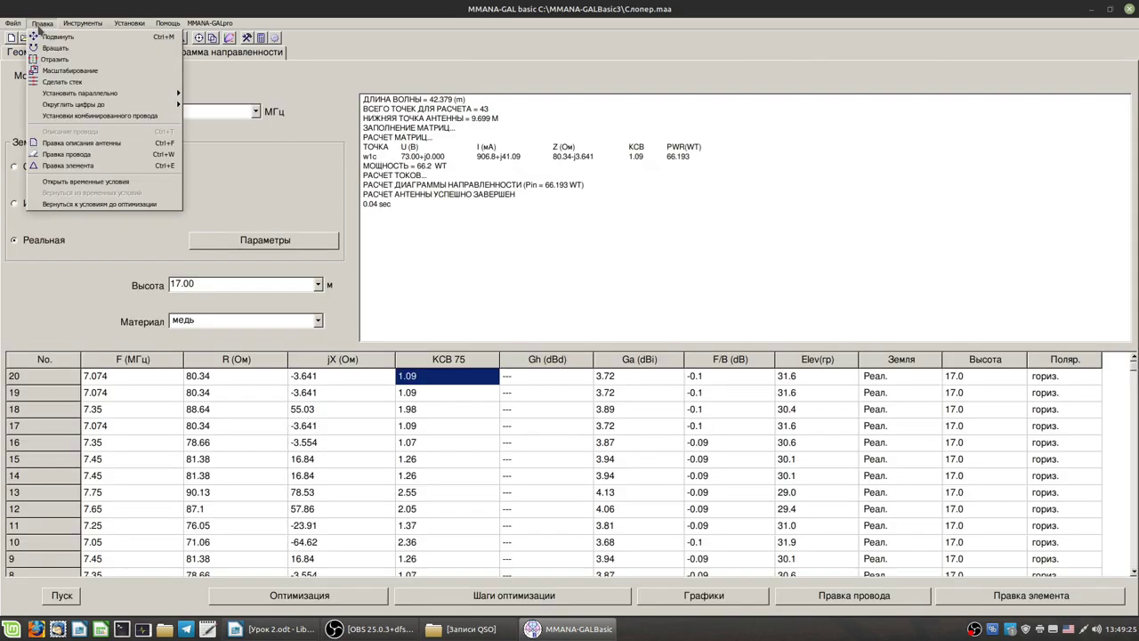
click(38, 26)
click(255, 111)
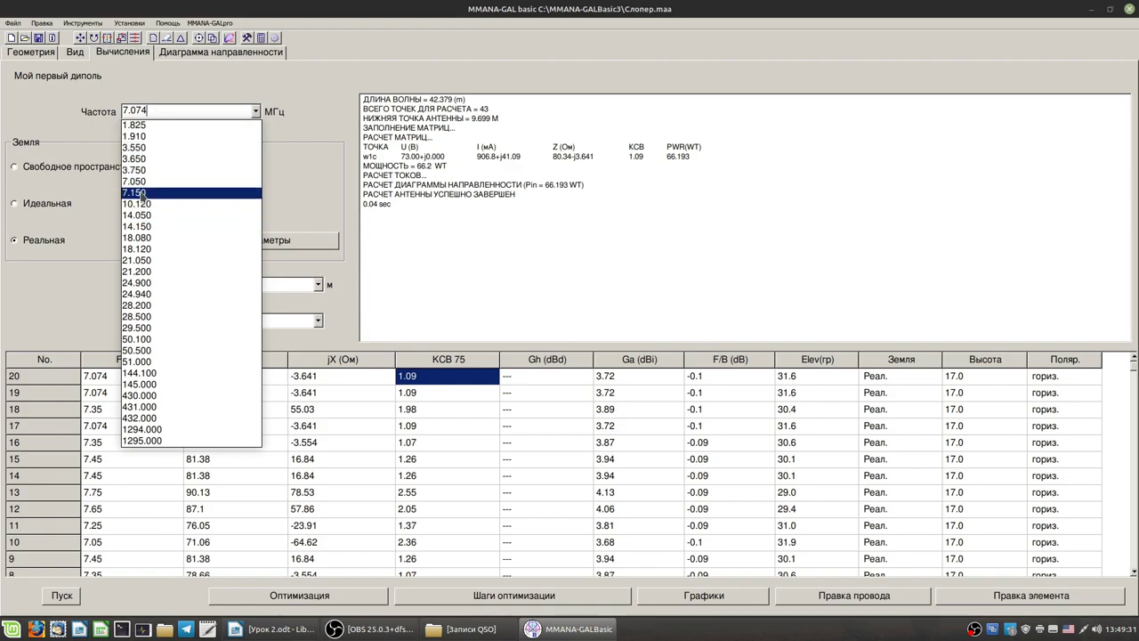
click(145, 226)
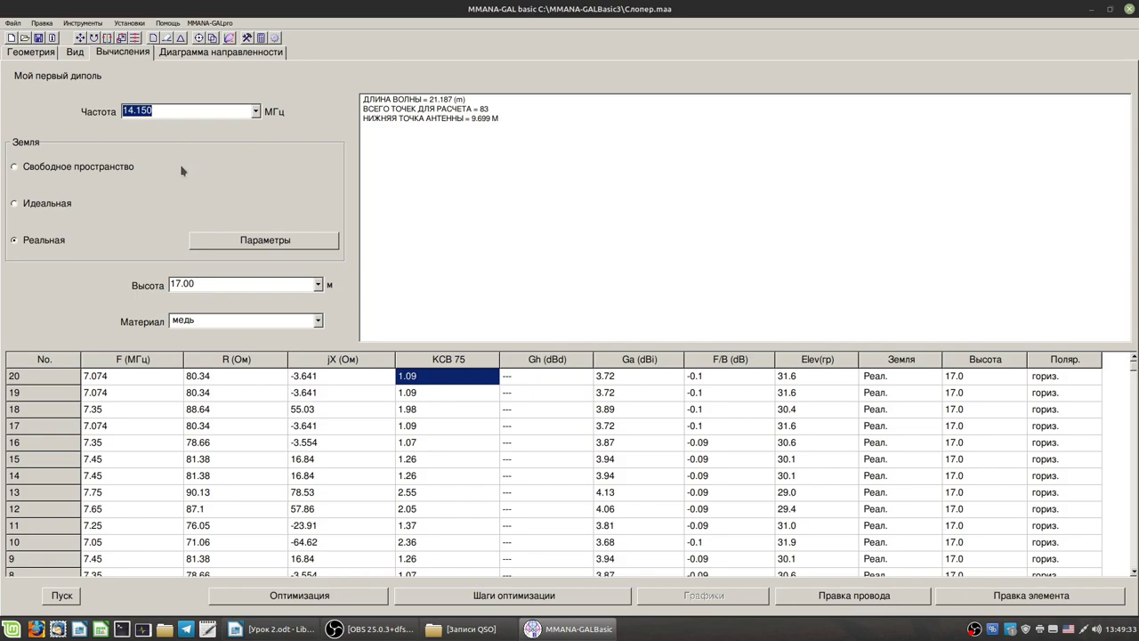
click(72, 596)
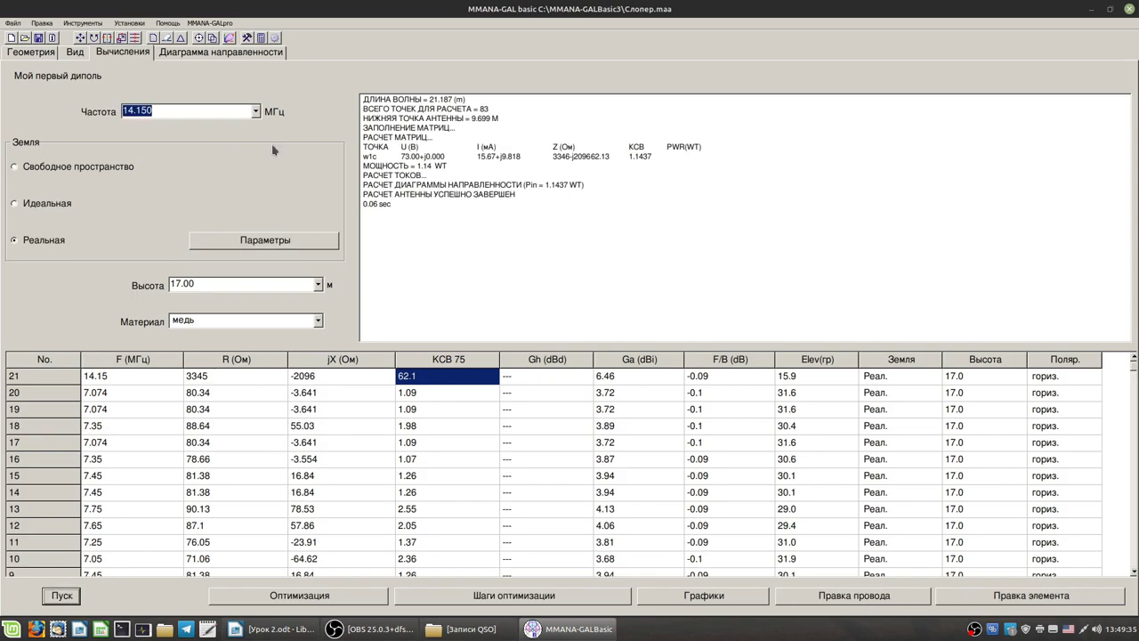
Step: Check the resistance and gain results for 14.15 MHz and inspect the current distribution along the wire
click(191, 378)
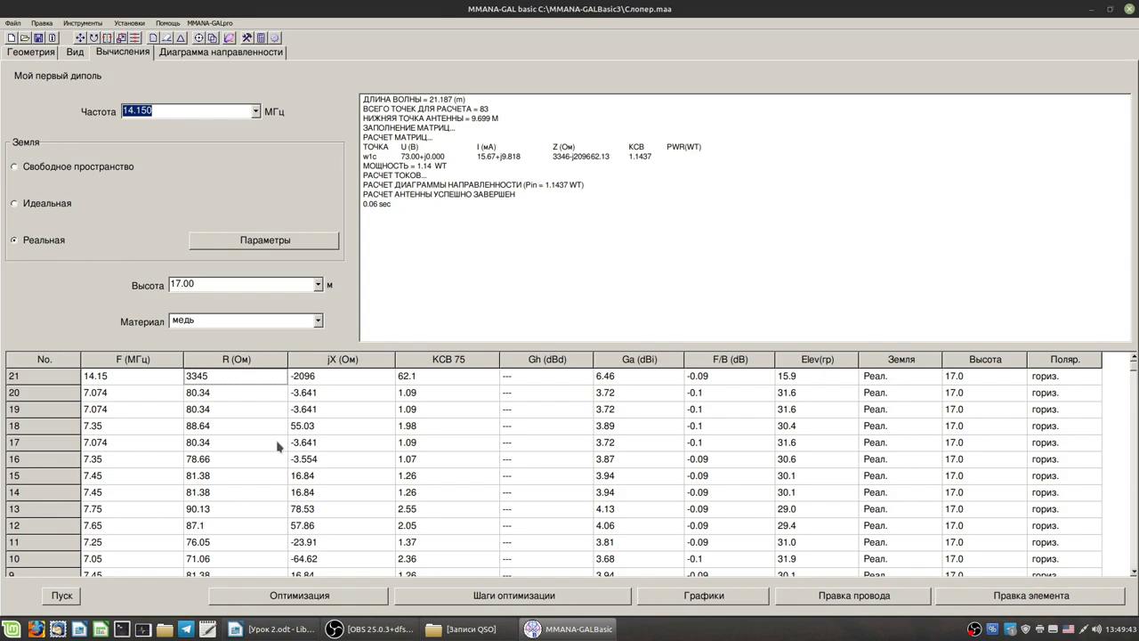
click(609, 380)
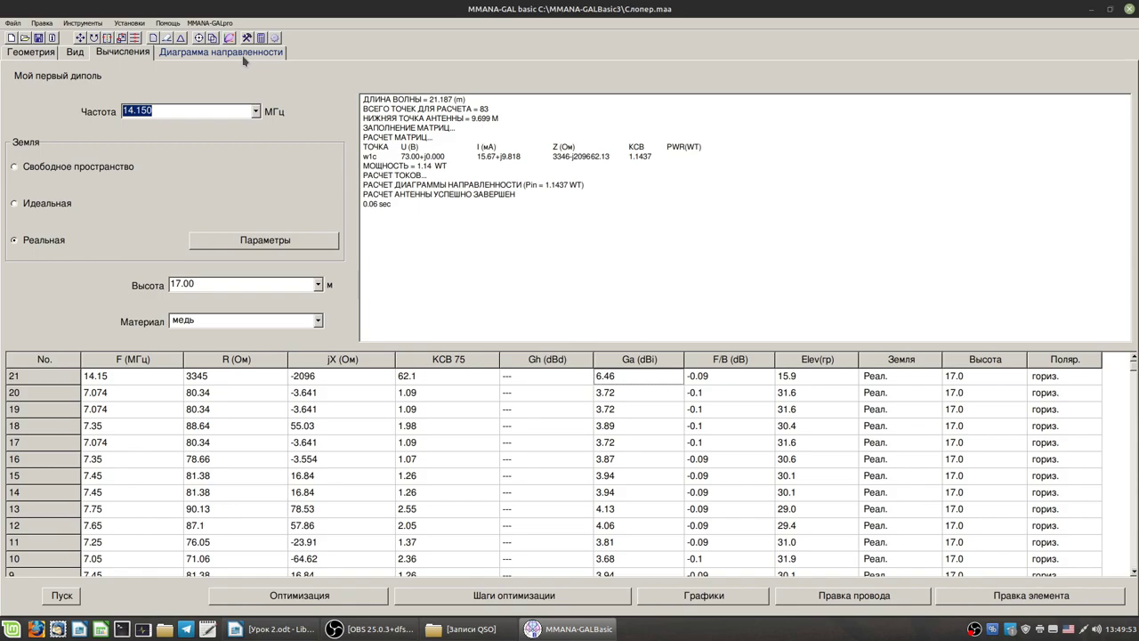
click(75, 52)
drag(572, 364, 597, 367)
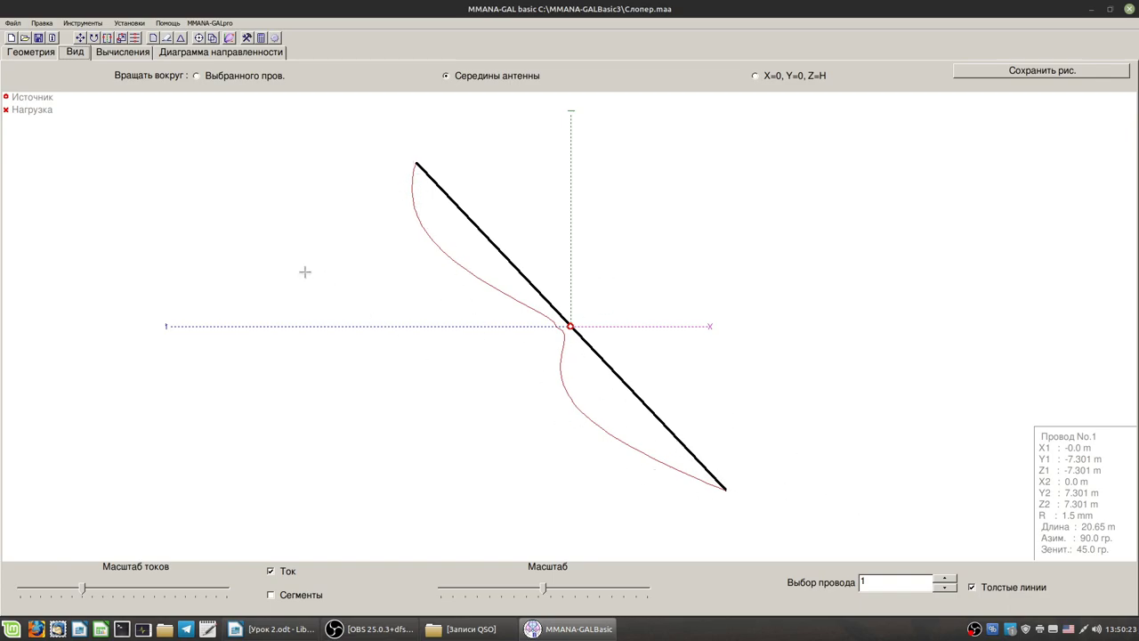
Step: Examine the 14.150 MHz radiation pattern, probing the gain on the elevation plot at about 15 degrees
click(217, 55)
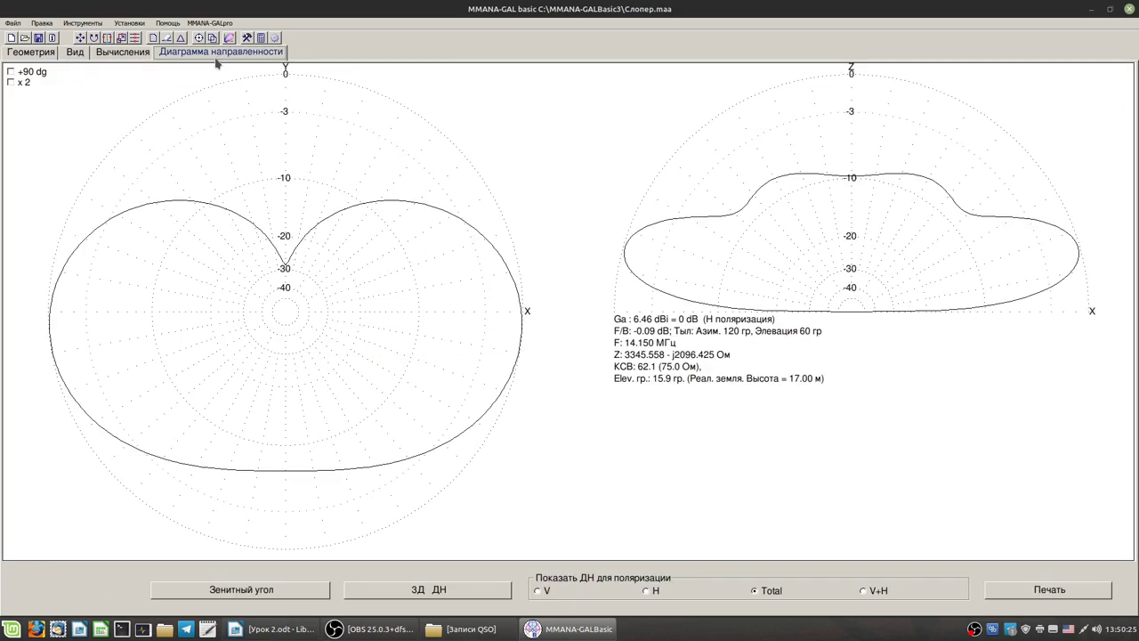
click(700, 257)
mouse_move(700, 257)
mouse_down()
mouse_move(738, 236)
mouse_move(1011, 237)
mouse_move(1044, 262)
mouse_move(1059, 257)
mouse_up()
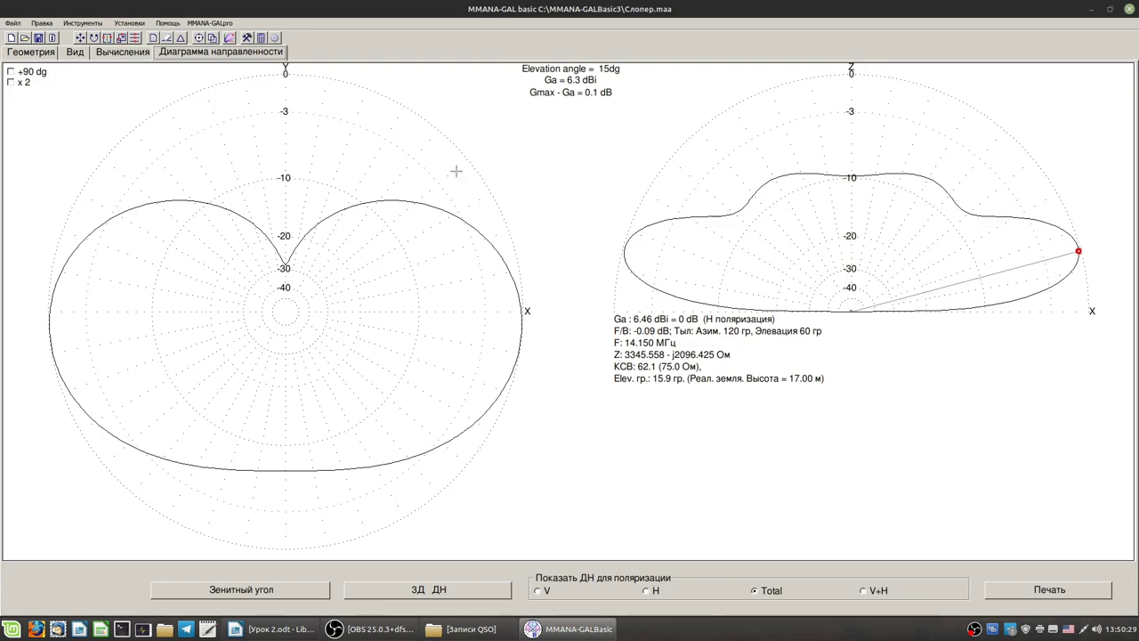
Step: Compare the resistance R at 14.15 MHz with that at 7.074 MHz in the calculation results
click(127, 54)
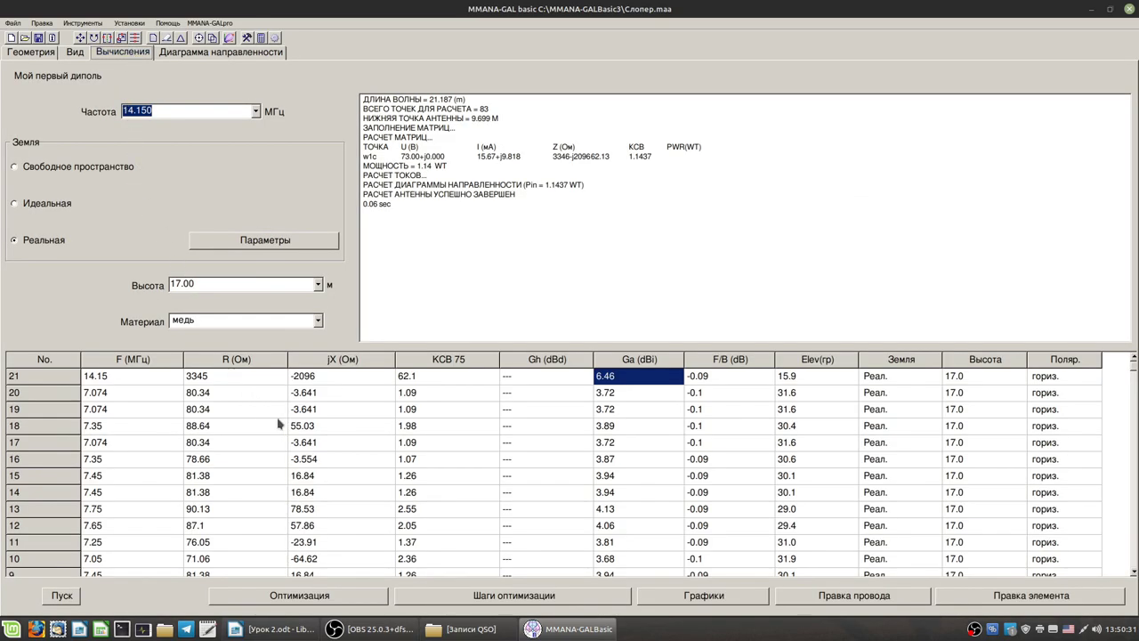
click(223, 381)
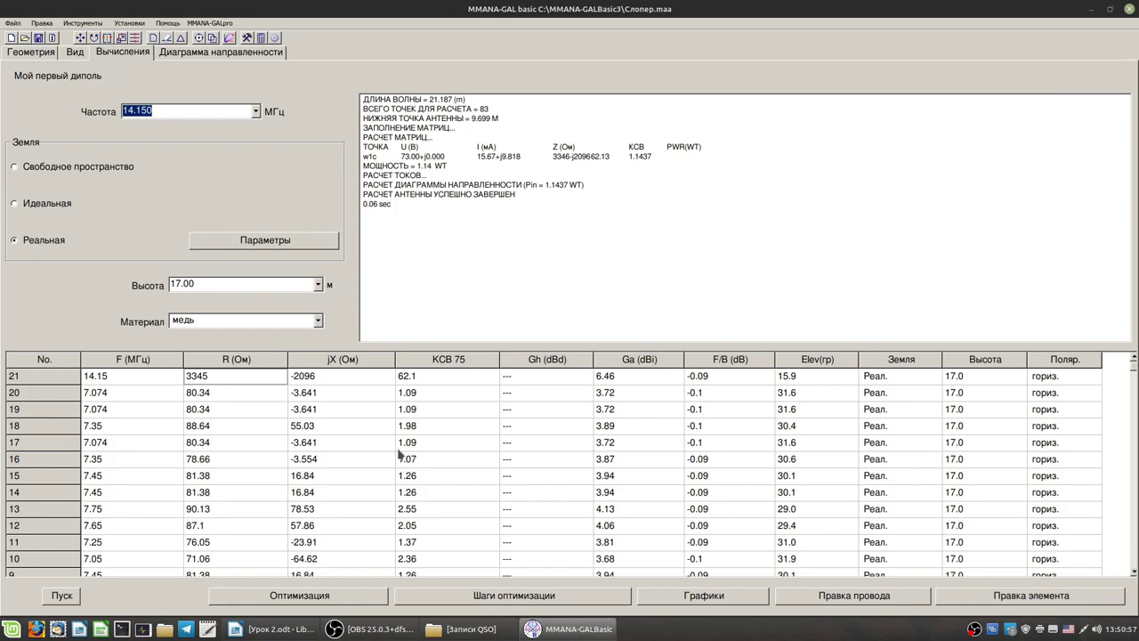
click(203, 393)
click(208, 380)
click(207, 395)
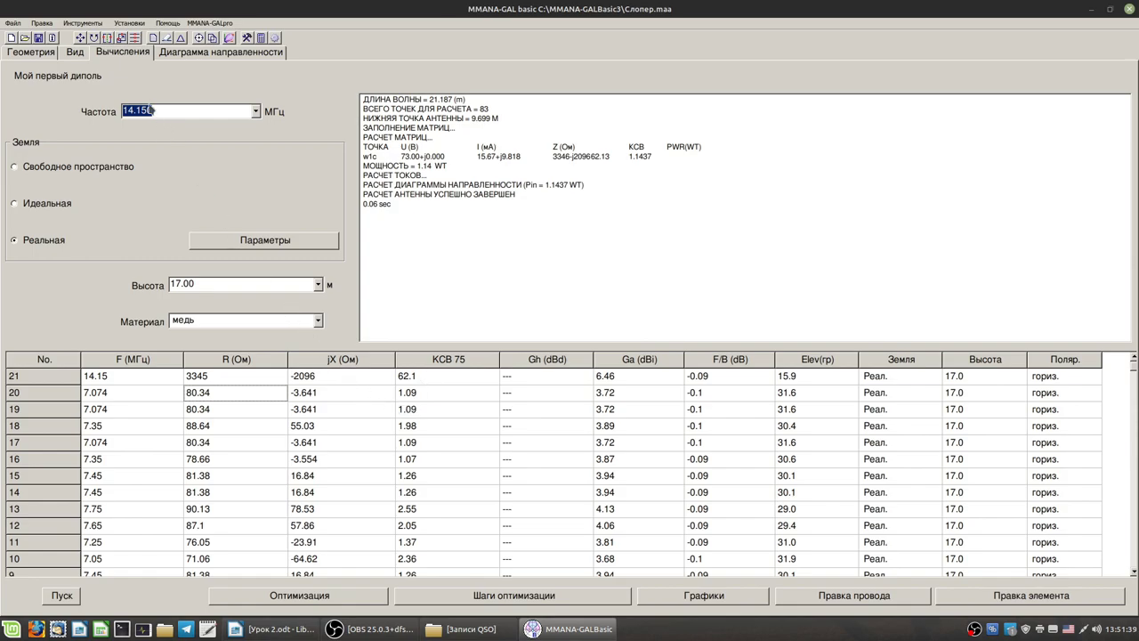
Step: Start a new antenna without saving changes to the current file and display its empty coordinate axes
click(11, 39)
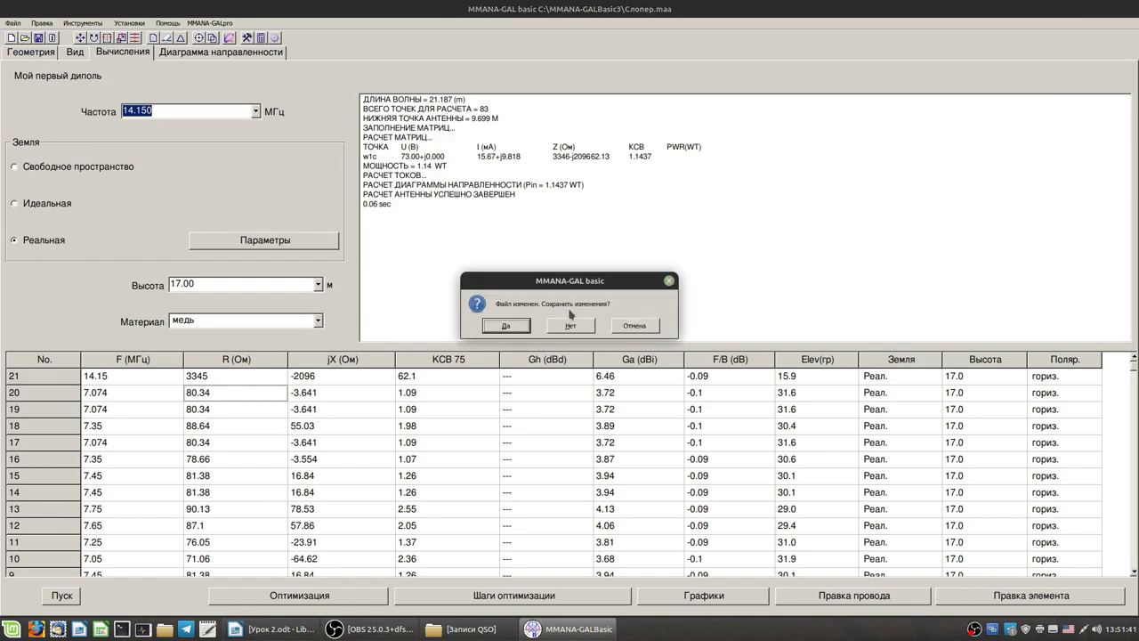
click(571, 326)
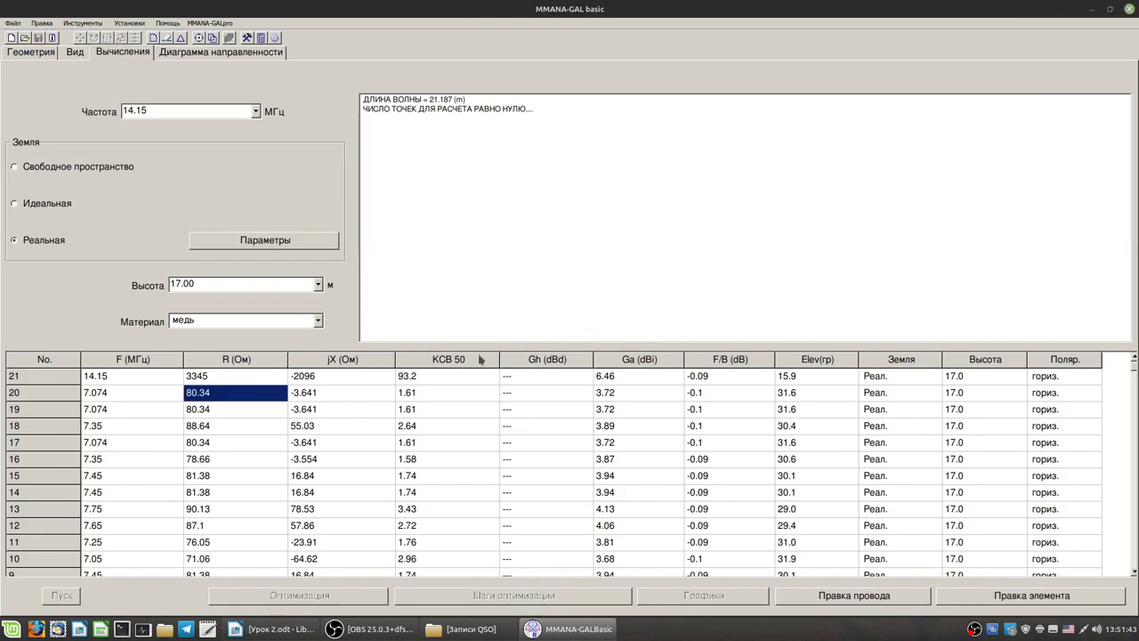
click(75, 53)
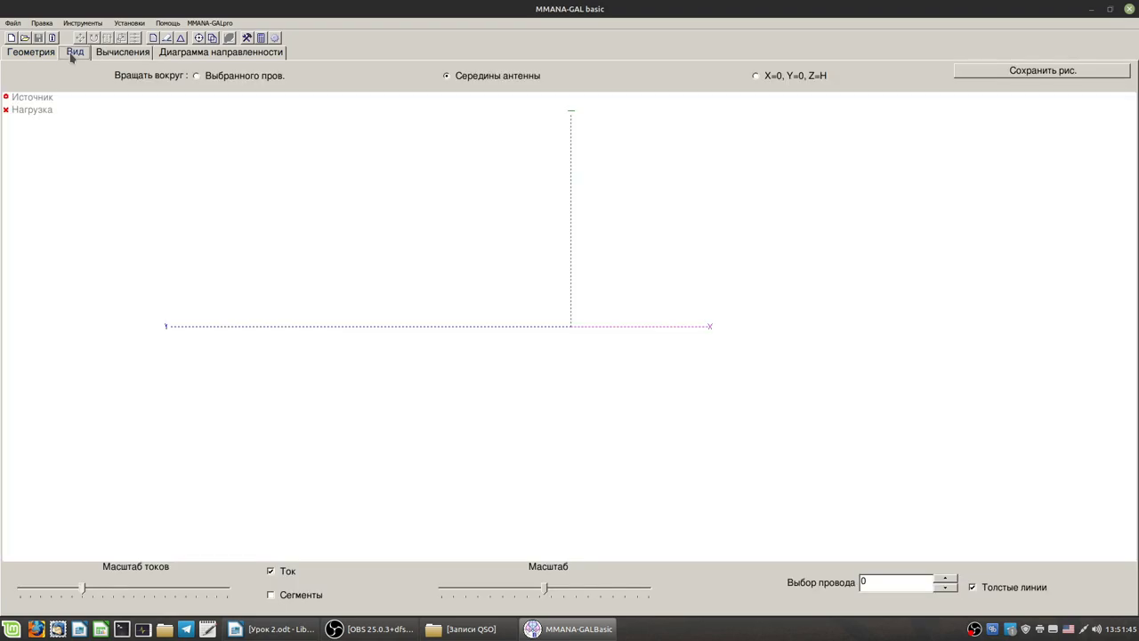
drag(566, 420, 577, 424)
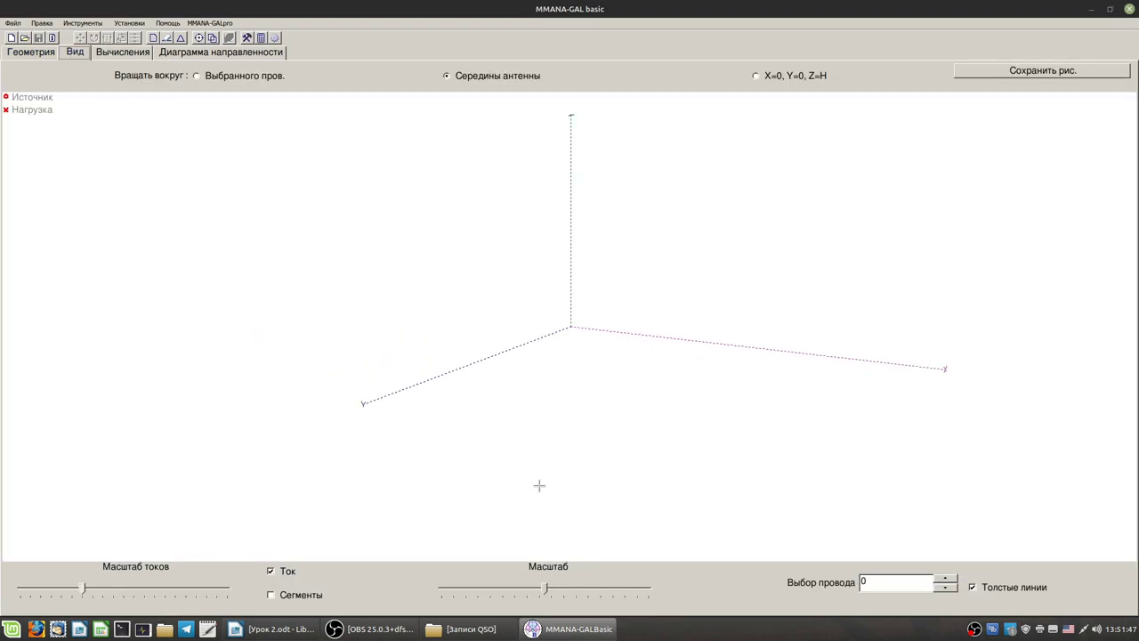
Step: Highlight the topic "Произвольная точка запитки" in the LibreOffice Writer outline and return to MMANA-GAL
drag(434, 374, 620, 418)
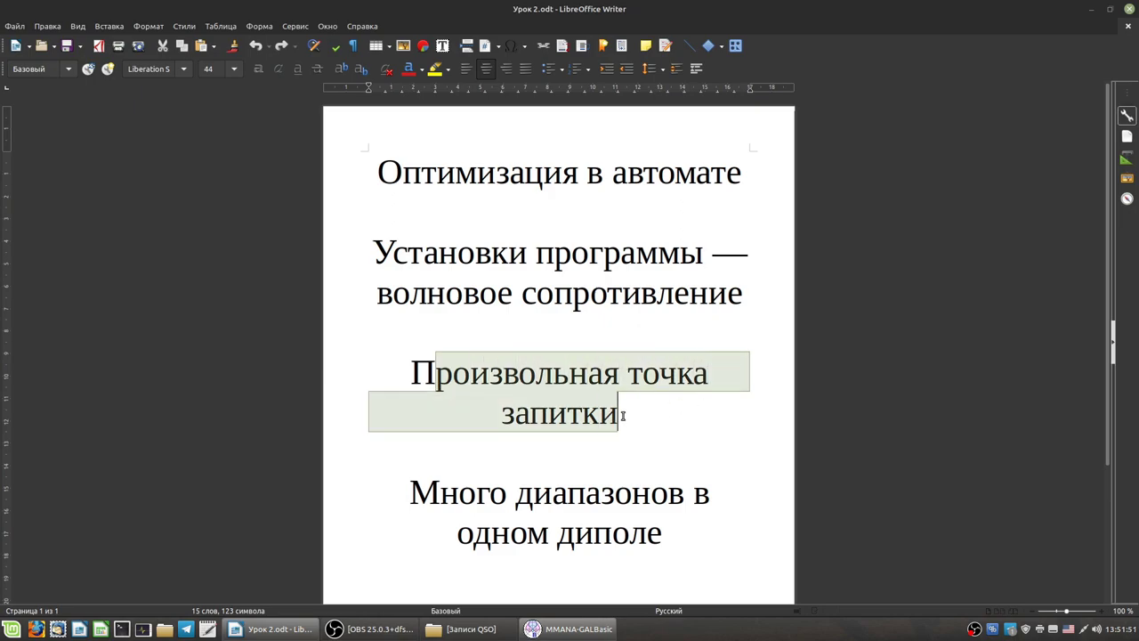
click(620, 418)
click(1089, 10)
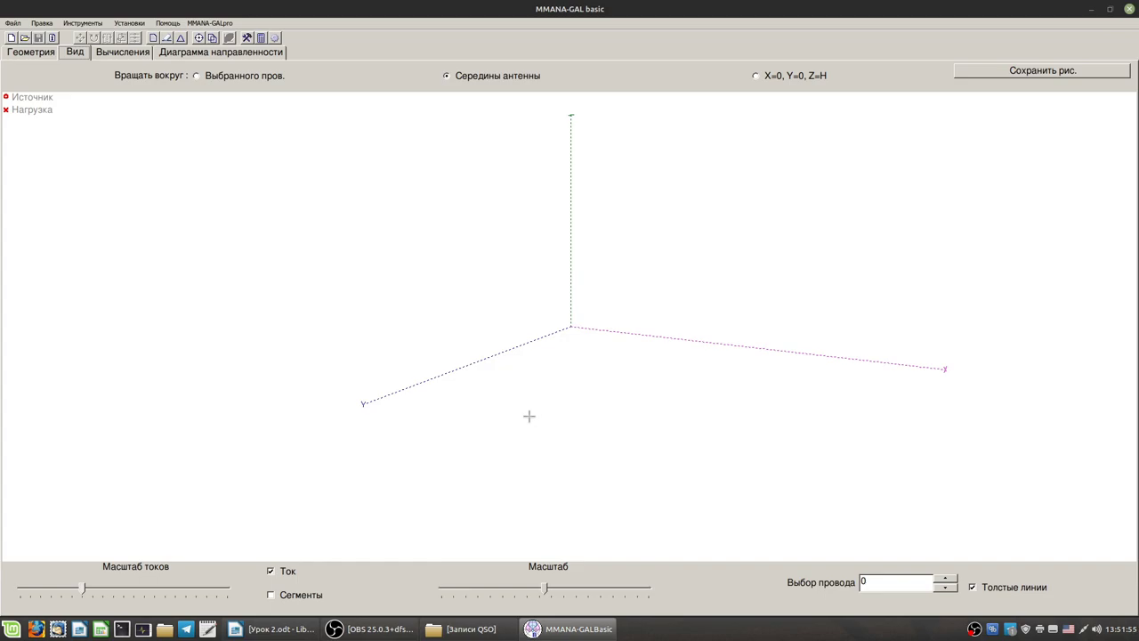
Step: Add a wire in the geometry with Y1 set to -14 m and the other coordinates at 0
click(44, 55)
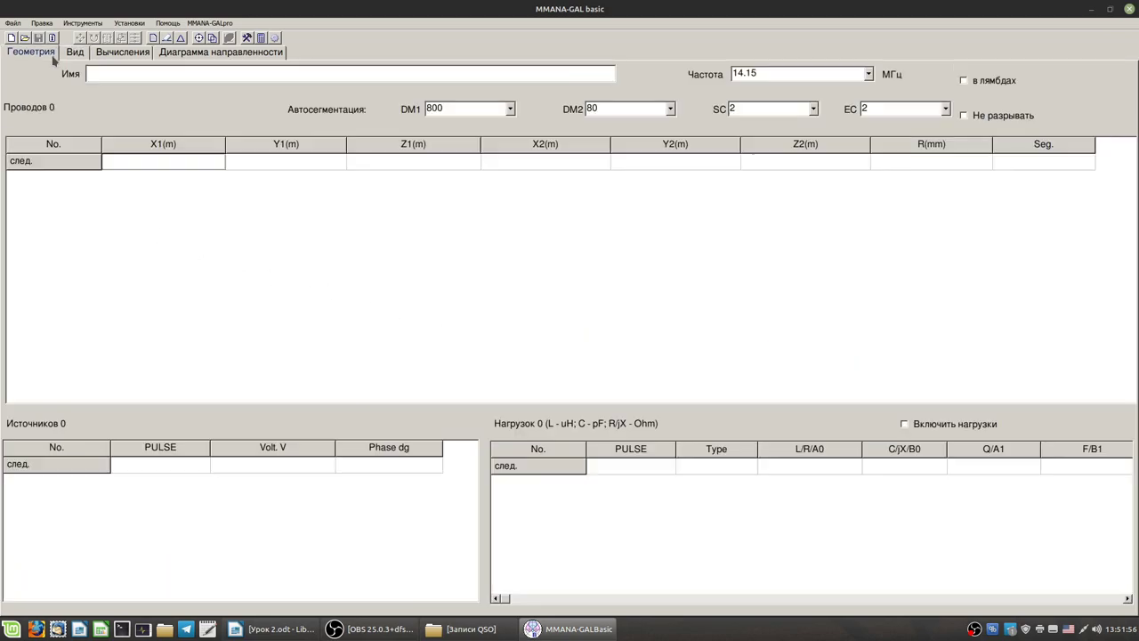
click(193, 165)
key(Return)
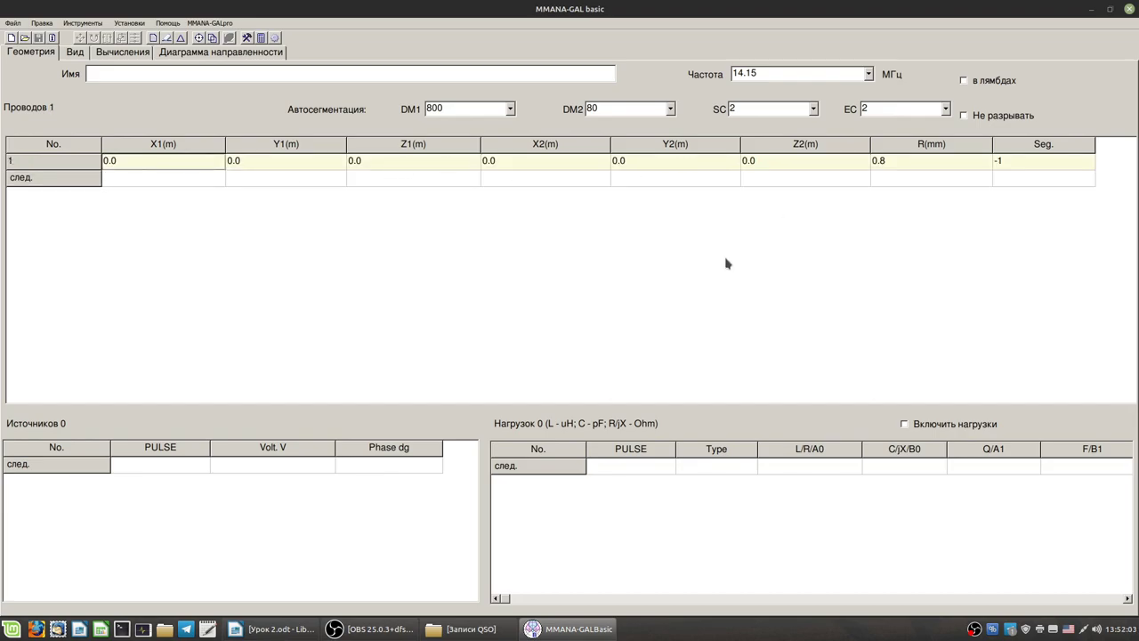
click(299, 165)
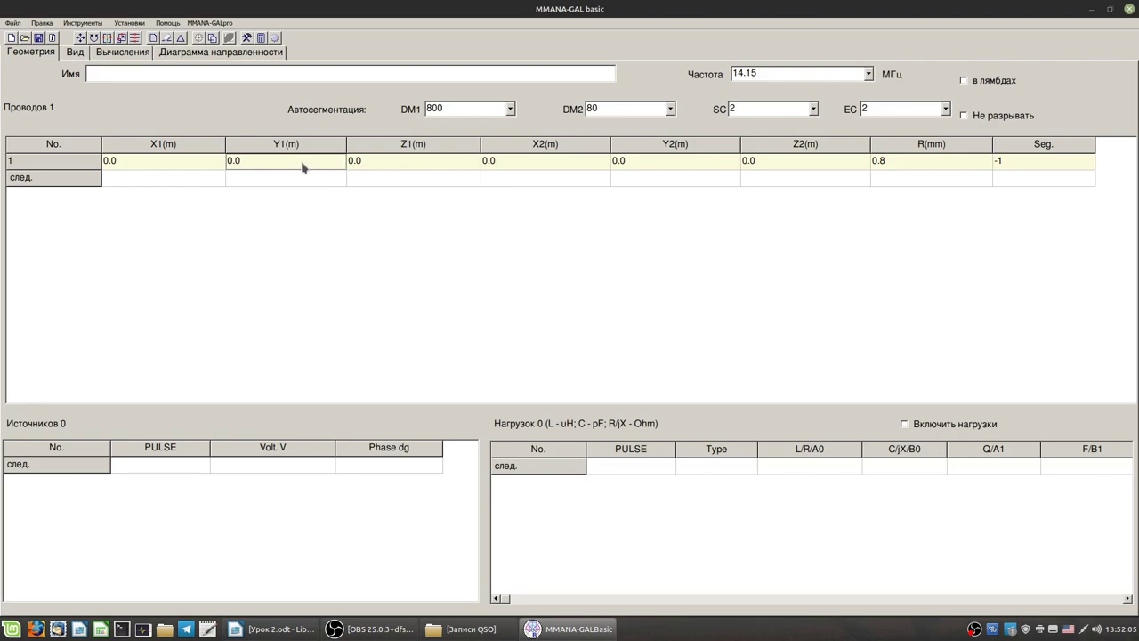
text(-14)
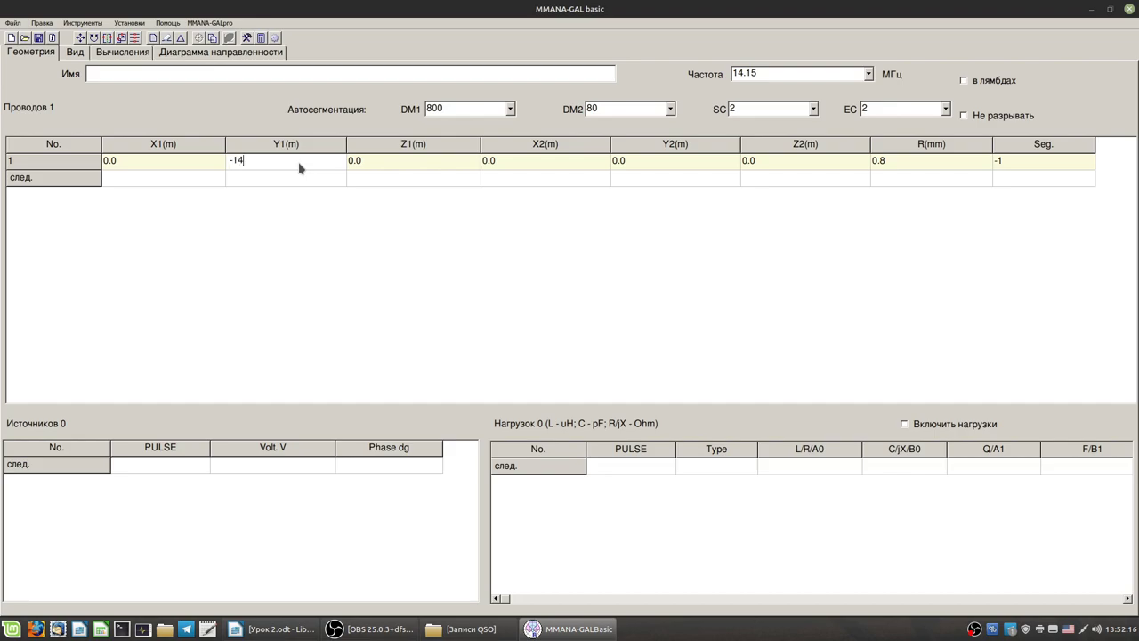
key(Return)
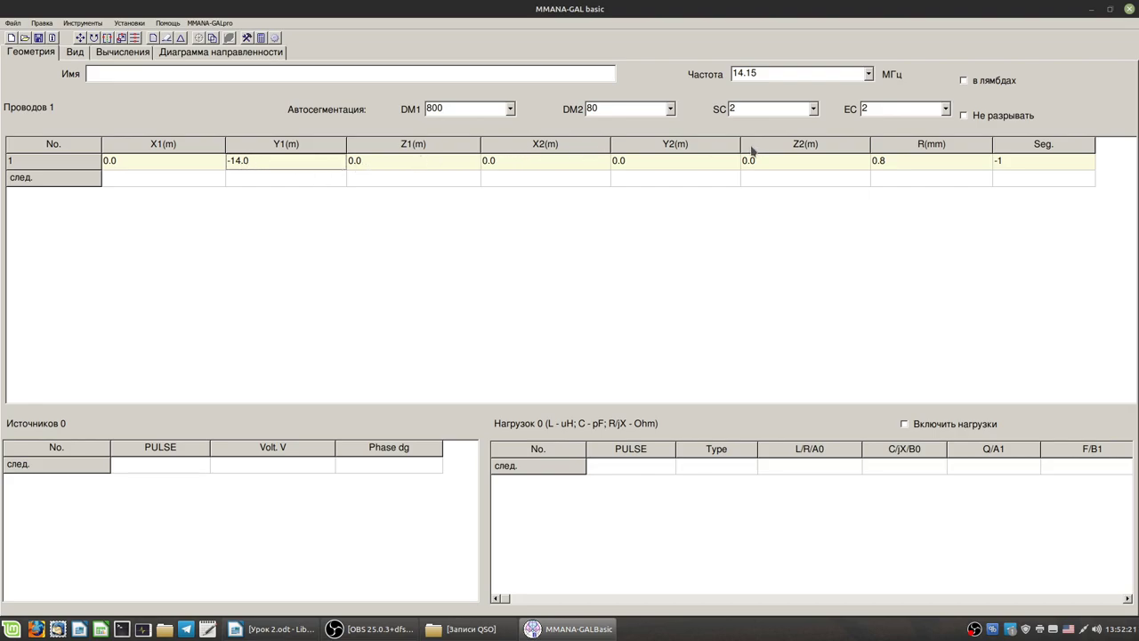
Step: Inspect the new wire in the antenna view and add a source at the end of the wire
click(75, 53)
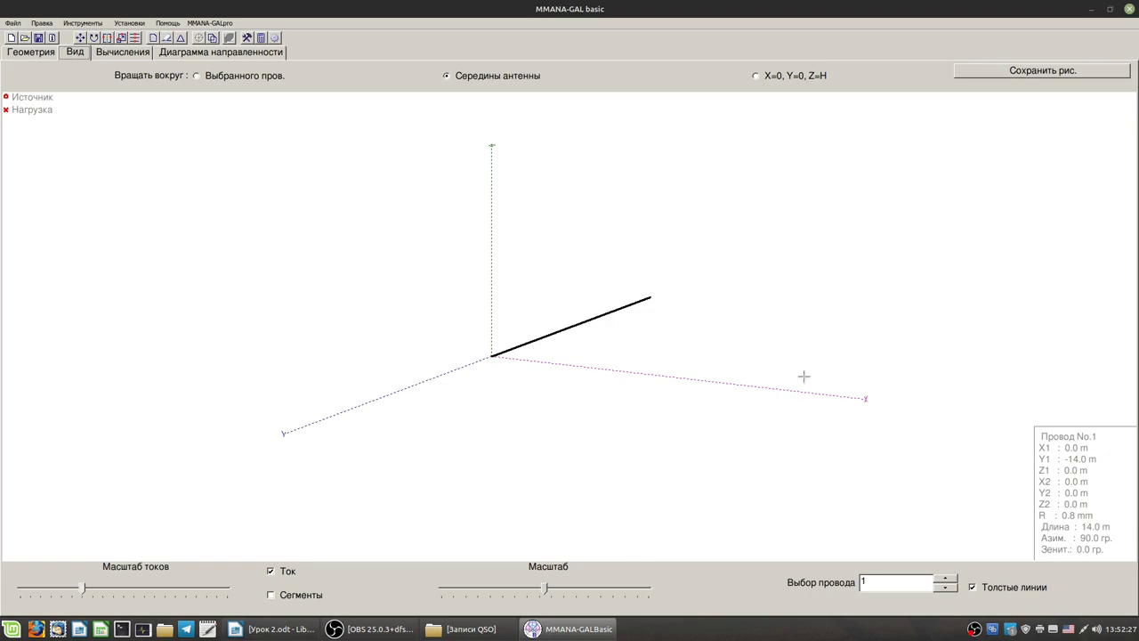
drag(536, 340, 236, 353)
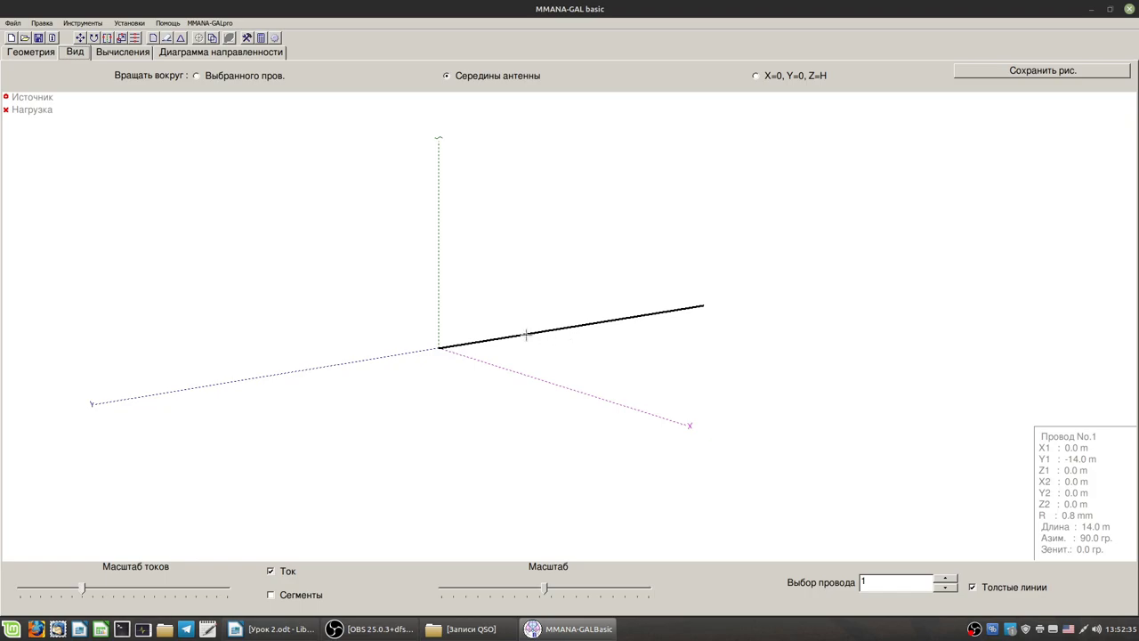
drag(556, 404, 551, 412)
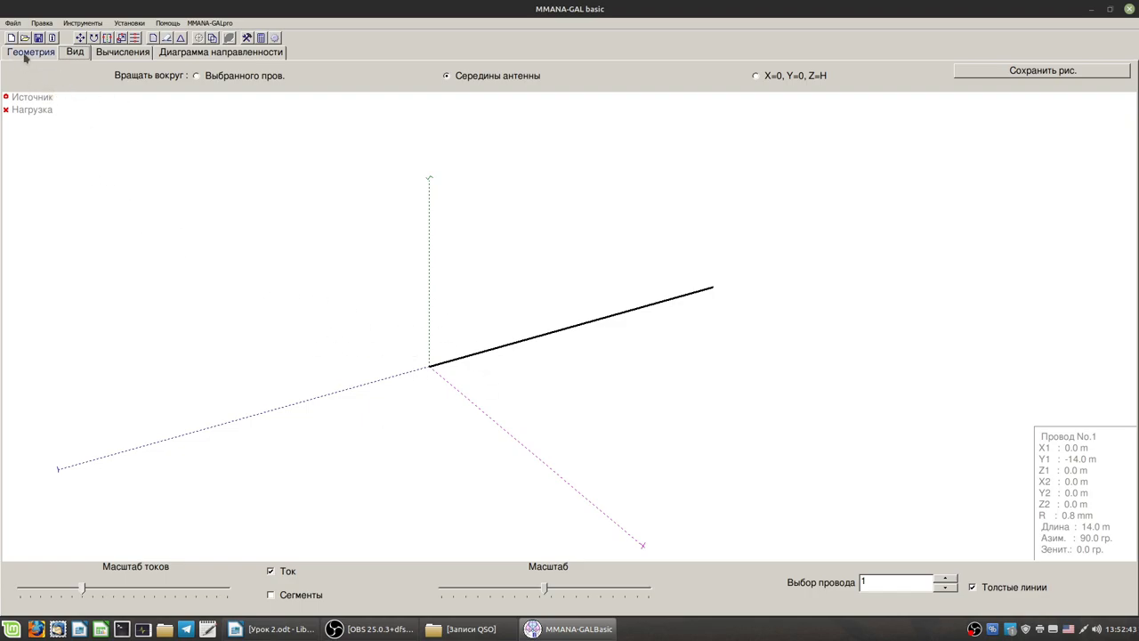
right_click(531, 339)
mouse_move(663, 376)
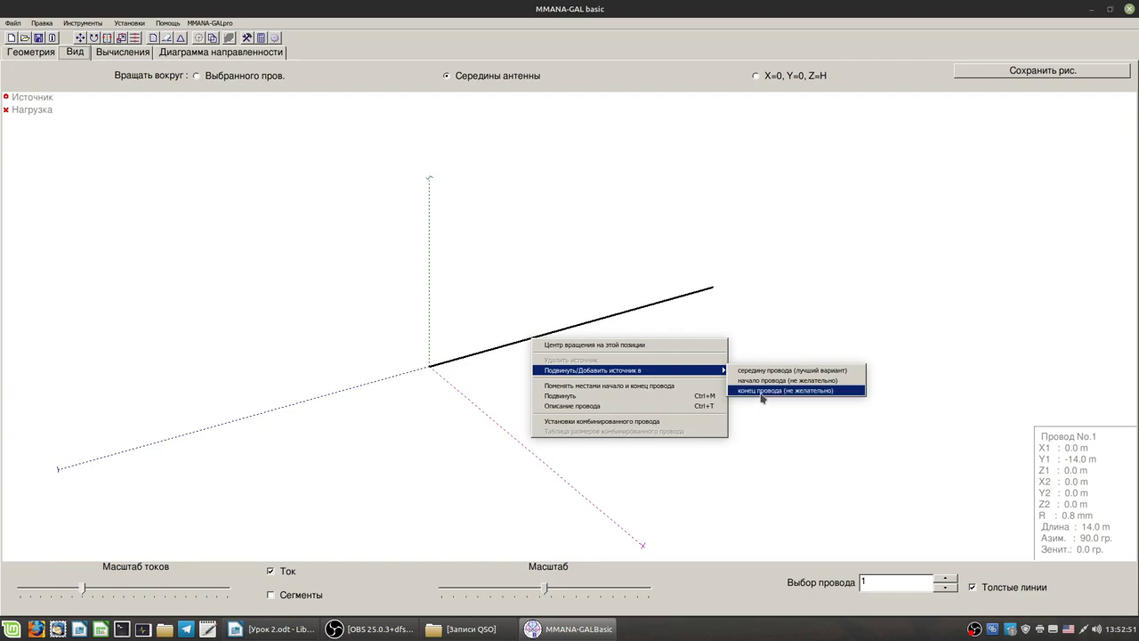
click(762, 391)
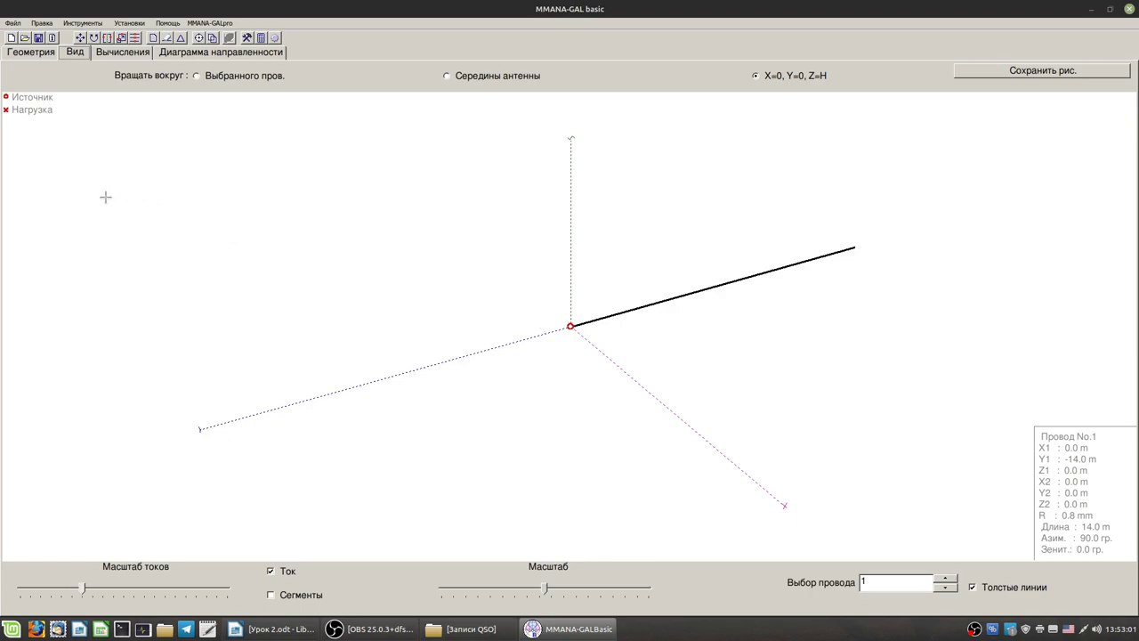
Step: Compare the source's position in the antenna view with its entry in the geometry's source table
click(105, 54)
click(73, 54)
click(31, 53)
click(75, 54)
click(49, 53)
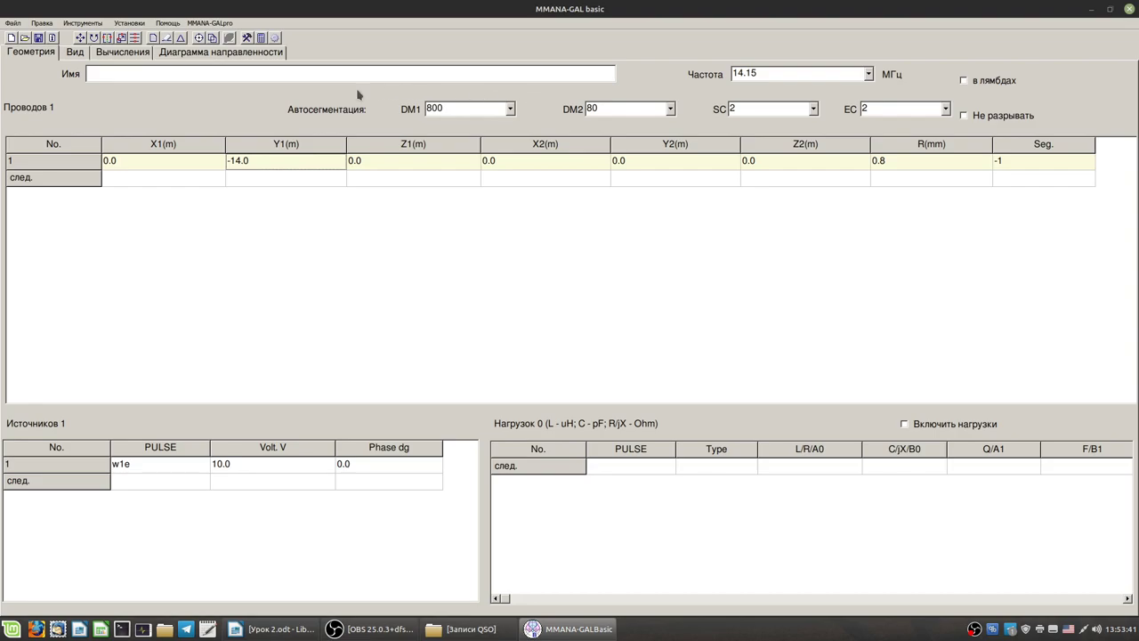
Step: Enable the "Не разрывать" option and set the source's PULSE to w1e-20
click(969, 115)
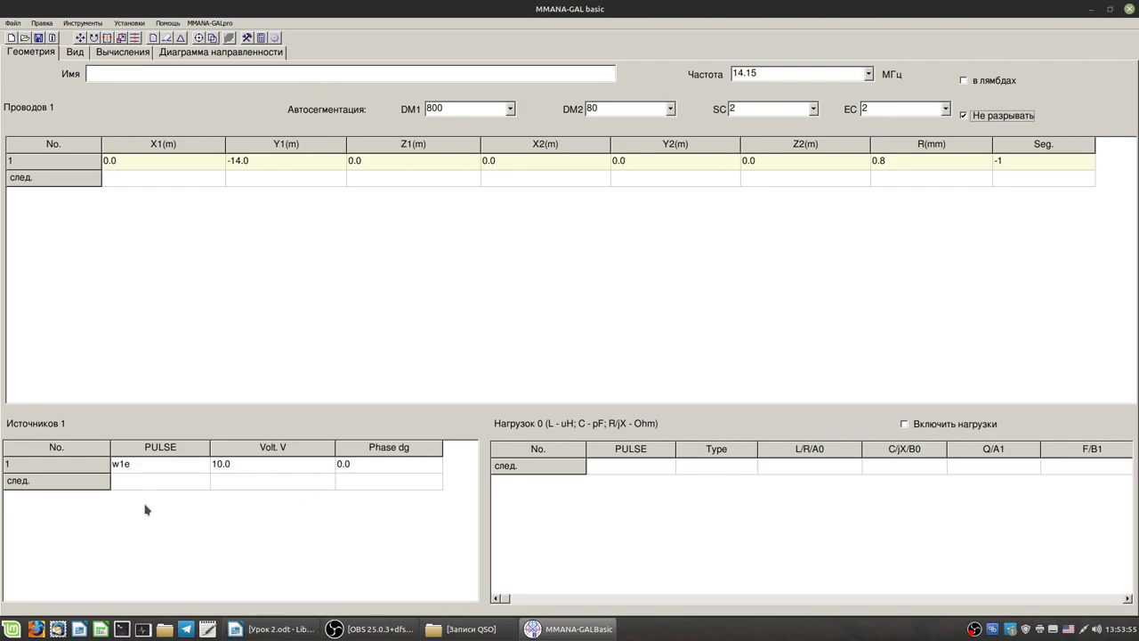
click(140, 468)
click(131, 481)
click(128, 468)
click(147, 469)
key(Return)
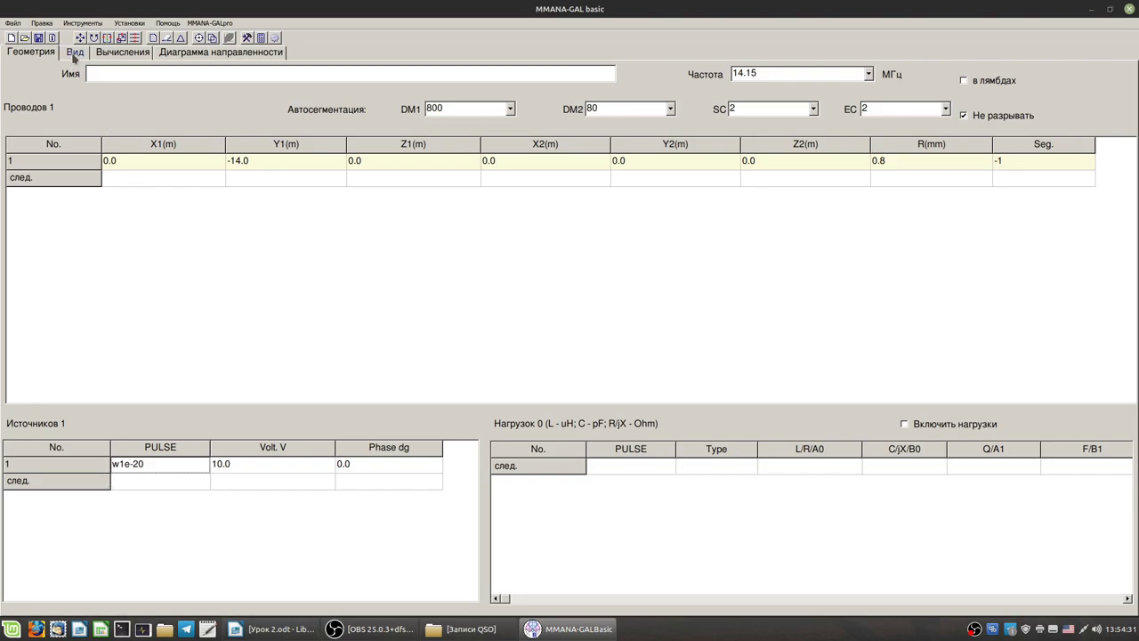
Step: Check the source's placement in the antenna view and change its PULSE to w1e20 in the geometry
click(74, 55)
drag(641, 344, 635, 348)
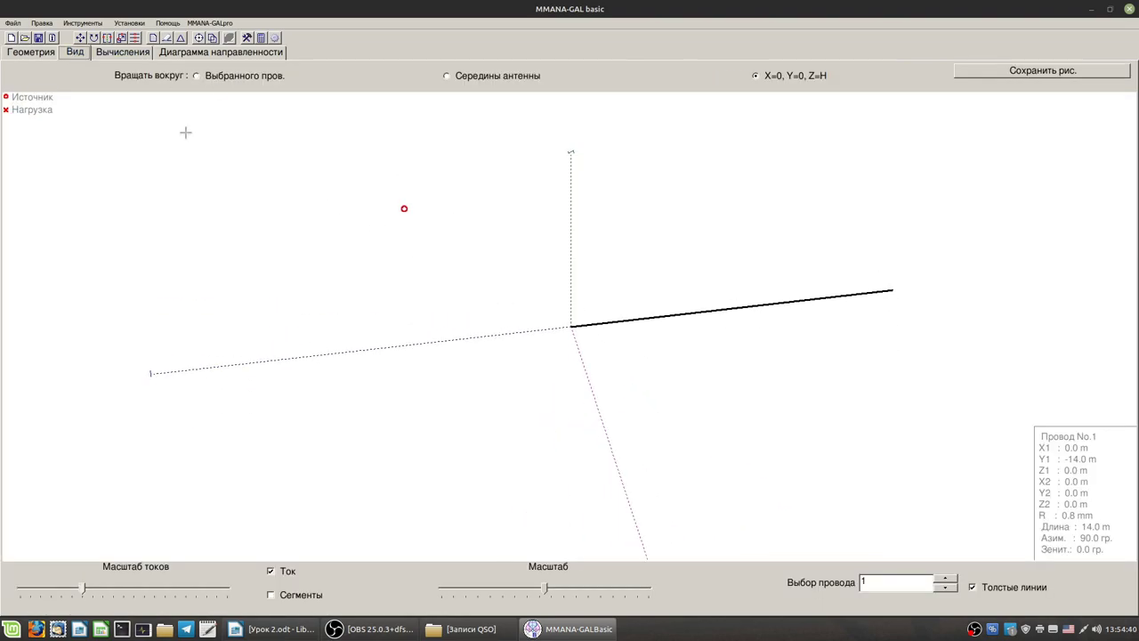
click(27, 54)
click(136, 469)
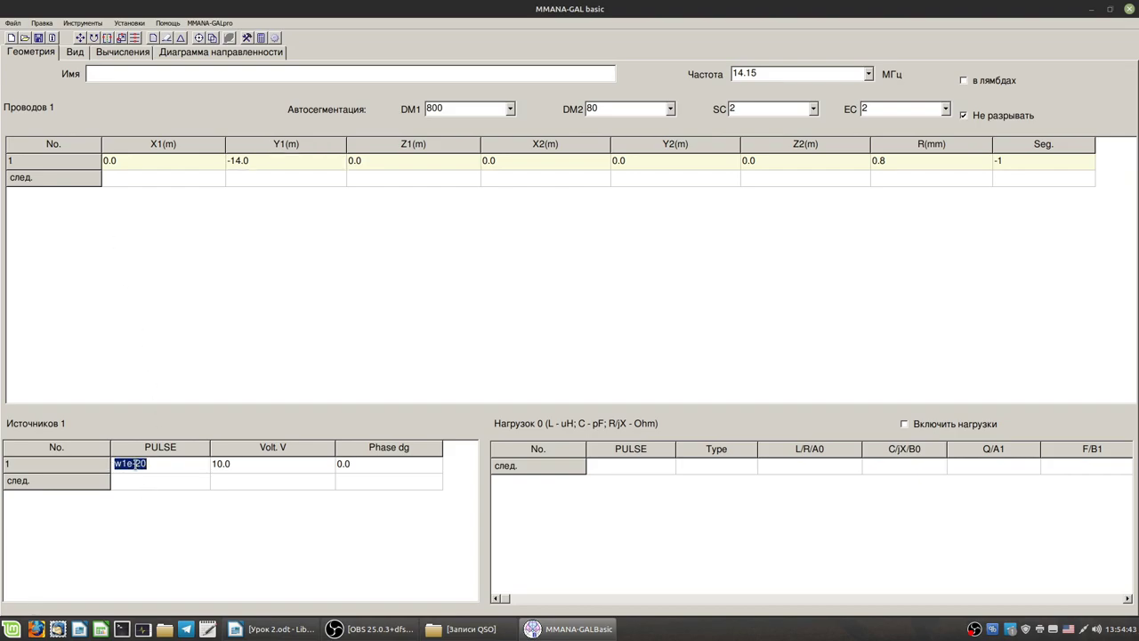
double_click(133, 465)
click(138, 464)
key(BackSpace)
text(+)
key(Return)
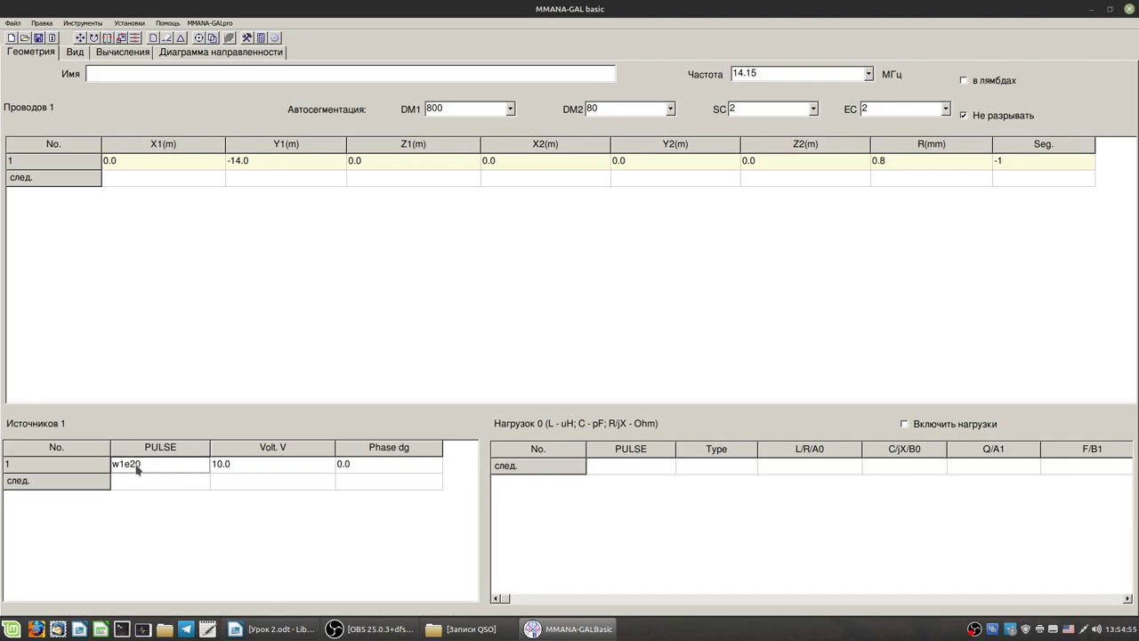
Step: Check the source's position on the wire in the antenna view, looking at the wire from another angle
click(75, 52)
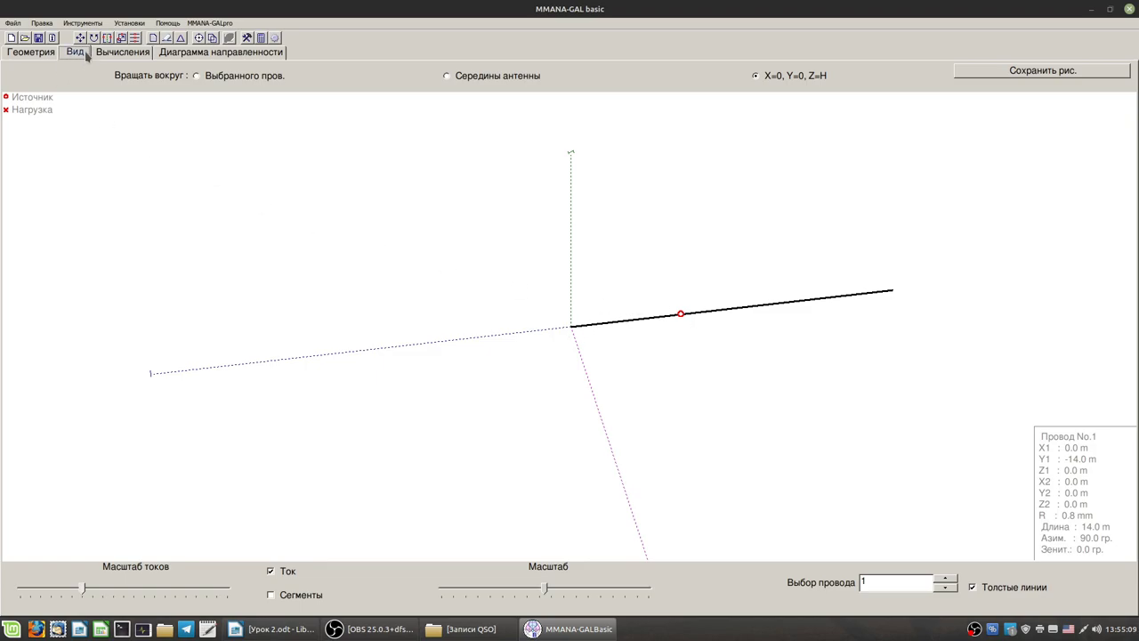
click(122, 52)
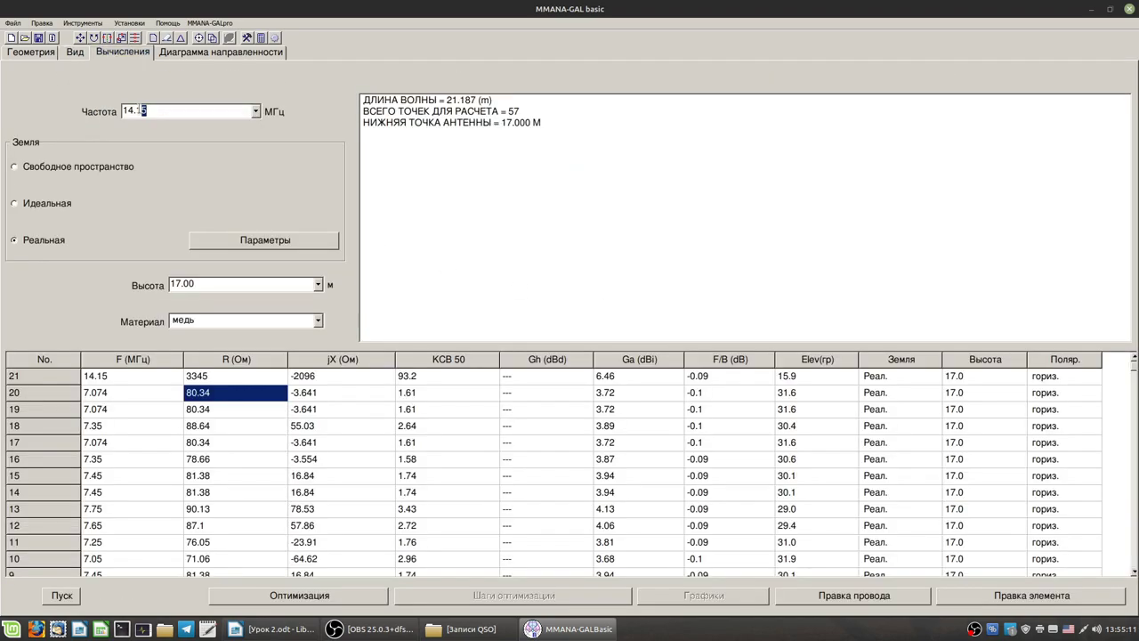
click(83, 54)
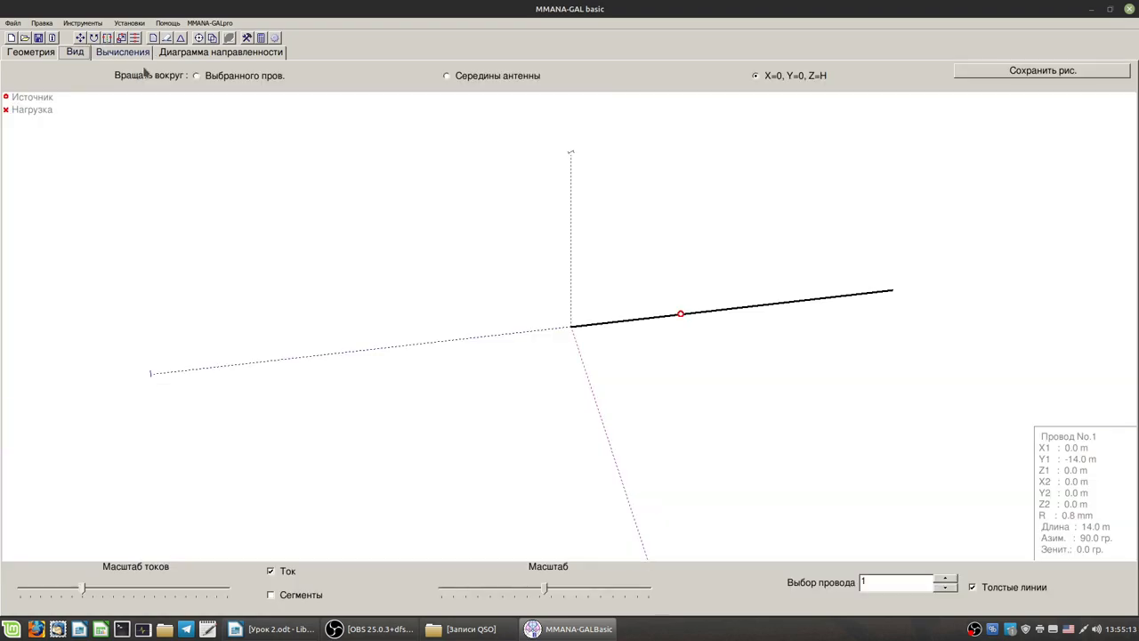
drag(712, 306, 712, 370)
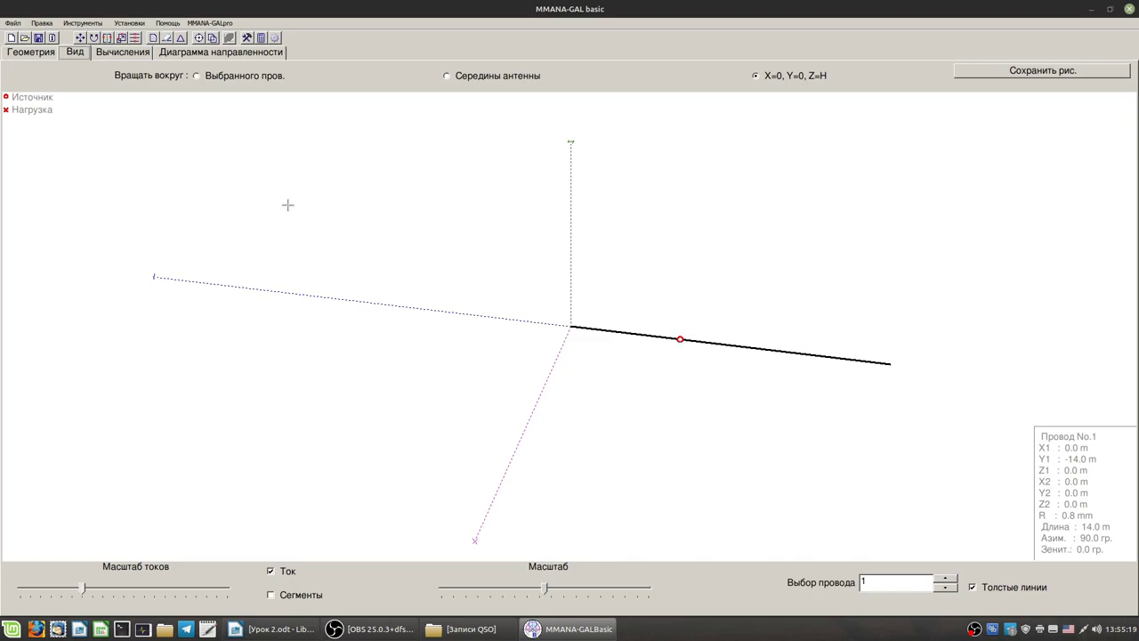
Step: Set the calculation frequency to 28.200 MHz and check the source's position in the antenna view
click(123, 54)
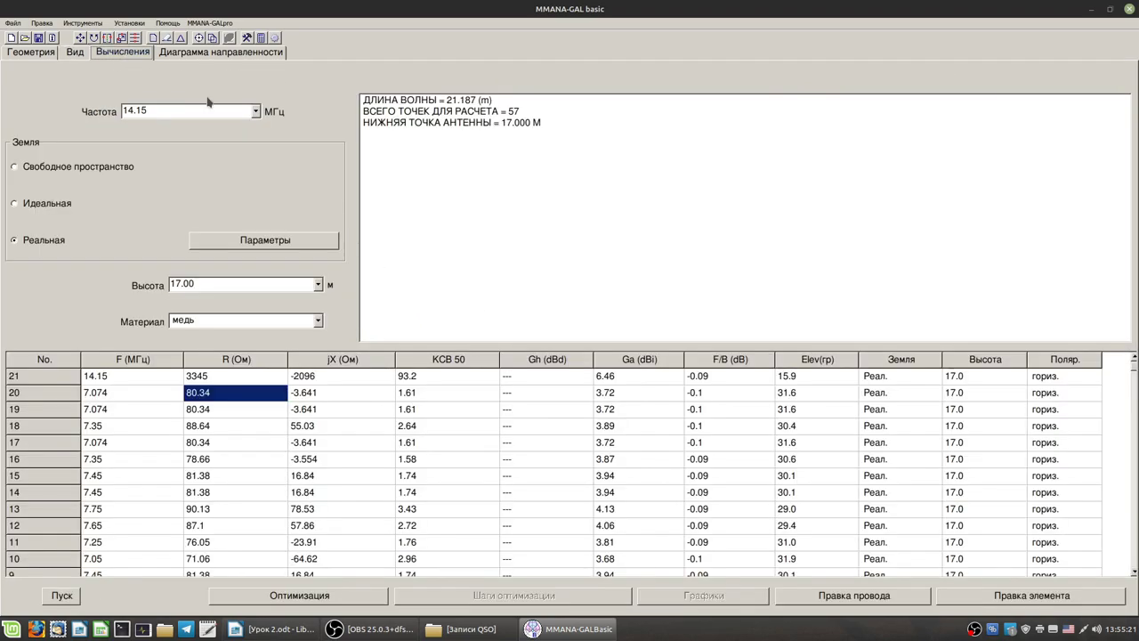
click(256, 113)
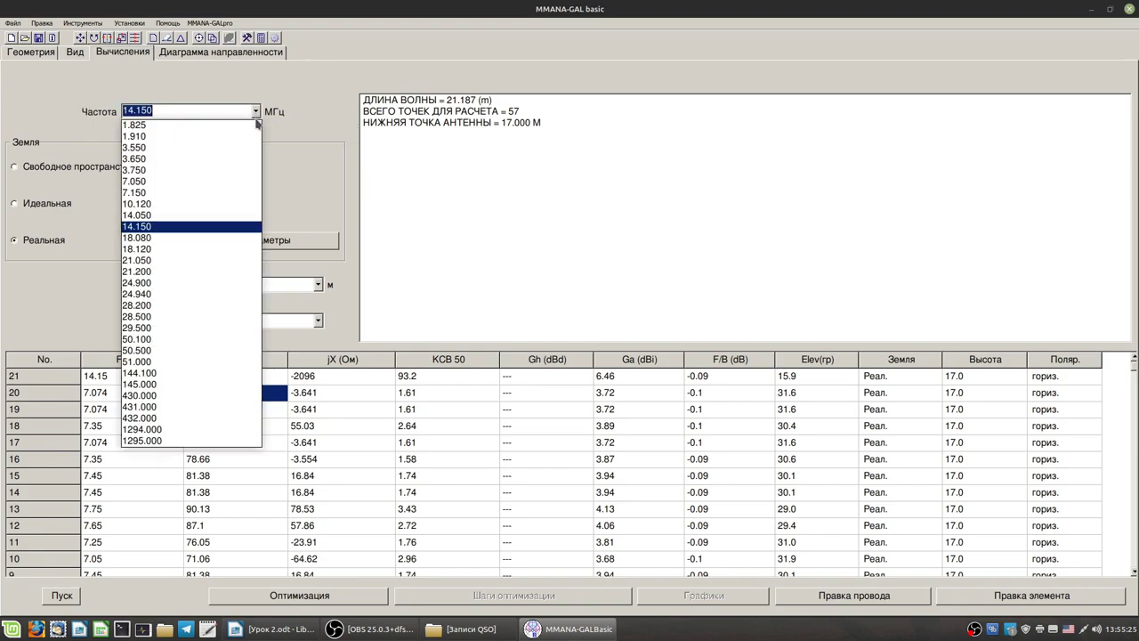
click(171, 306)
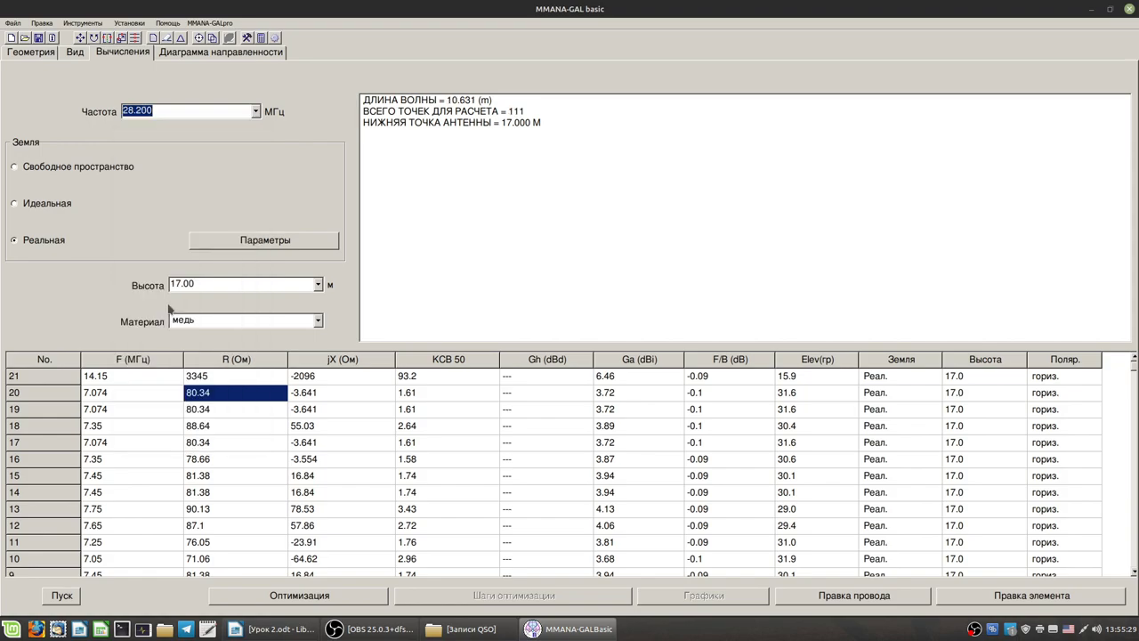
click(76, 53)
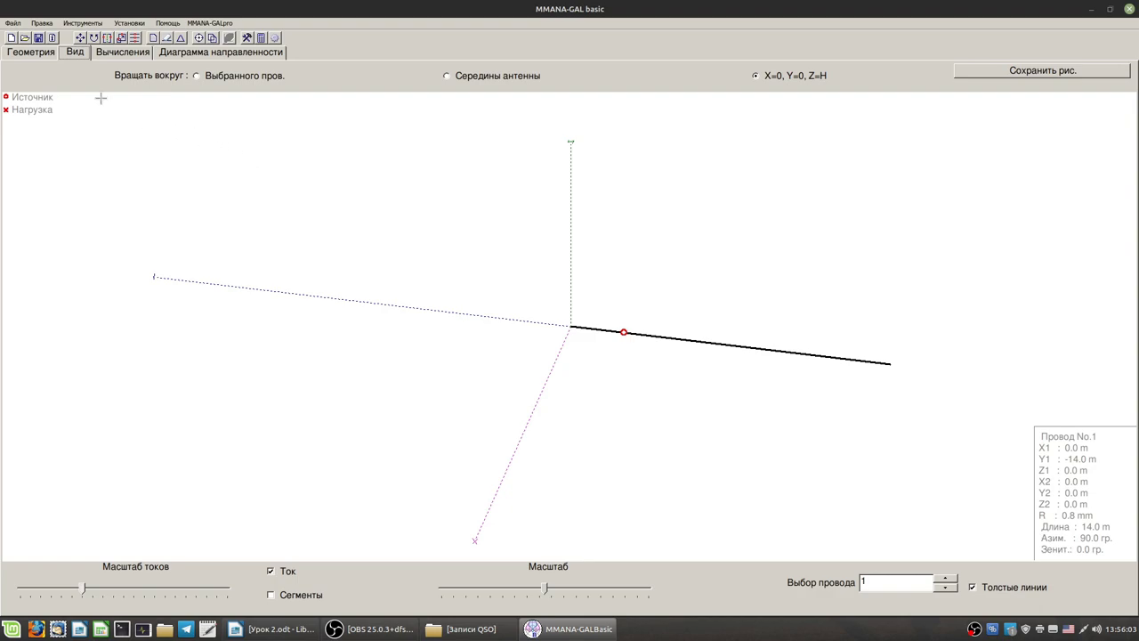
Step: Change the source's PULSE to w1e in the geometry and check its placement in the antenna view
click(32, 53)
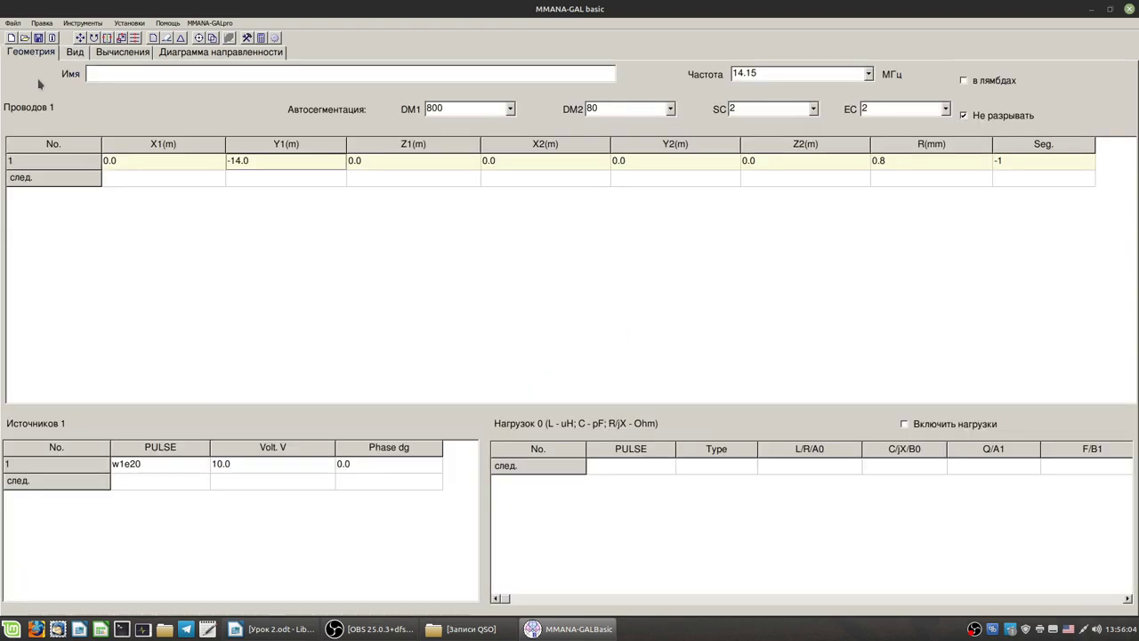
click(148, 466)
click(159, 464)
key(Return)
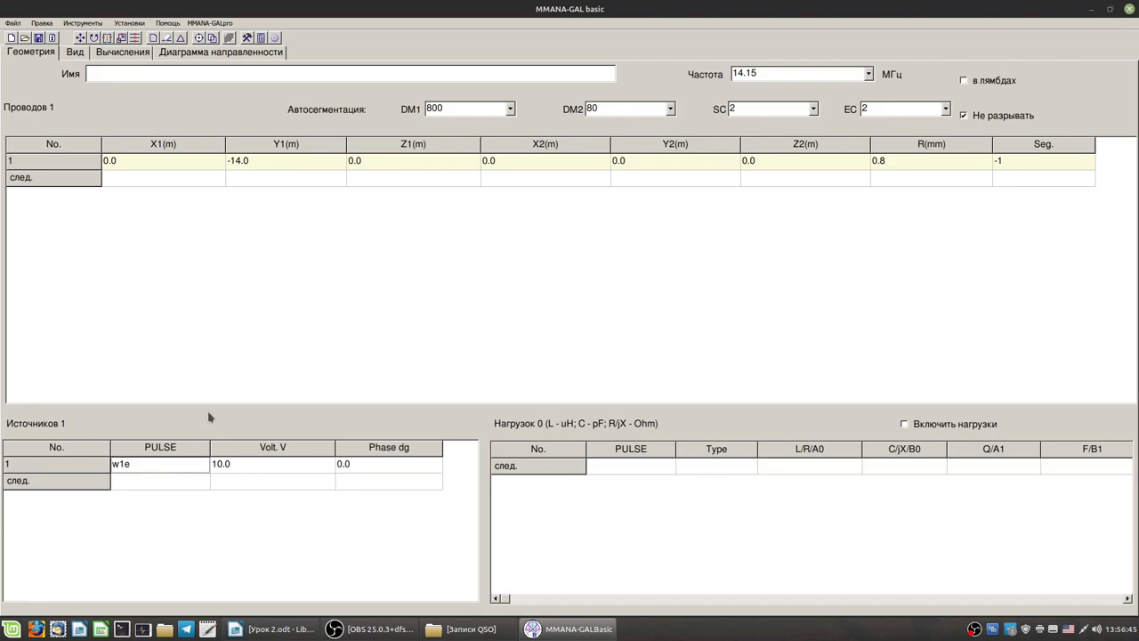
click(81, 56)
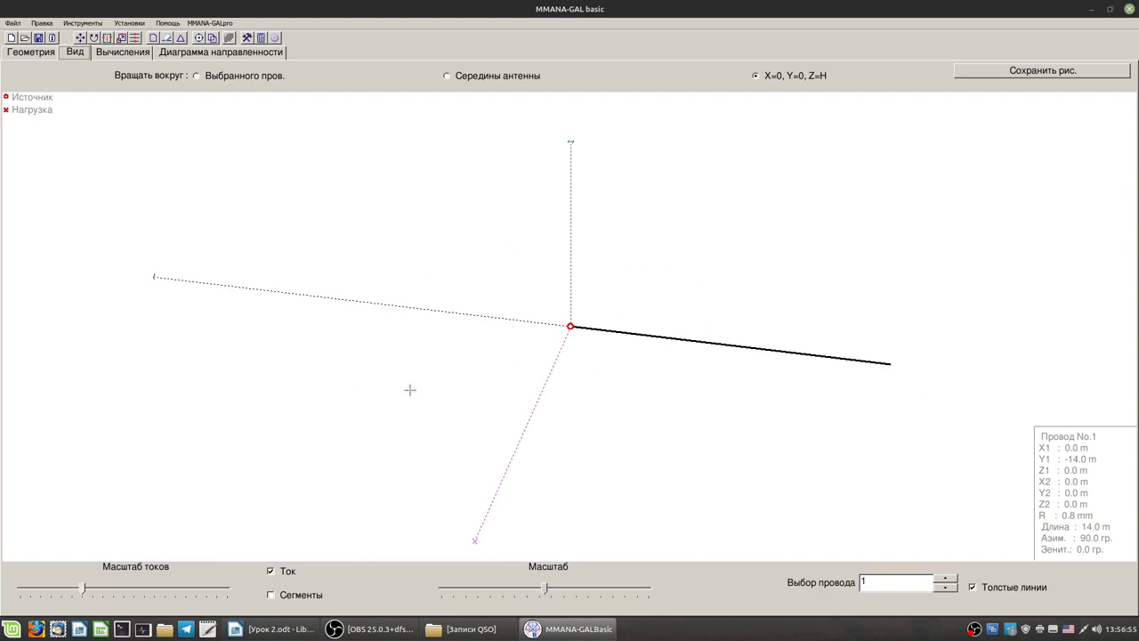
Step: Add a second wire starting with X1 at 0 and set its Y2 to 29 m
click(34, 52)
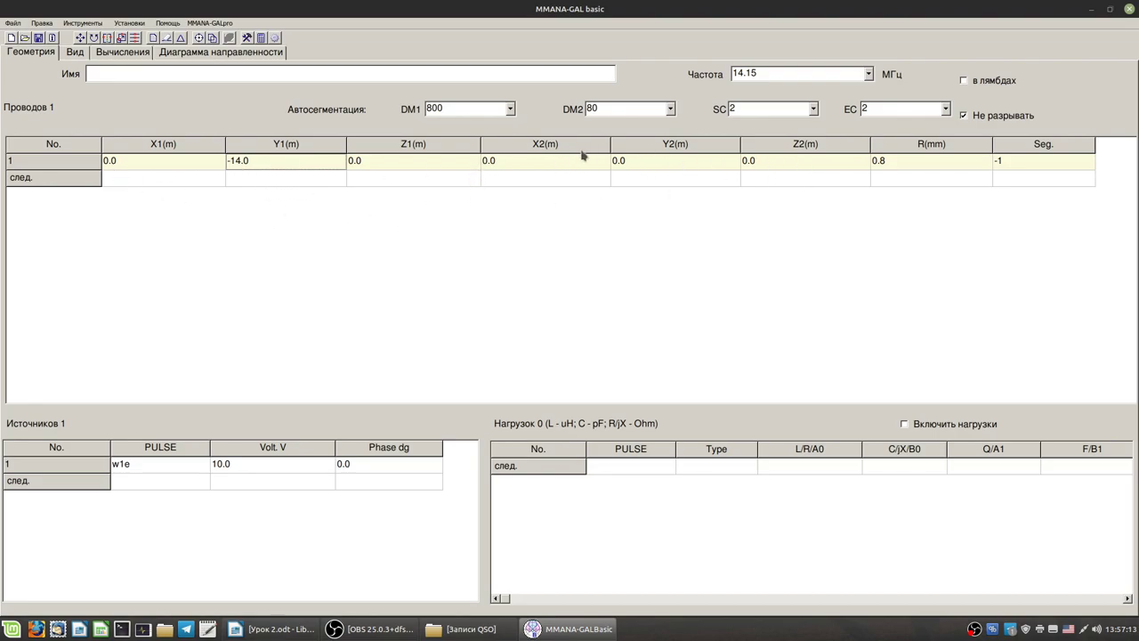
click(183, 183)
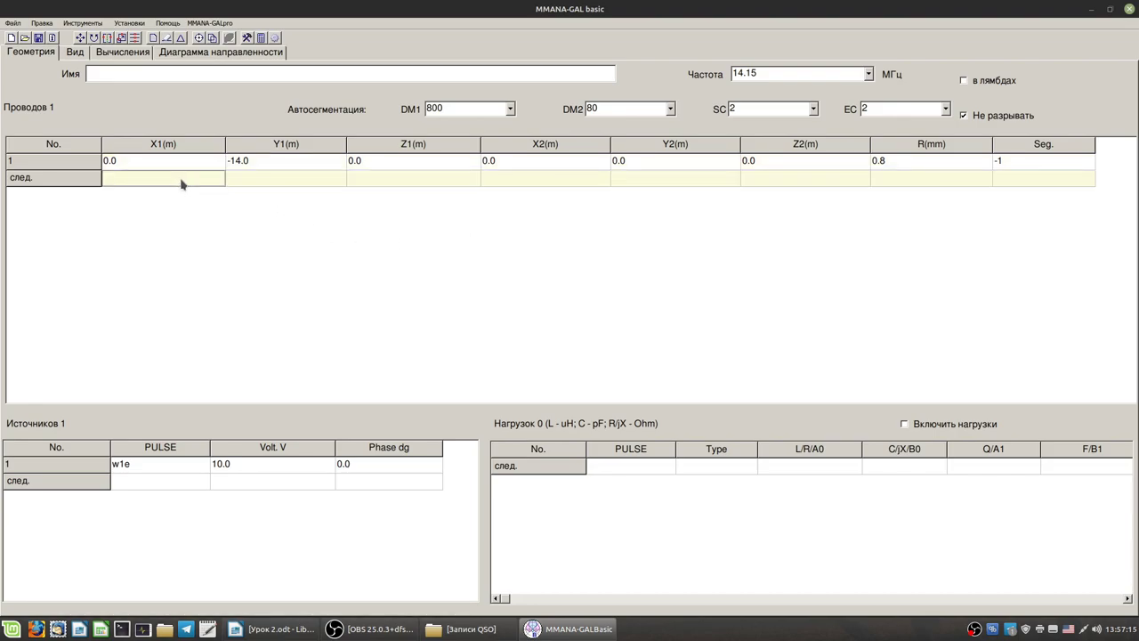
text(0)
key(Return)
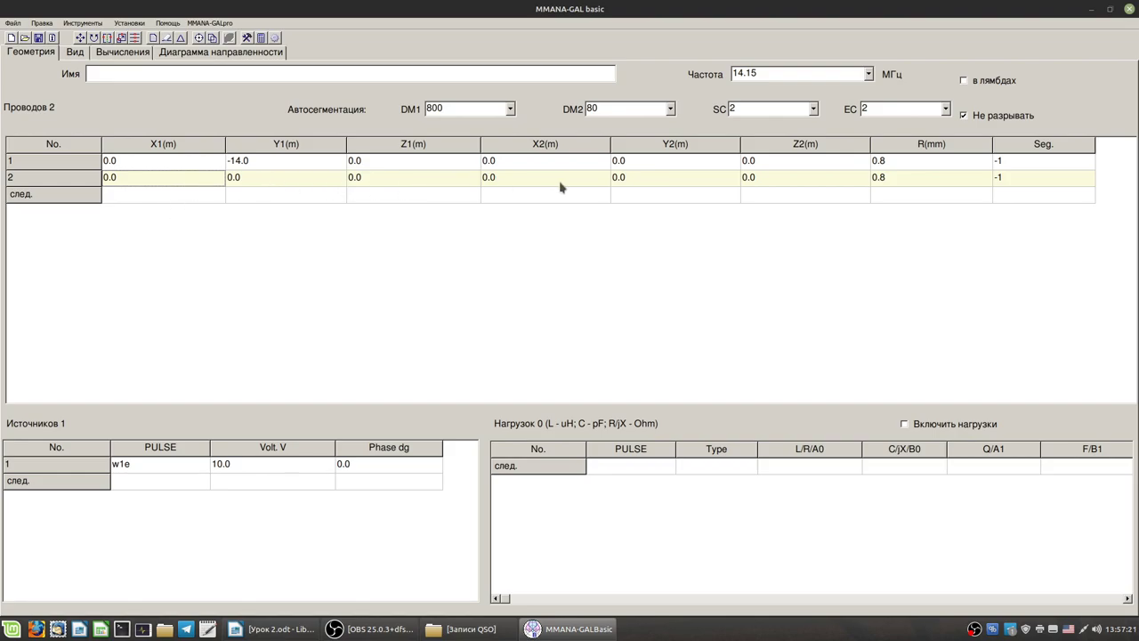
click(642, 181)
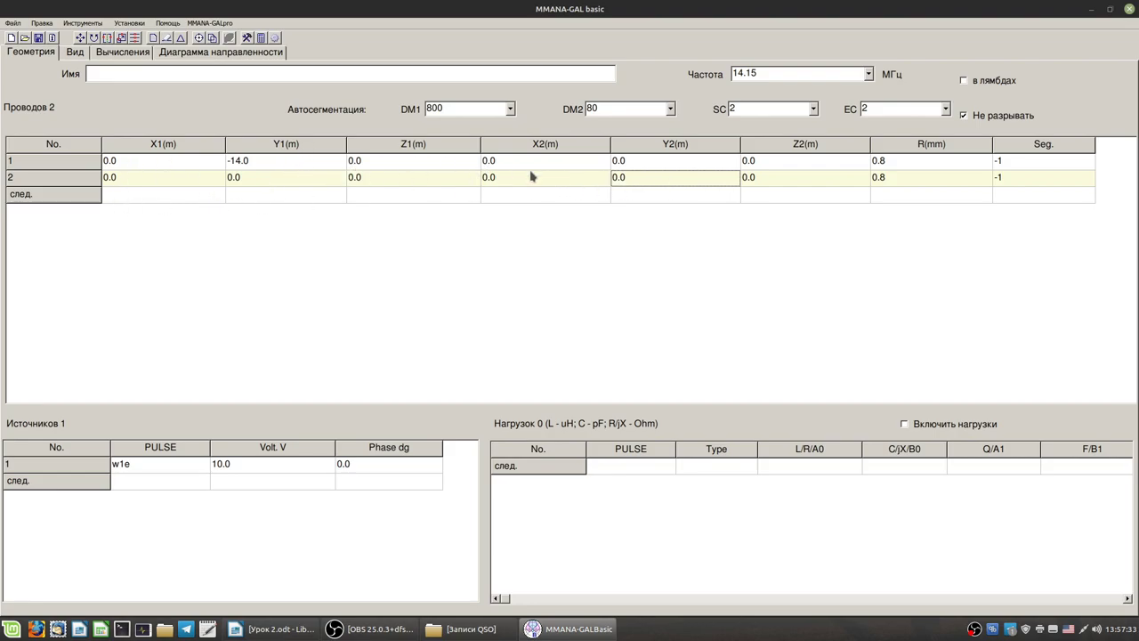
text(29)
key(Return)
Step: Set the first wire's Y2 to 0 m
click(647, 165)
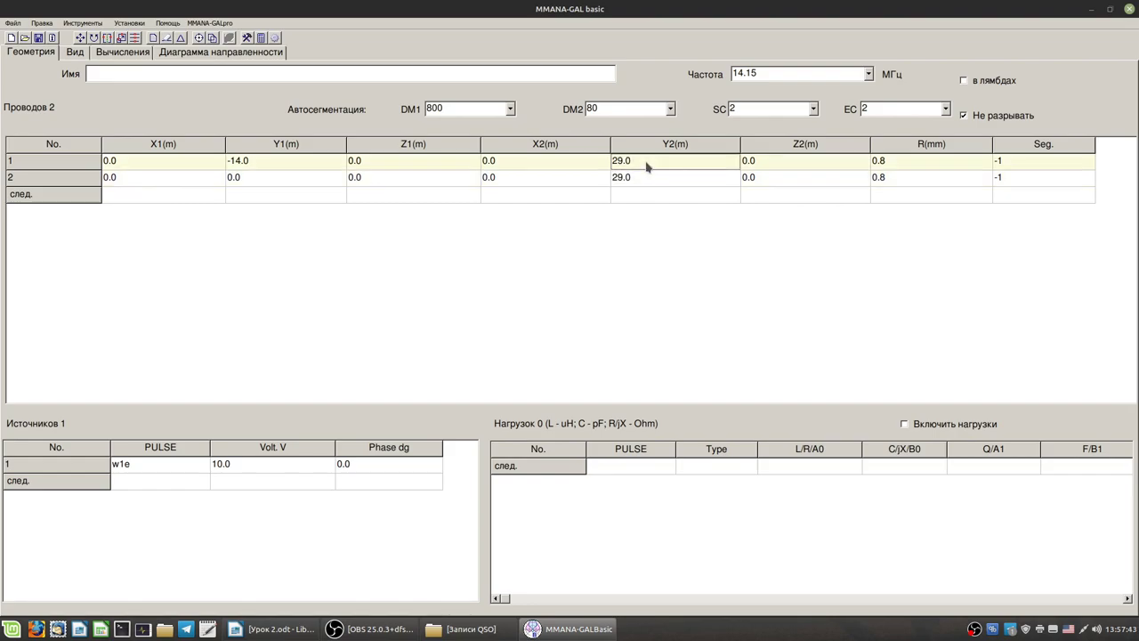
text(0)
key(Return)
Step: Disable the "Не разрывать" option and set the second wire's Y2 to 29 m
click(964, 116)
click(634, 181)
text(29)
key(Return)
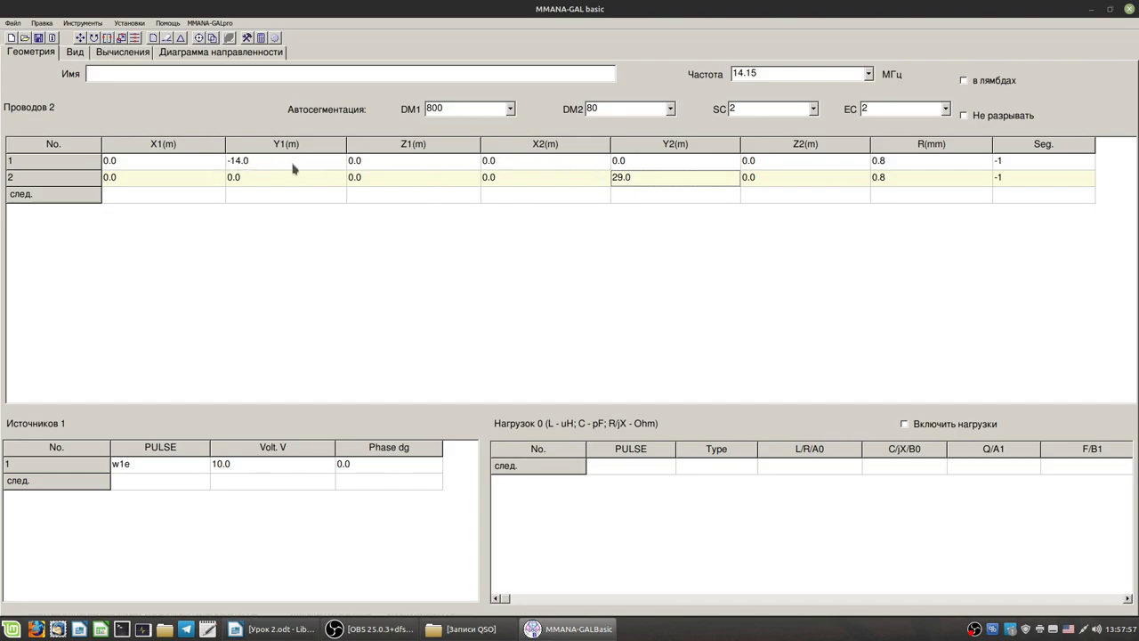
Step: Examine both wires in the antenna view, selecting each alternately to compare their lengths around the source
click(75, 51)
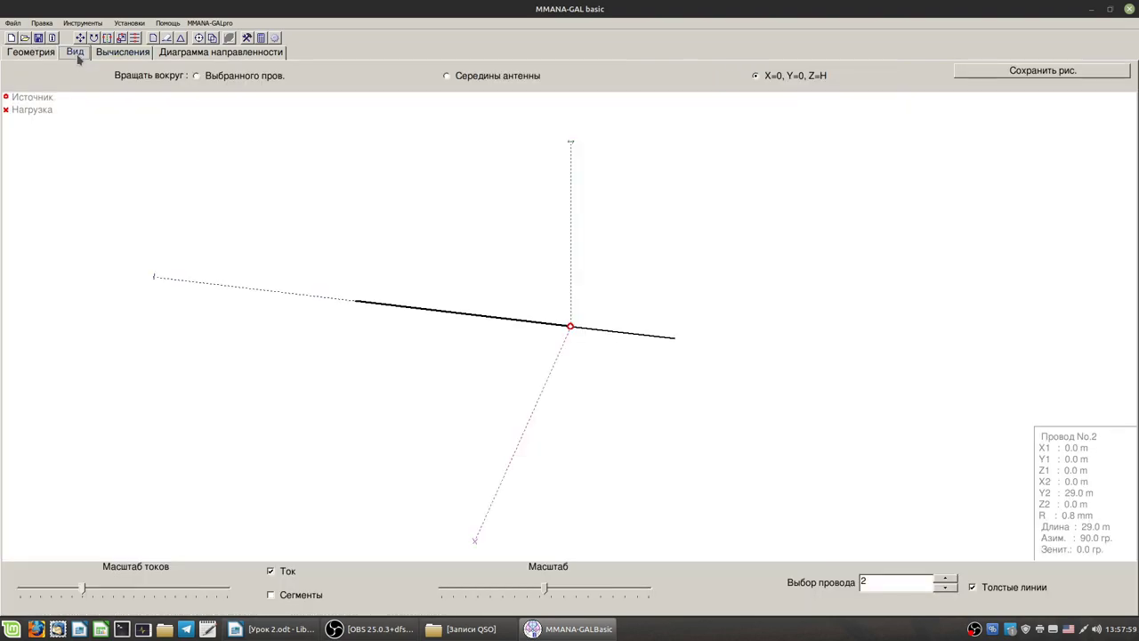
click(598, 330)
click(549, 322)
click(601, 326)
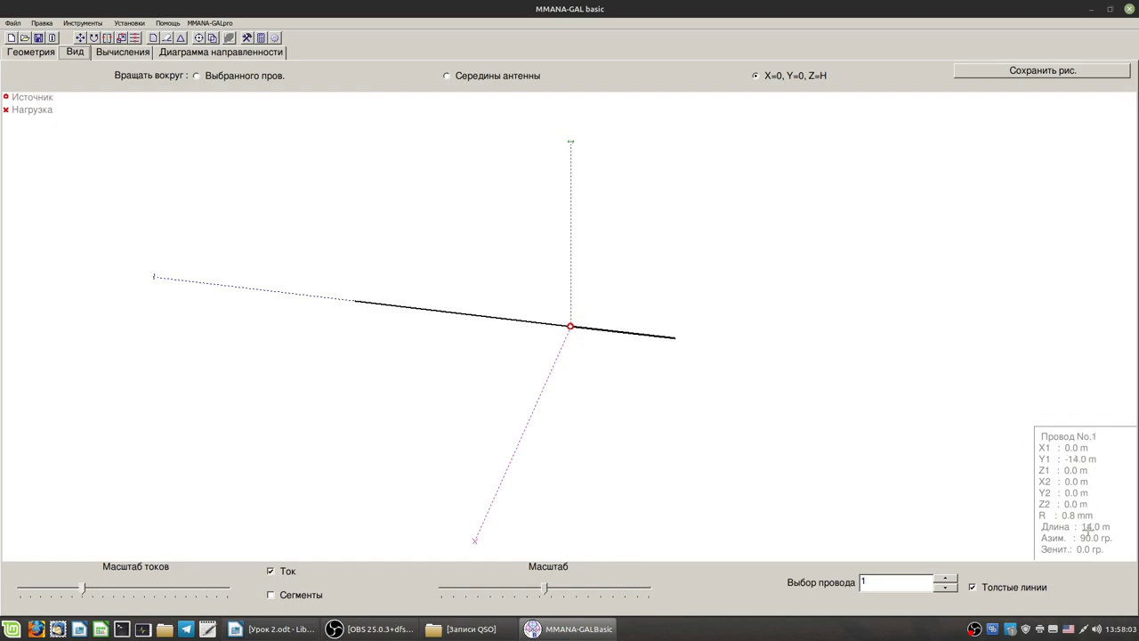
click(513, 320)
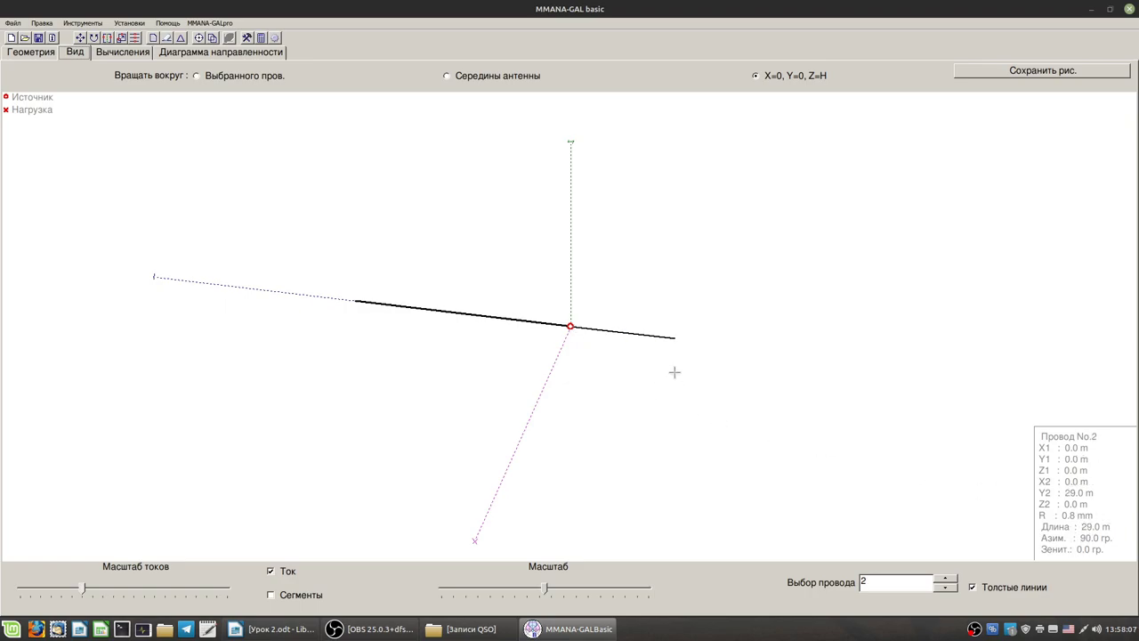
click(595, 329)
click(540, 323)
click(605, 333)
click(559, 323)
click(599, 331)
click(546, 326)
Step: Calculate the two-wire antenna at 28.200 MHz, 14.150 MHz and 7.150 MHz
click(120, 53)
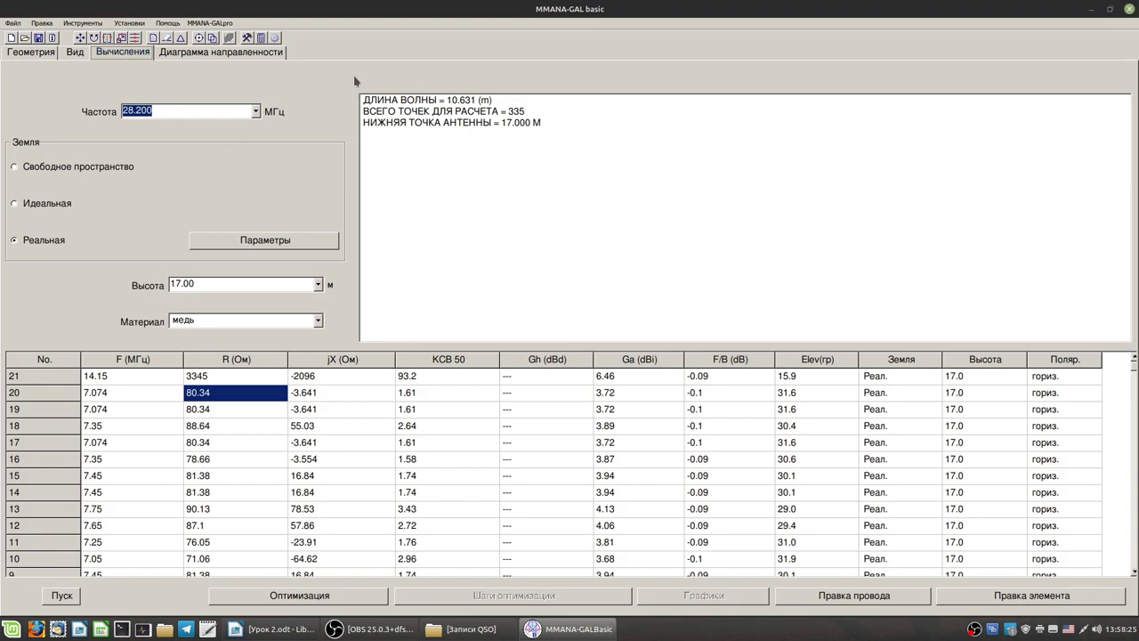
click(70, 596)
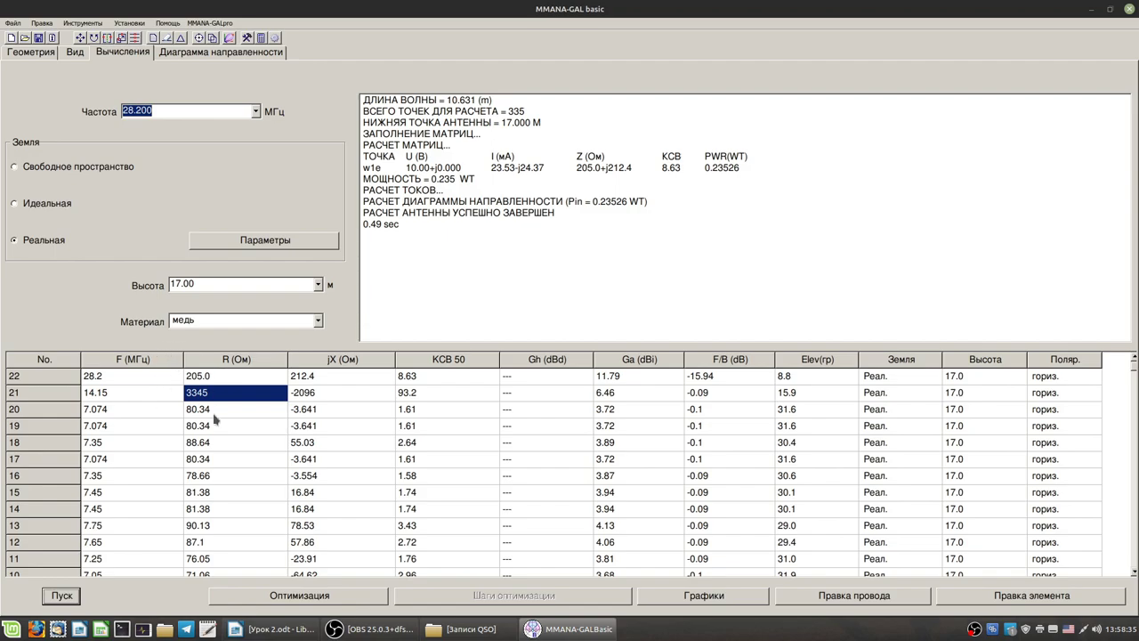
click(255, 112)
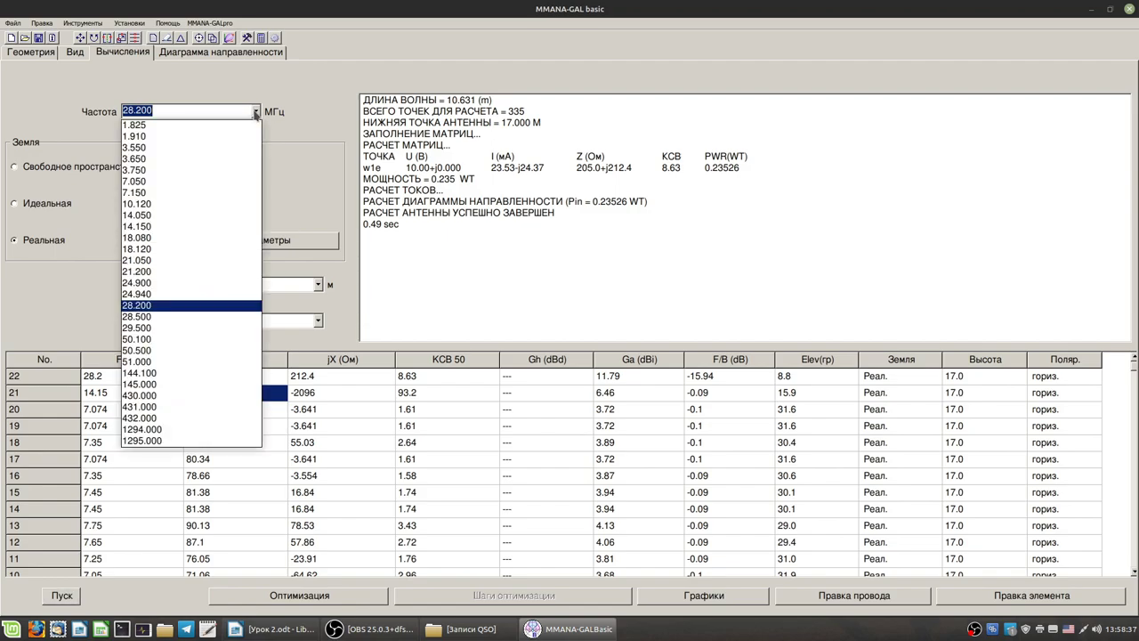
click(183, 231)
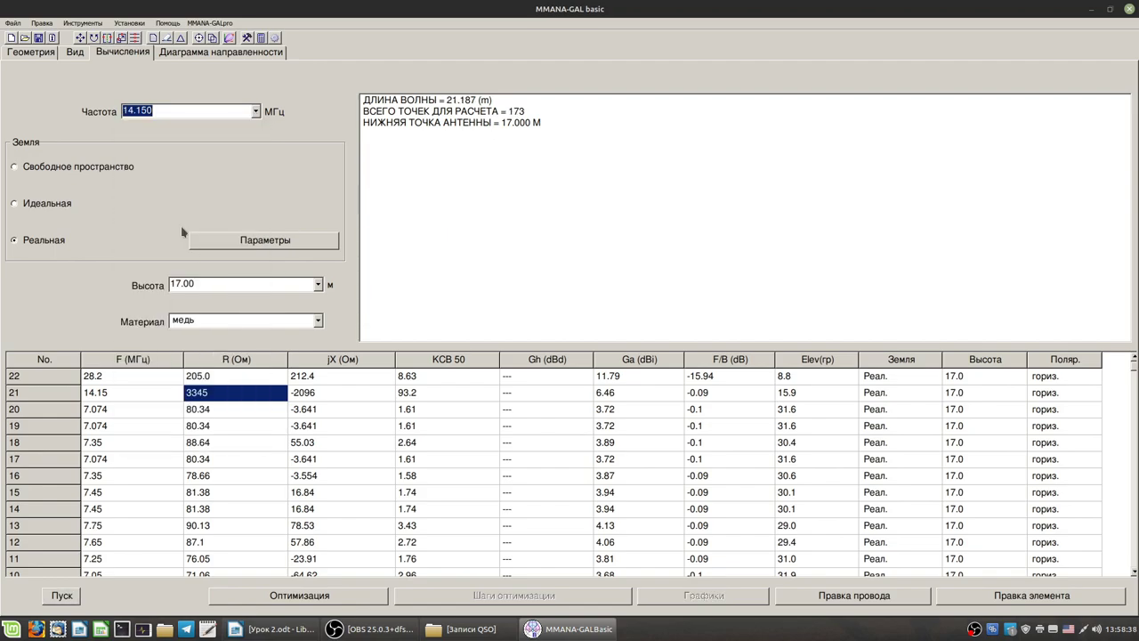
click(78, 596)
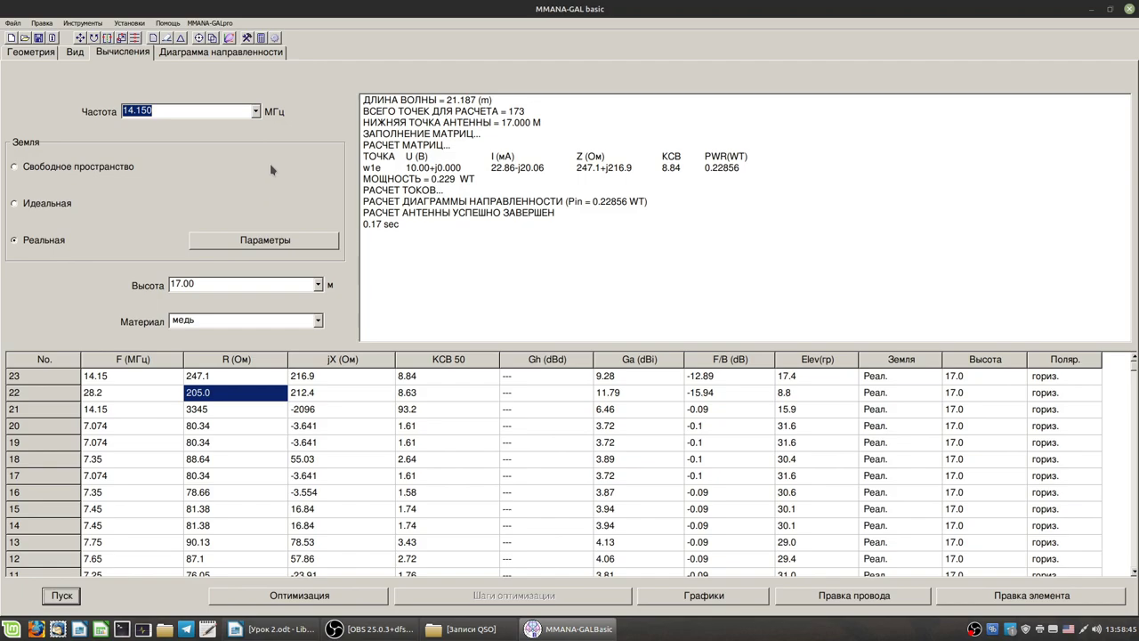
click(257, 112)
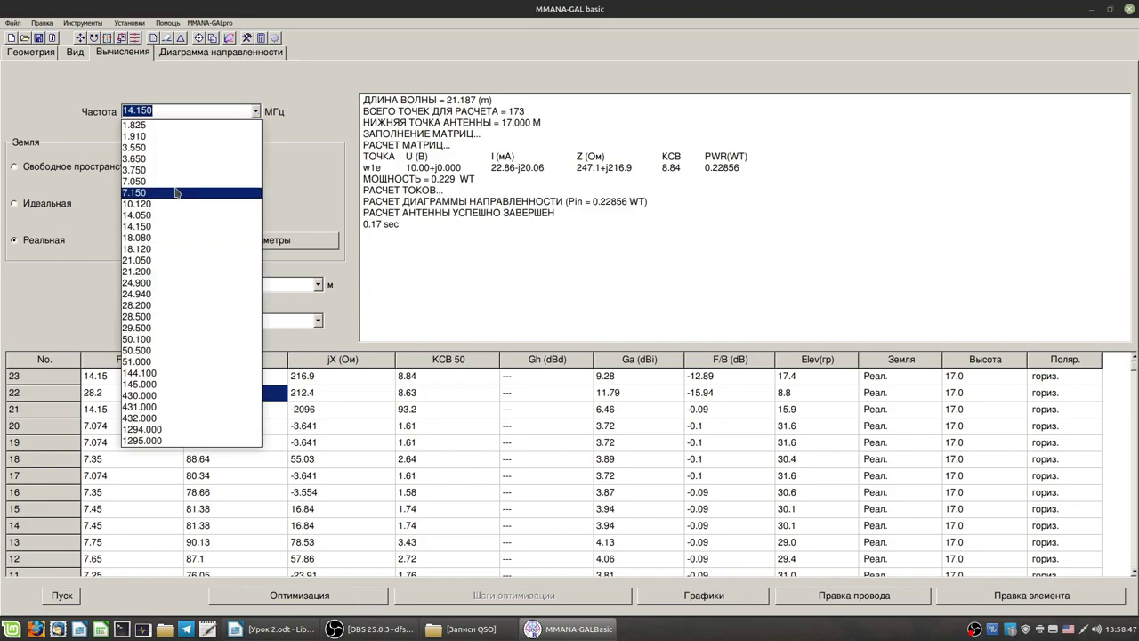
click(142, 192)
click(60, 596)
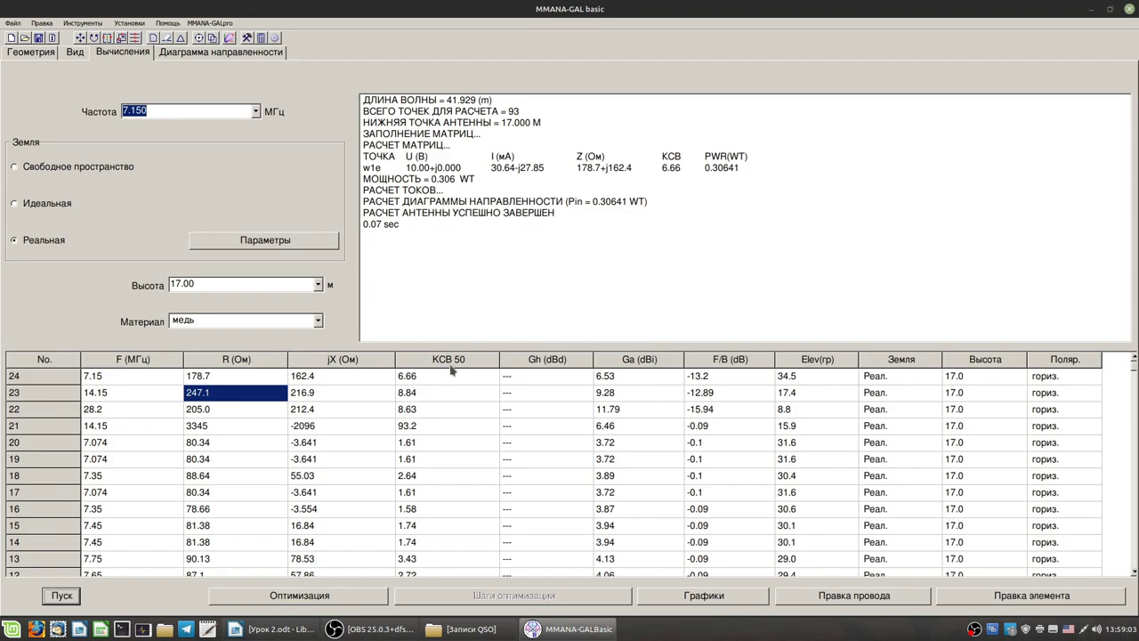
Step: Set the standard impedance R for КСВ=1 to 200 Ом in the program setup
click(137, 23)
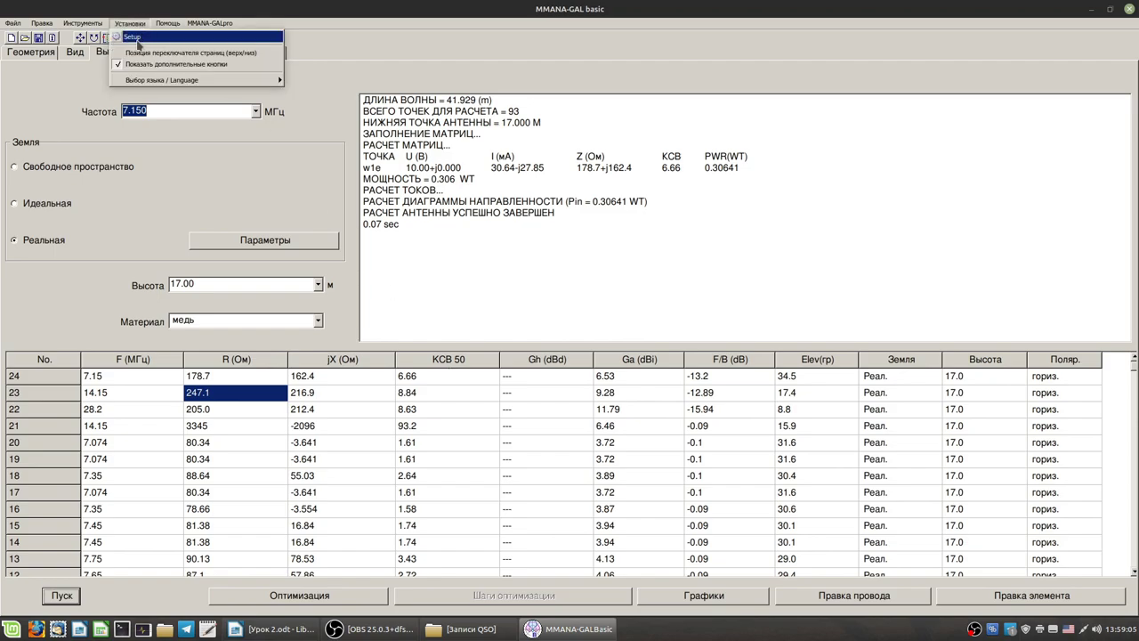
click(136, 37)
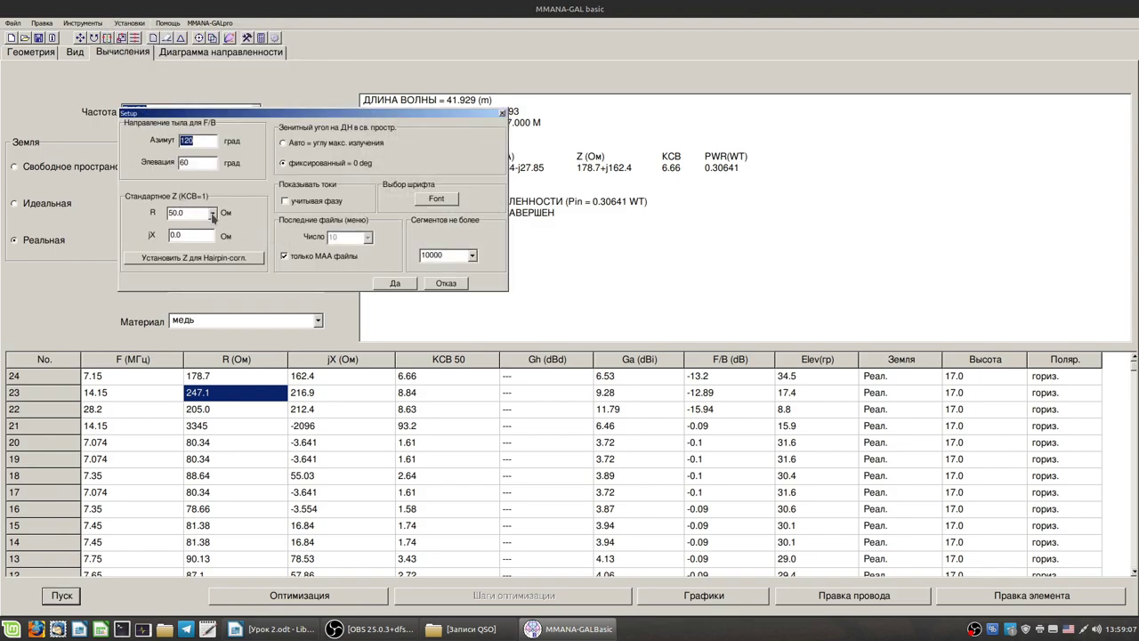
click(213, 214)
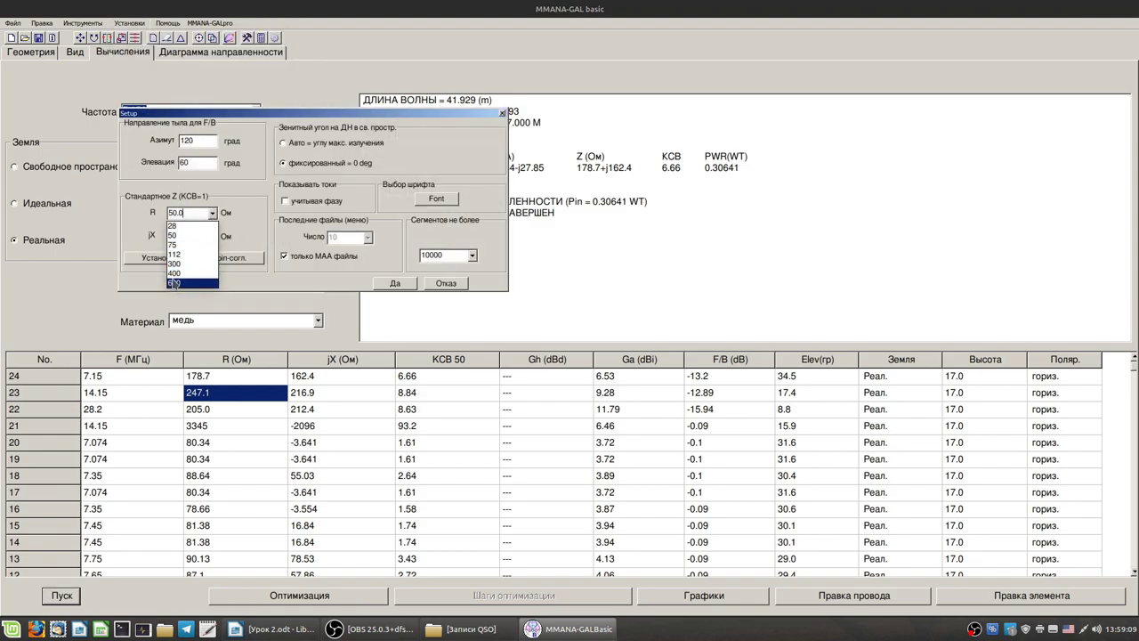
click(180, 213)
drag(182, 212, 139, 206)
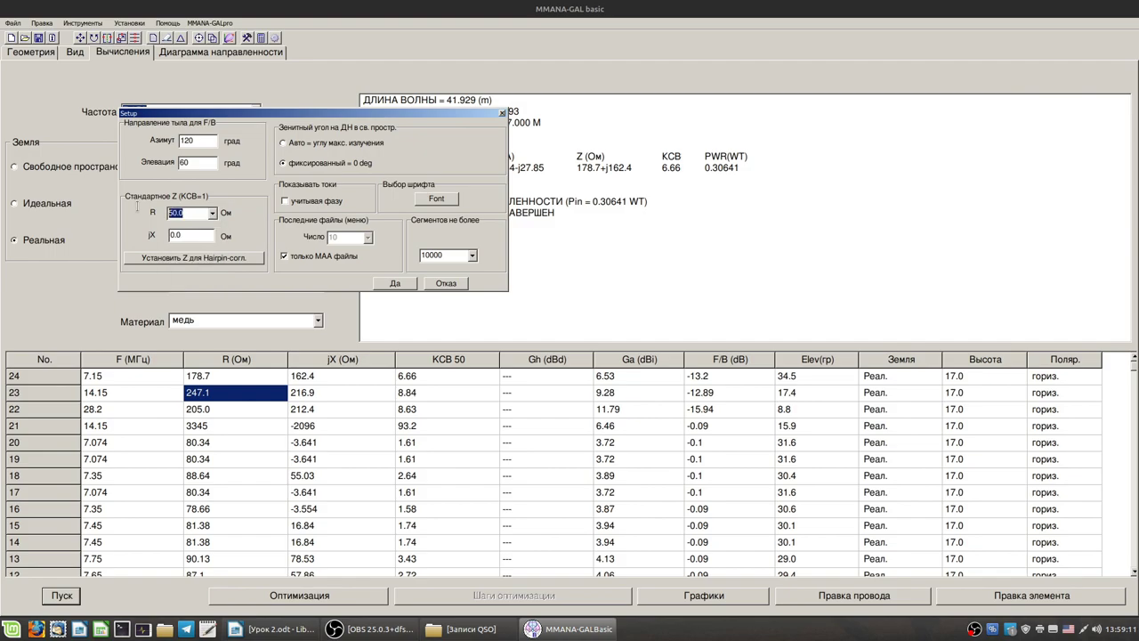
text(20)
click(403, 285)
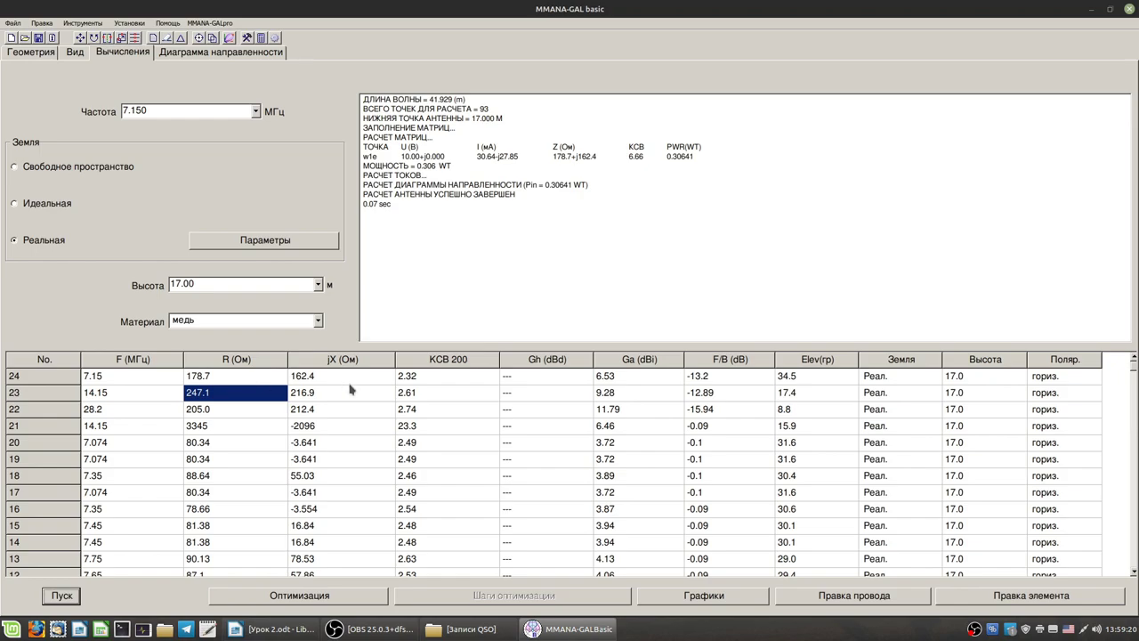
Step: Check the КСВ and jX of the newest result and recalculate the antenna at 7.150 MHz
click(417, 379)
click(308, 381)
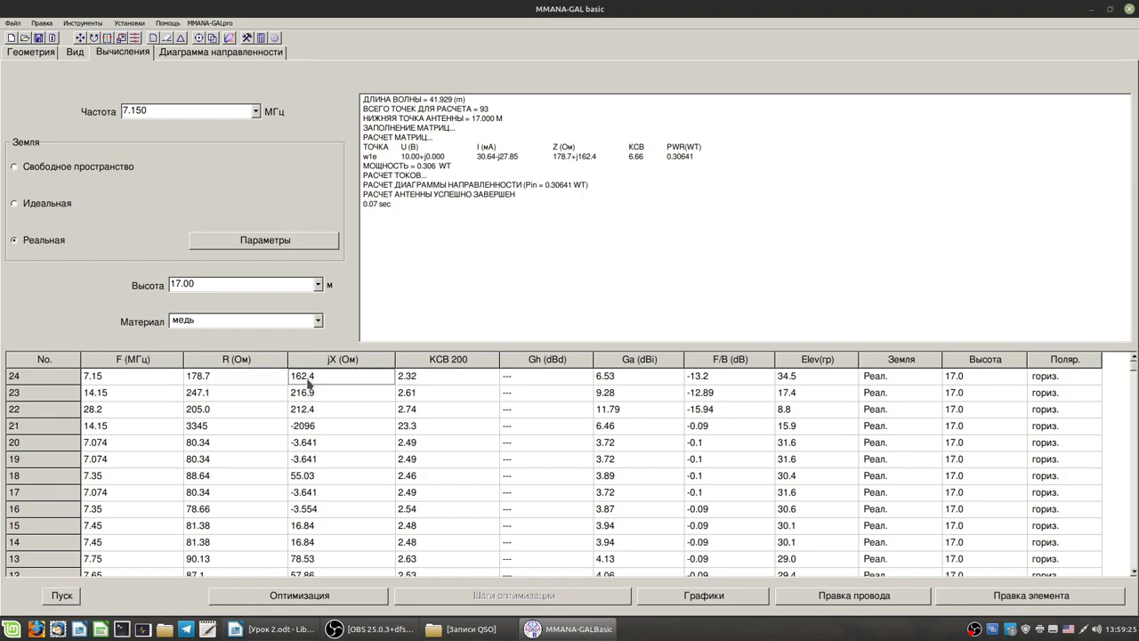
click(56, 602)
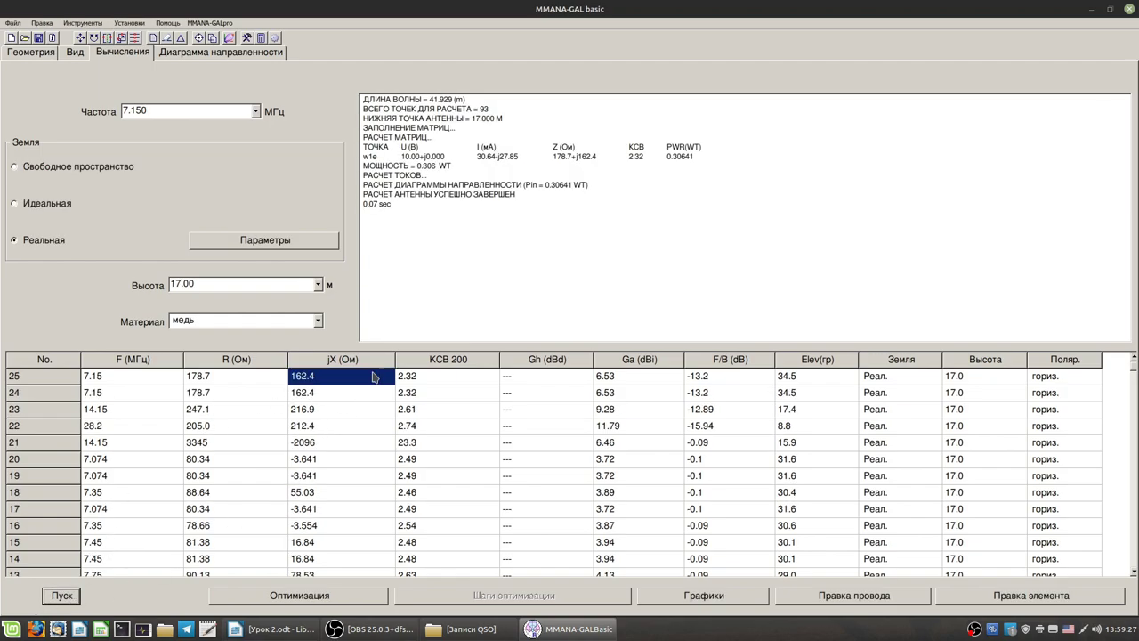
Step: Calculate the antenna at 7.050 MHz
click(134, 113)
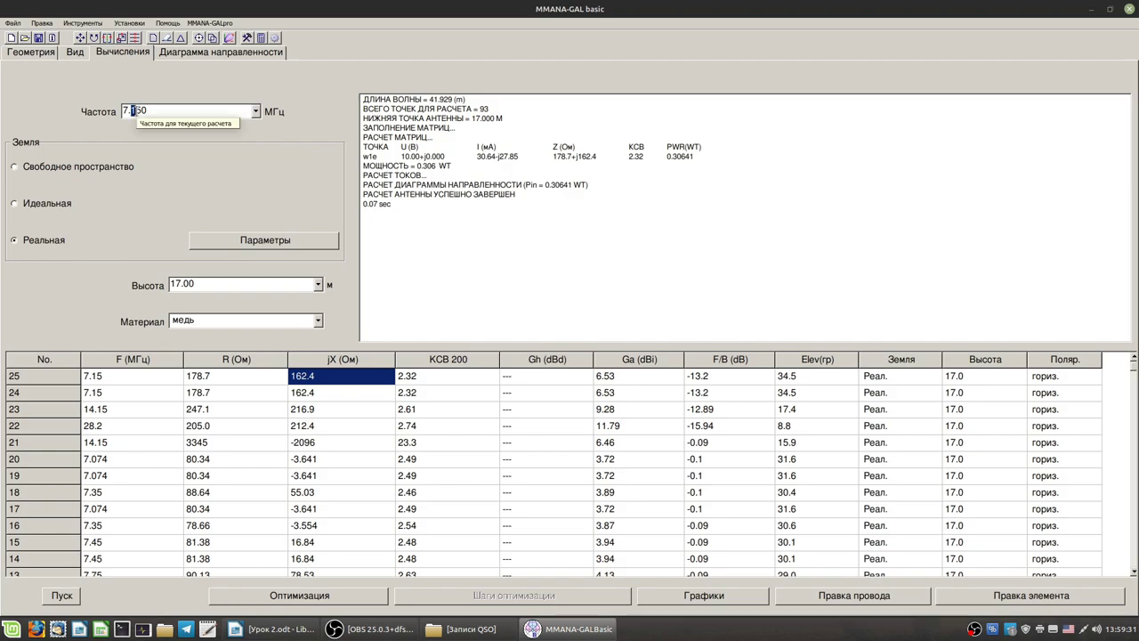
text(0)
key(Return)
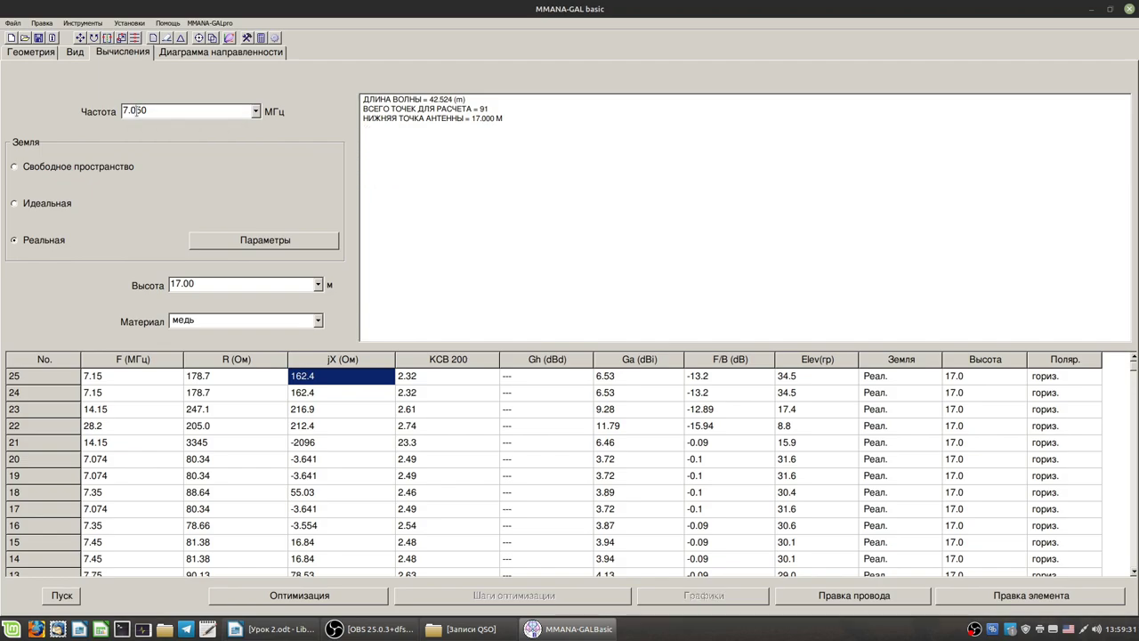
click(72, 600)
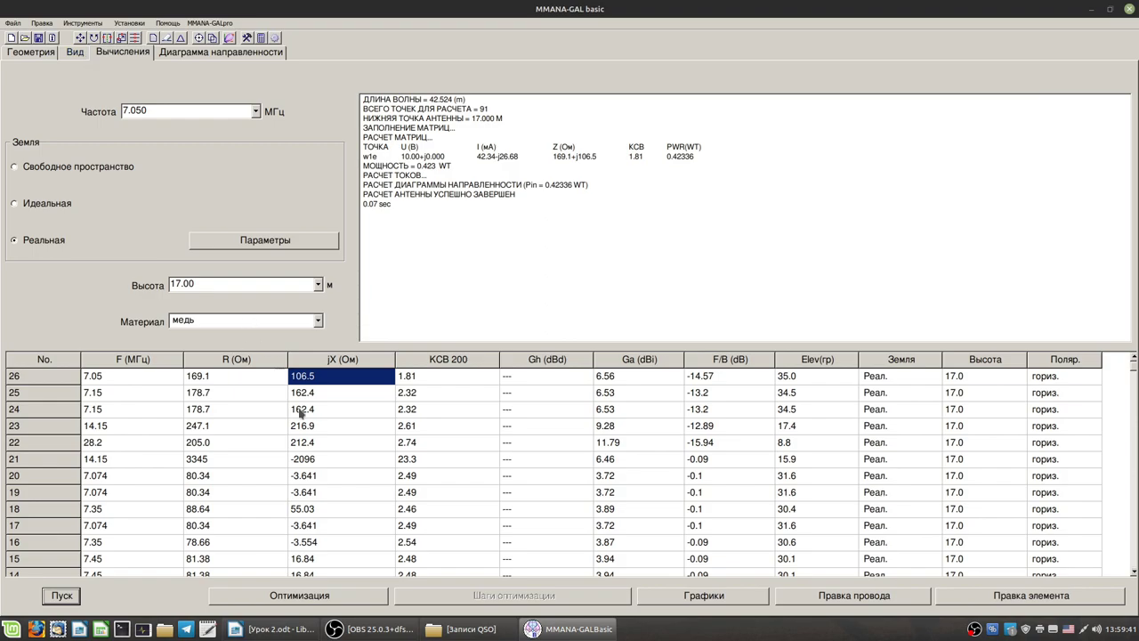
Step: Set the antenna height to 20 m and recalculate at 7.050 MHz
click(318, 286)
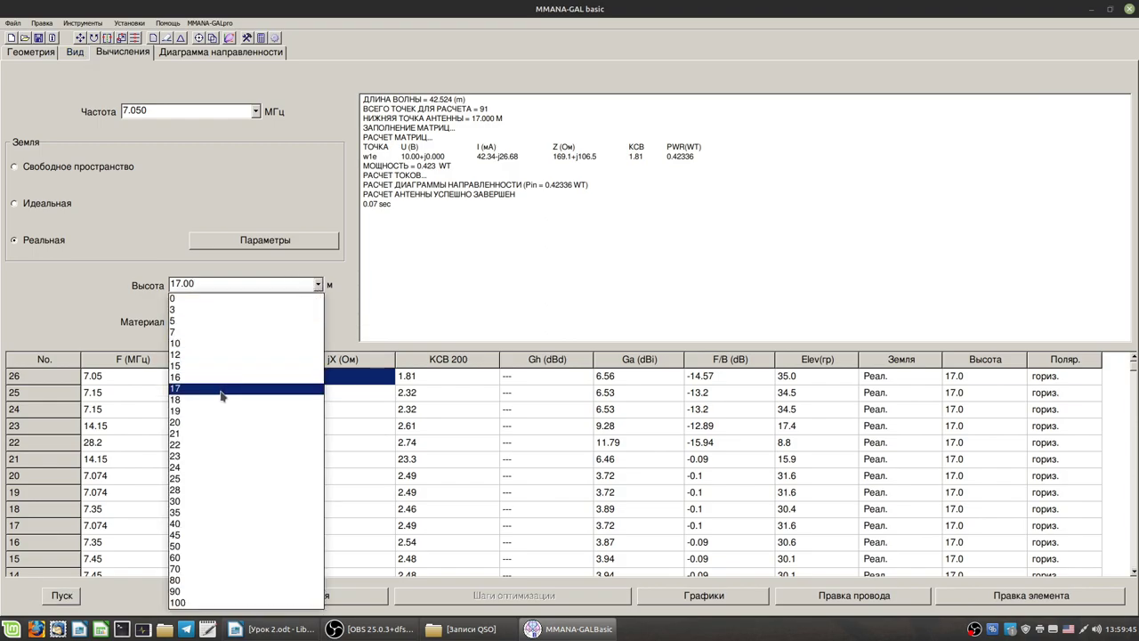
click(200, 423)
click(62, 601)
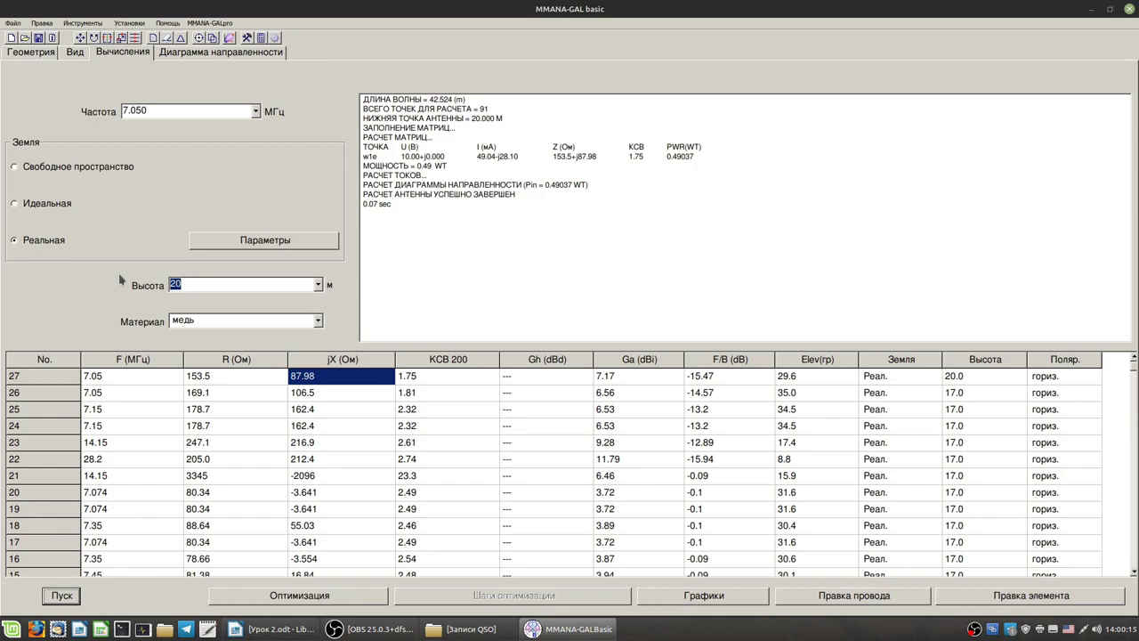
Step: Calculate the antenna in free space, then switch back to real ground and recalculate it for comparison
click(15, 169)
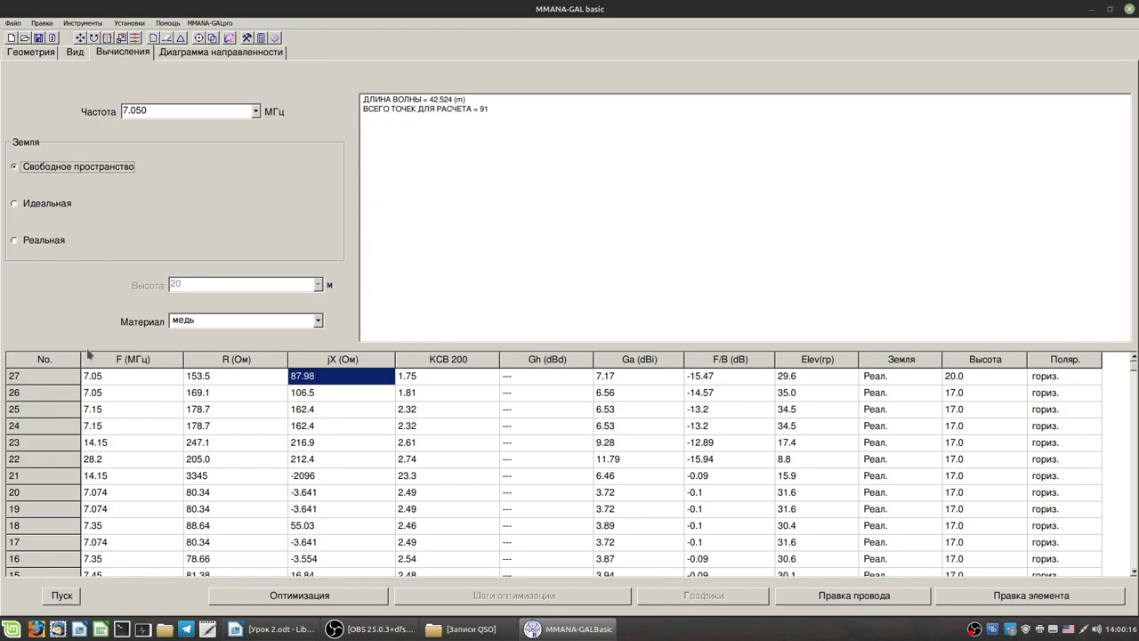
click(71, 600)
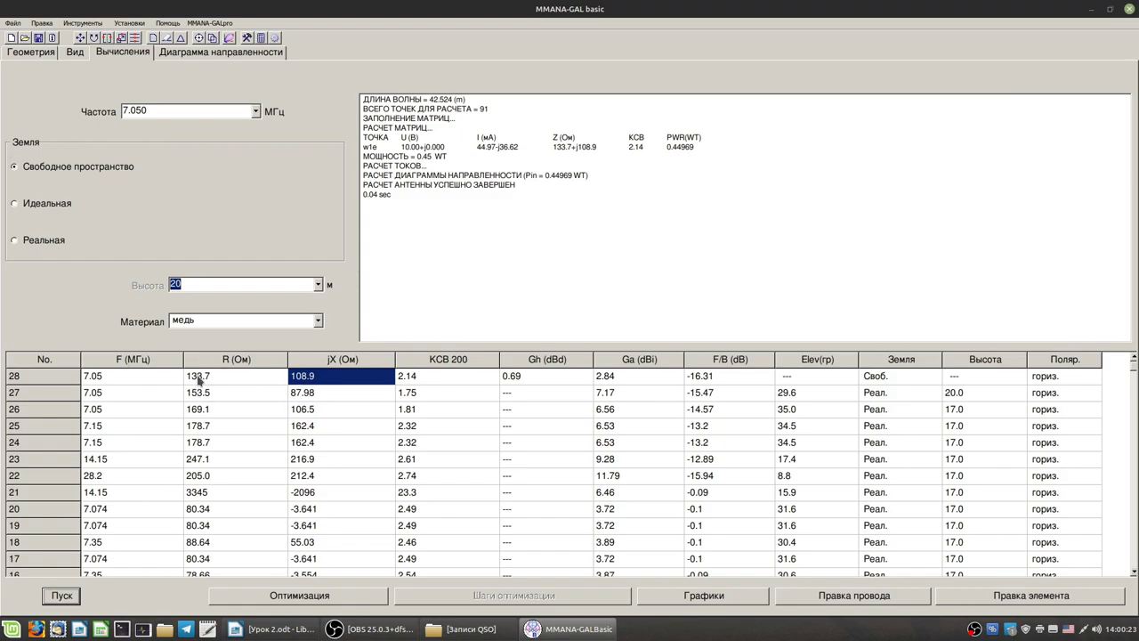
click(15, 240)
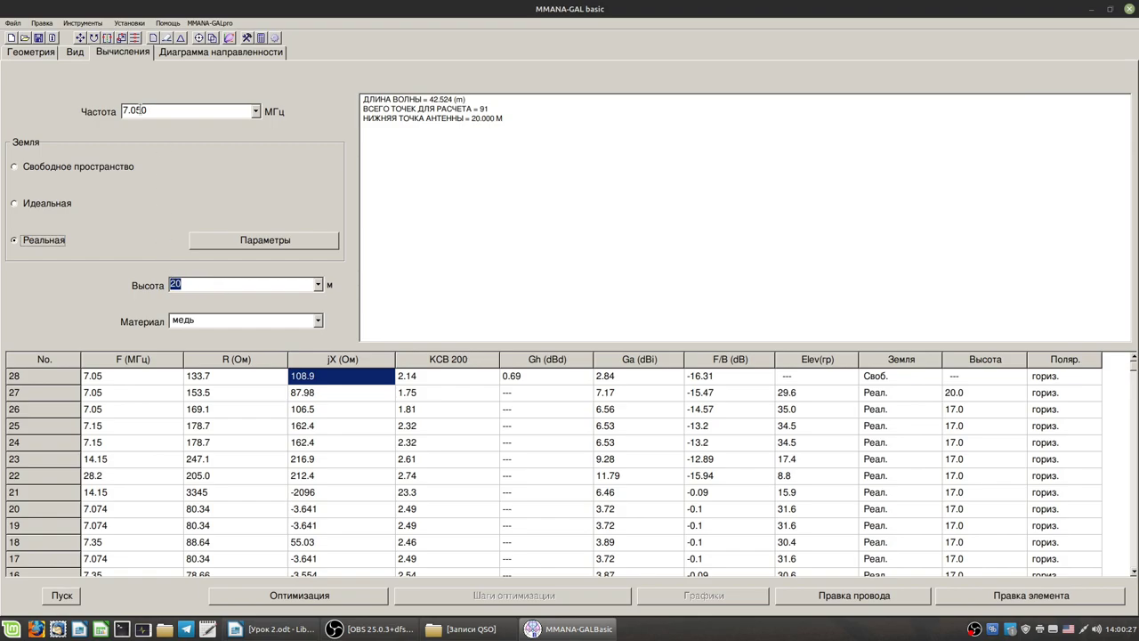
click(61, 595)
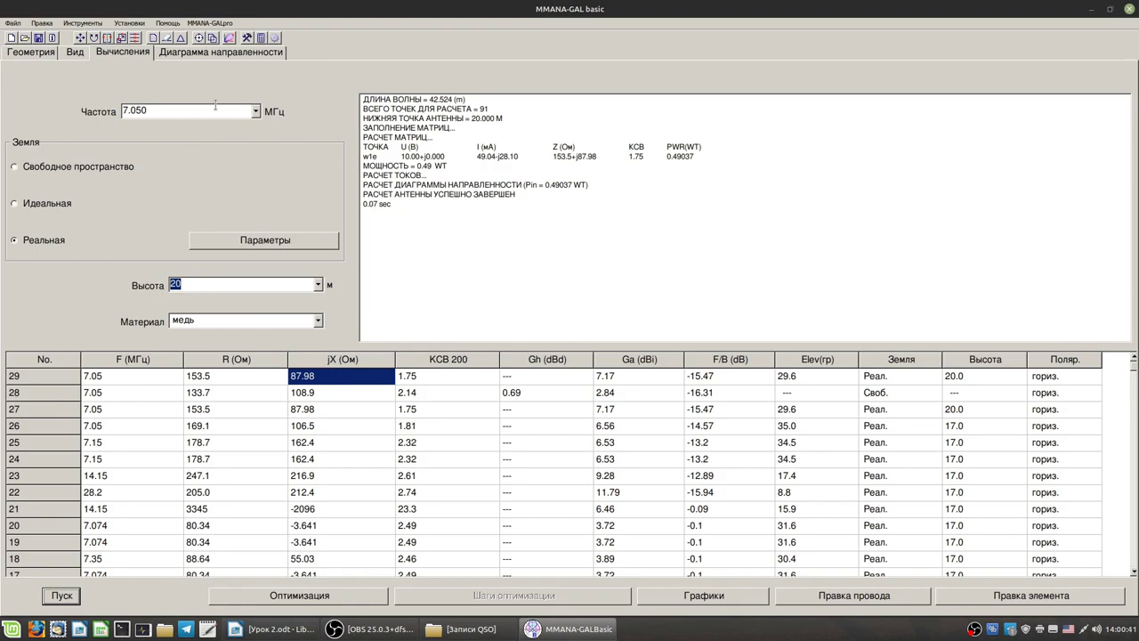
Step: Calculate the antenna at 3.550 MHz over real ground
click(256, 111)
click(194, 147)
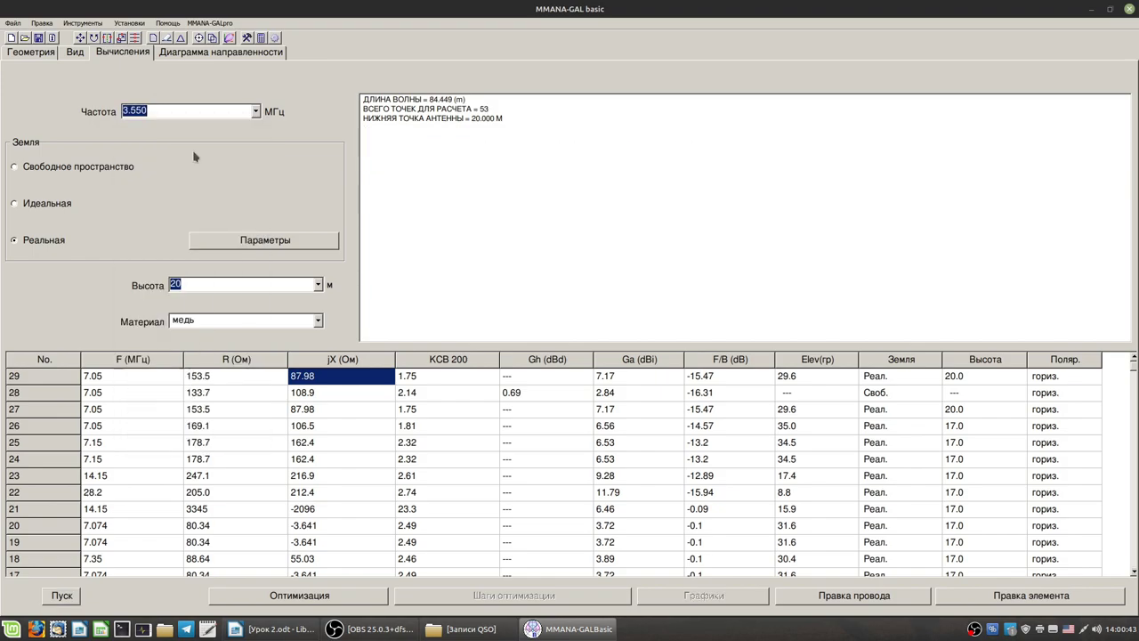
click(62, 596)
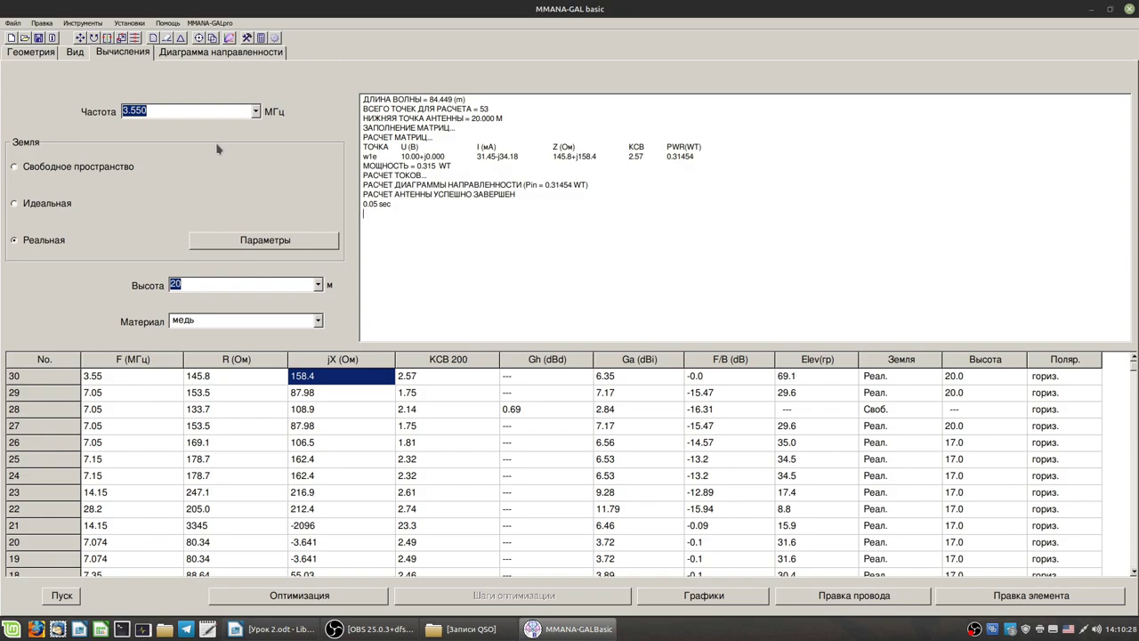
Step: Examine the current distribution and the two wires in the antenna view, and check the wire coordinates in the geometry table
click(74, 54)
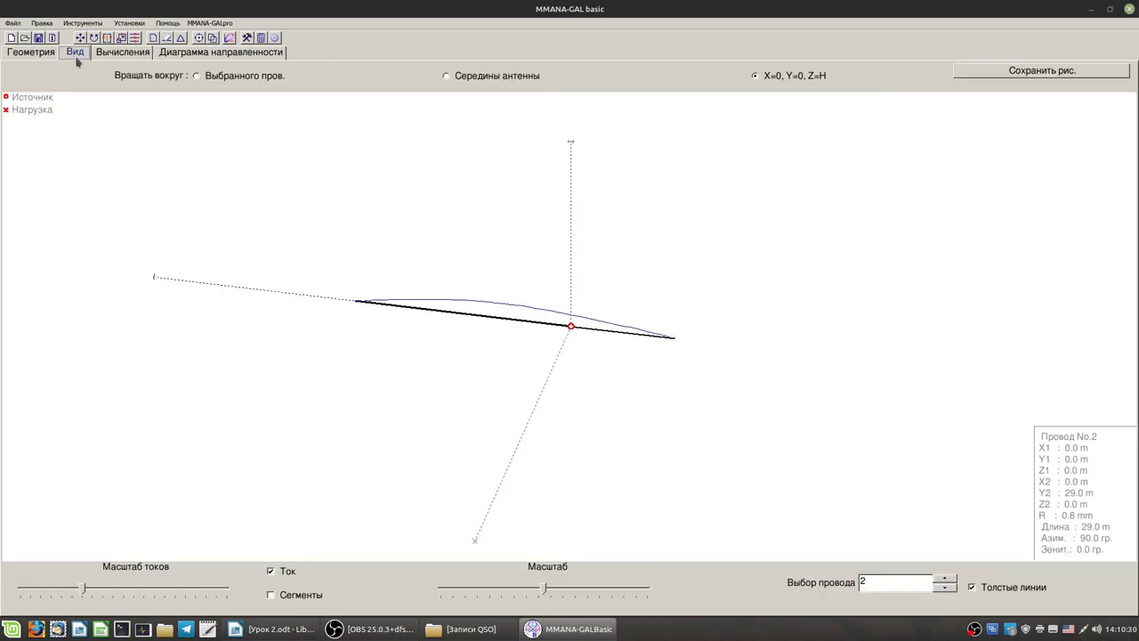
click(606, 331)
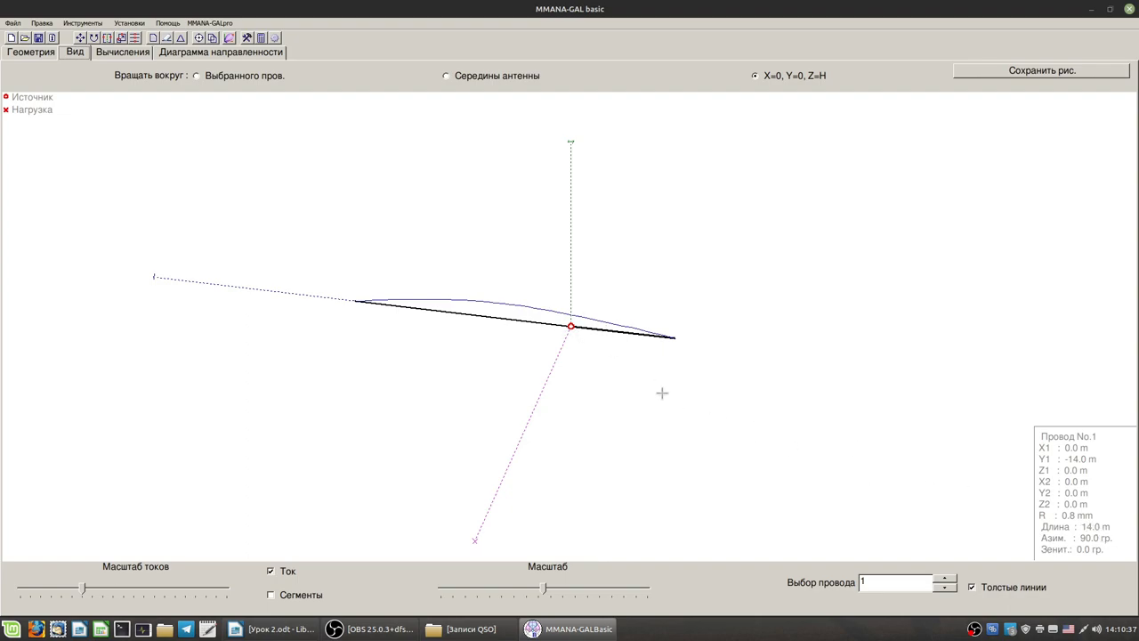
click(545, 322)
click(605, 331)
click(504, 319)
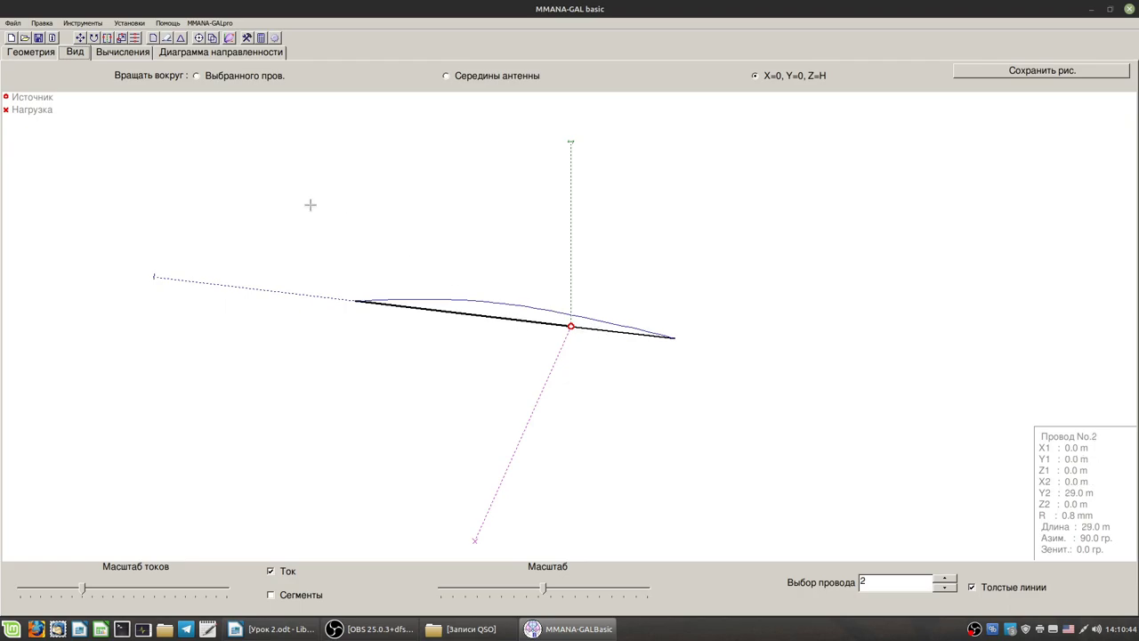
click(32, 51)
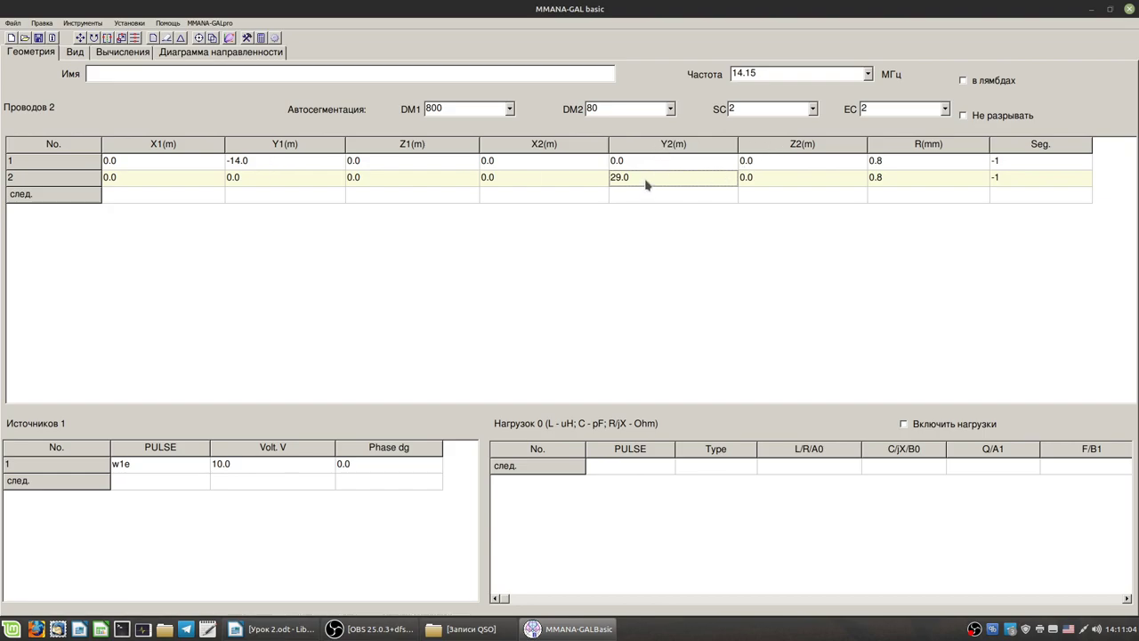
Step: Start an optimization with the КСВ weight at maximum and the jX, F/B and gain weights at minimum
click(123, 53)
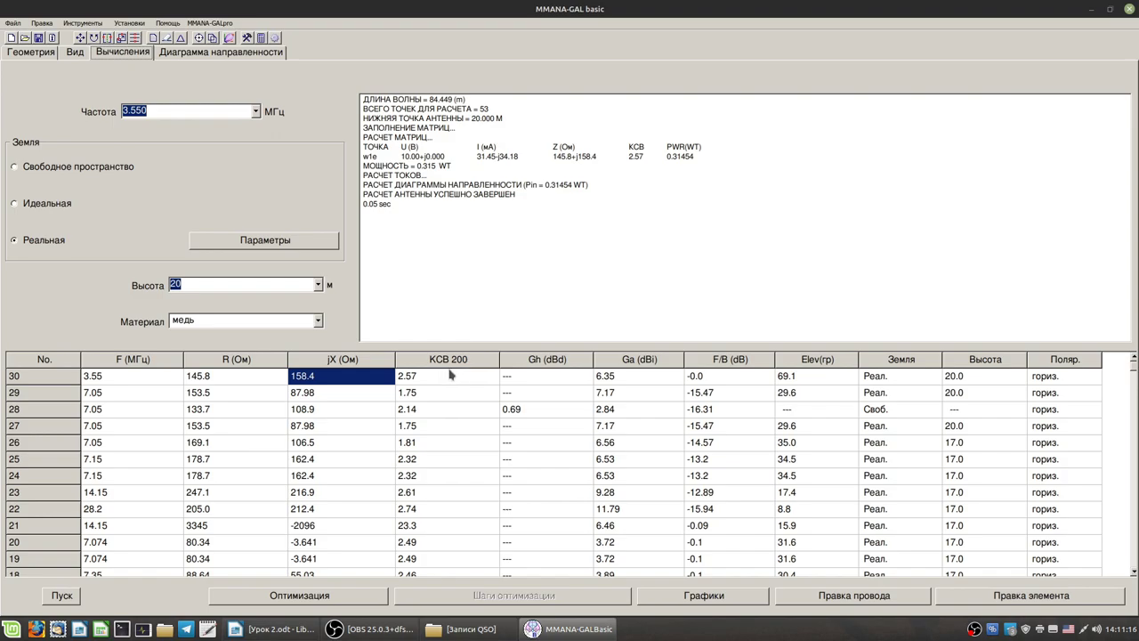
click(299, 595)
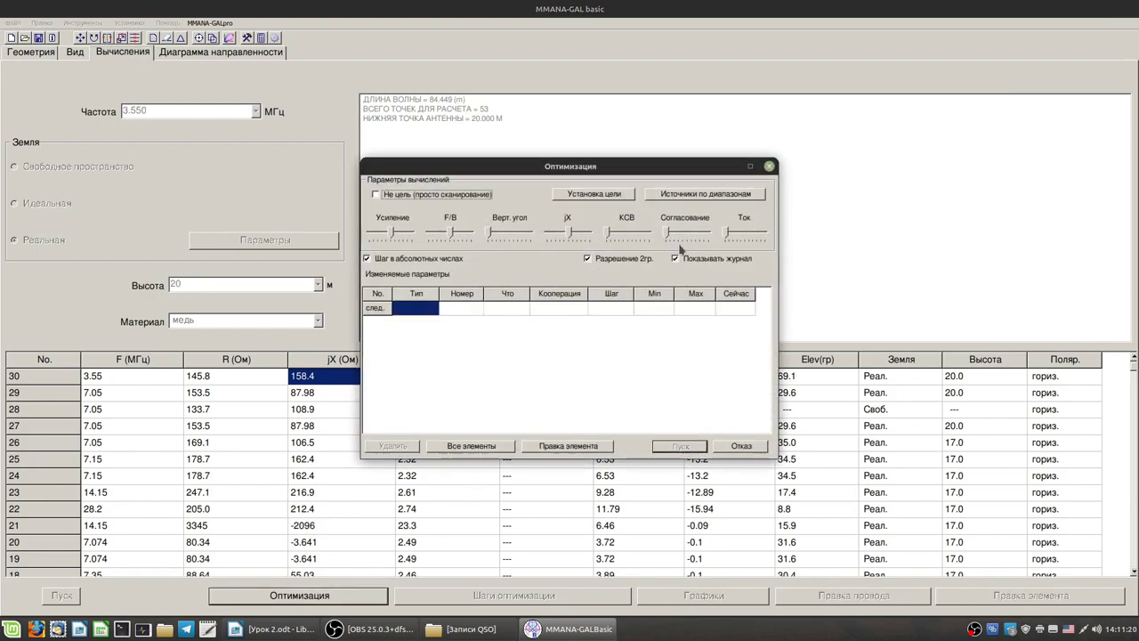
click(607, 234)
drag(608, 236, 653, 238)
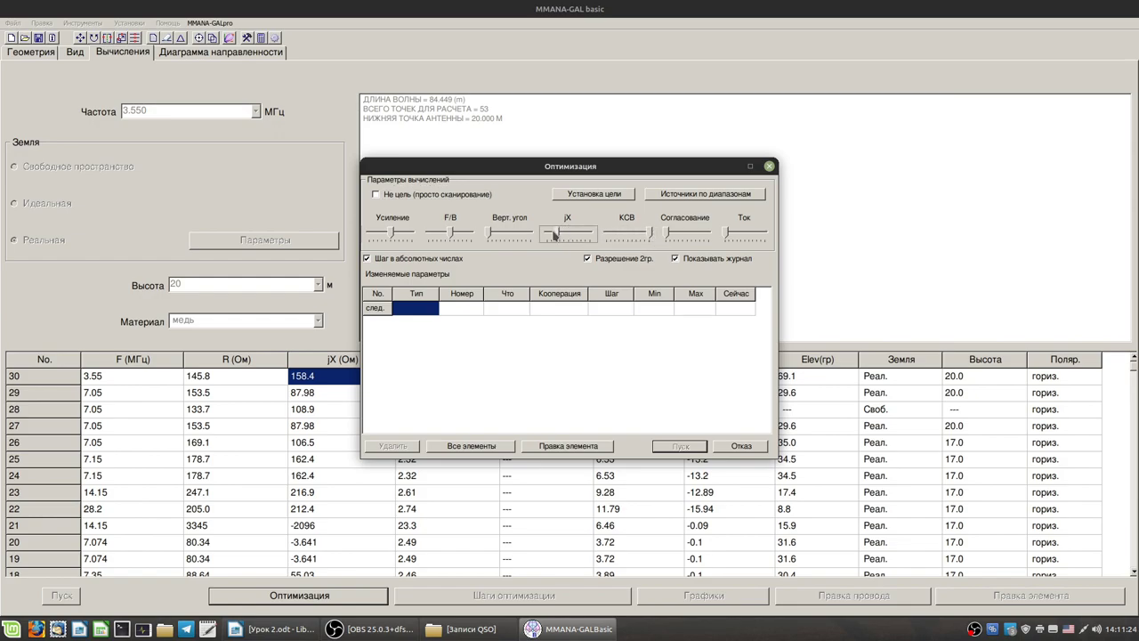
click(450, 235)
drag(450, 235, 336, 237)
Step: Switch to the lesson outline in LibreOffice Writer, highlight the topic «Много диапазонов в одном диполе», and return to MMANA-GAL
key(alt+Tab)
drag(402, 489, 673, 537)
click(673, 536)
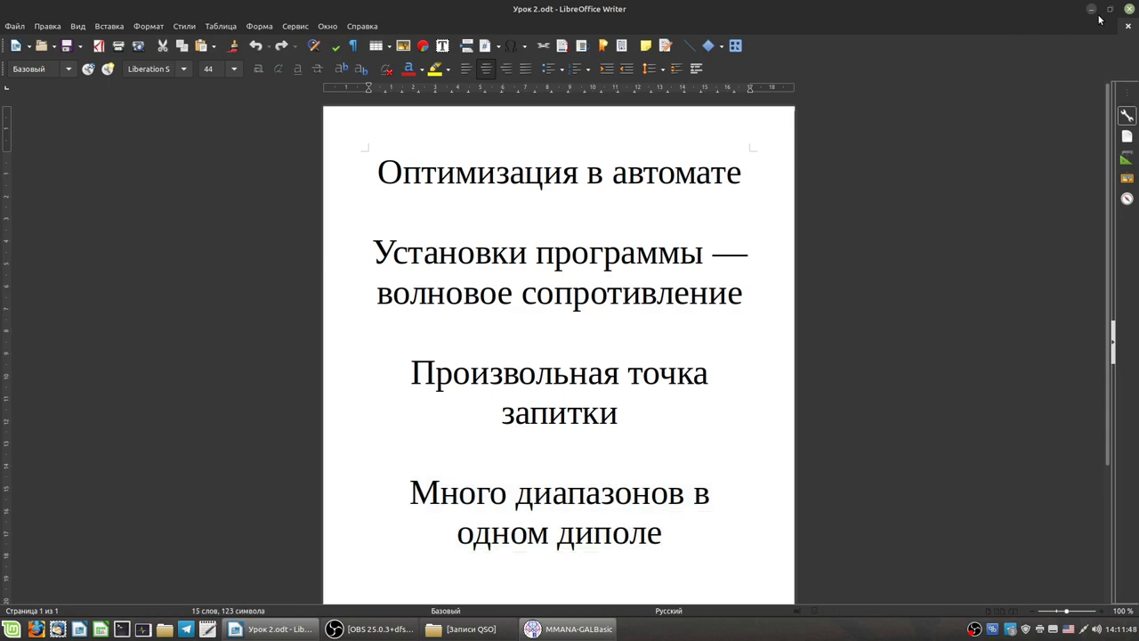
key(alt+Tab)
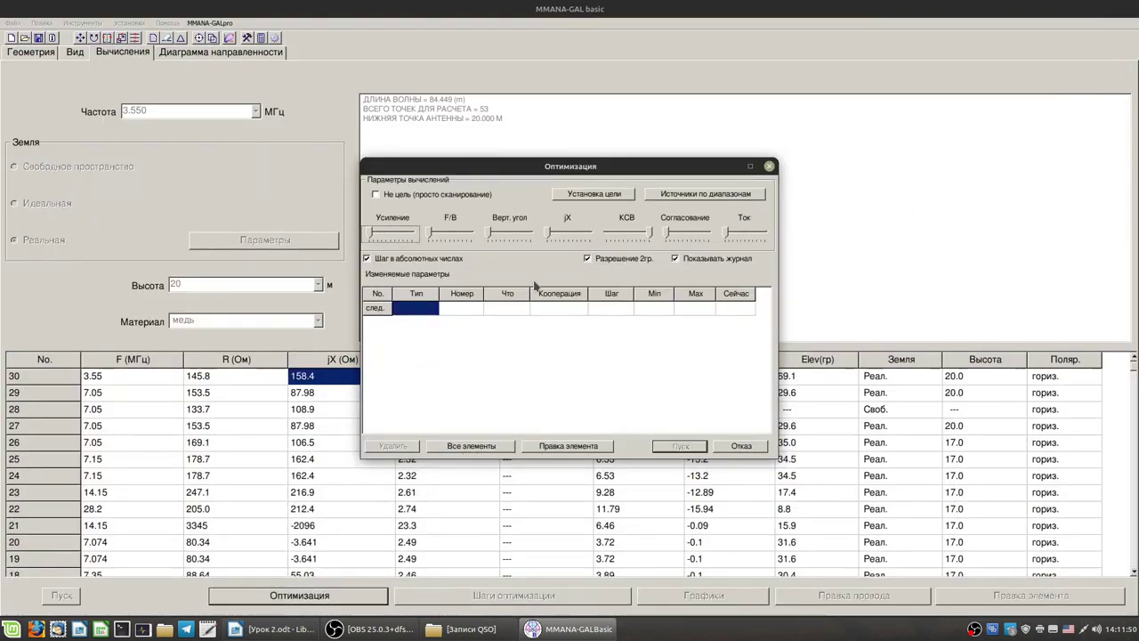
Step: Add 7.1 MHz and 14.15 MHz as further bands in the per-band source settings of the optimization
click(698, 199)
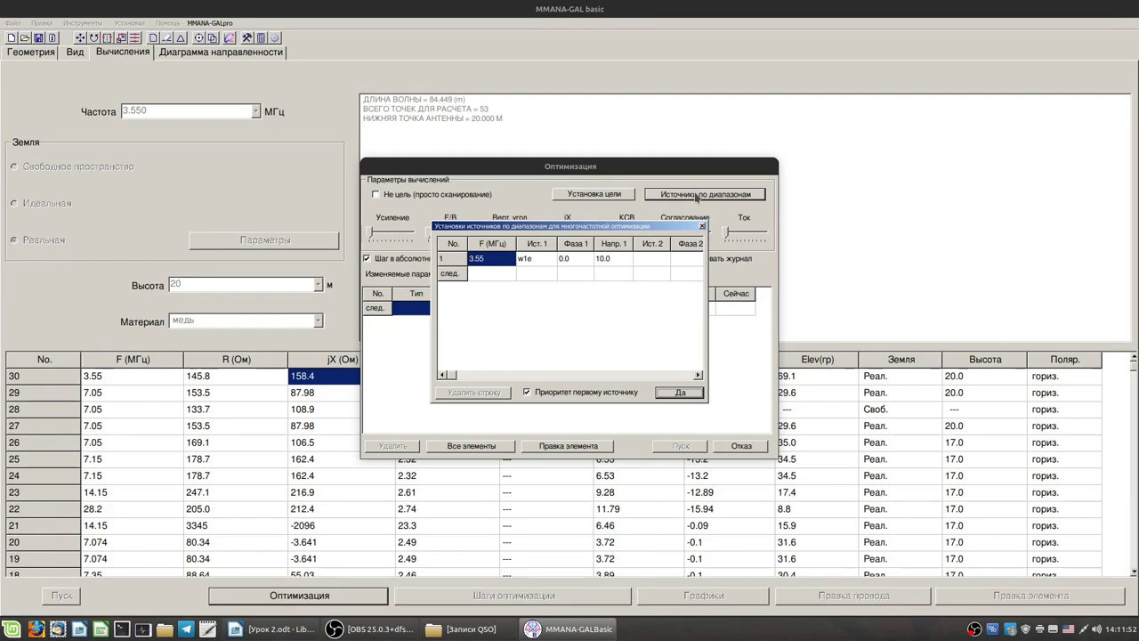
click(488, 279)
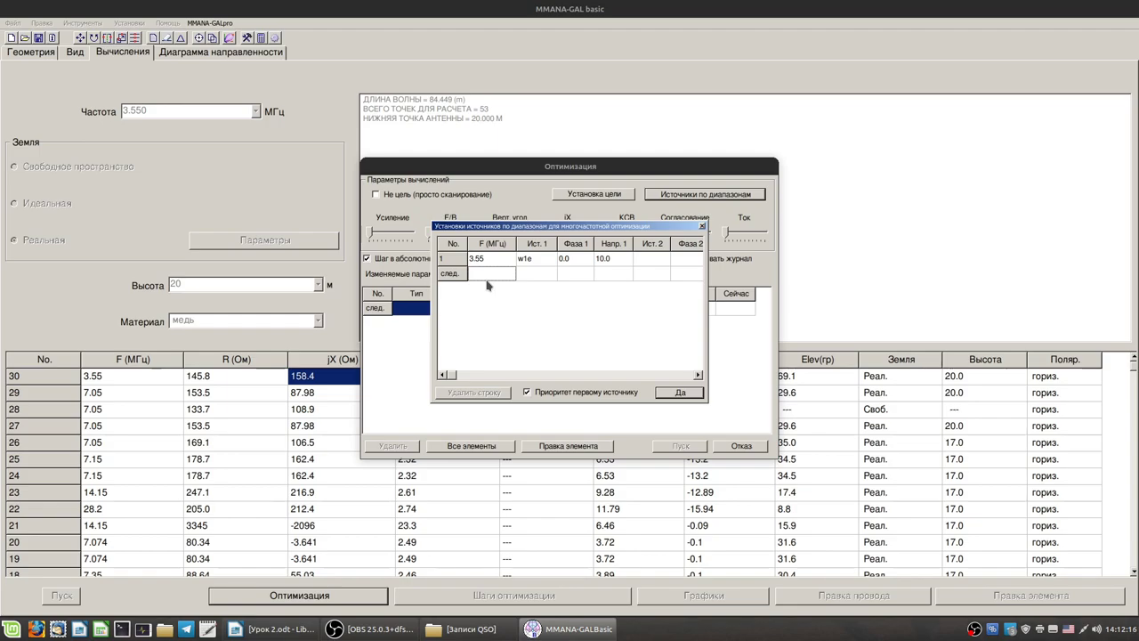
click(483, 273)
text(7)
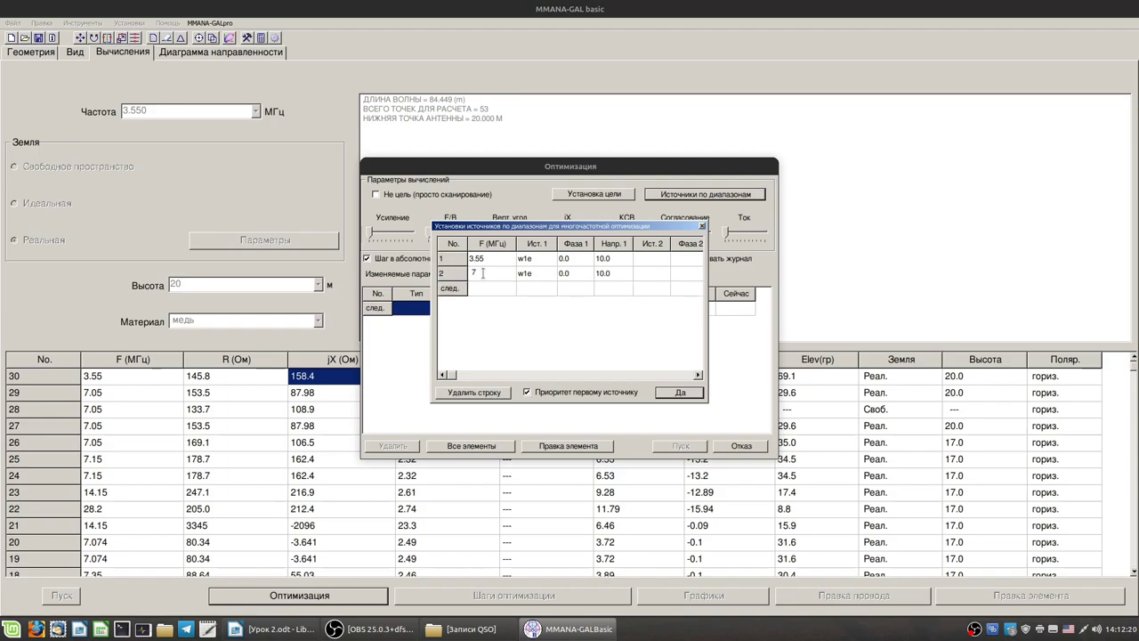
text(.1)
click(484, 288)
text(14)
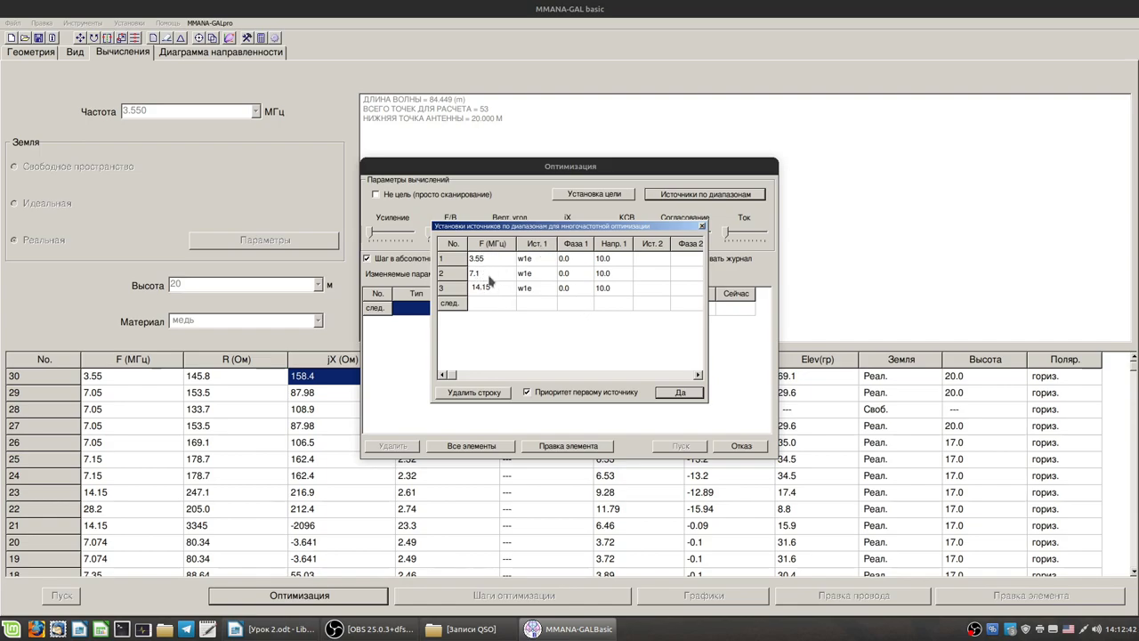
Step: Disable the priority of the first source, review the source voltages of the bands, and accept the band source settings
click(613, 293)
click(532, 394)
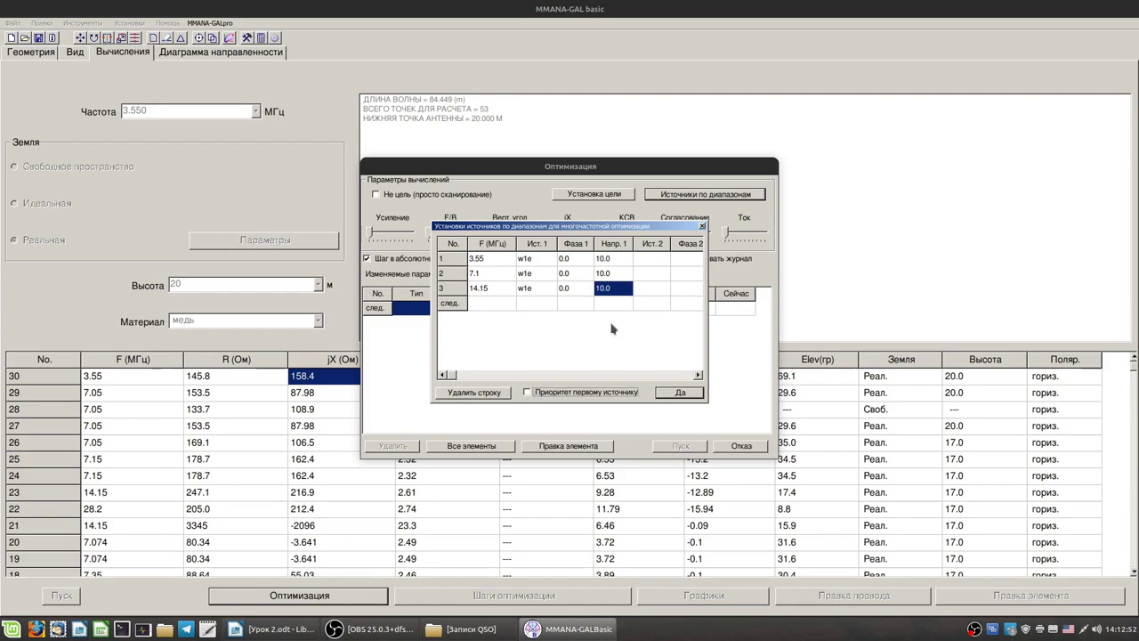
click(613, 282)
click(613, 263)
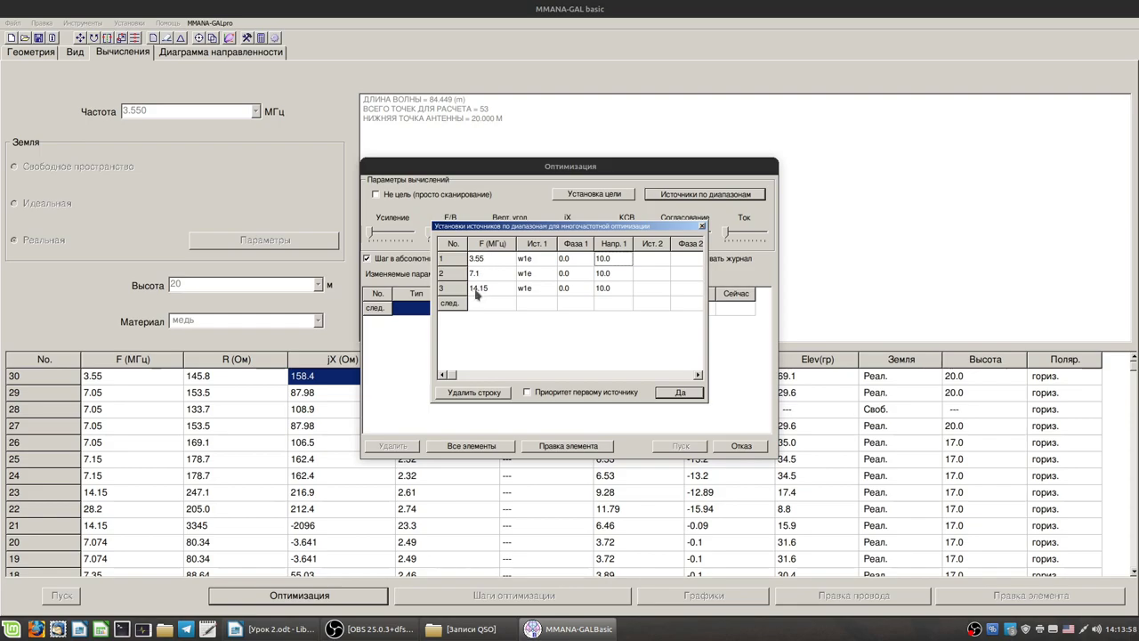
click(666, 395)
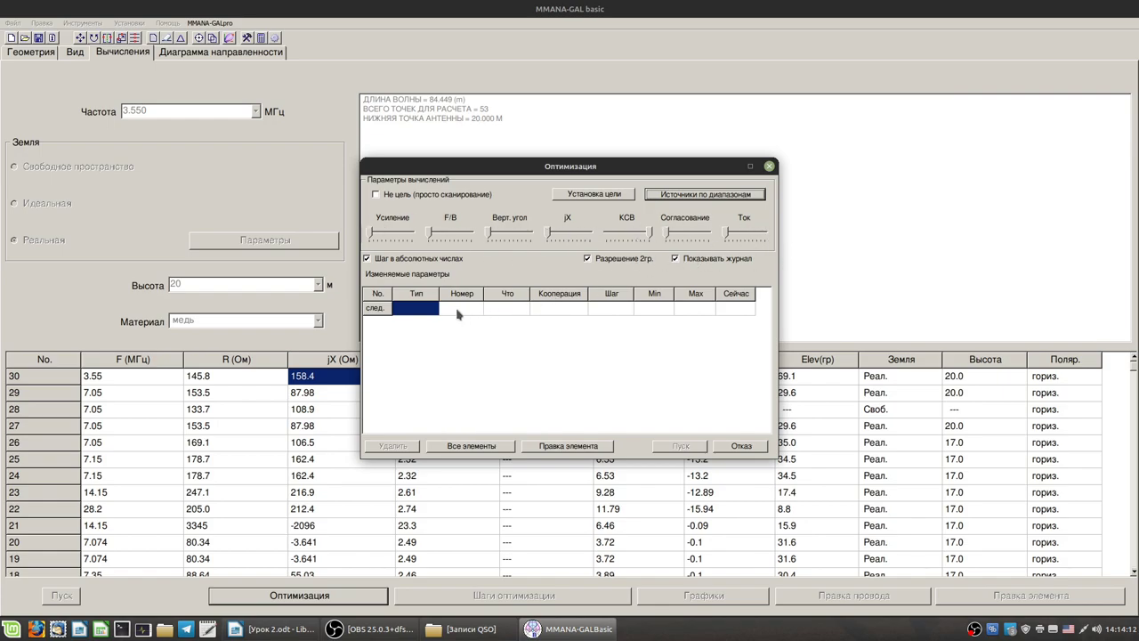
Step: Add two Cartesian wire parameters to the optimization: Y1 of wire 1 and Y2 of wire 2
click(423, 312)
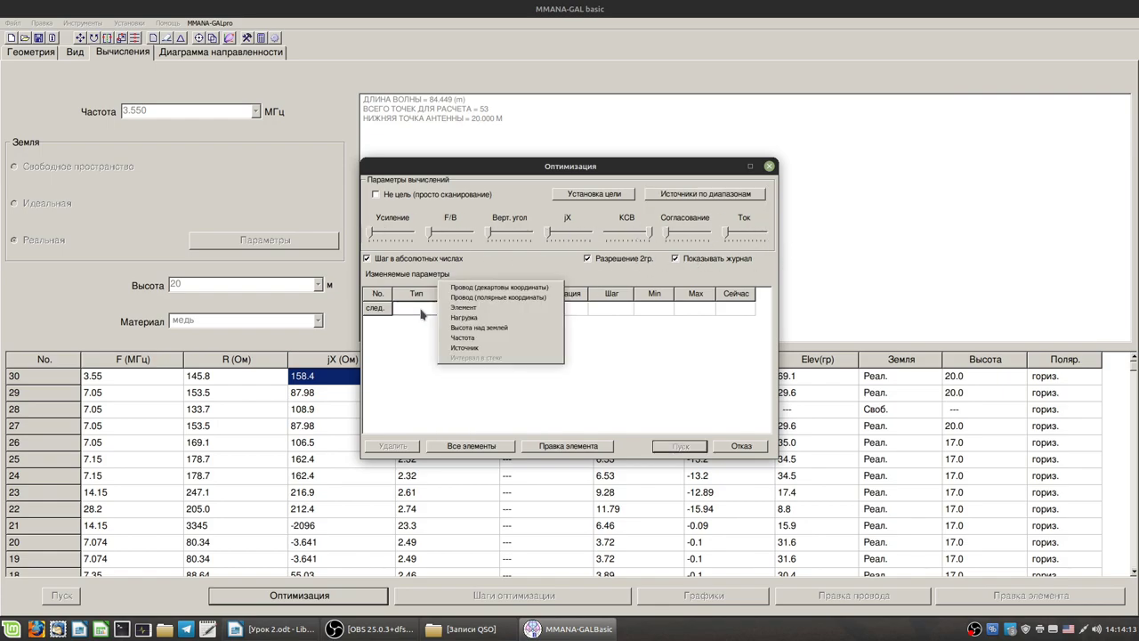
click(476, 290)
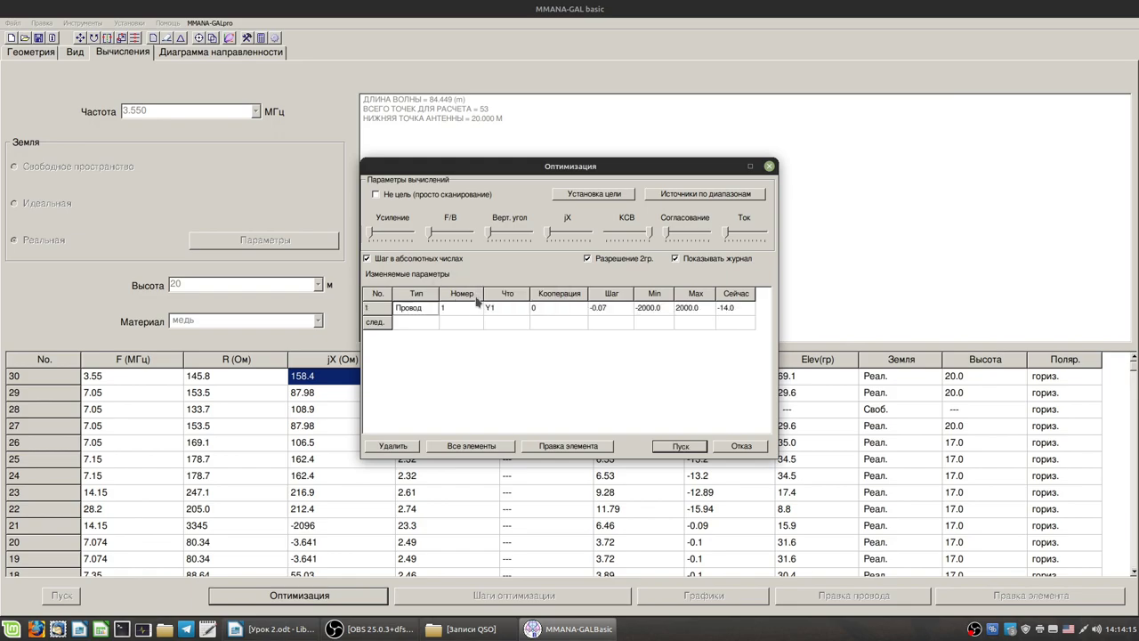
click(414, 329)
click(462, 299)
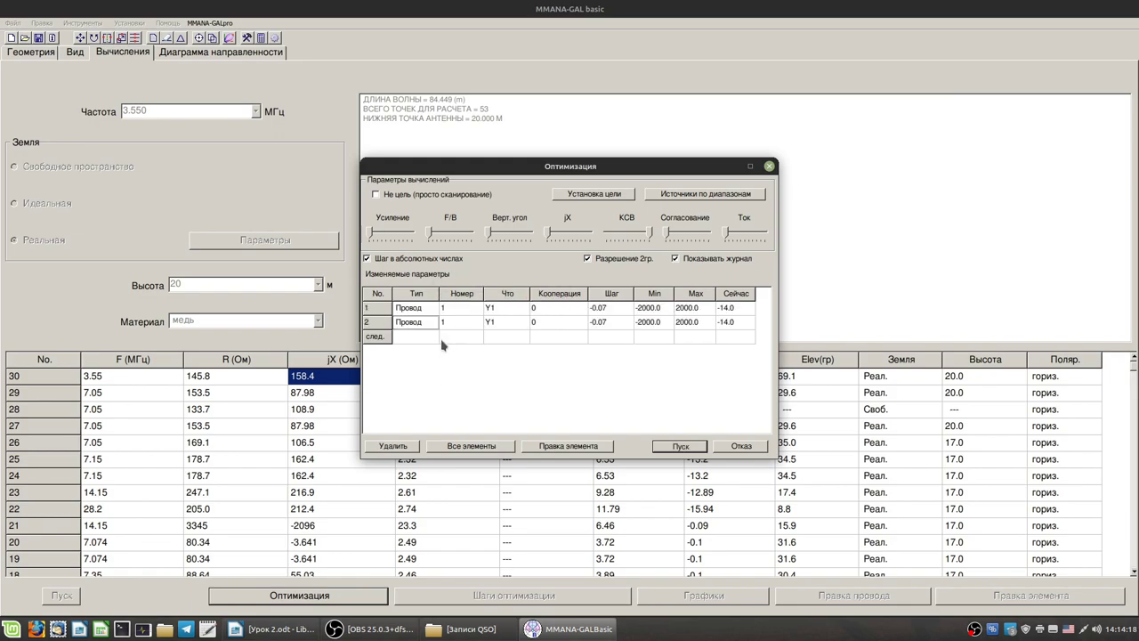
click(452, 321)
key(BackSpace)
text(2)
click(496, 326)
click(495, 325)
click(454, 325)
Step: Set the optimization step to -0.05 for Y1 of wire 1 and 0.05 for Y2 of wire 2
click(605, 309)
drag(606, 309, 631, 310)
key(Return)
click(610, 322)
click(610, 322)
text(05)
key(Return)
click(616, 318)
click(615, 318)
Step: Limit Y1 of wire 1 to the range from -15.0 to -12.0
click(649, 310)
double_click(648, 309)
text(-15.0)
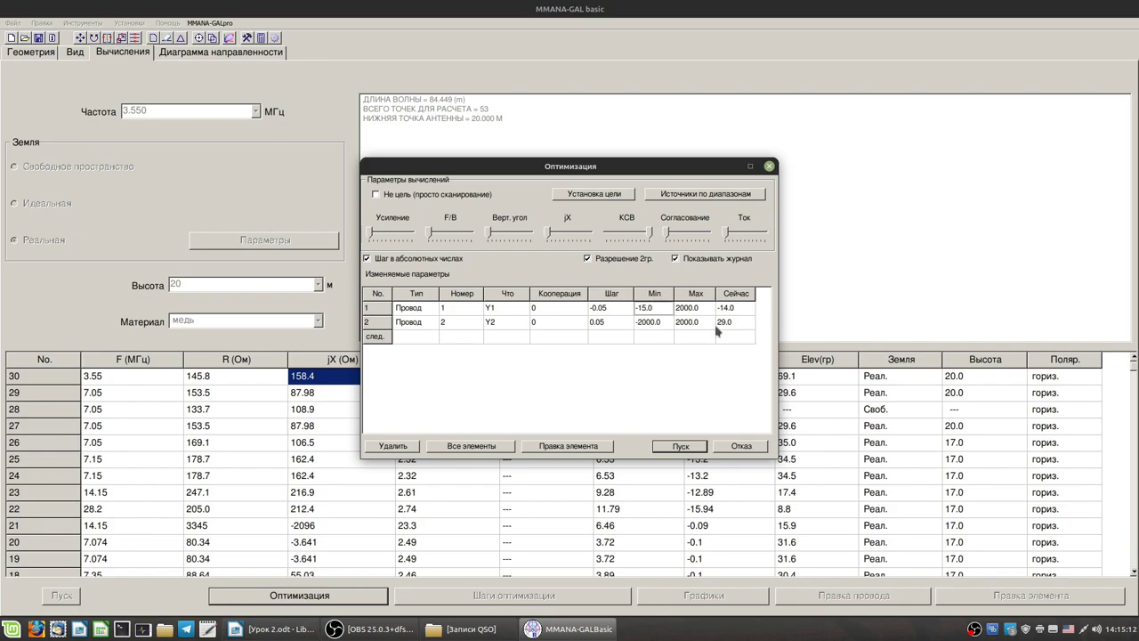
click(684, 308)
text(-12.0)
Step: Limit Y2 of wire 2 to the range from 24 to 30
click(654, 326)
text(24)
key(Return)
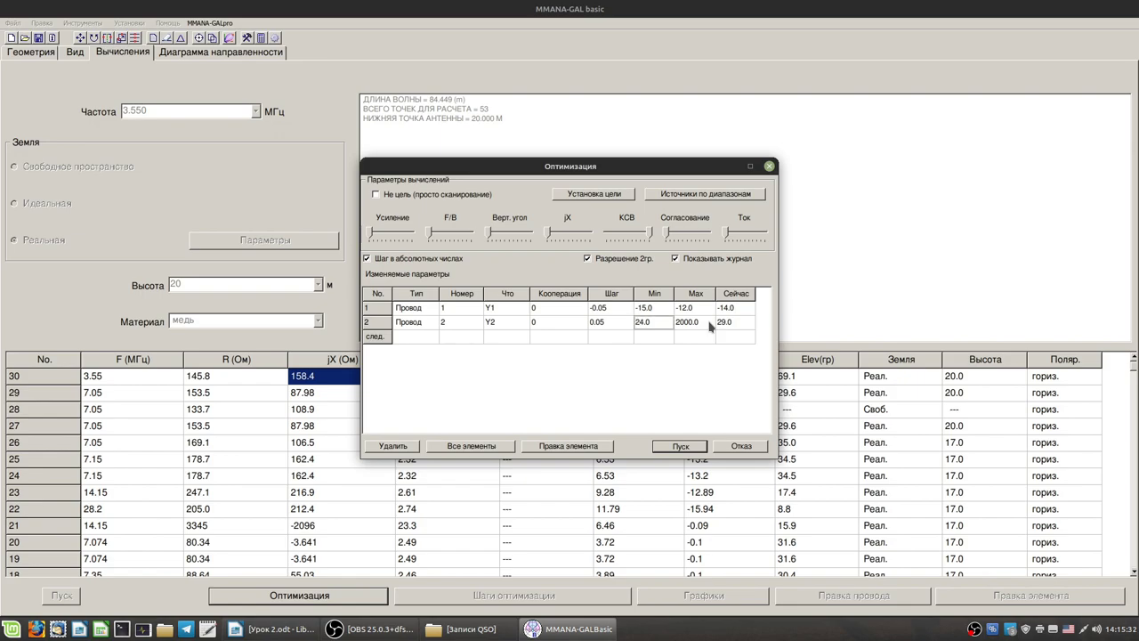
click(693, 324)
text(30)
key(Return)
Step: Run the multiband optimization, decline saving the optimization table as a file, and look through the optimization log
click(678, 446)
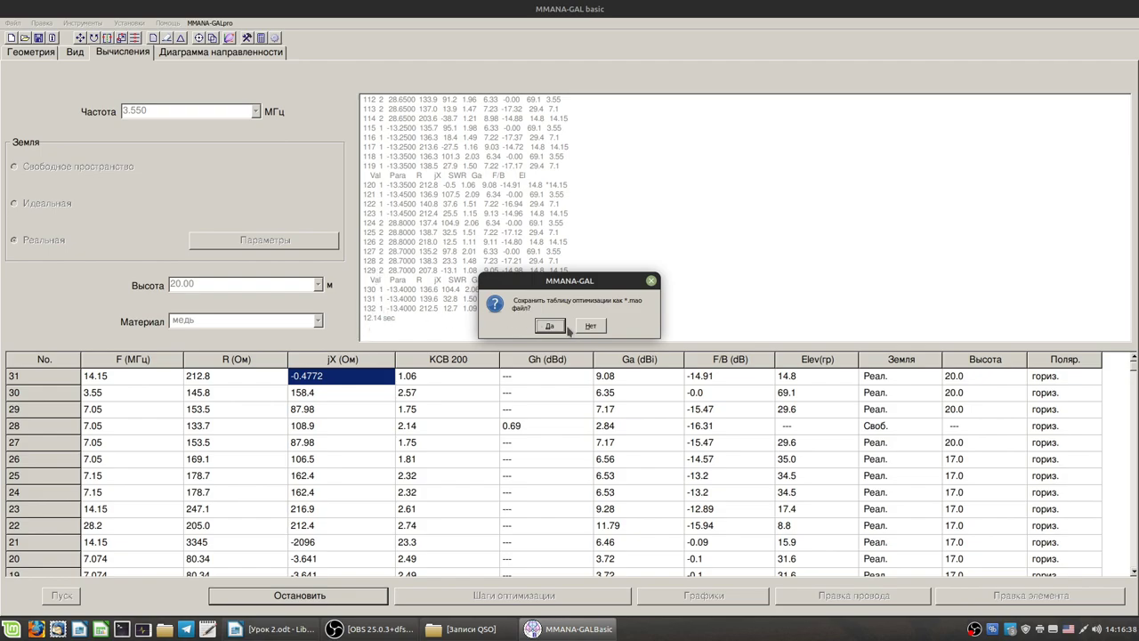
click(591, 326)
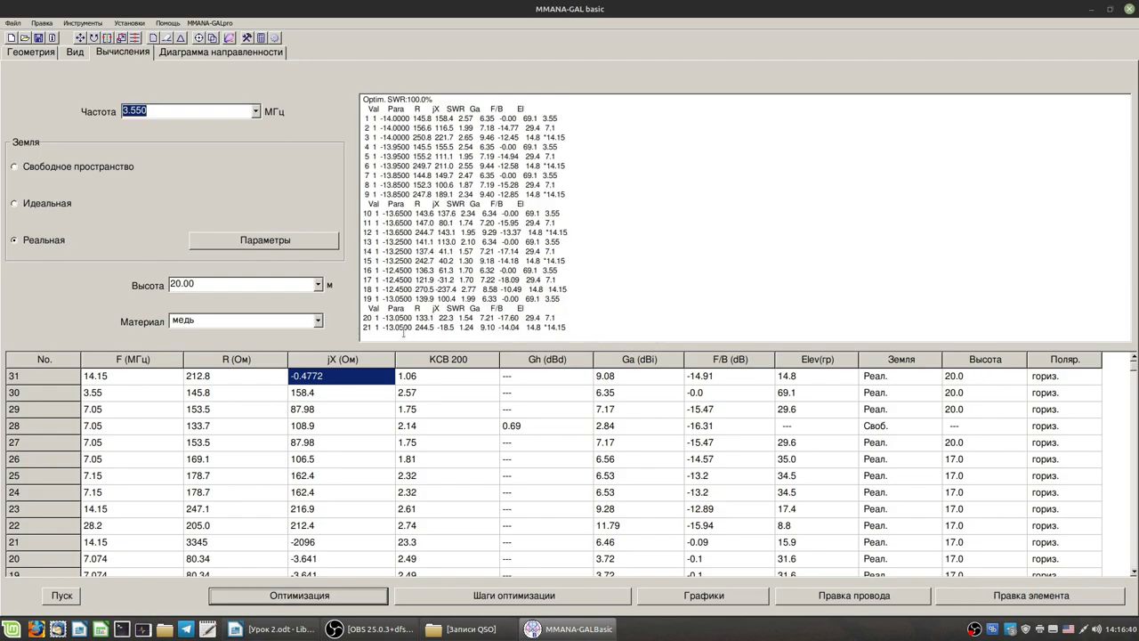
scroll(384, 275, down, 14)
scroll(395, 276, down, 20)
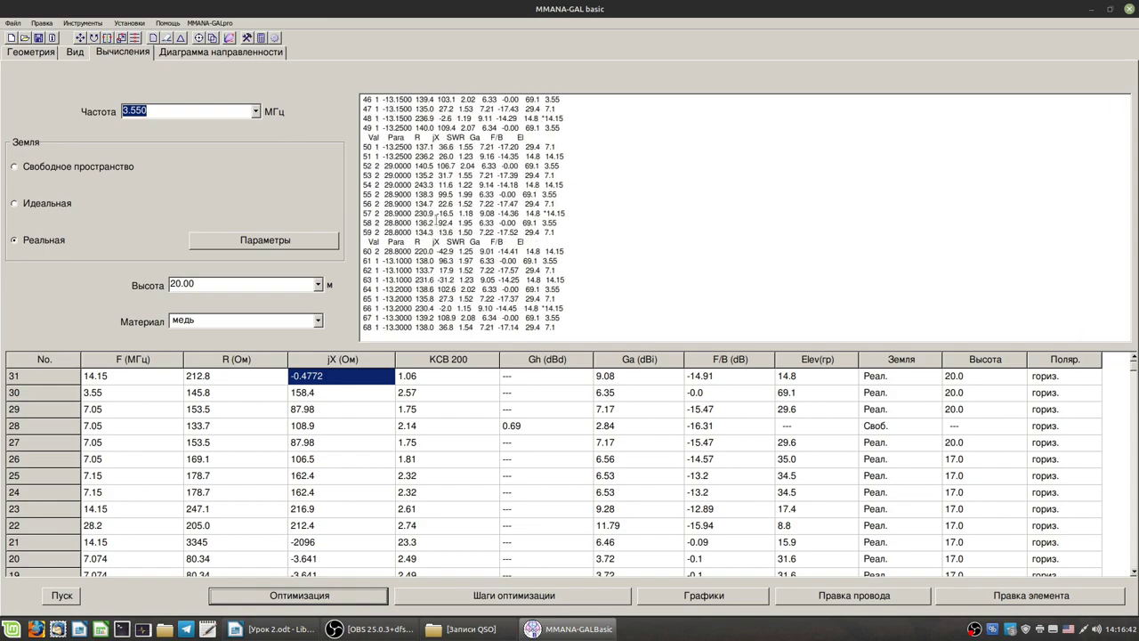
Step: Examine the last rows of the optimization log, checking the Y1 value tried for wire 1 and its SWR on each band
scroll(462, 229, down, 4)
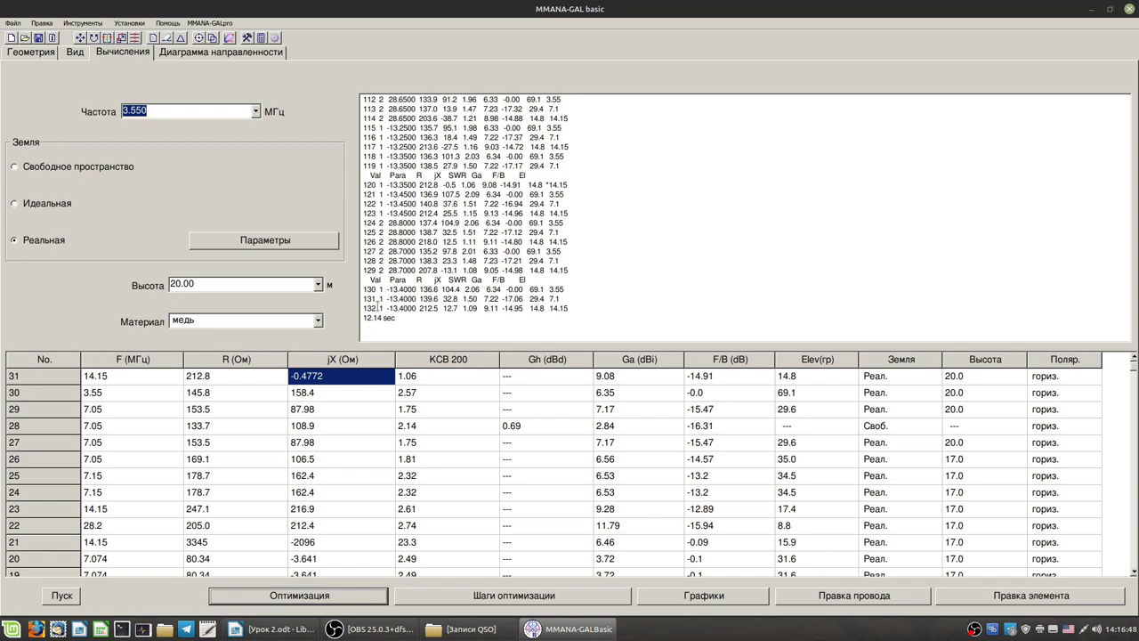
drag(366, 308, 532, 307)
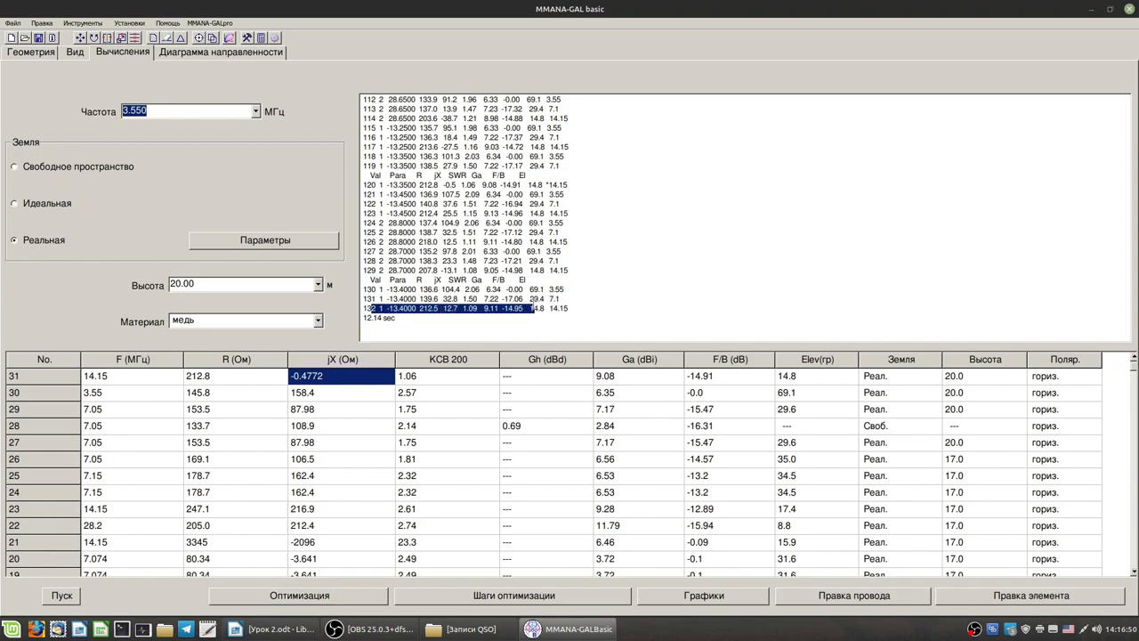
click(532, 308)
drag(389, 269, 409, 270)
click(395, 303)
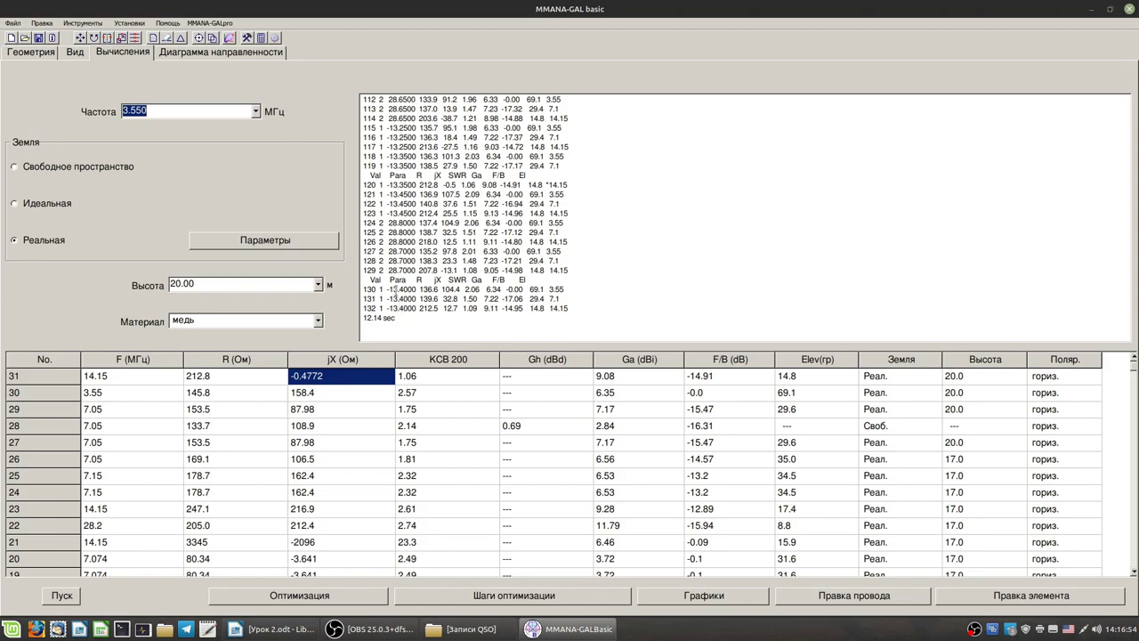
drag(392, 308, 408, 308)
Step: Inspect the optimized antenna's two wires and their current distribution in the 3D view
click(75, 54)
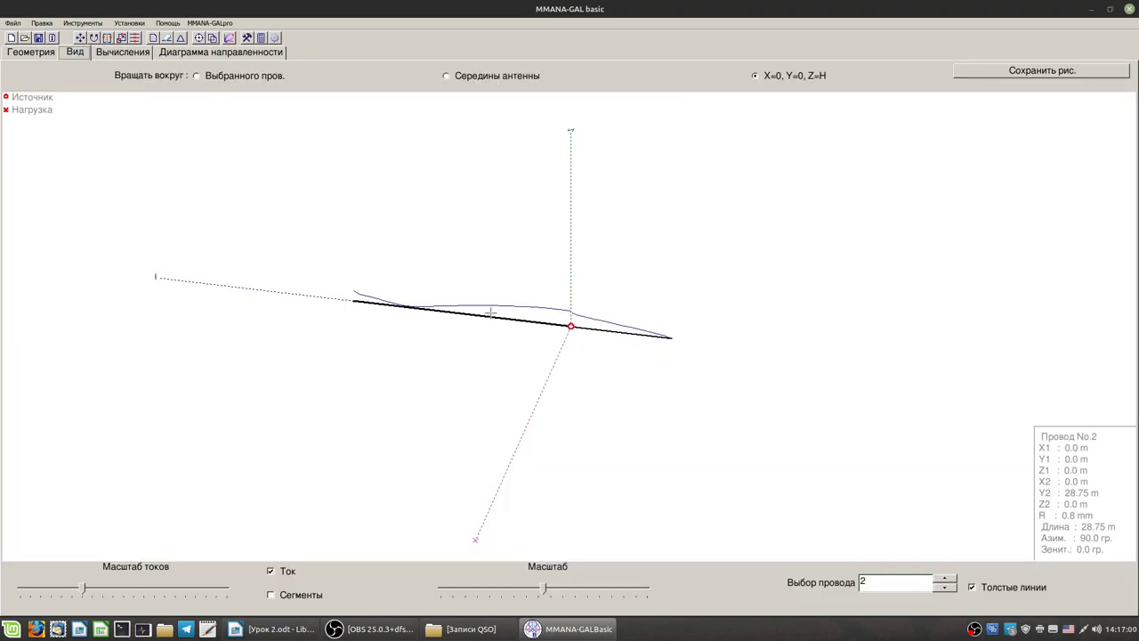
drag(490, 311, 492, 317)
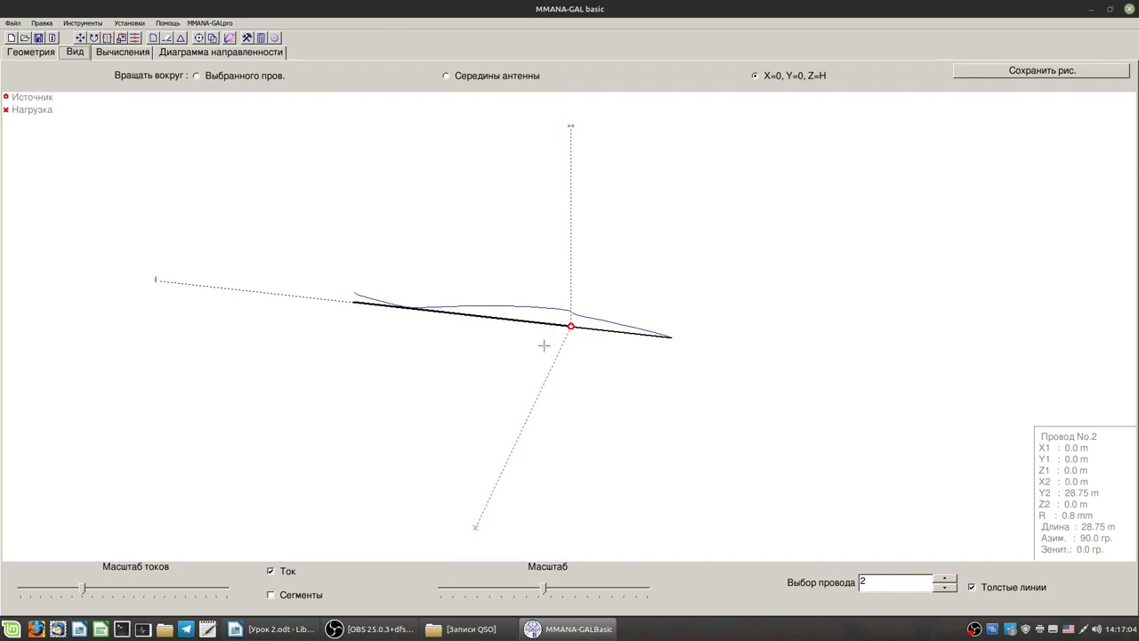
click(606, 330)
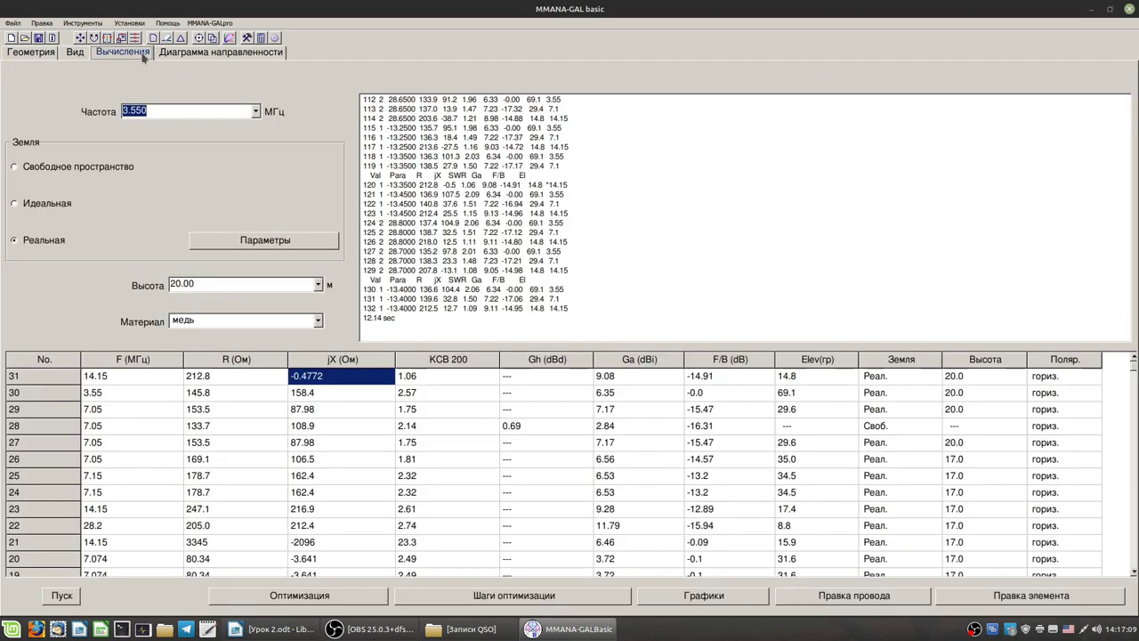
Step: Calculate the optimized antenna at 3.550 MHz and at 3.650 MHz
click(143, 56)
click(73, 598)
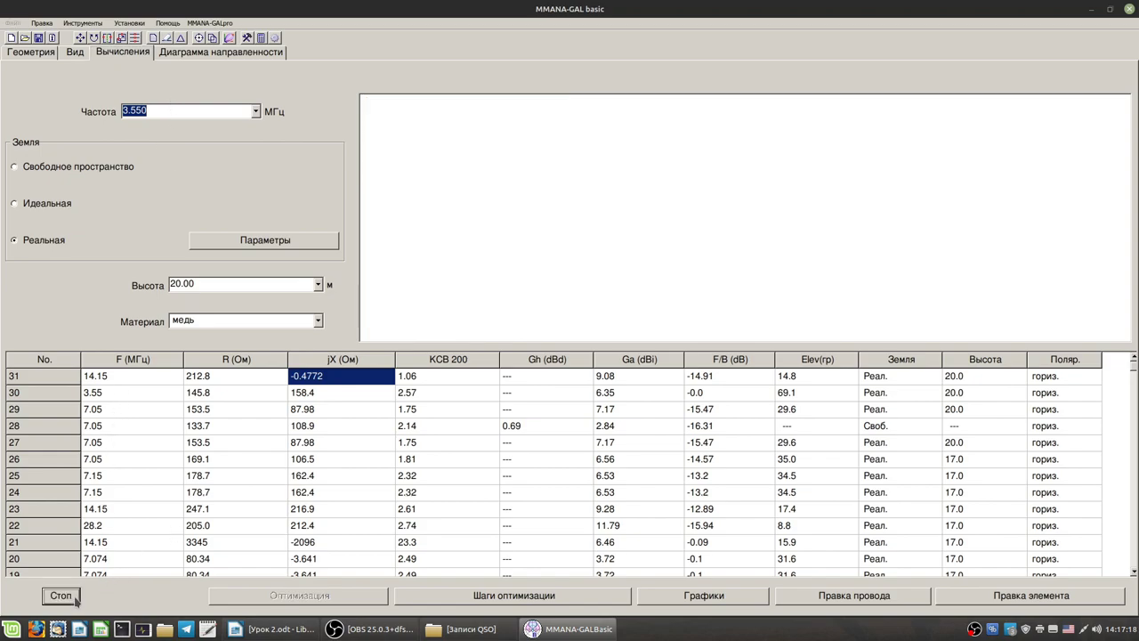
click(253, 111)
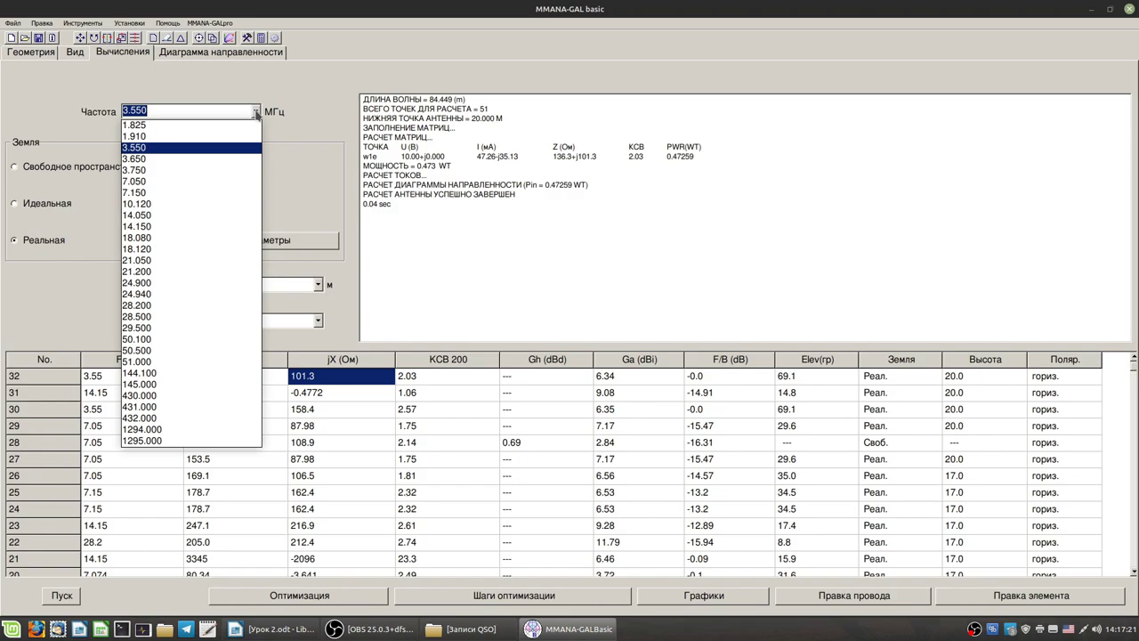
click(178, 160)
click(58, 598)
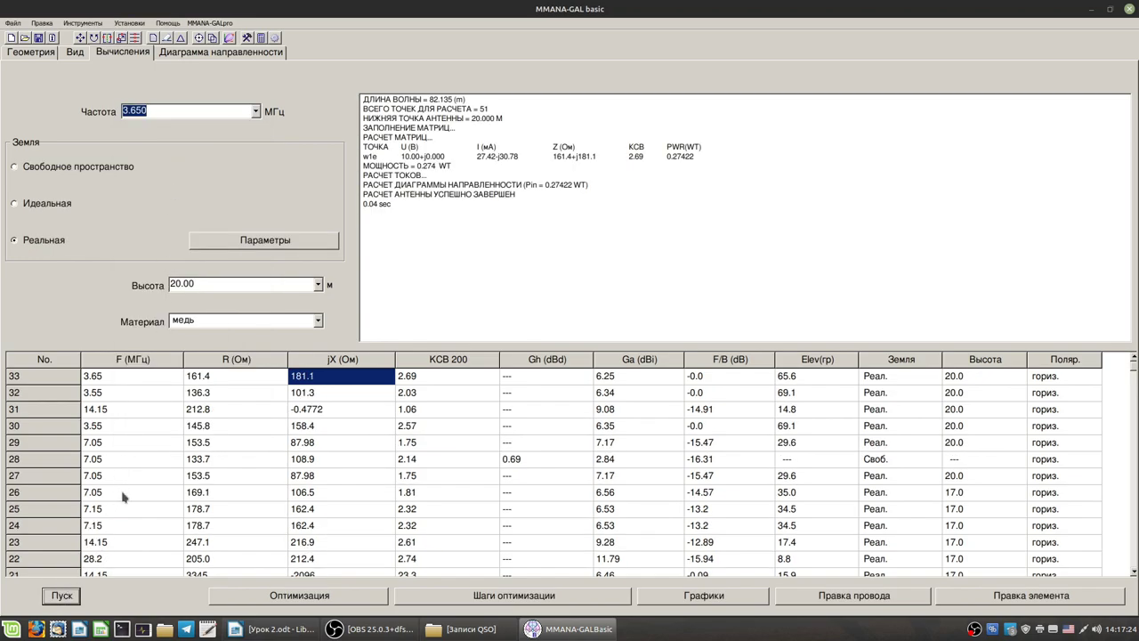
click(418, 381)
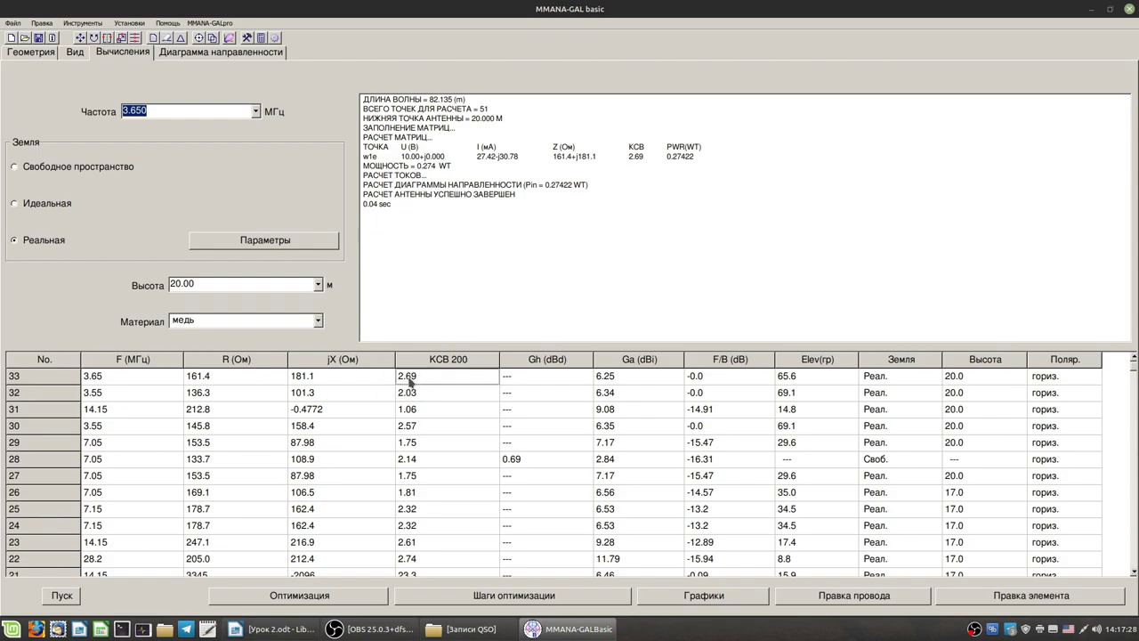
Step: Calculate the antenna at 7.150 MHz and at 7.10 MHz
click(255, 111)
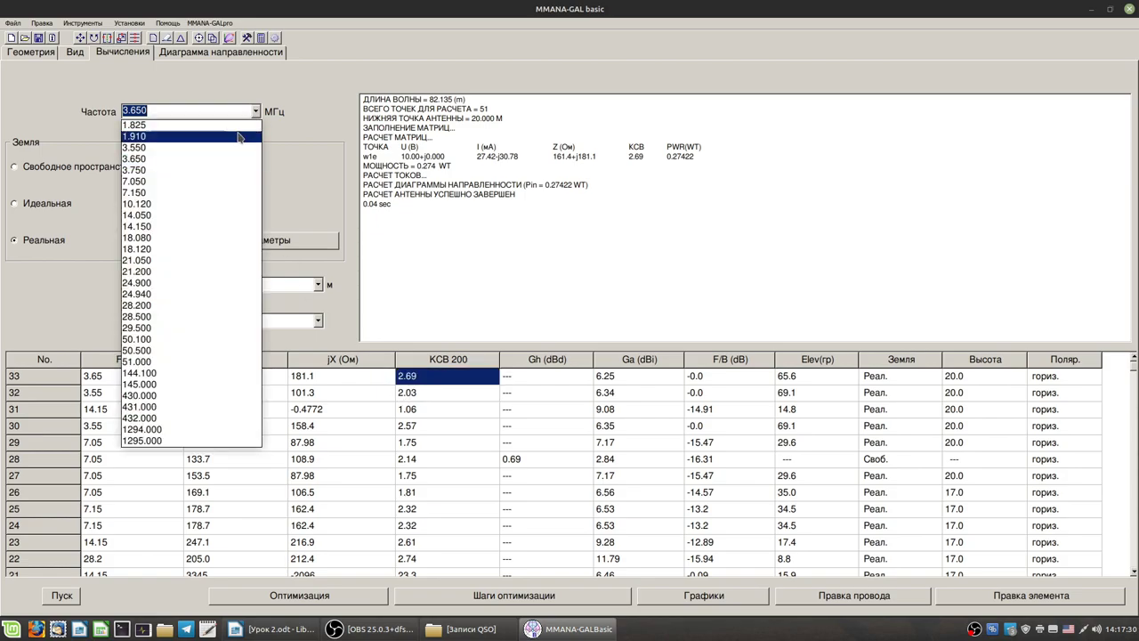
click(172, 193)
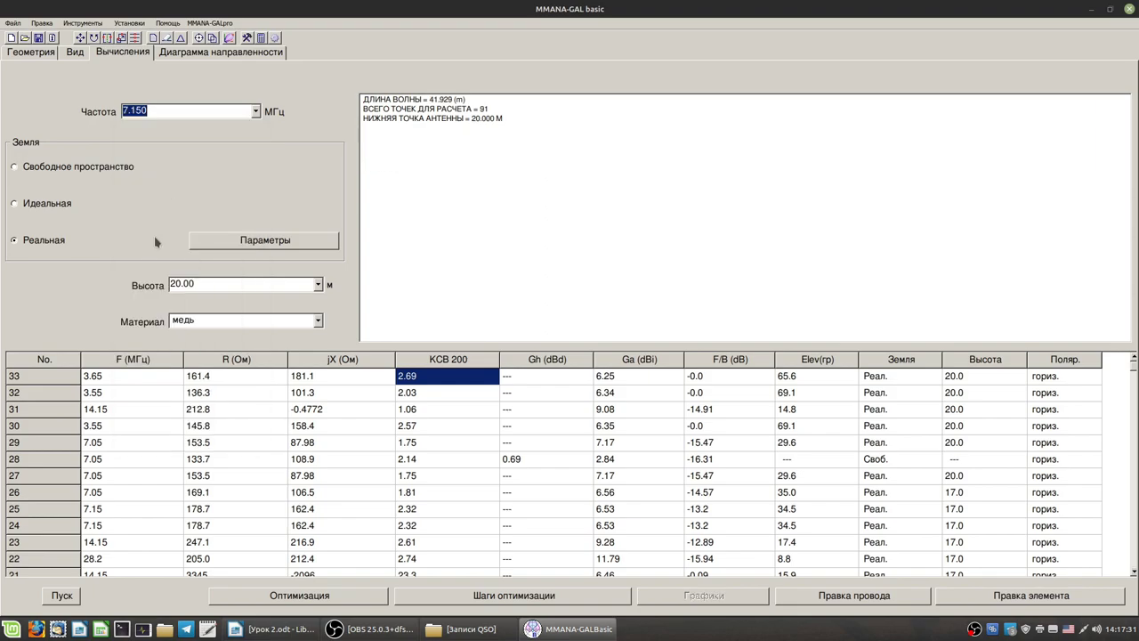
click(61, 595)
click(144, 110)
key(BackSpace)
key(BackSpace)
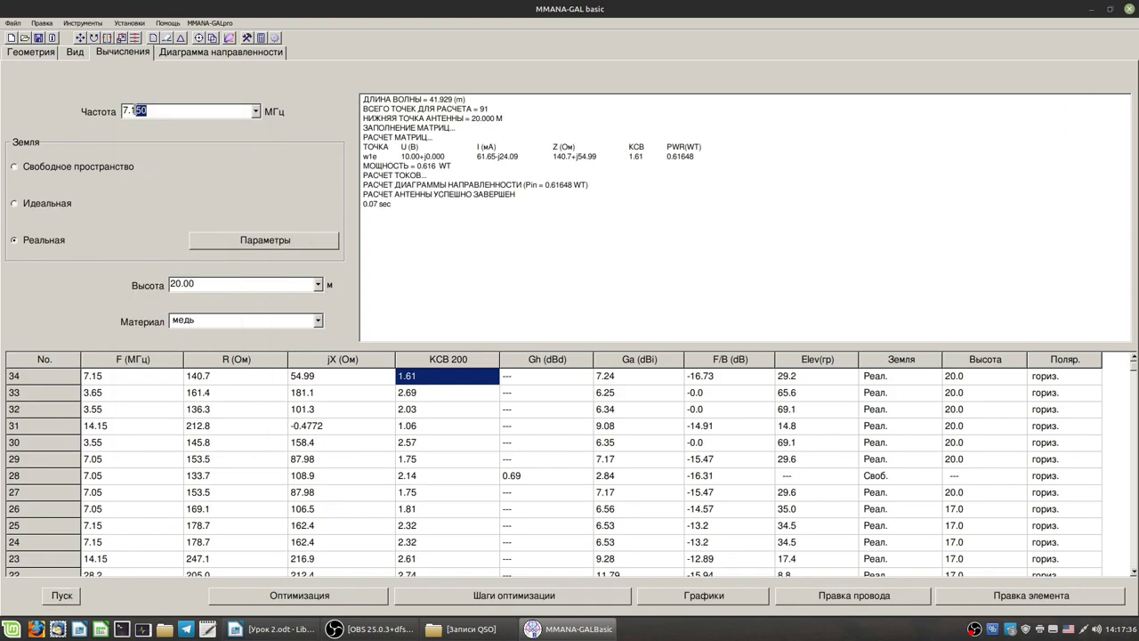
click(69, 594)
Step: Set the frequency to 7.05 MHz and calculate the antenna
click(136, 111)
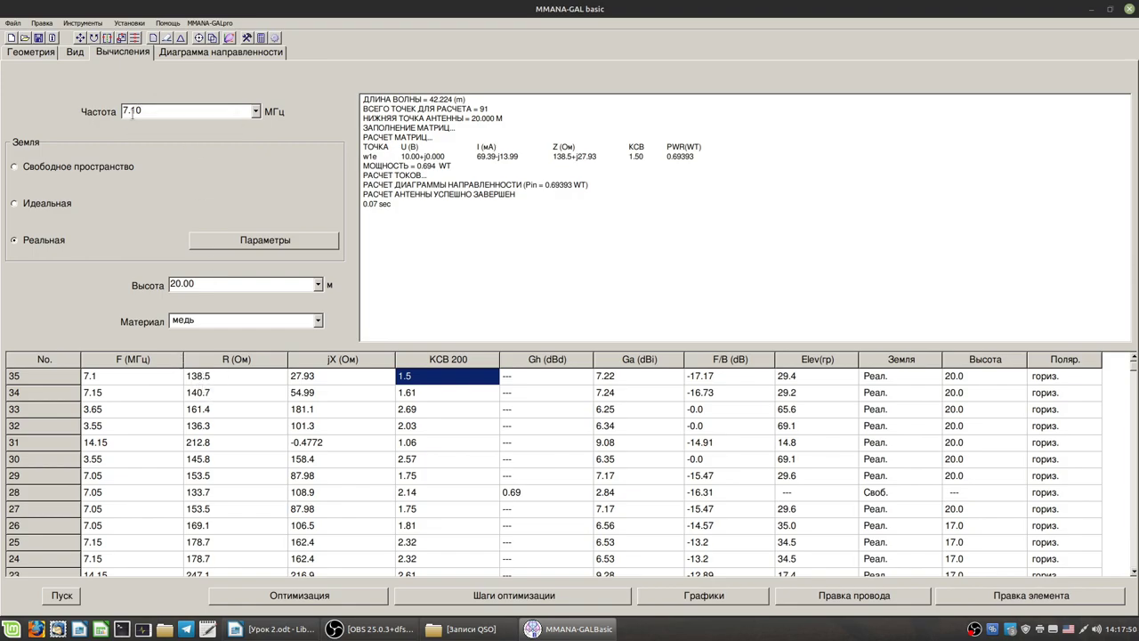
text(0)
key(Return)
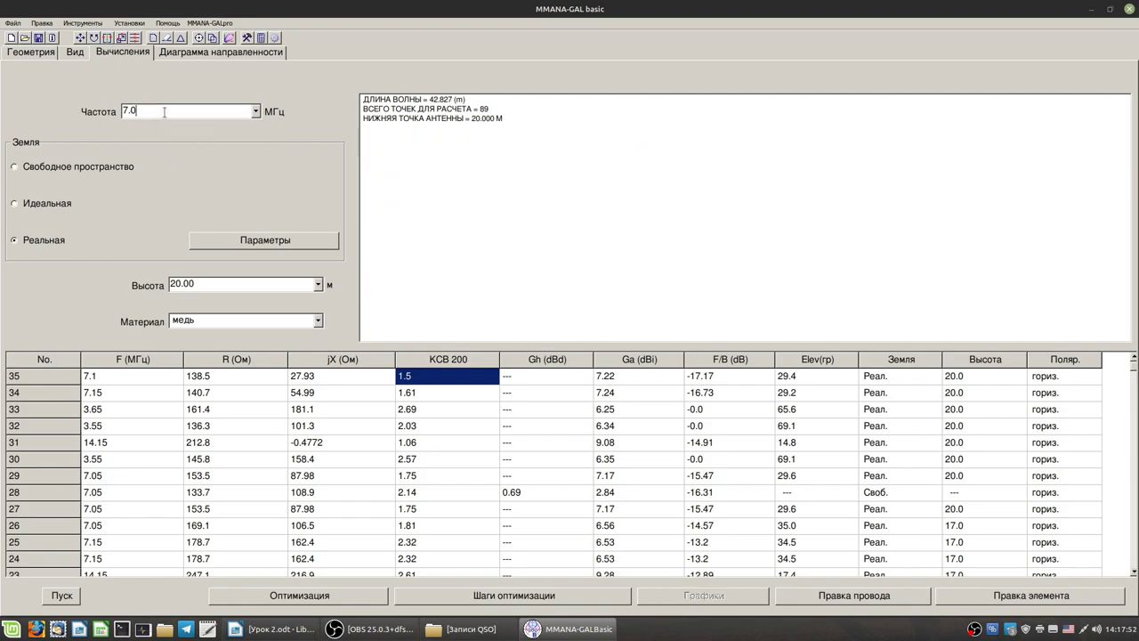
click(69, 596)
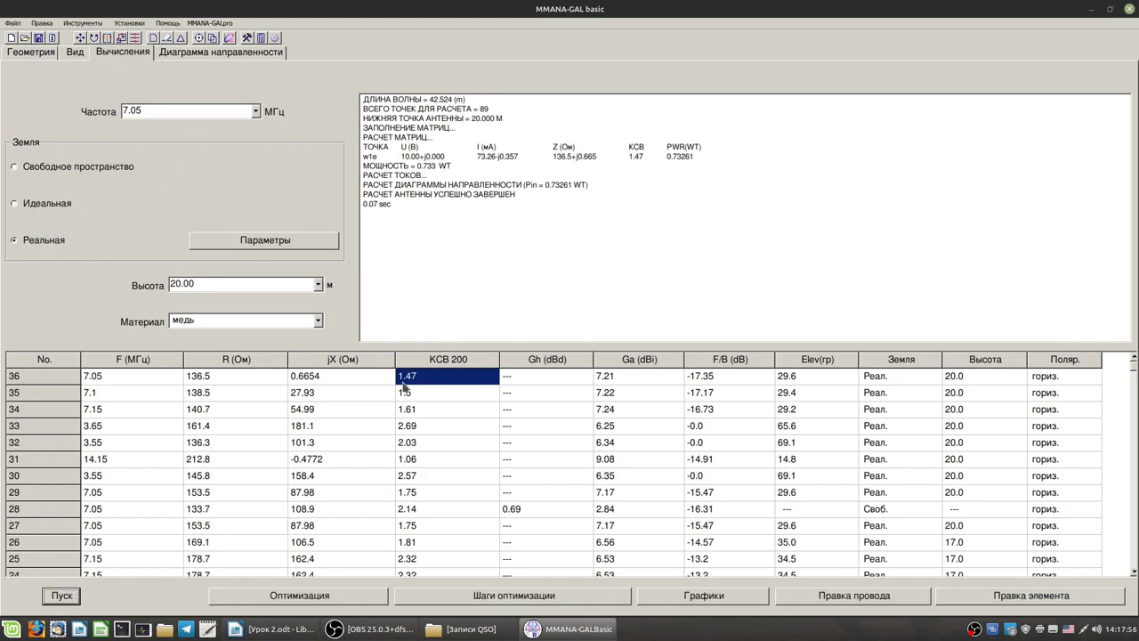
Step: Calculate the antenna at 14.150 MHz, then recalculate it at 3.550 MHz
click(256, 112)
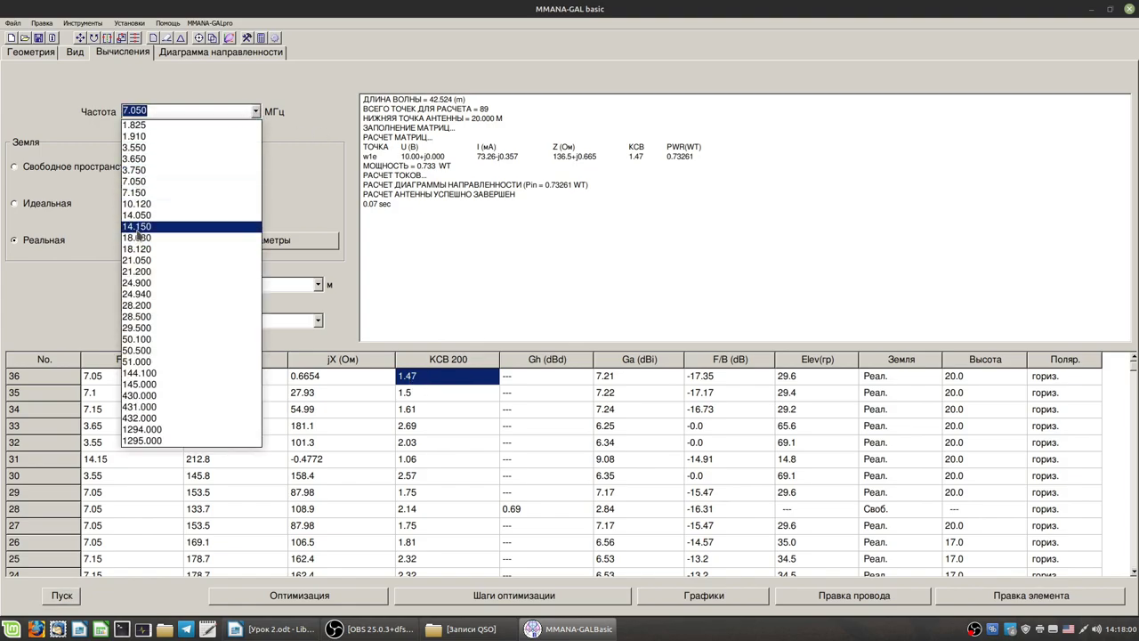
click(197, 226)
click(61, 595)
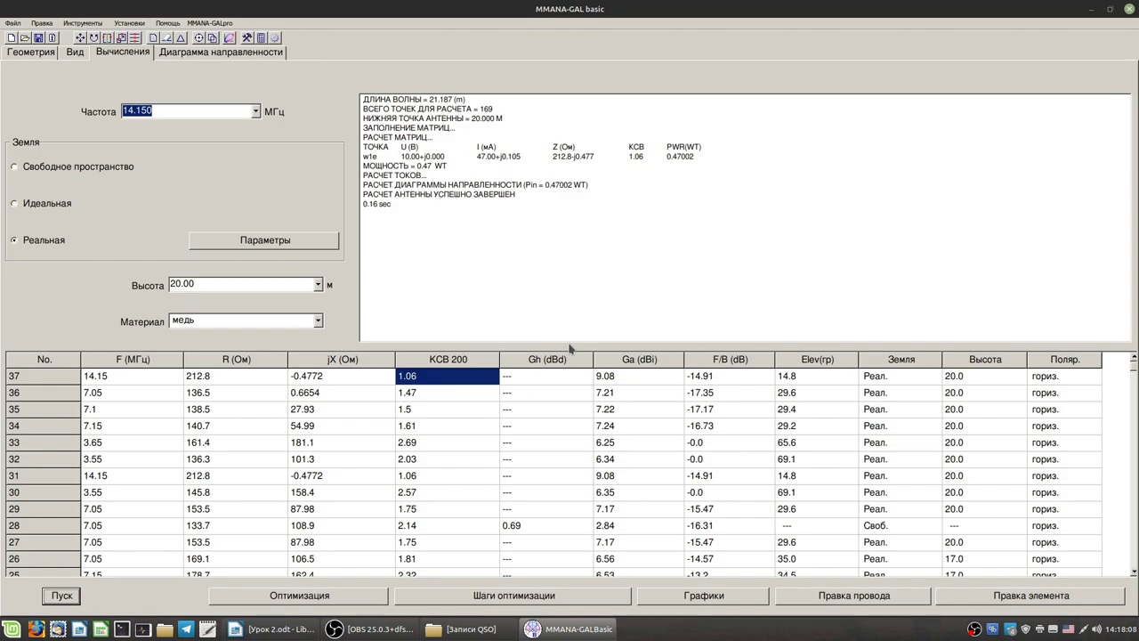
click(403, 465)
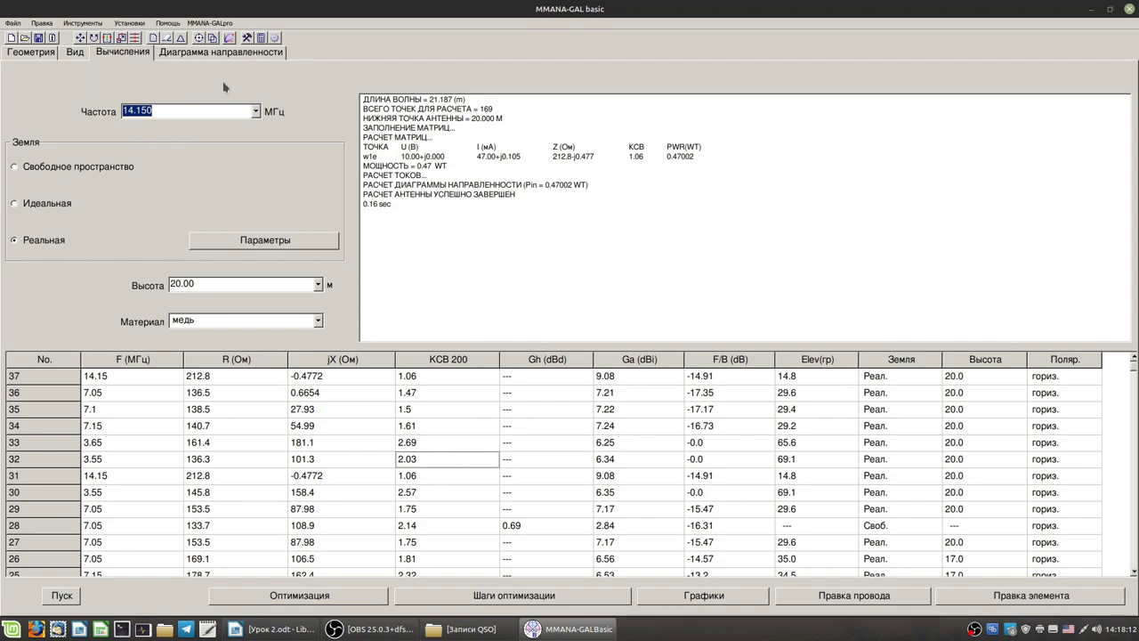
click(255, 111)
click(195, 162)
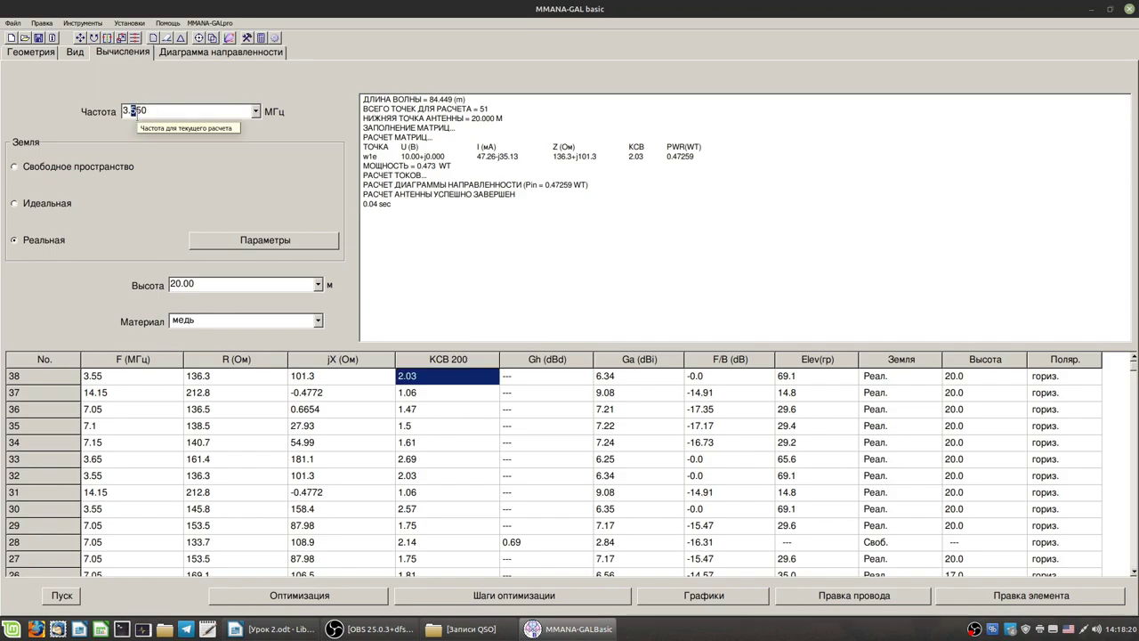
Step: Plot the SWR curve centred on 3.55 MHz over a 400 kHz band, using the whole grid plus additional points
click(703, 602)
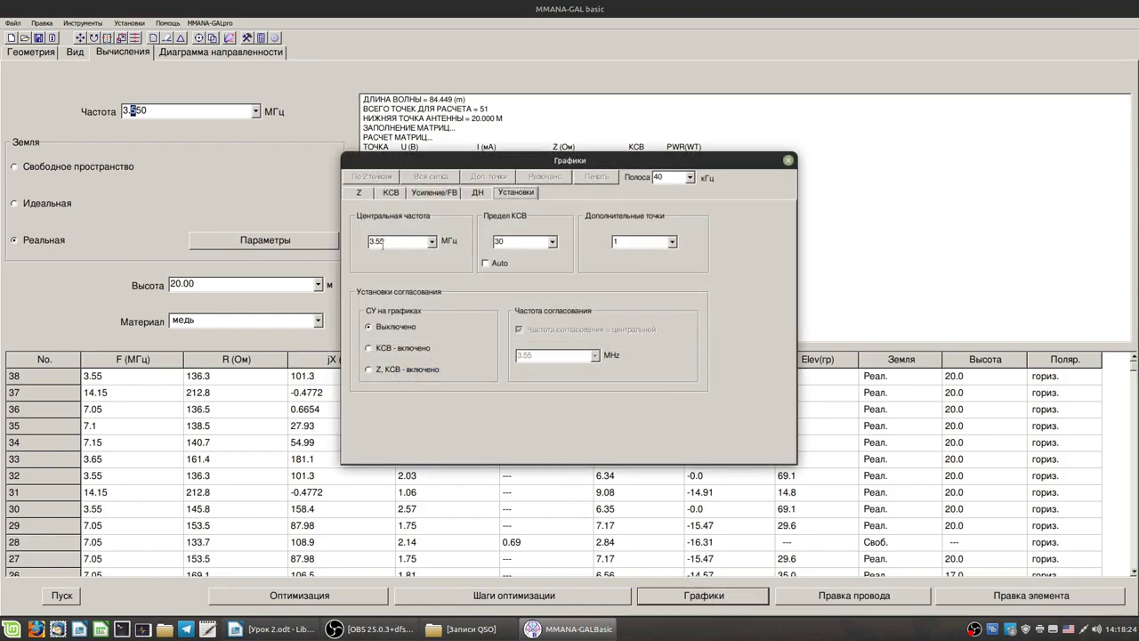
click(391, 194)
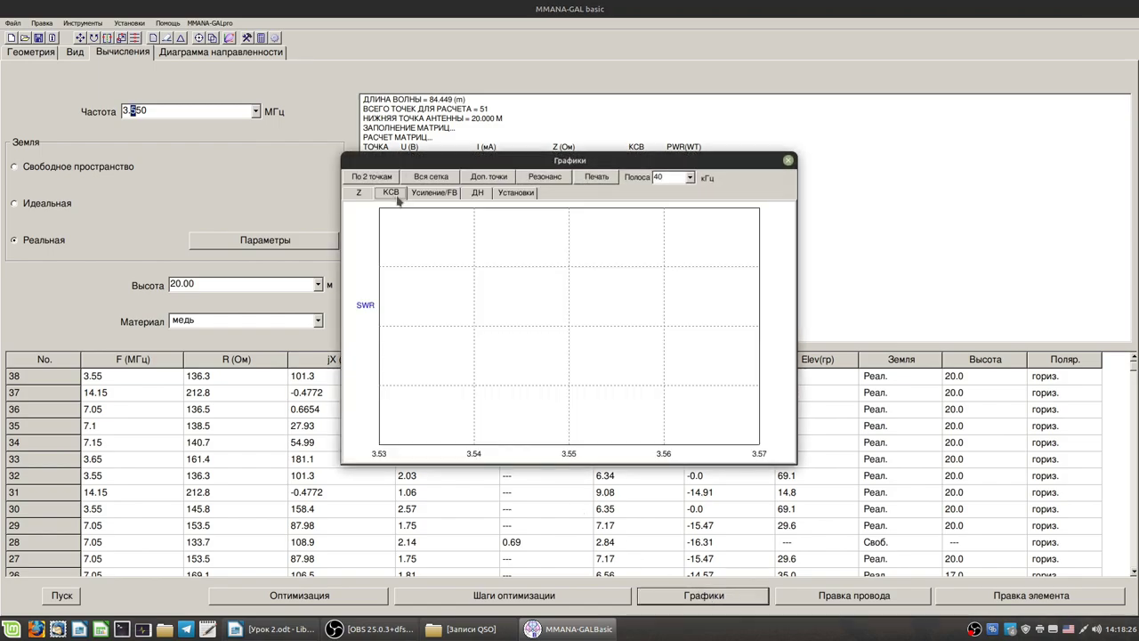
click(690, 178)
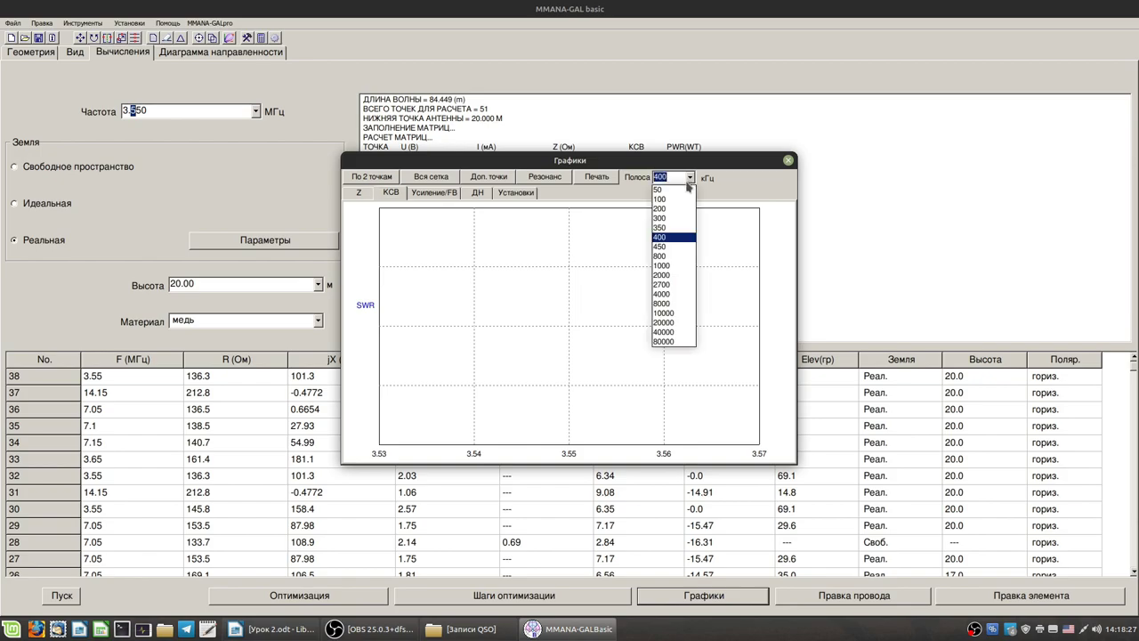
click(663, 237)
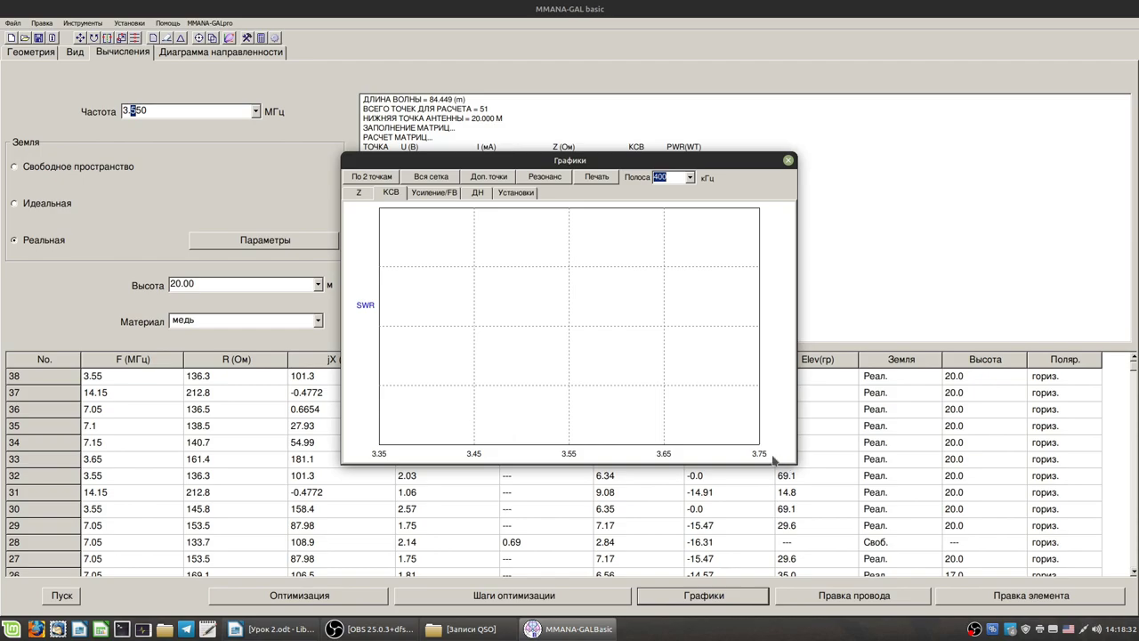
click(452, 181)
click(498, 180)
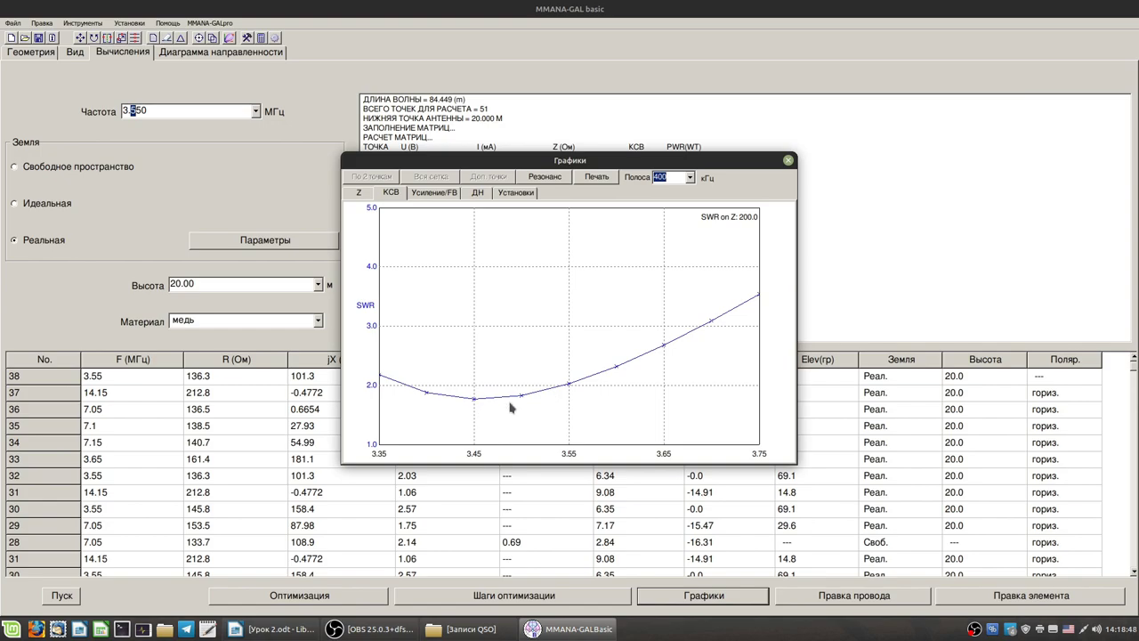
Step: Close the SWR graph, set the calculation frequency to 3.450 MHz and calculate the antenna
click(787, 161)
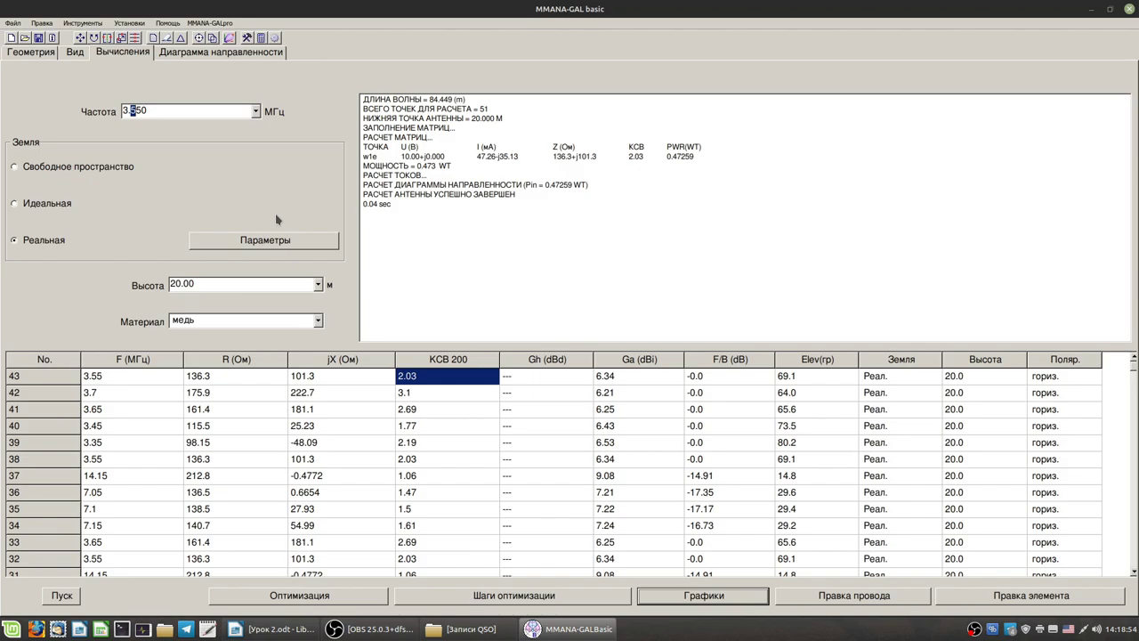
click(147, 111)
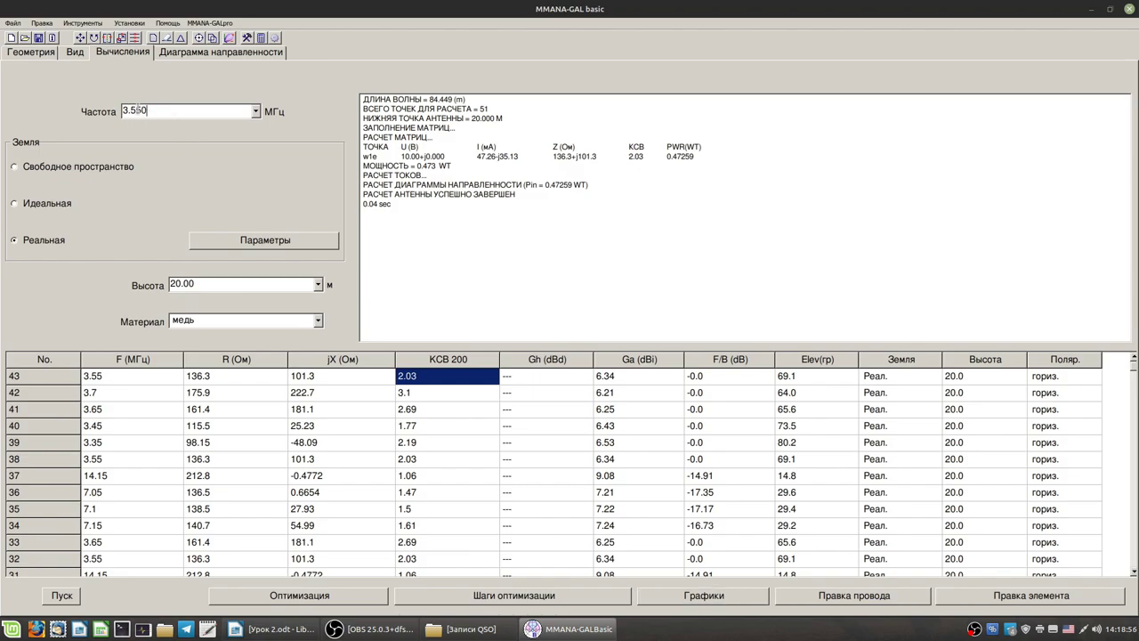
text(4)
click(63, 596)
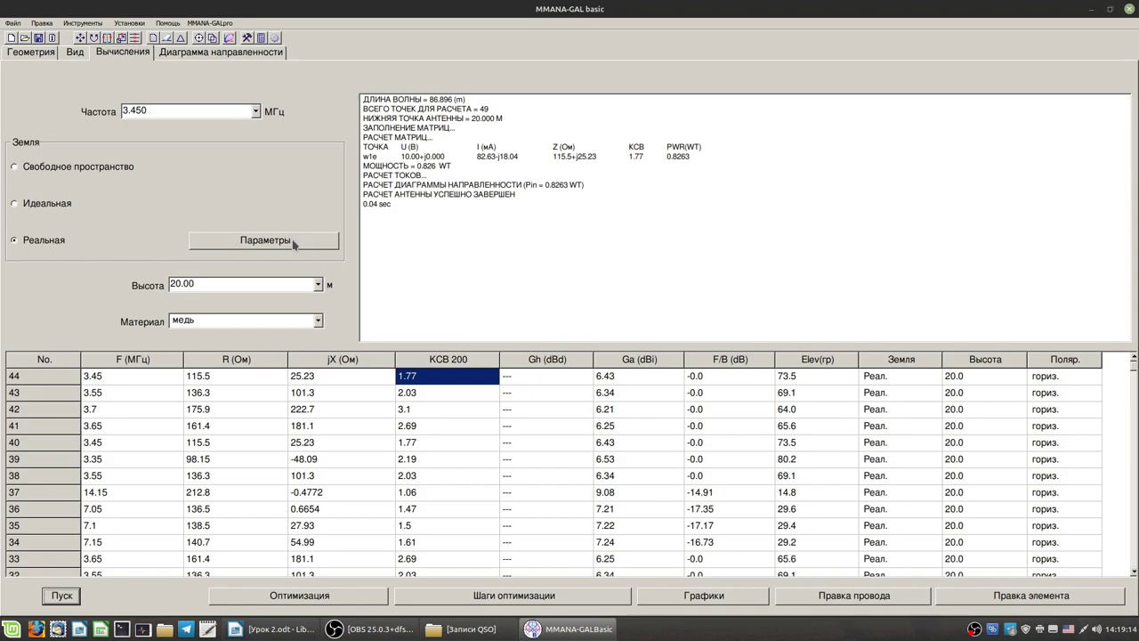
Step: Check the source frequencies by band, run the multi-band optimization with 3.55, 7.1 and 14.15 MHz, and decline saving the optimization table
click(300, 596)
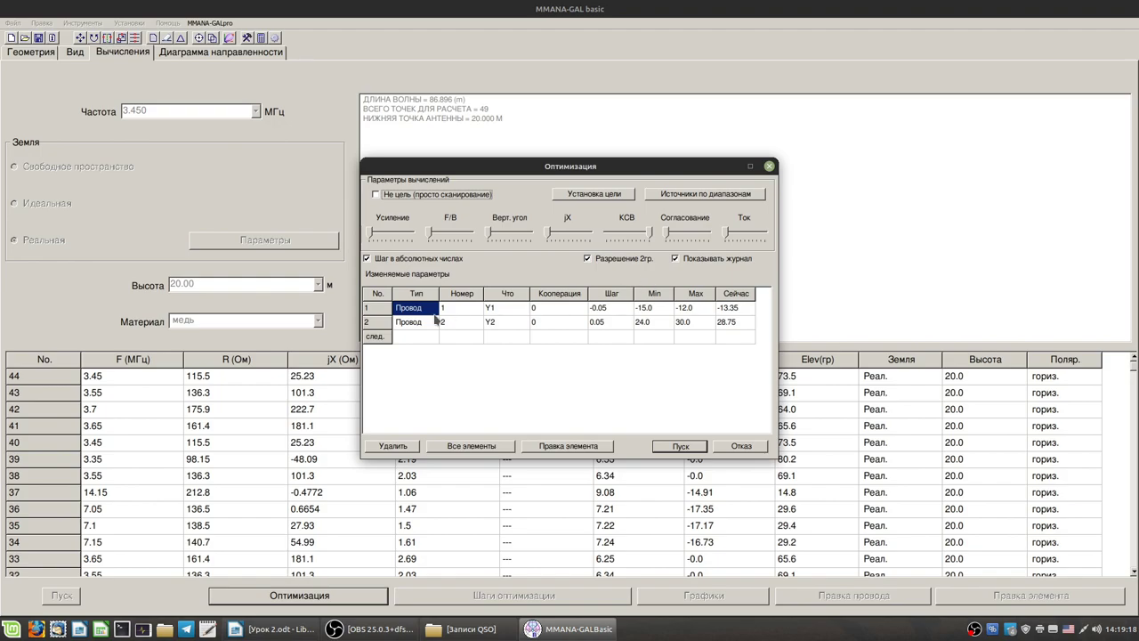
click(692, 196)
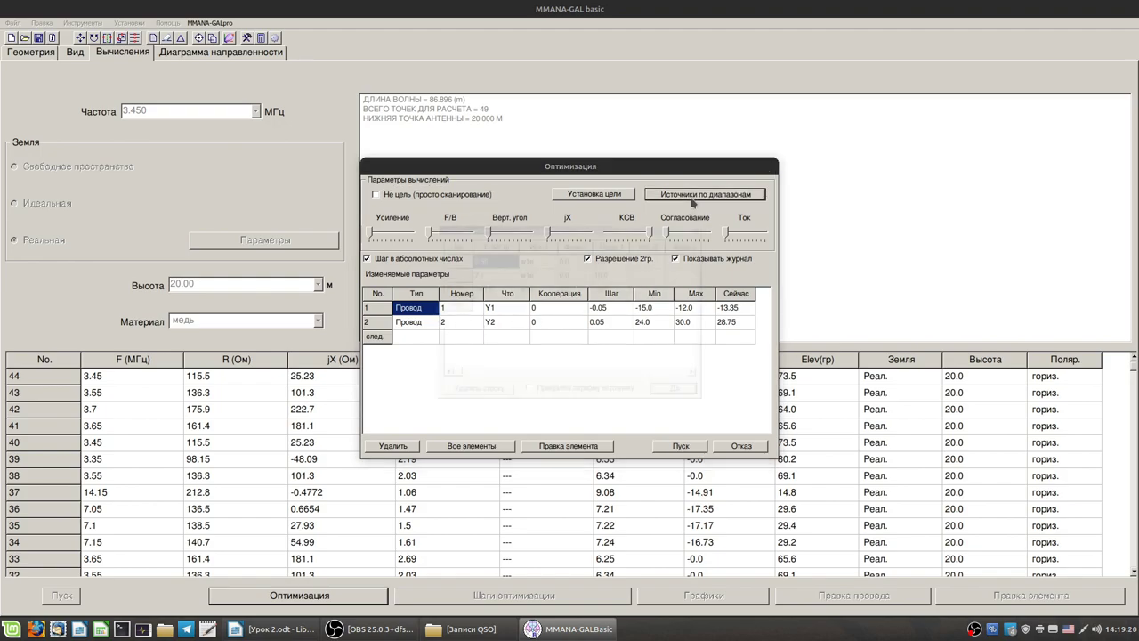
click(483, 259)
click(486, 259)
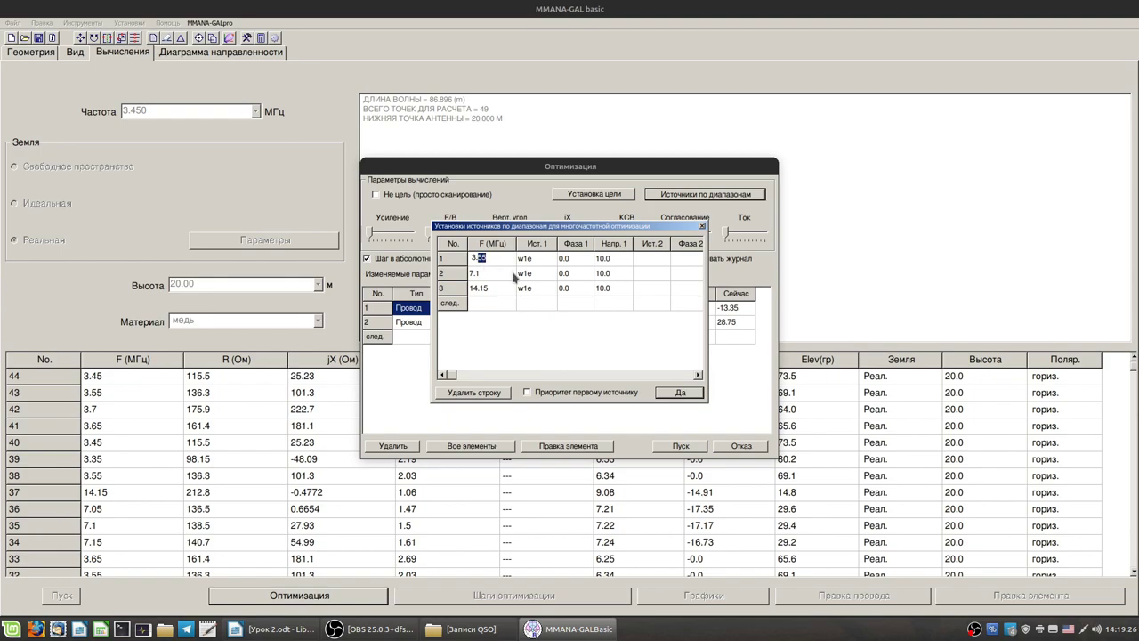
click(489, 259)
click(669, 395)
click(679, 445)
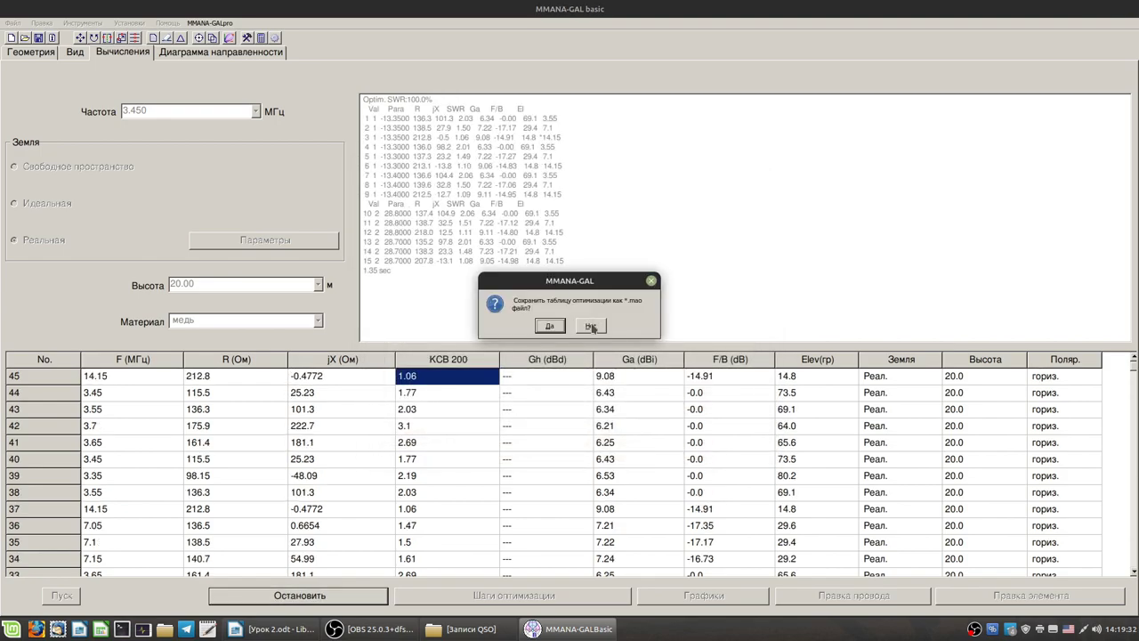
click(590, 324)
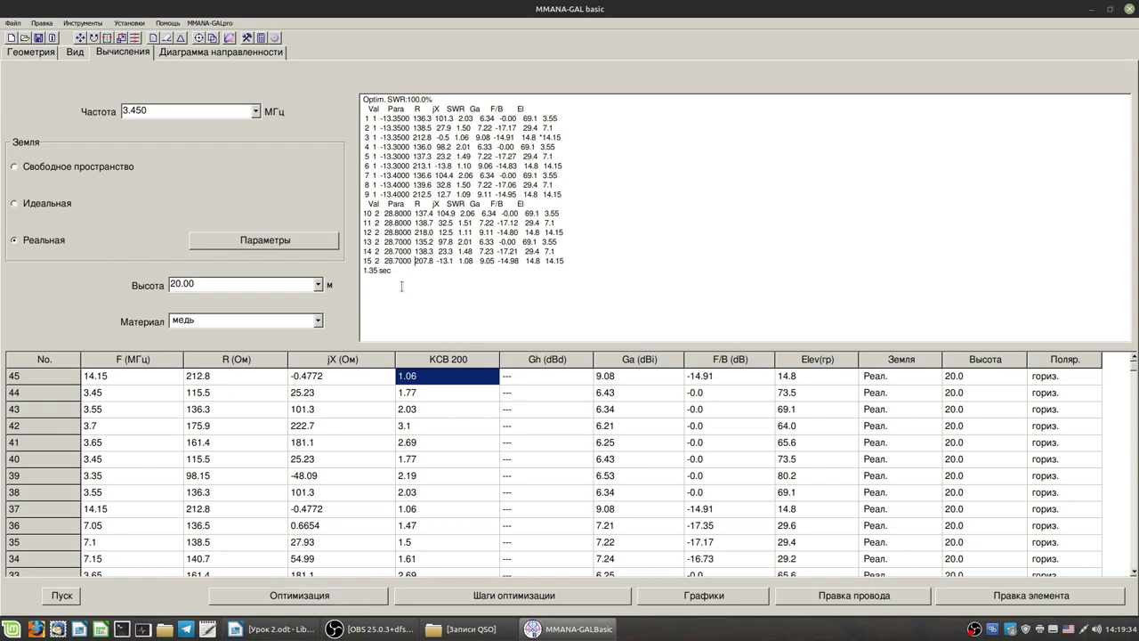
Step: Recalculate the antenna at 3.450 MHz and at 3.550 MHz
click(75, 597)
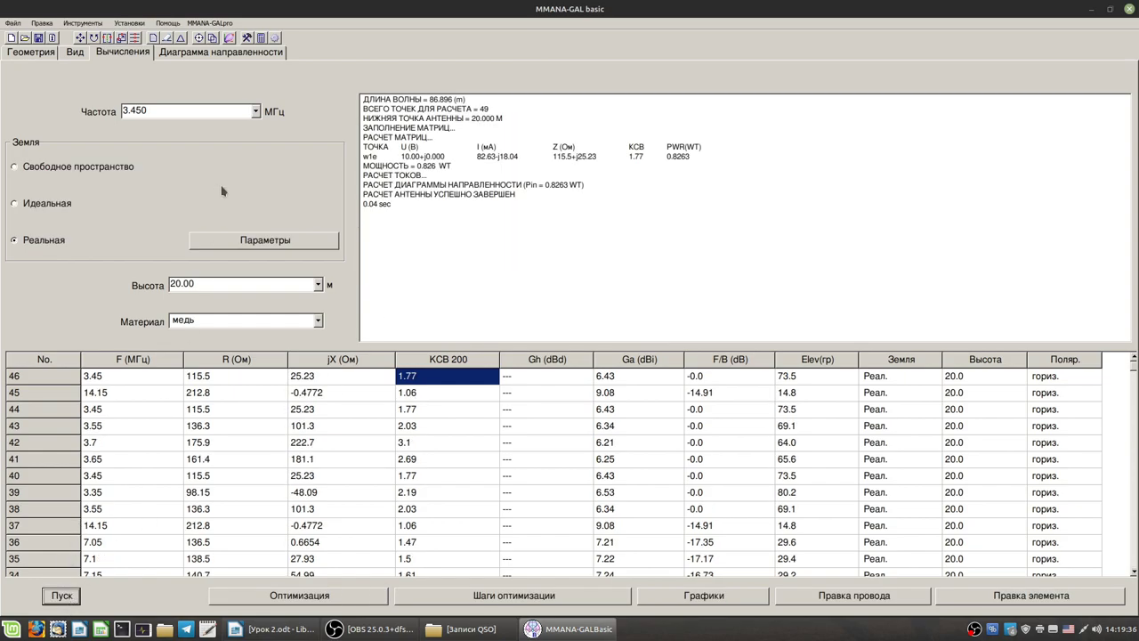
click(259, 117)
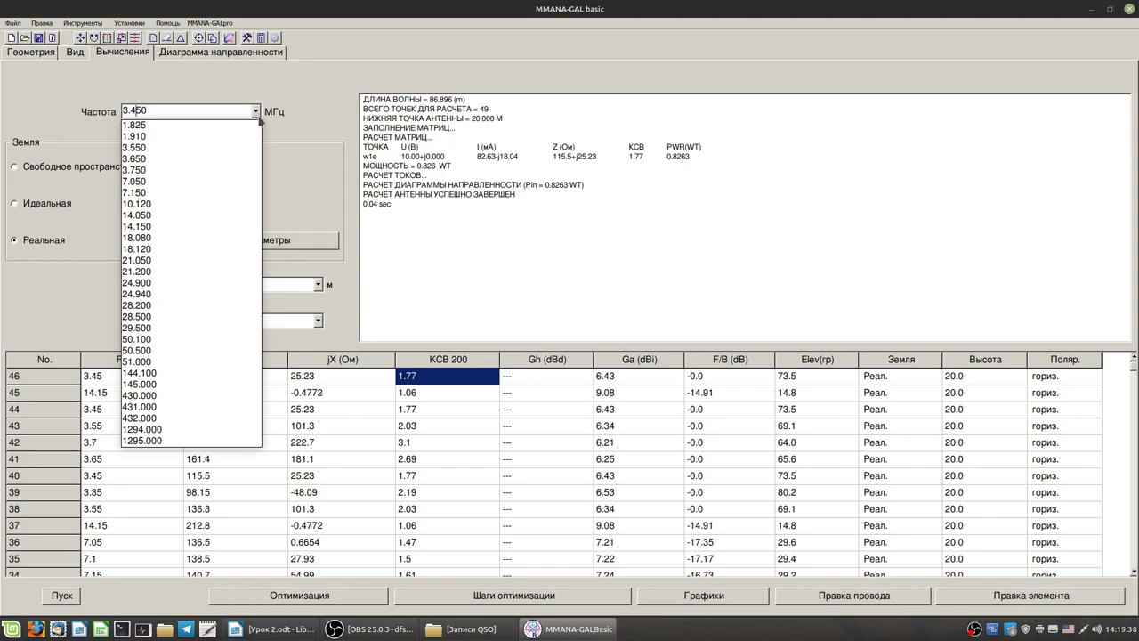
click(159, 147)
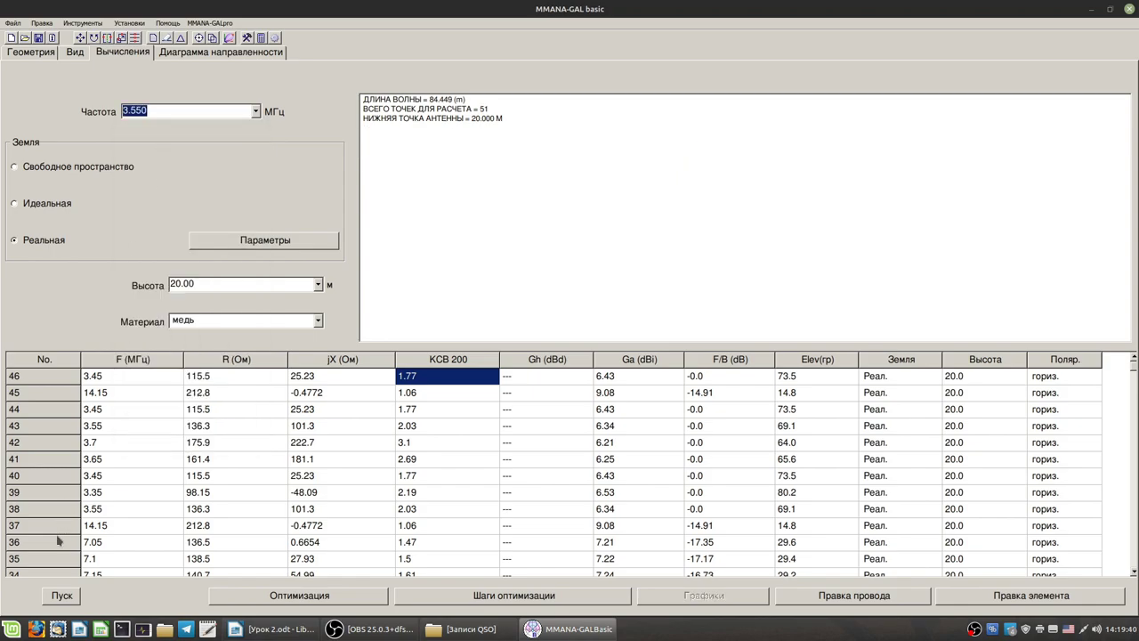
click(66, 597)
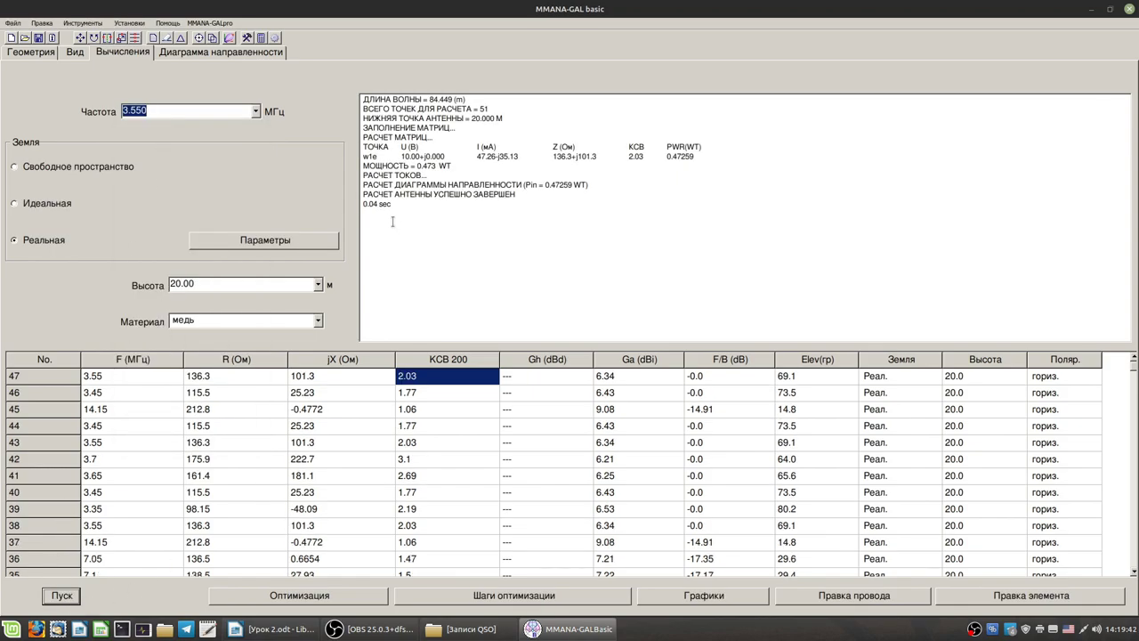
click(173, 530)
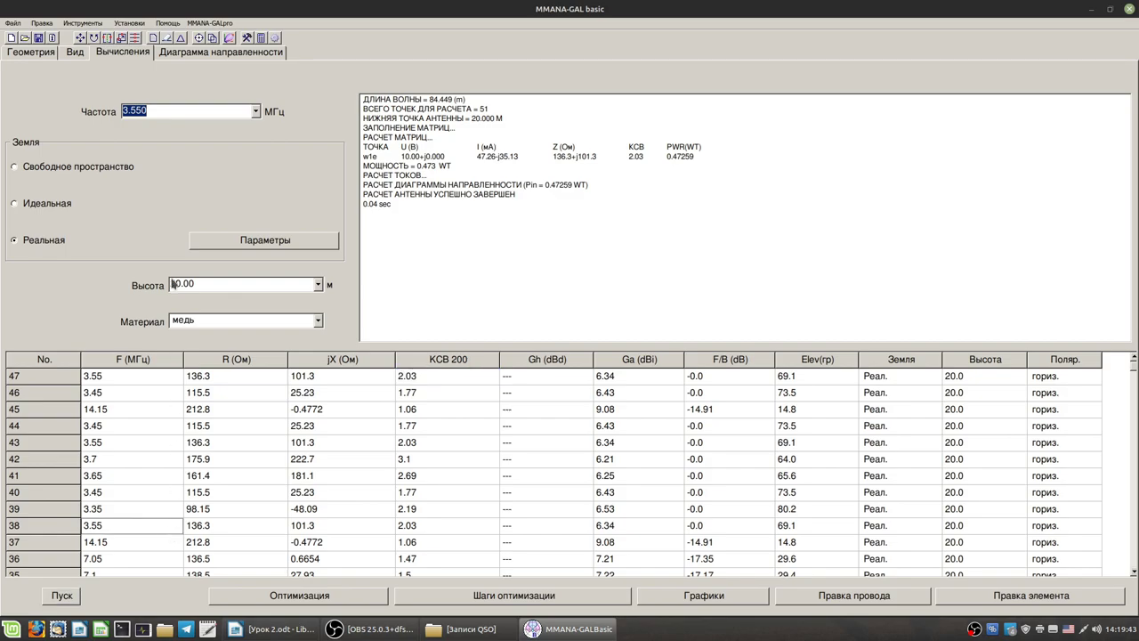
Step: Set the Y1 coordinate of wire 1 to -13.65 m in the antenna geometry
click(78, 53)
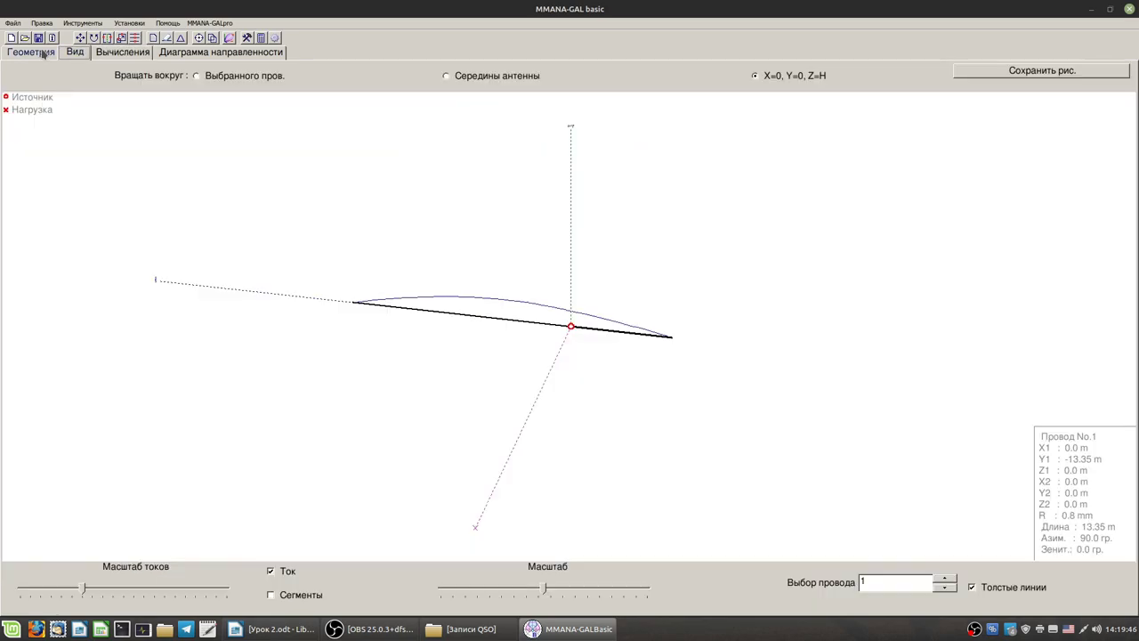
click(42, 54)
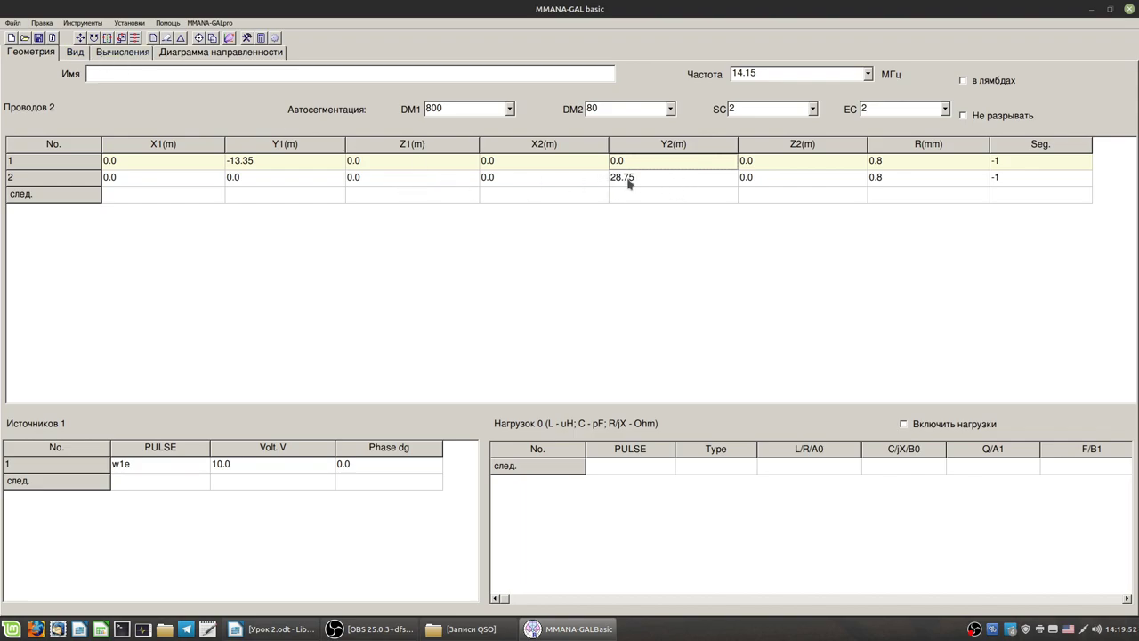
click(251, 164)
click(246, 161)
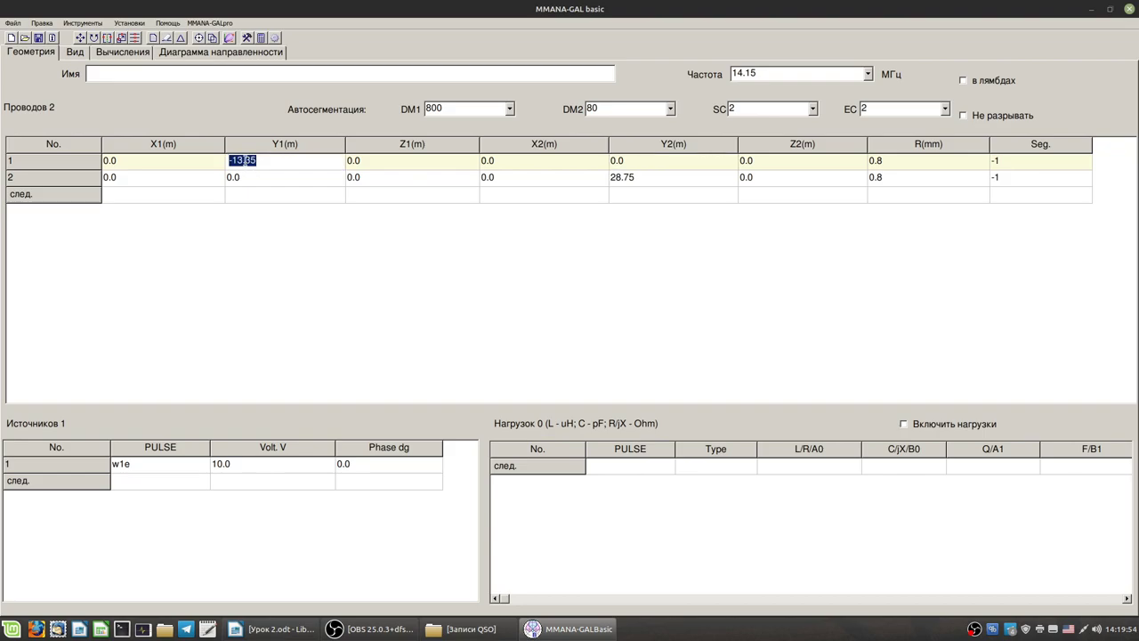
click(254, 161)
key(BackSpace)
text(6)
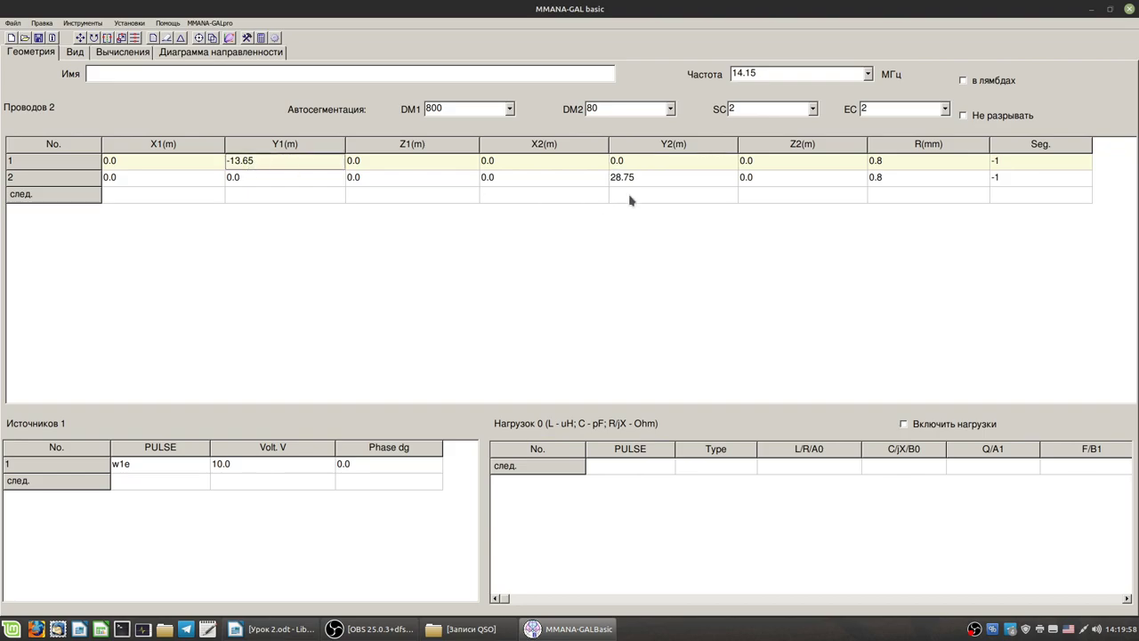
Step: Set the Y2 coordinate of wire 2 to 28.45 m in the antenna geometry
click(625, 178)
click(630, 177)
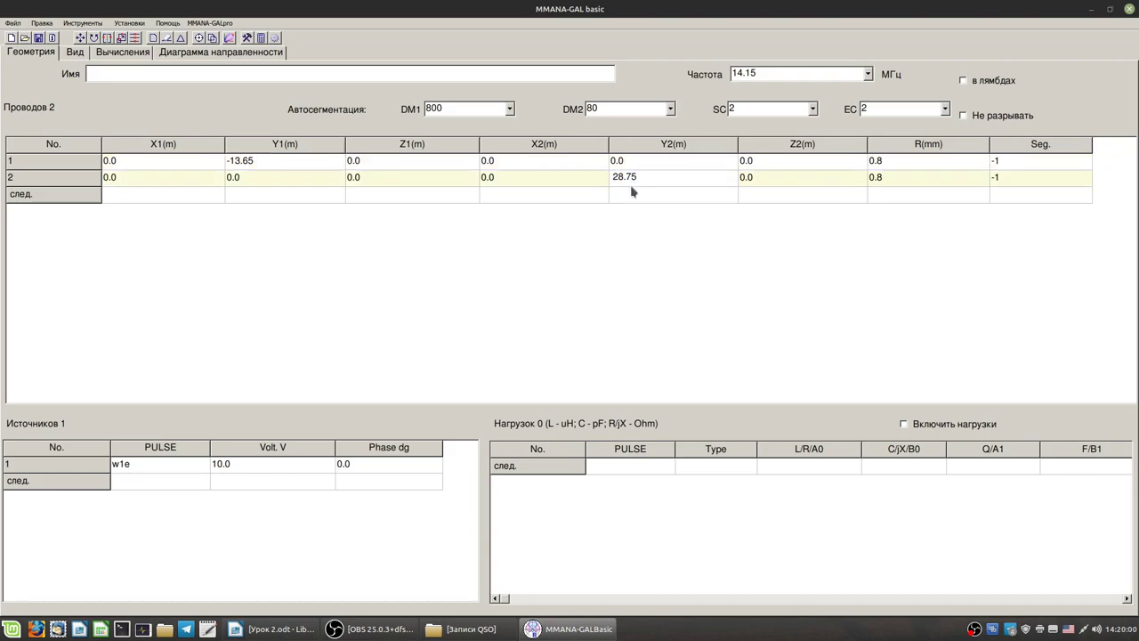
key(shift+Left)
text(4)
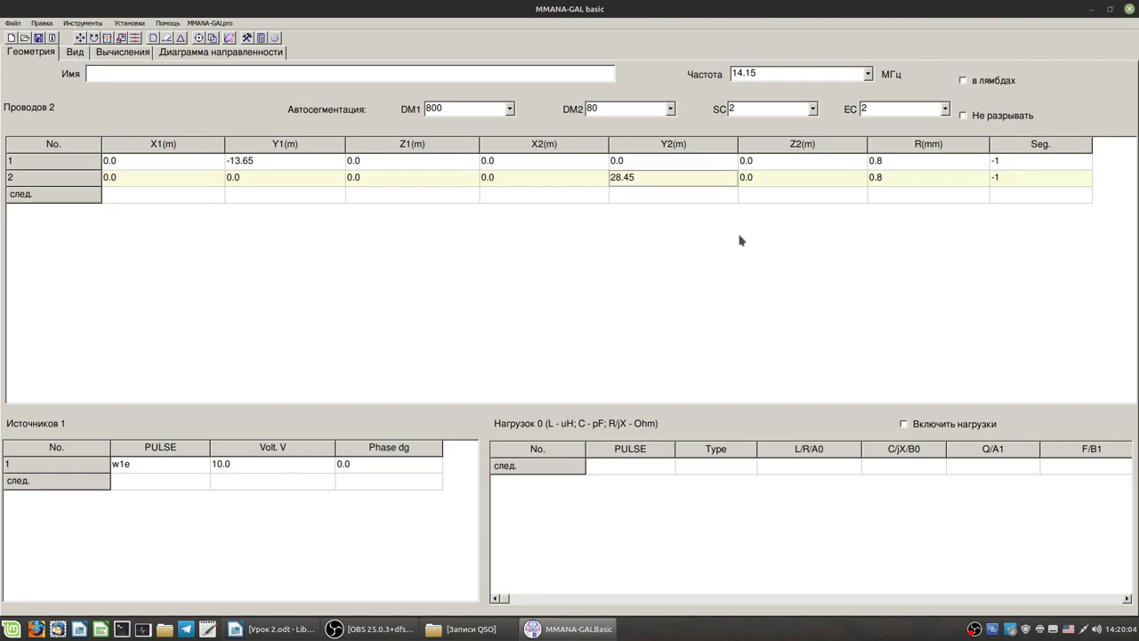
Step: Calculate the modified antenna at 3.550 MHz and at 3.750 MHz
click(114, 53)
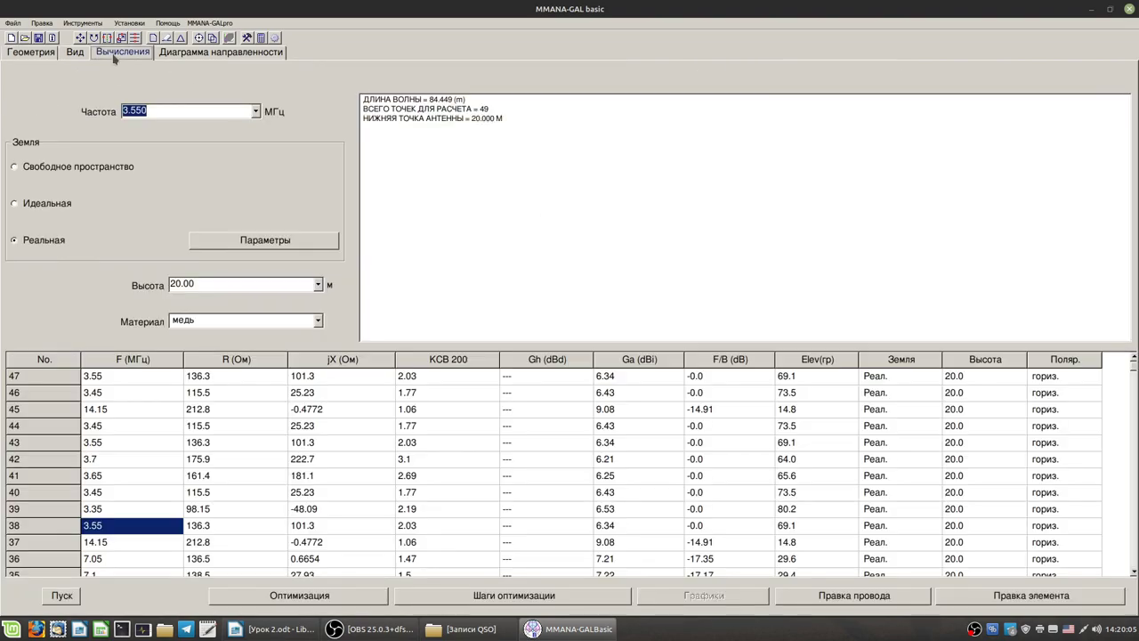
click(58, 598)
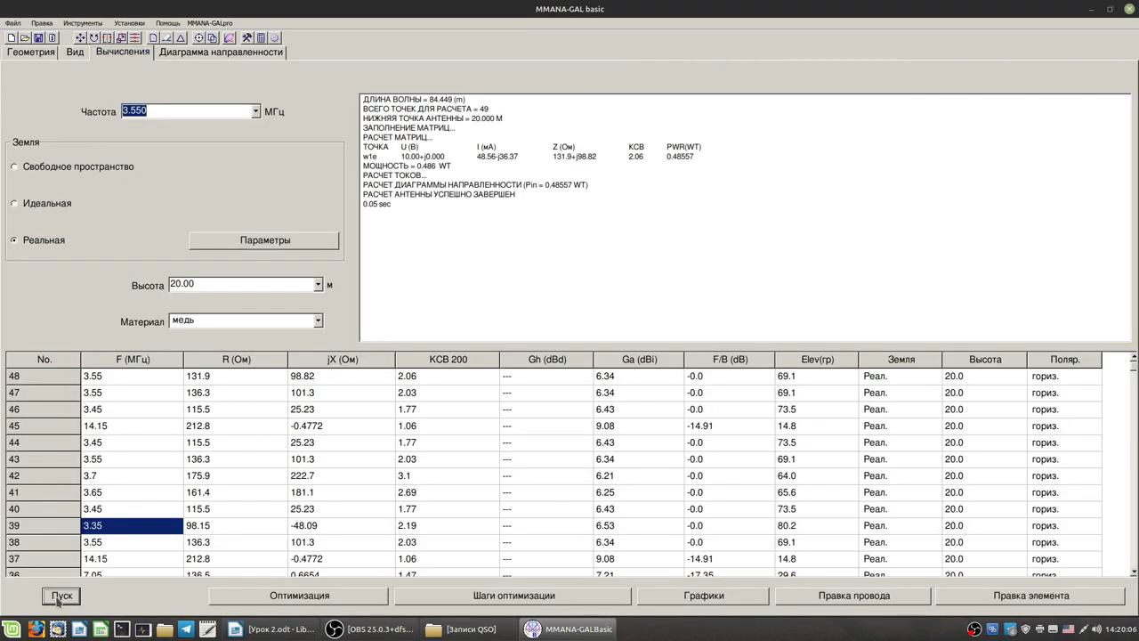
click(135, 112)
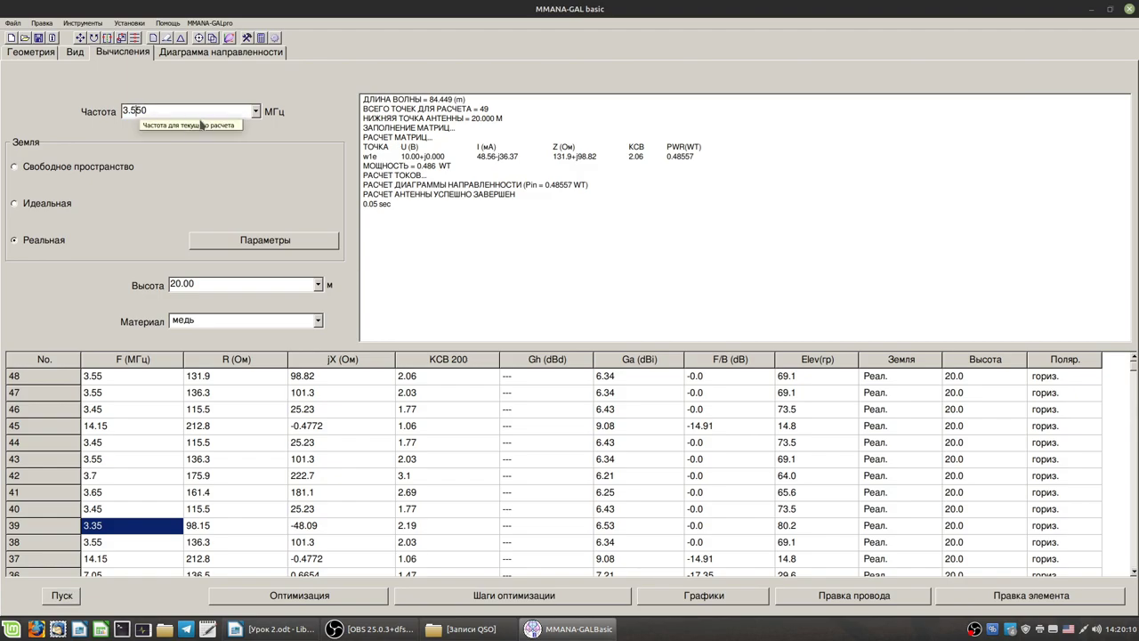
click(256, 111)
click(186, 181)
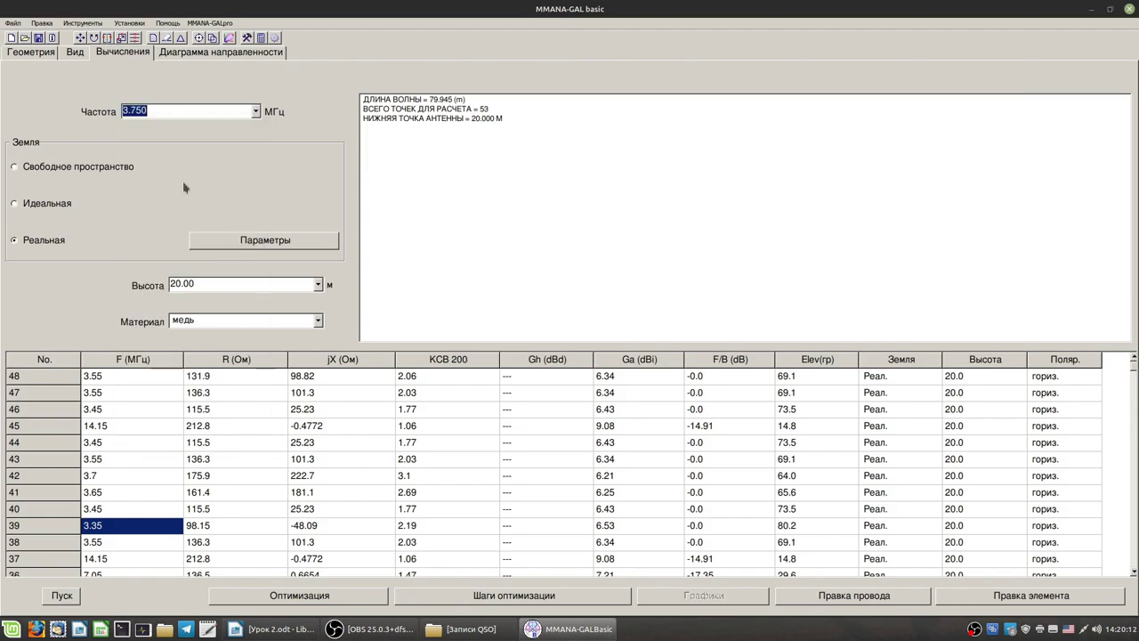
click(62, 596)
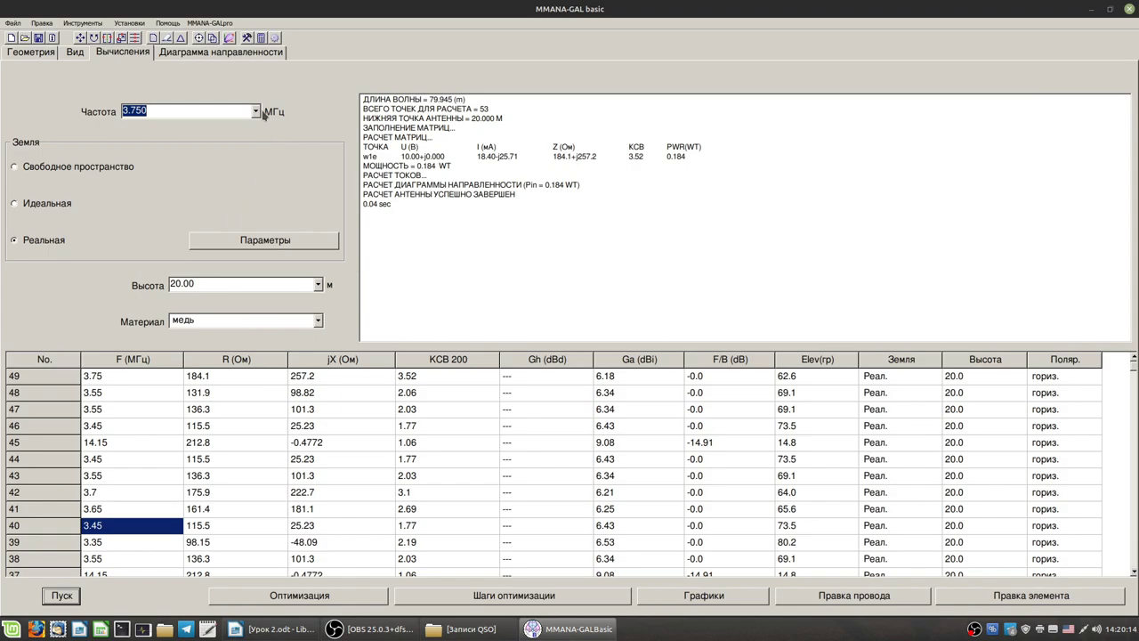
Step: Repeat the calculation at 3.550 MHz and calculate the antenna at 3.40 MHz
click(255, 111)
click(178, 163)
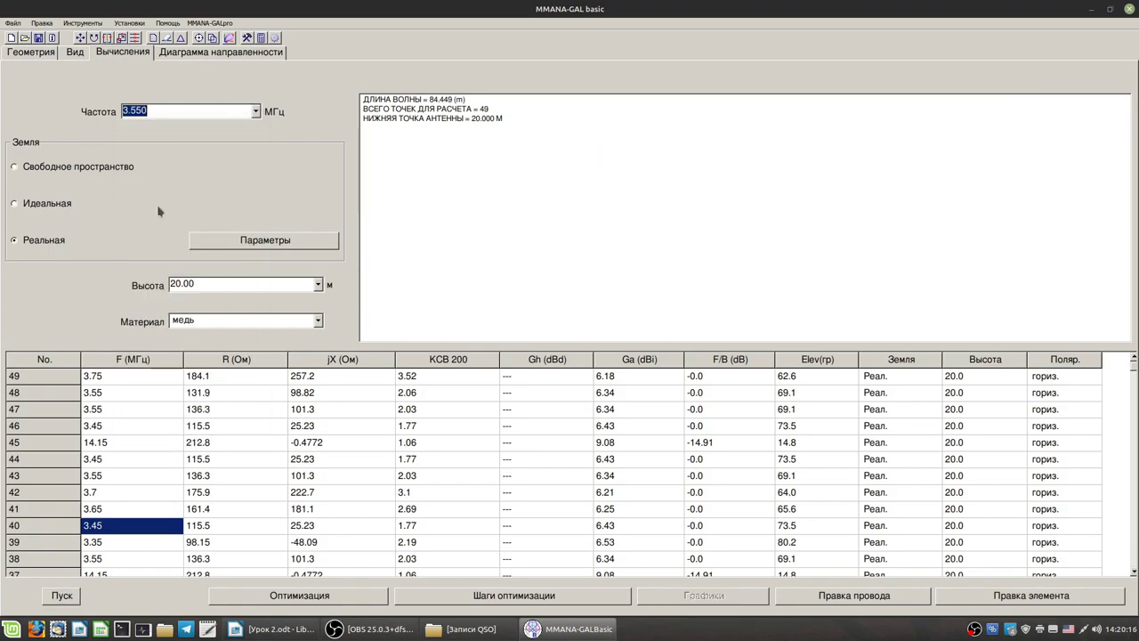
click(61, 595)
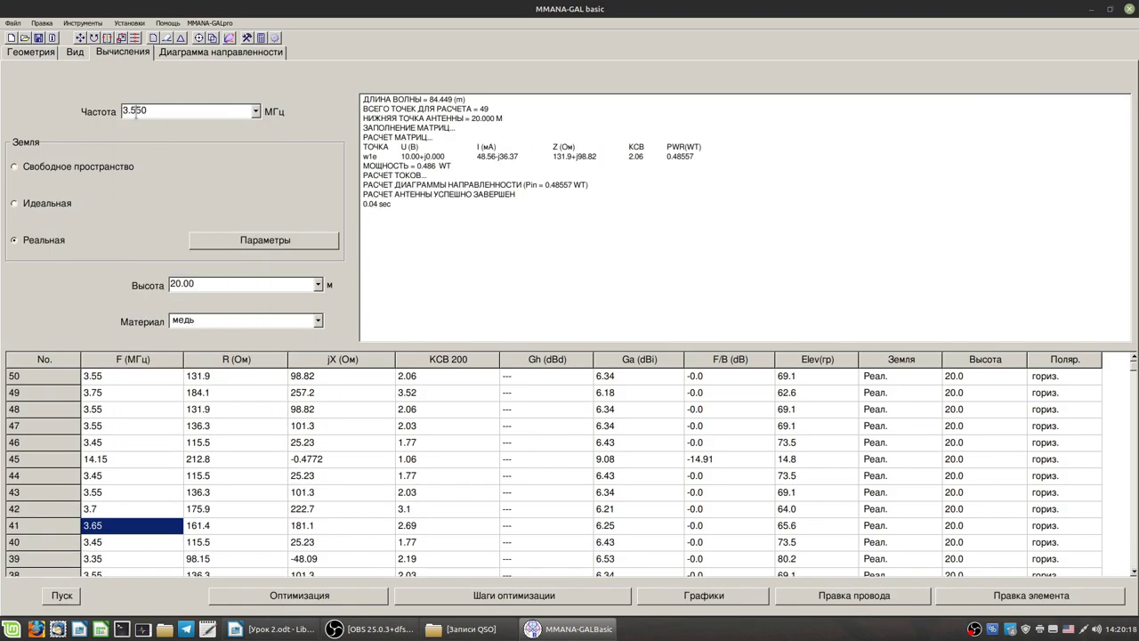
text(4)
key(Return)
click(57, 598)
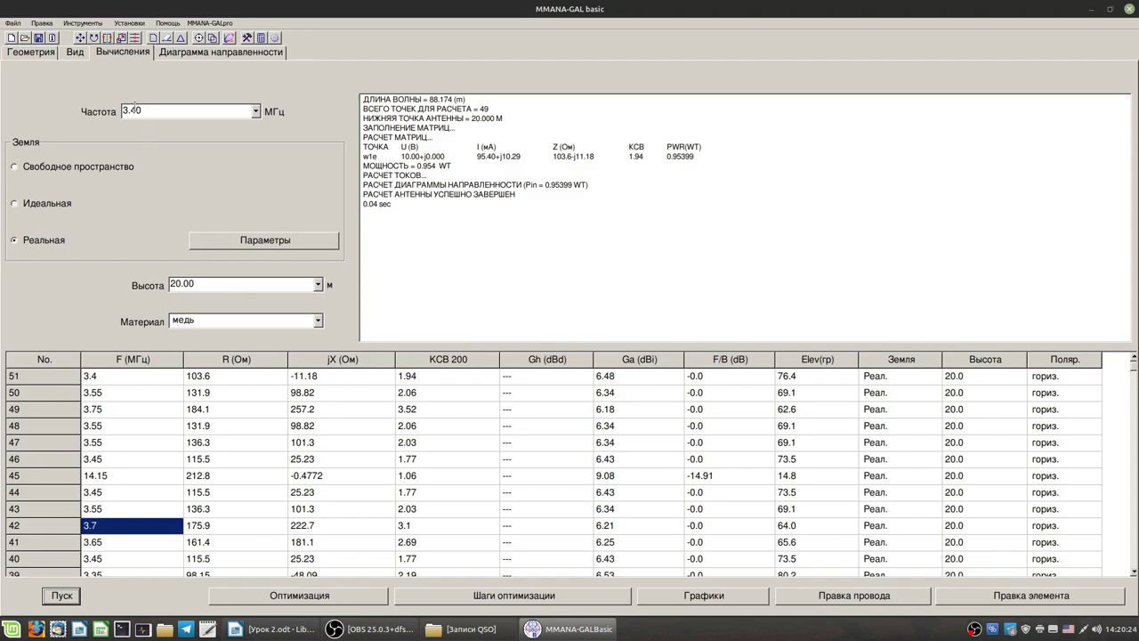
Step: Calculate the antenna at 3.30 MHz and at 3.470 MHz
drag(131, 111, 136, 111)
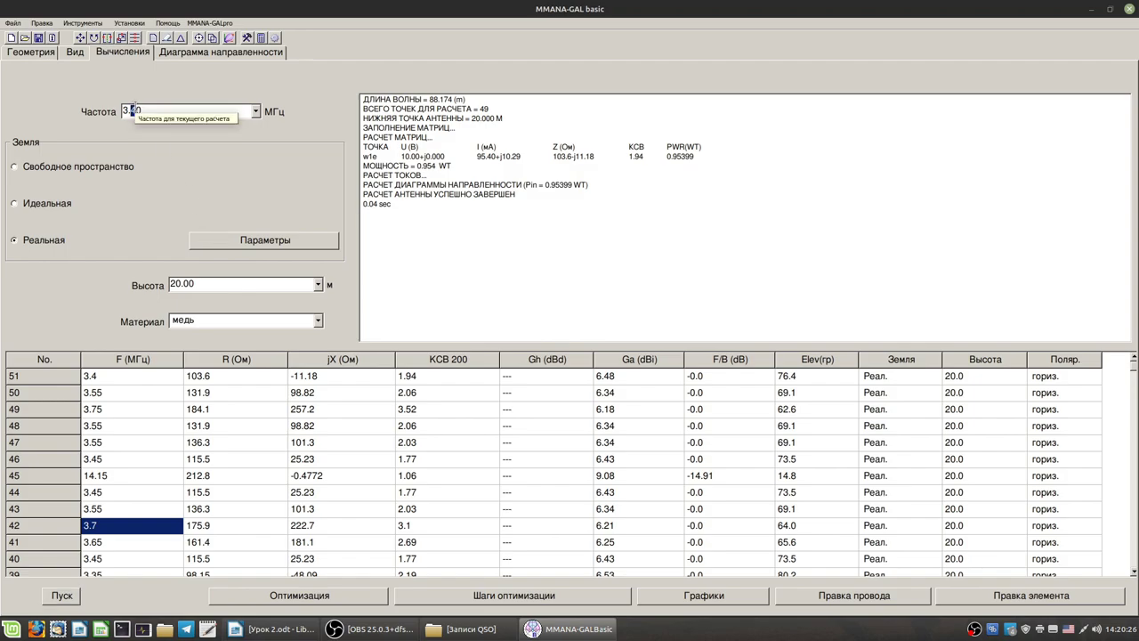
text(3)
key(Return)
click(61, 598)
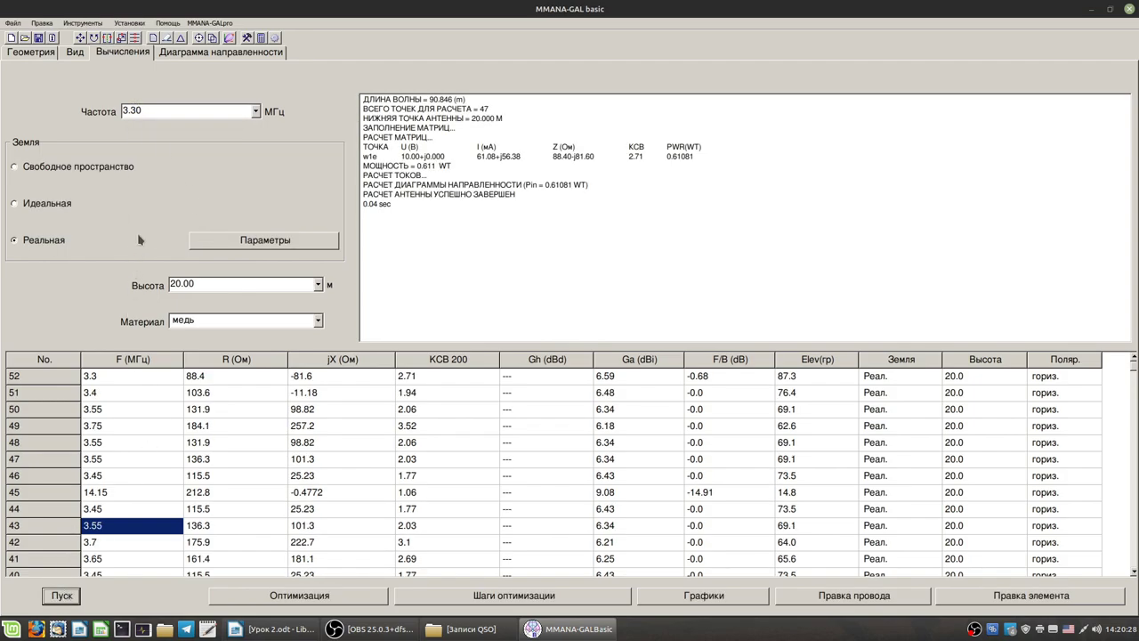
drag(133, 110, 148, 112)
text(47)
key(Return)
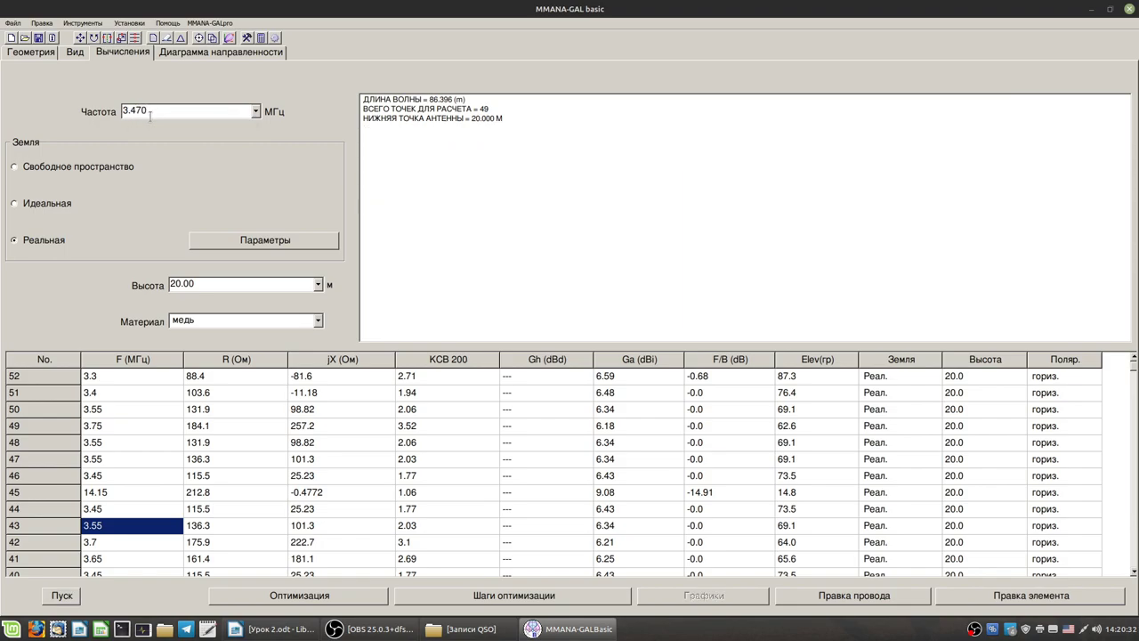
click(70, 596)
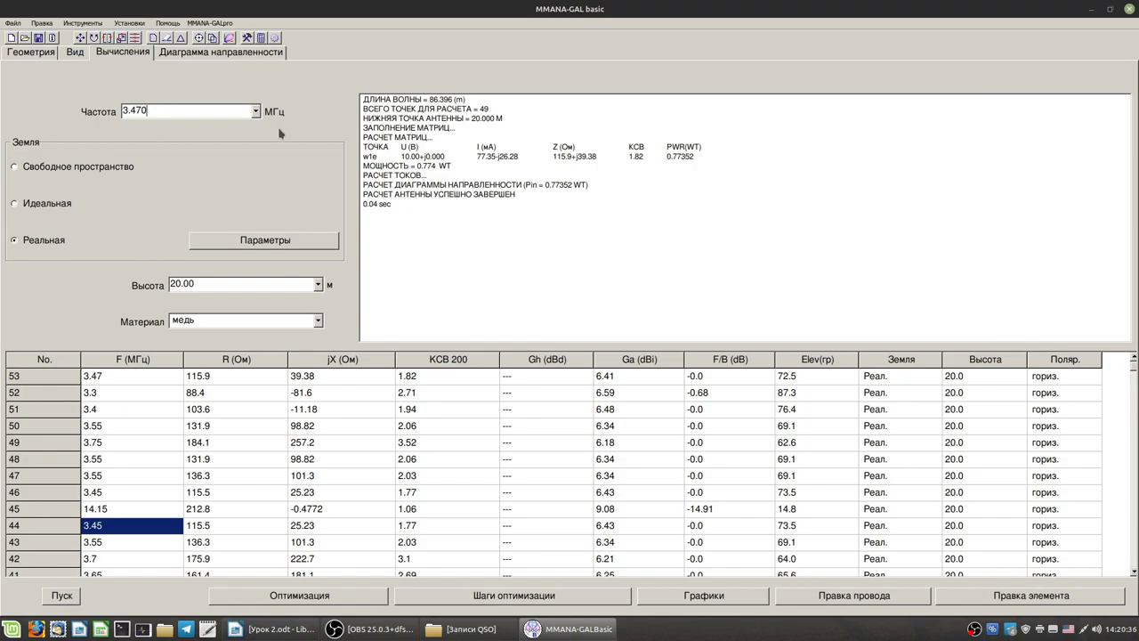
Step: Calculate the antenna on the higher bands at 7.150 MHz and at 14.150 MHz
click(256, 111)
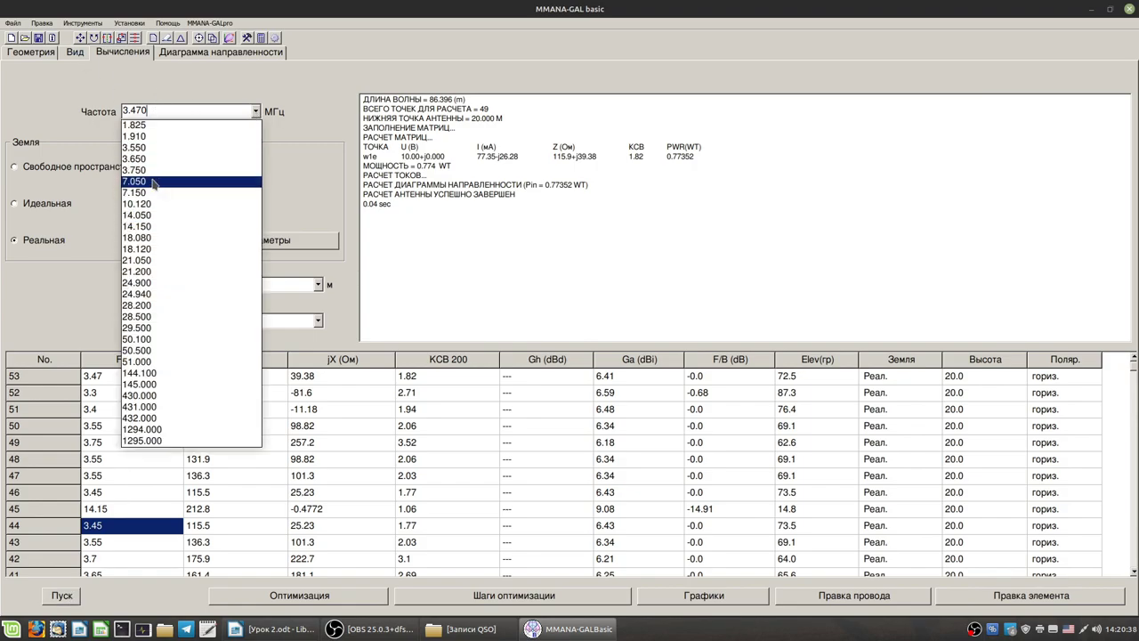
click(153, 192)
click(61, 596)
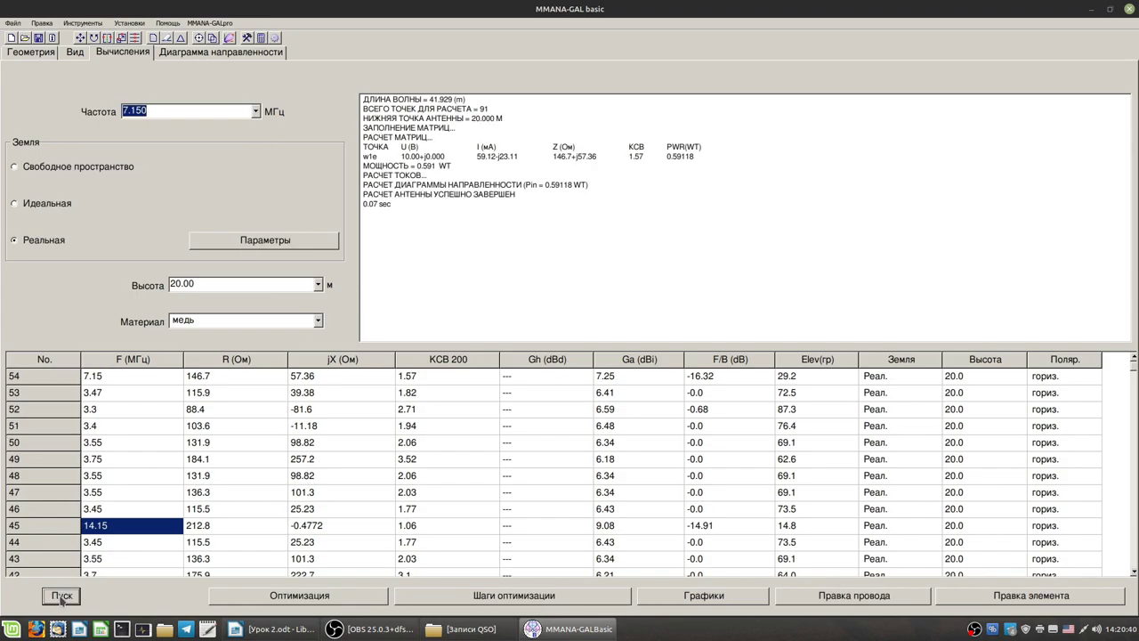
click(257, 112)
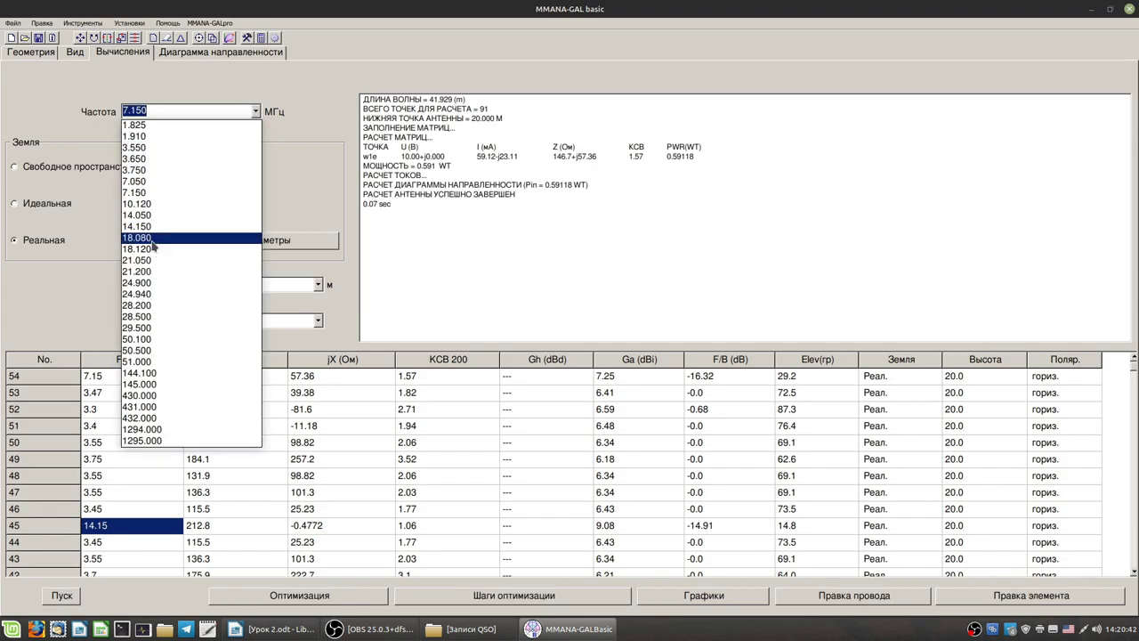
click(138, 226)
click(59, 596)
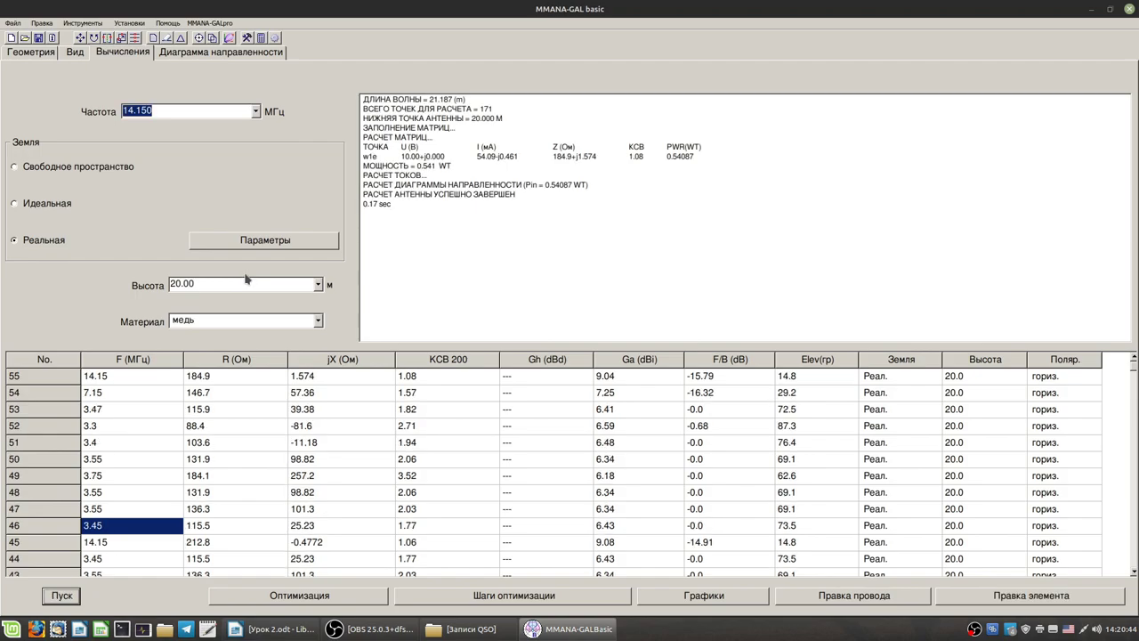
Step: Calculate the antenna at 18.120 MHz and at 21.050 MHz
click(257, 111)
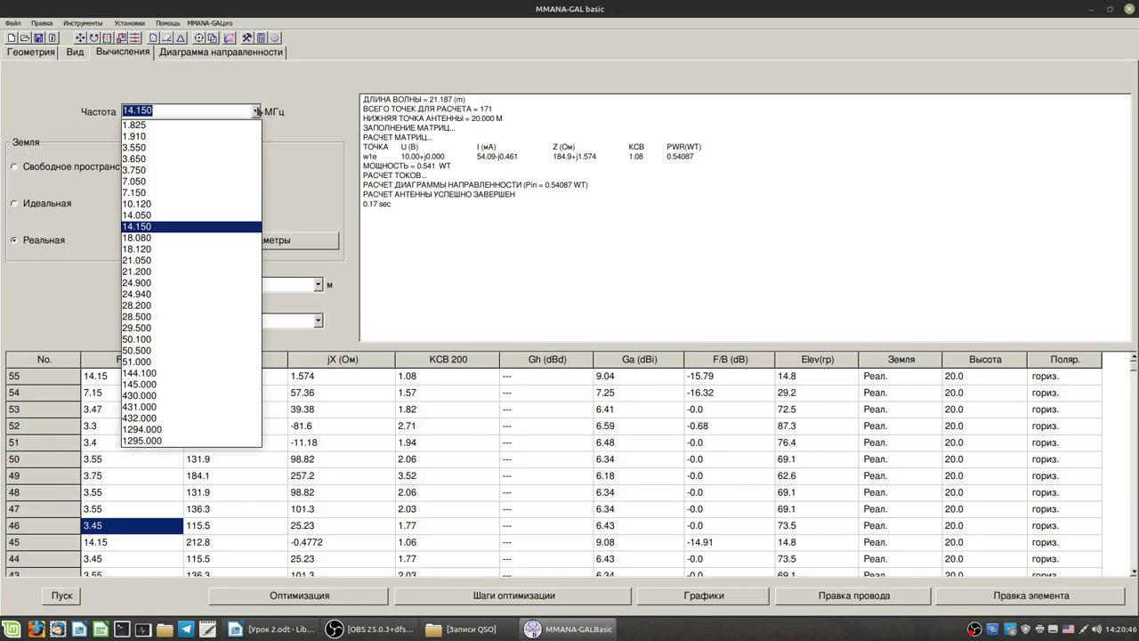
click(150, 249)
click(63, 596)
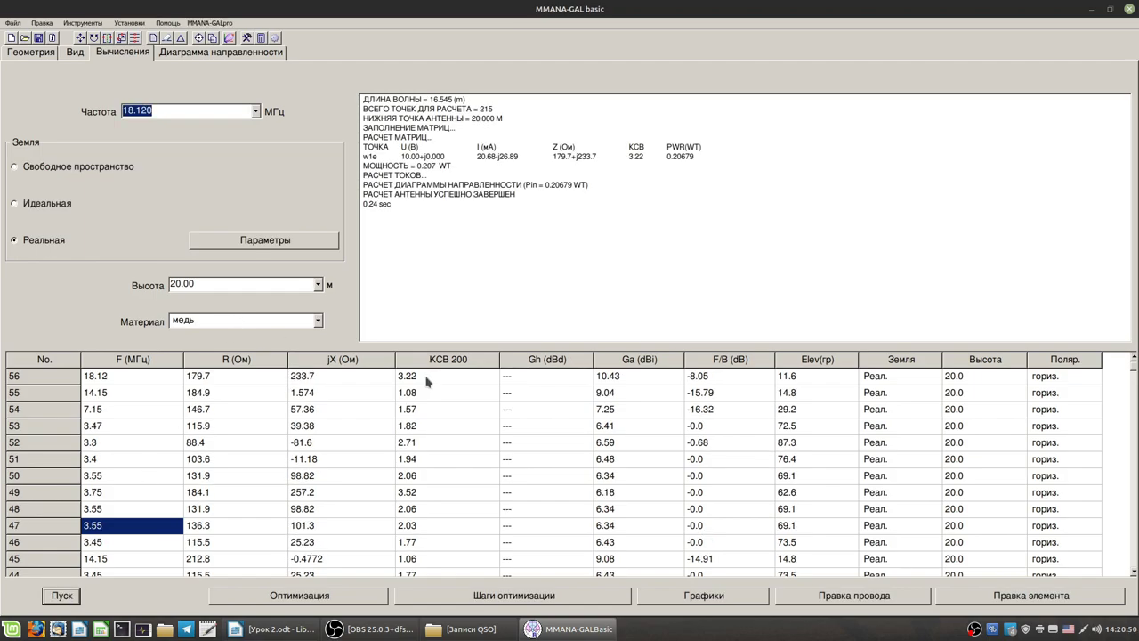
click(257, 111)
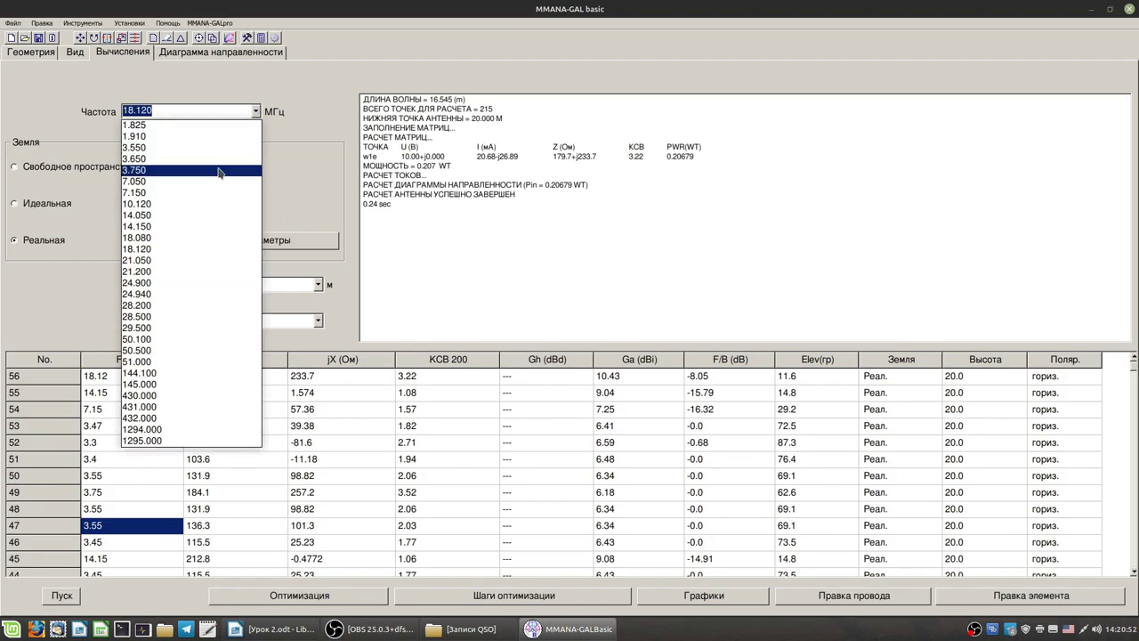
click(153, 260)
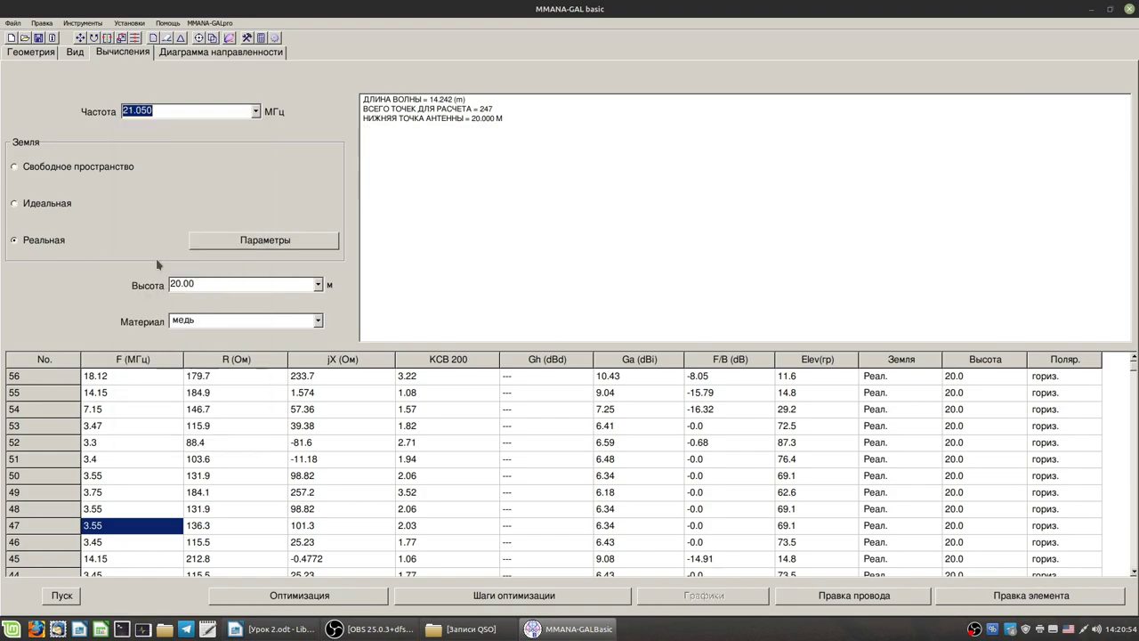
click(69, 599)
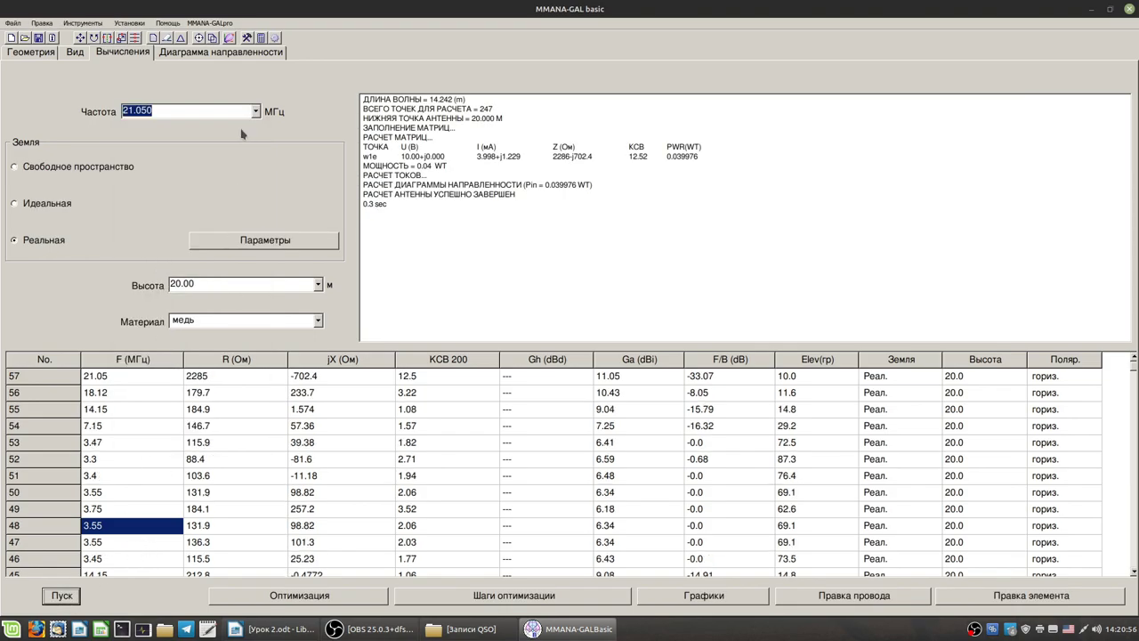
Step: Calculate the antenna at 21.200 MHz and at 24.900 MHz
click(256, 112)
click(153, 274)
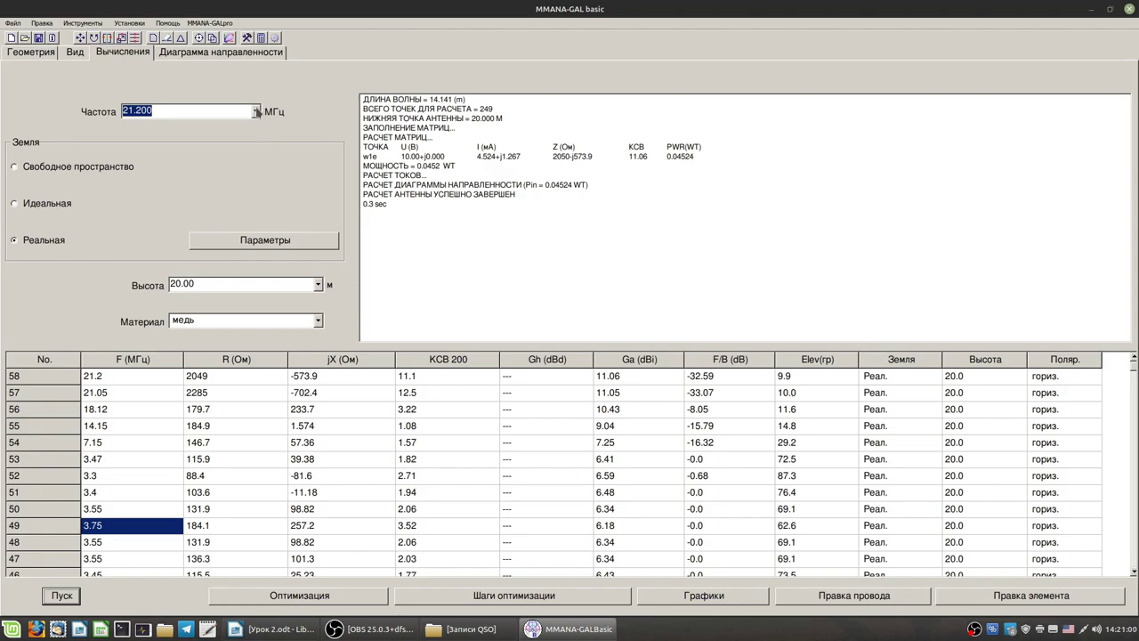
click(256, 111)
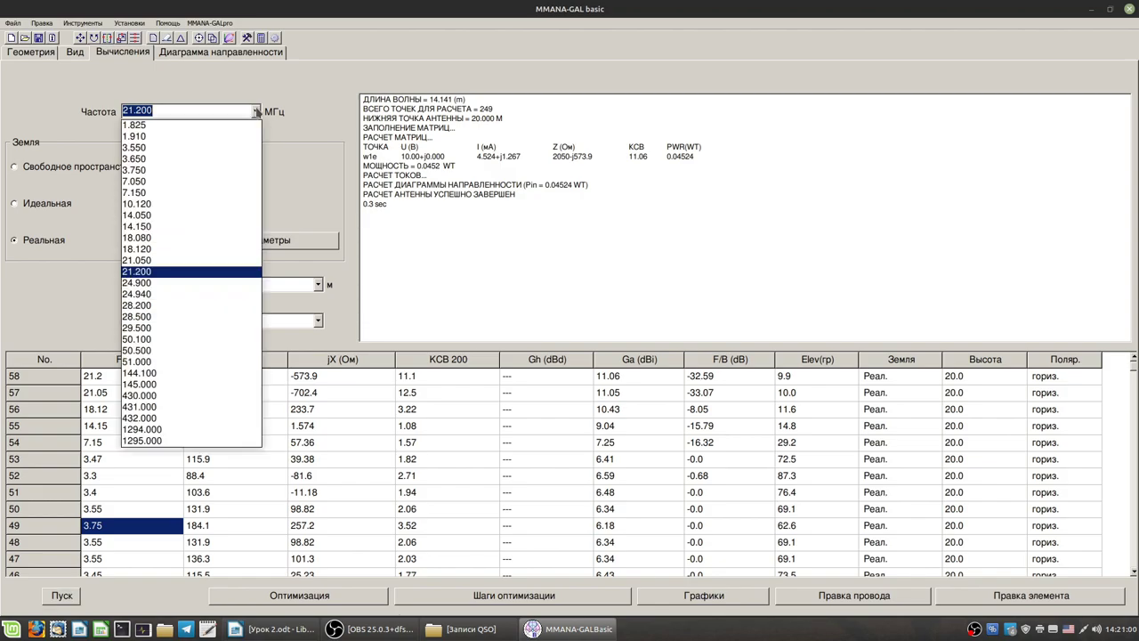
click(151, 283)
click(61, 595)
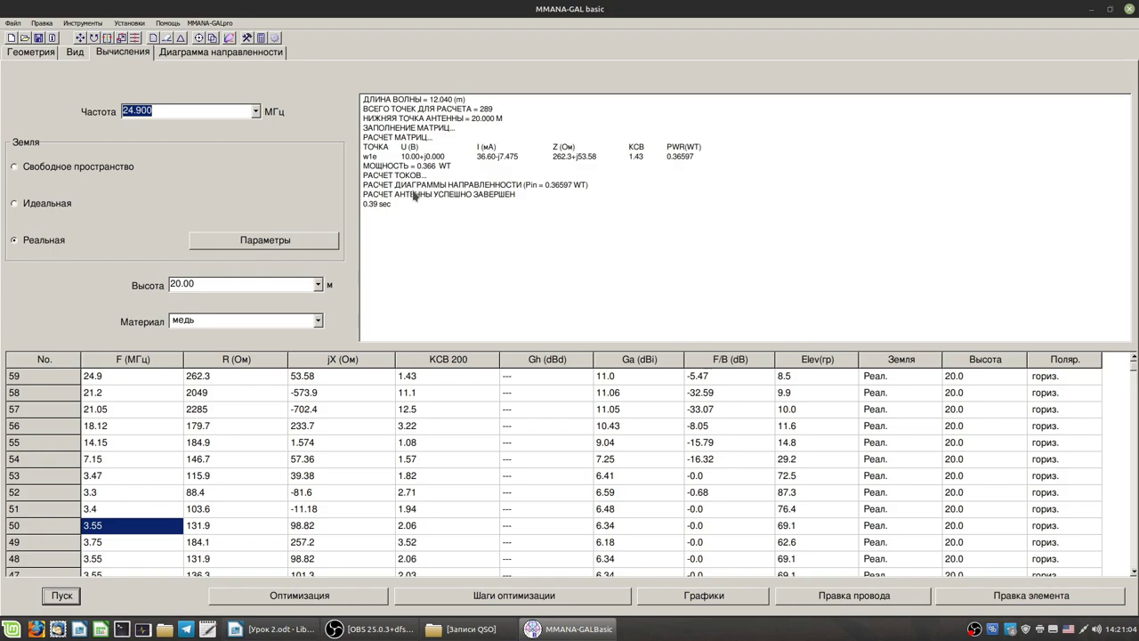
Step: Calculate the antenna on the 10 m band at 28.200 MHz and at 28.500 MHz
click(256, 111)
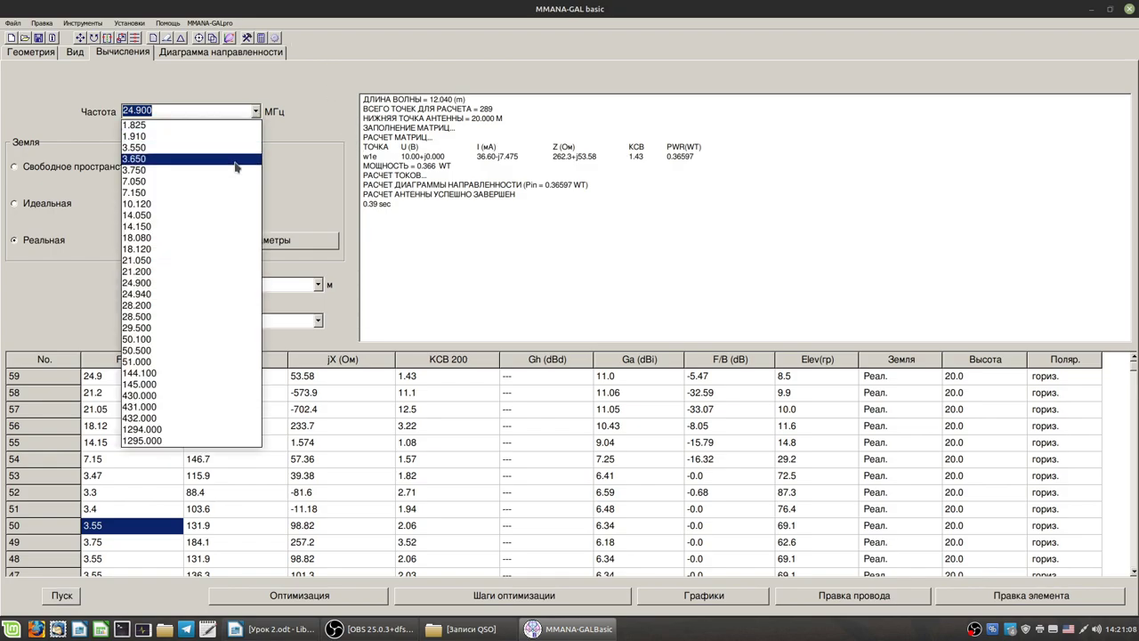
click(165, 305)
click(75, 598)
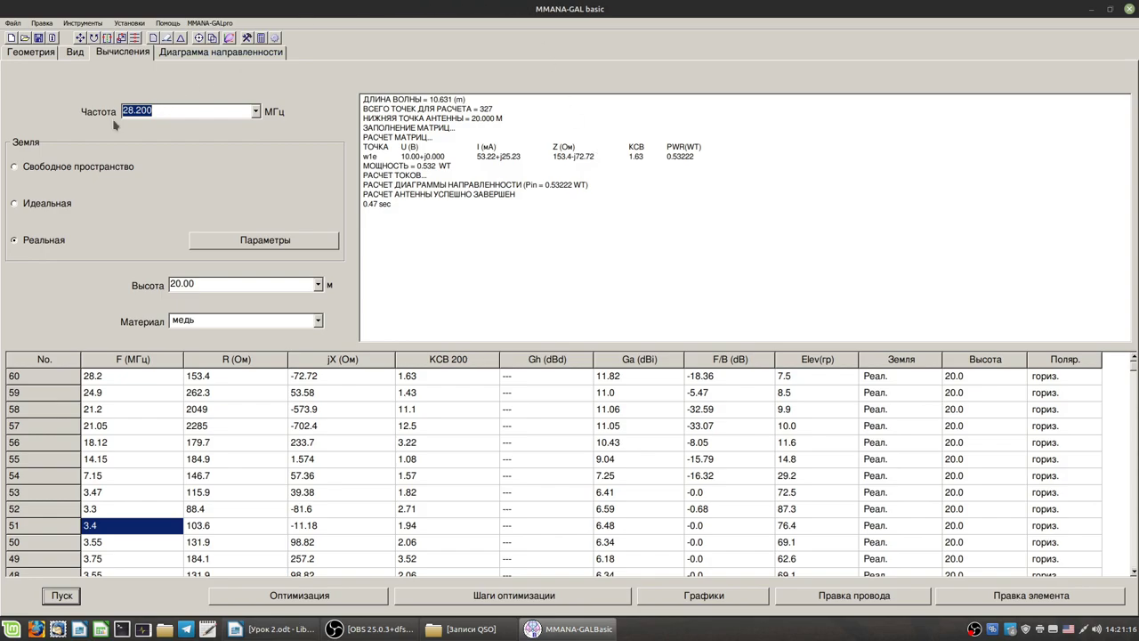
click(149, 110)
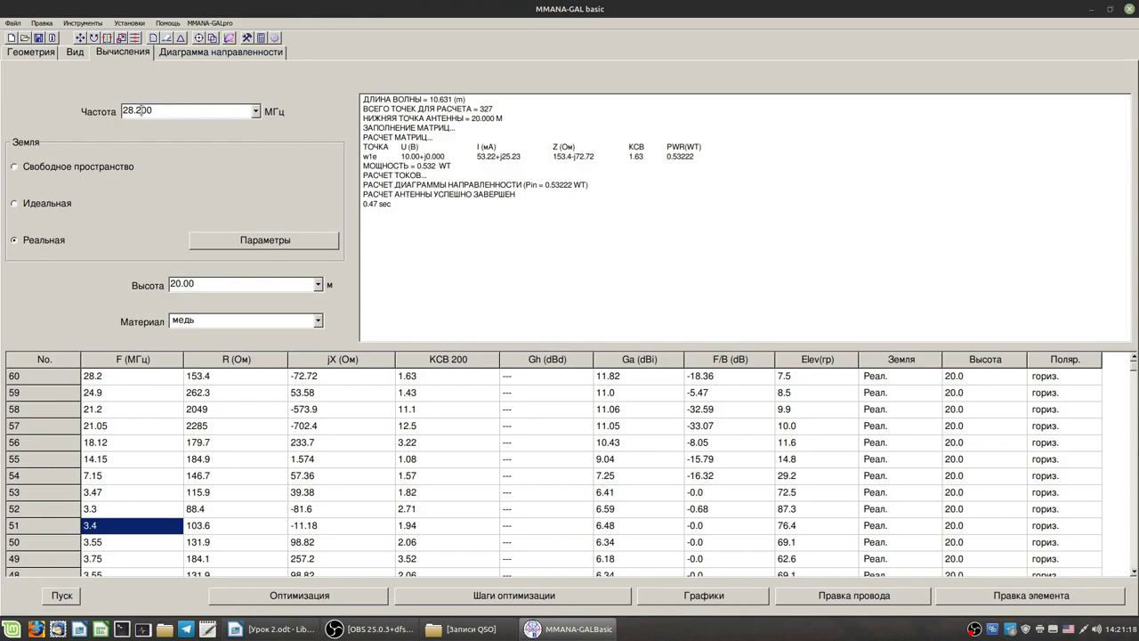
click(140, 111)
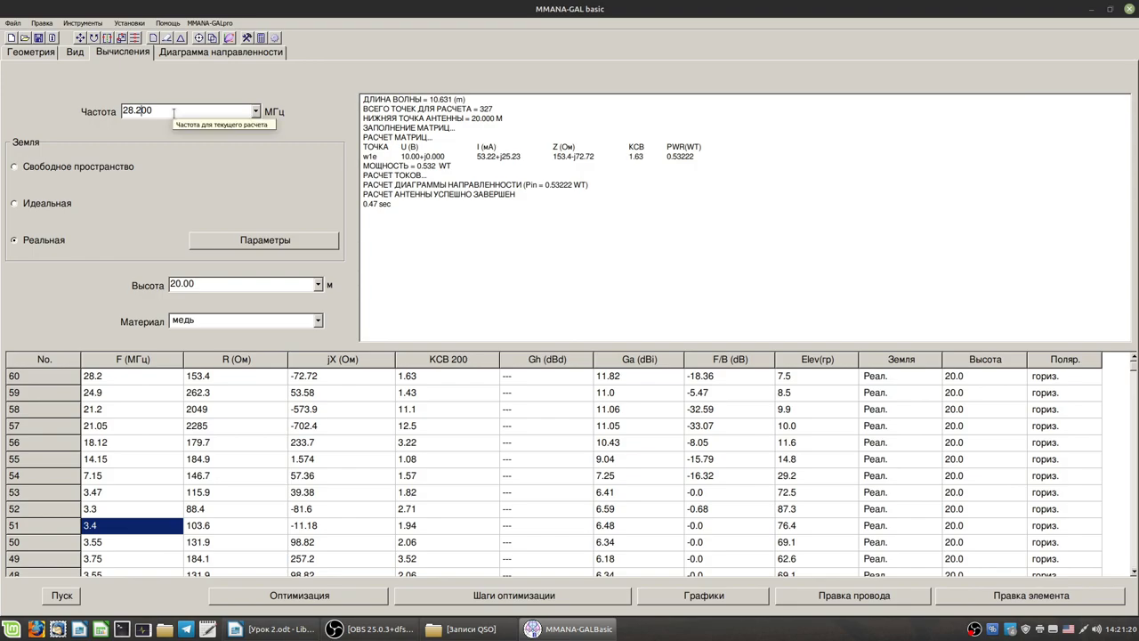
key(BackSpace)
text(5)
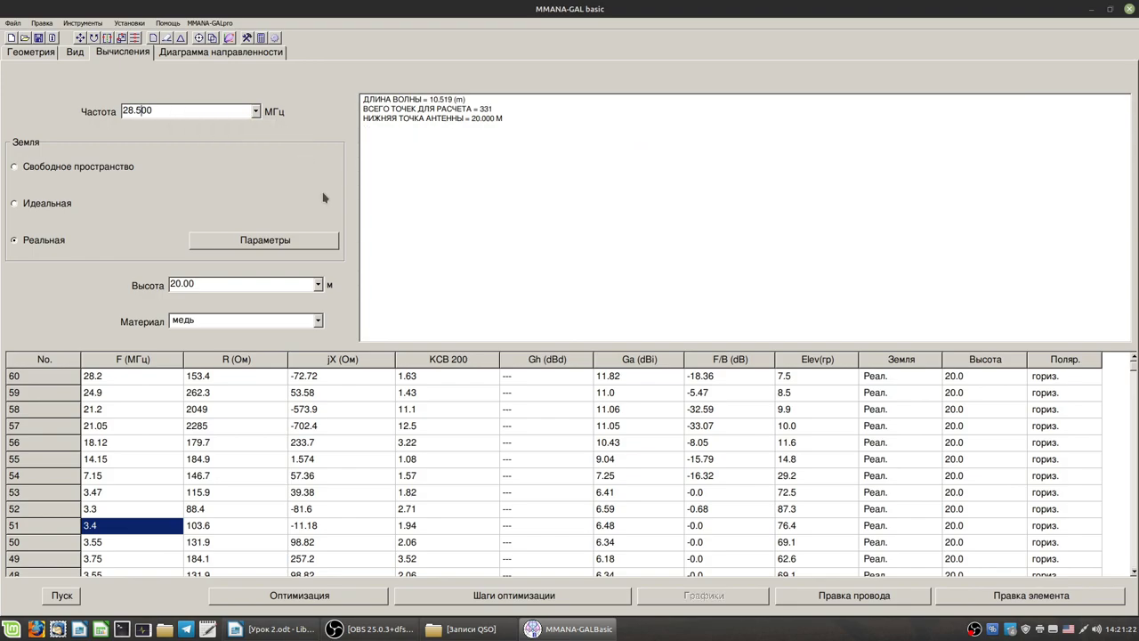
click(60, 595)
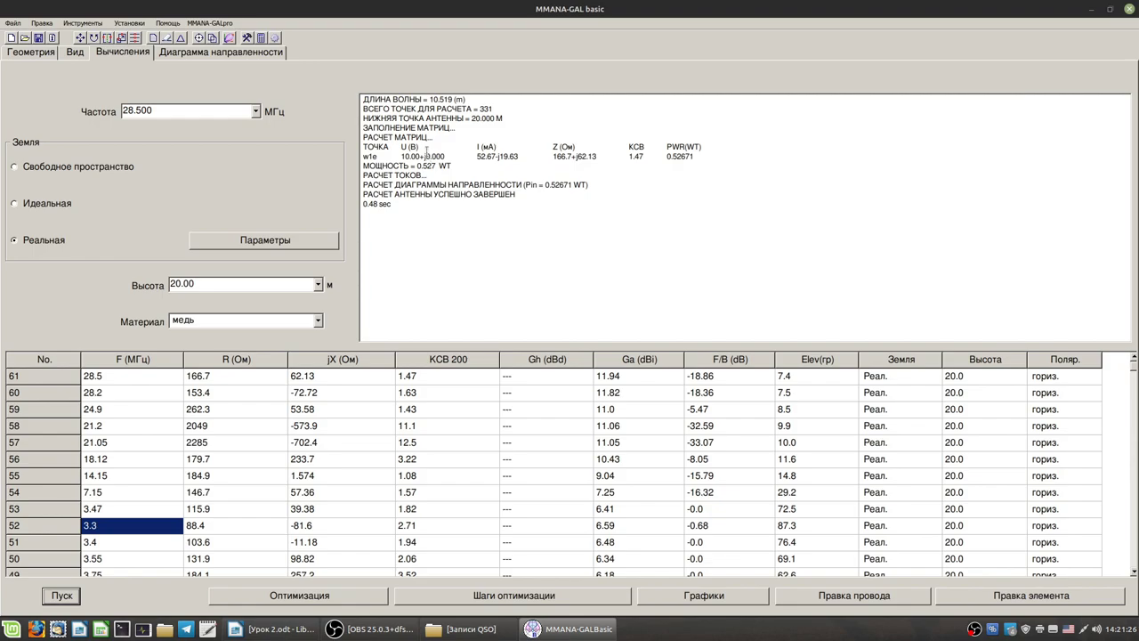
Step: Plot the SWR curve around 28.500 MHz with additional points, examine it and close the graph window
click(690, 596)
click(391, 193)
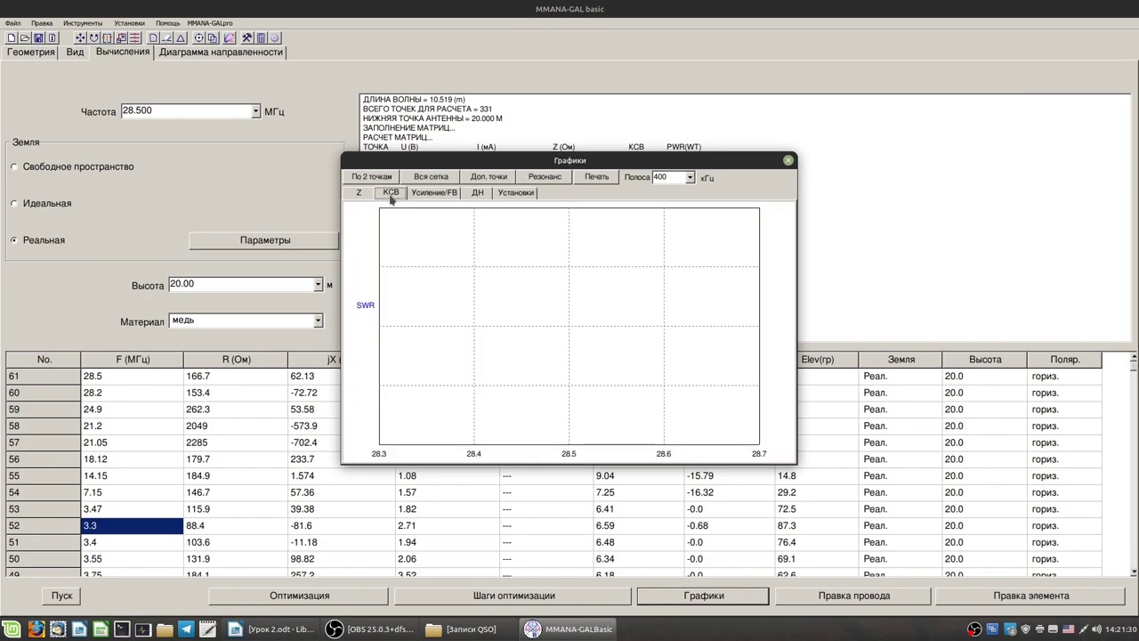
click(503, 178)
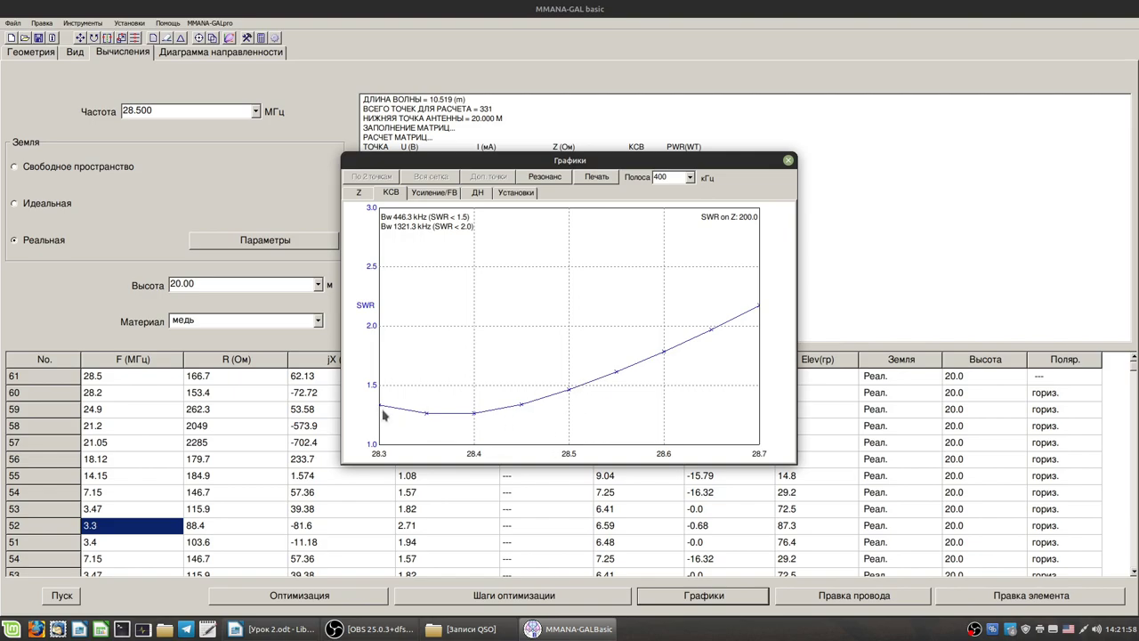
click(788, 160)
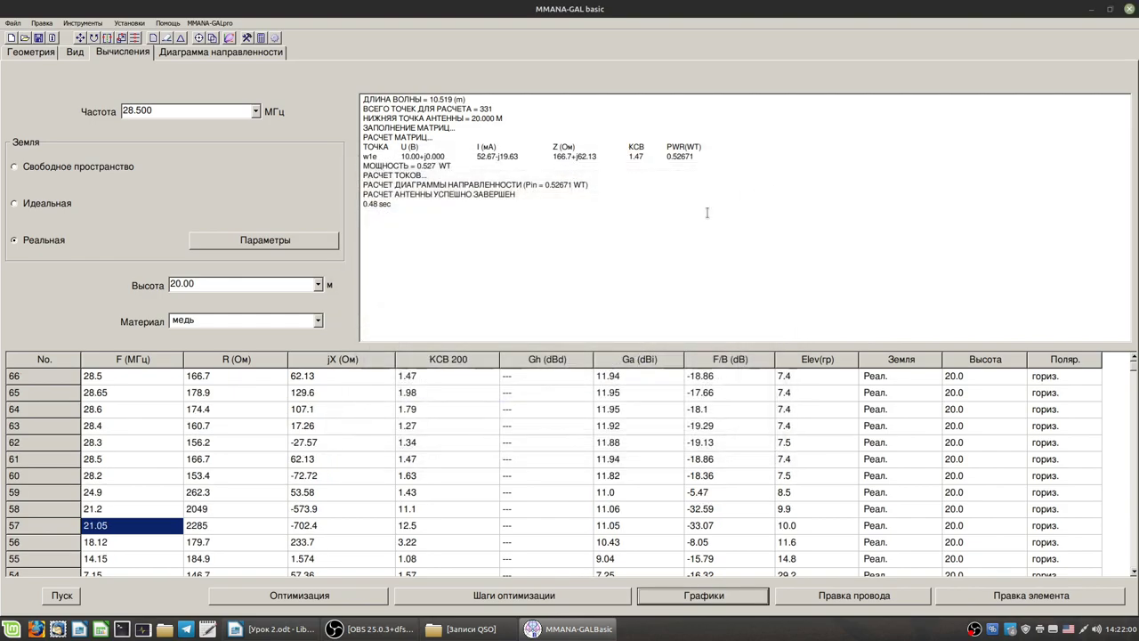
Step: Repeat the calculation at 28.200 MHz and calculate the antenna at 28.250 MHz
click(255, 110)
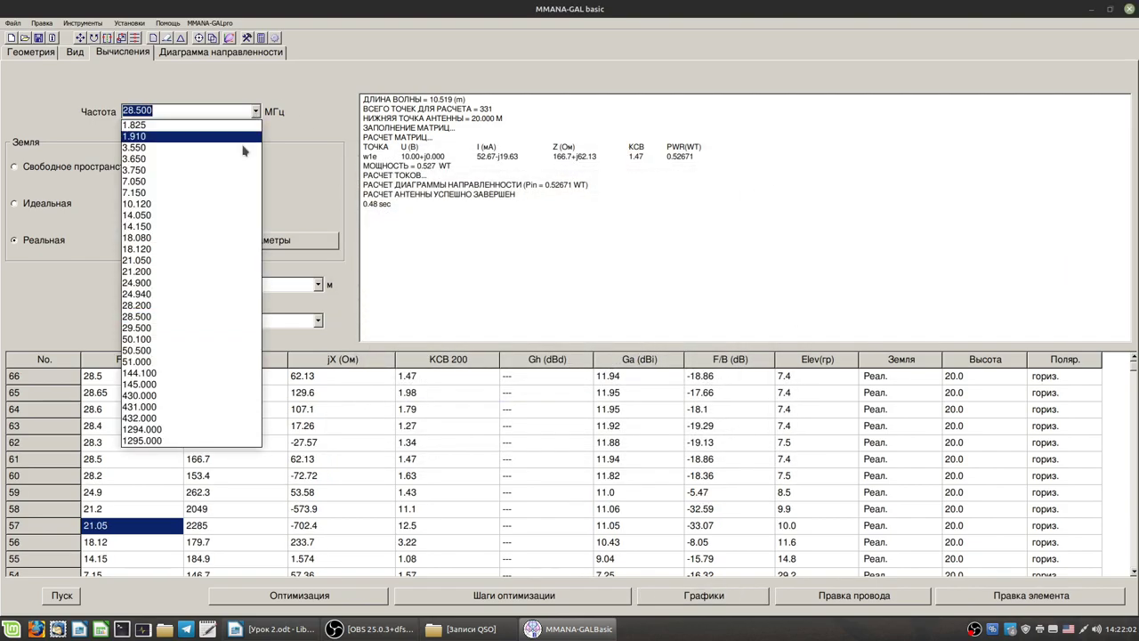
click(153, 316)
click(62, 592)
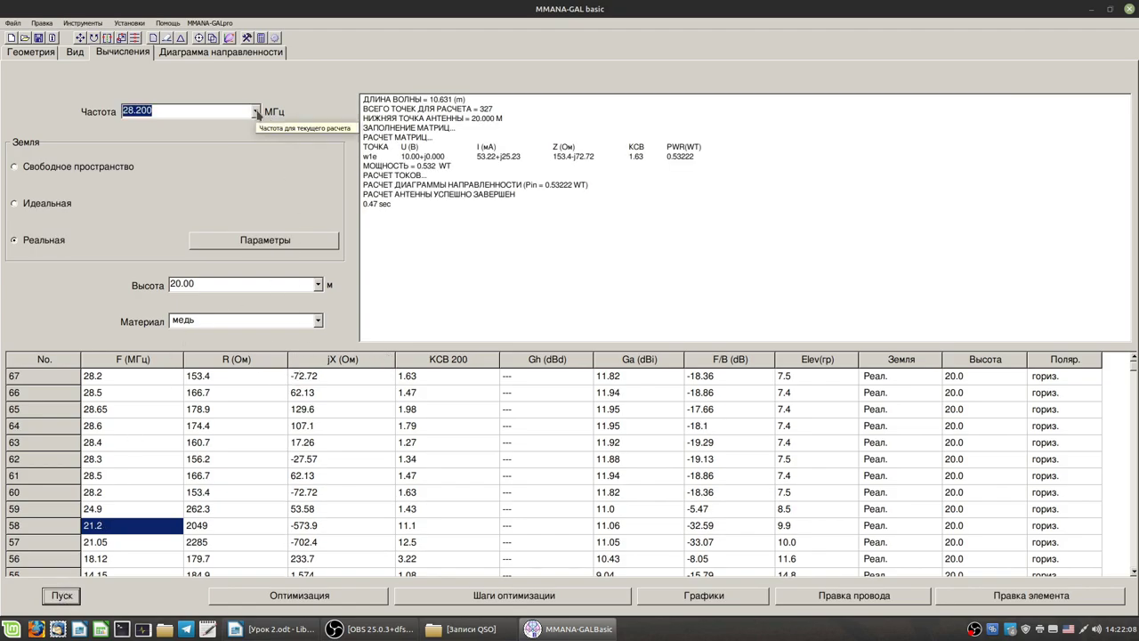
click(143, 109)
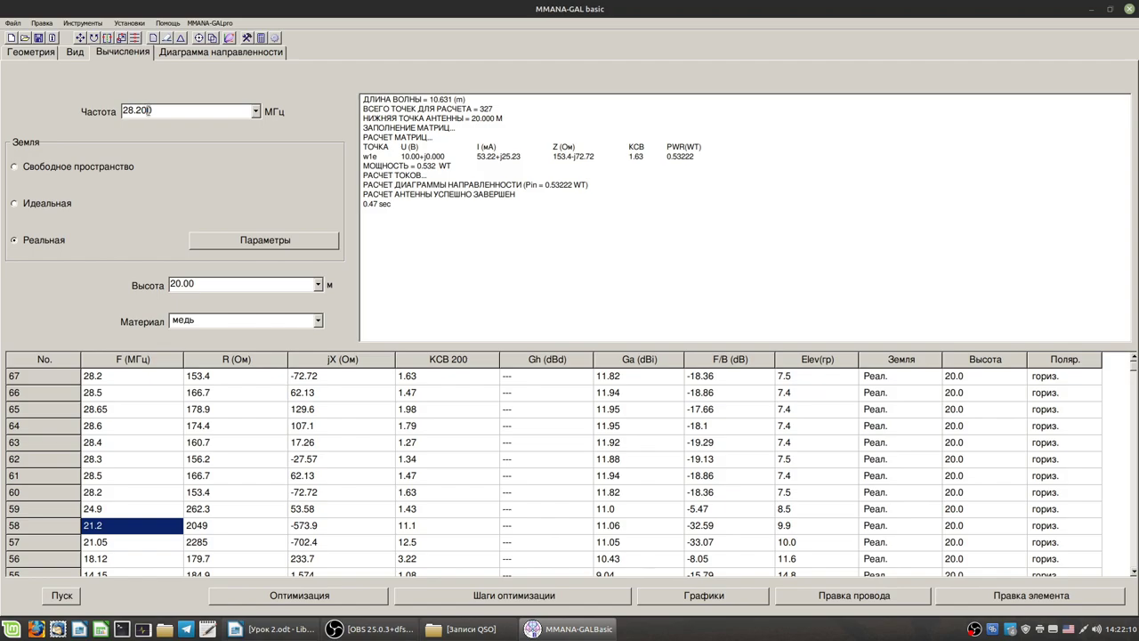
text(5)
key(Return)
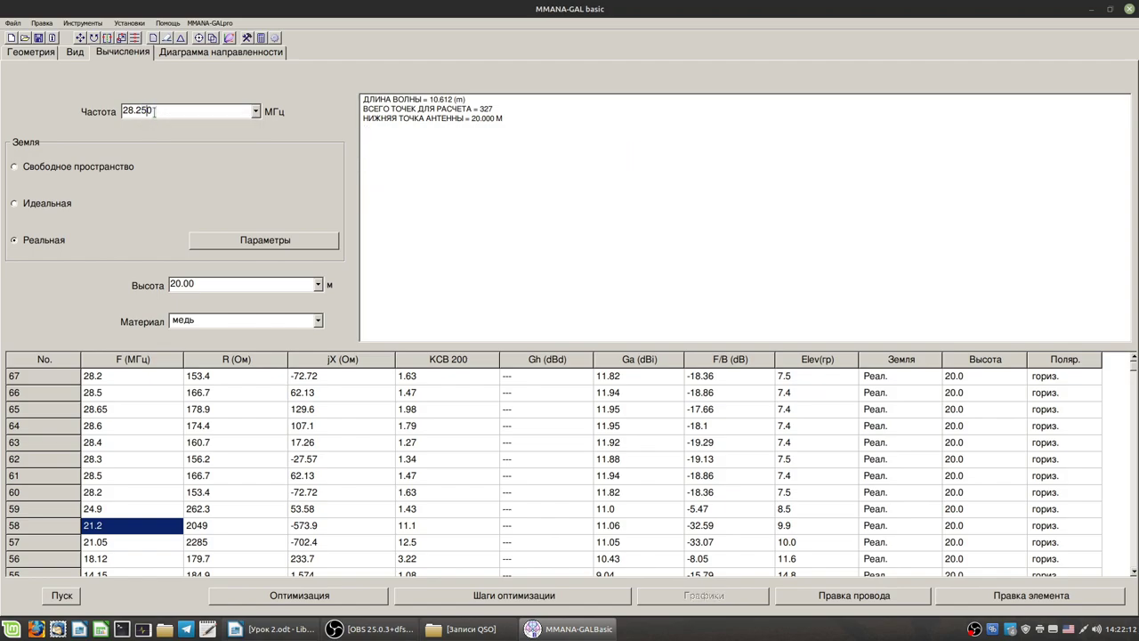
click(61, 601)
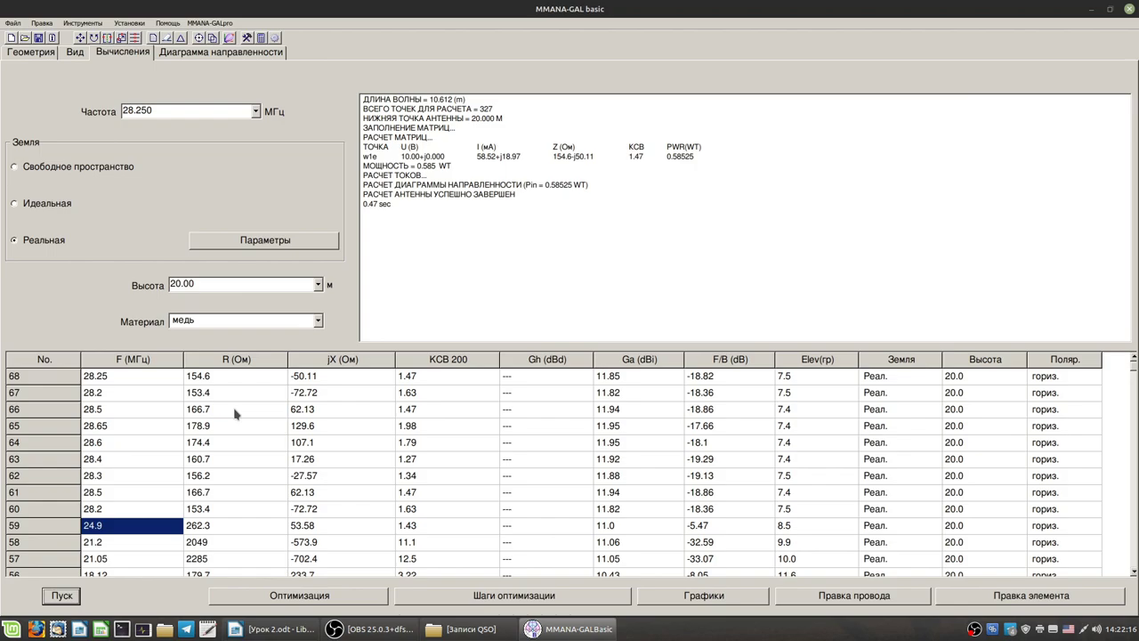
Step: Calculate the antenna at 3.550 MHz at the current height and again with the height set to 18 m
click(256, 111)
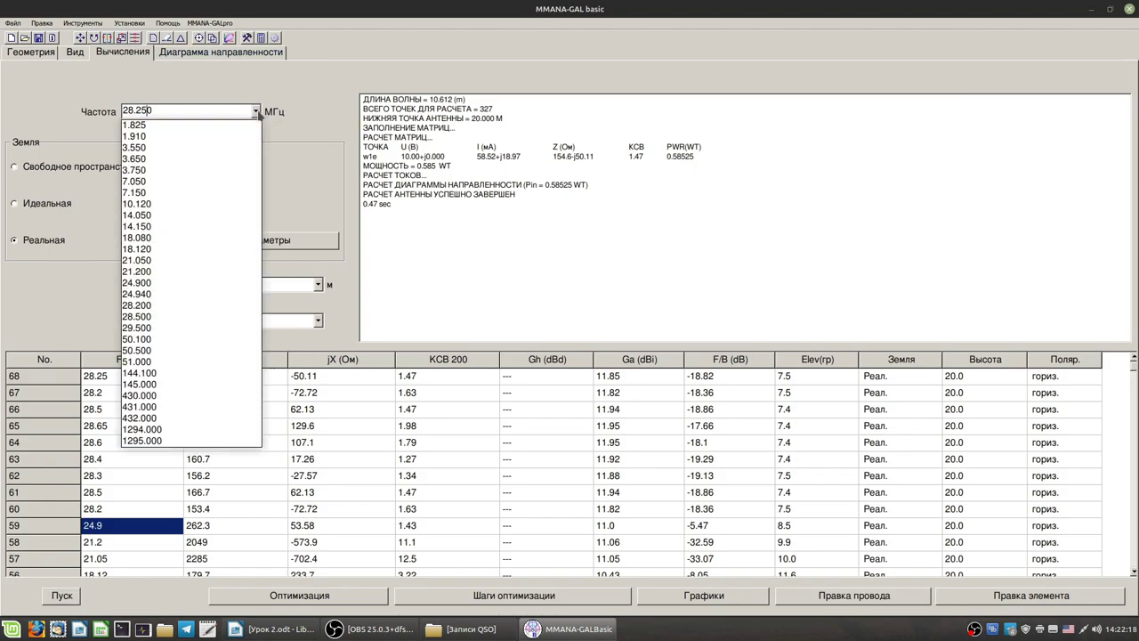
click(183, 147)
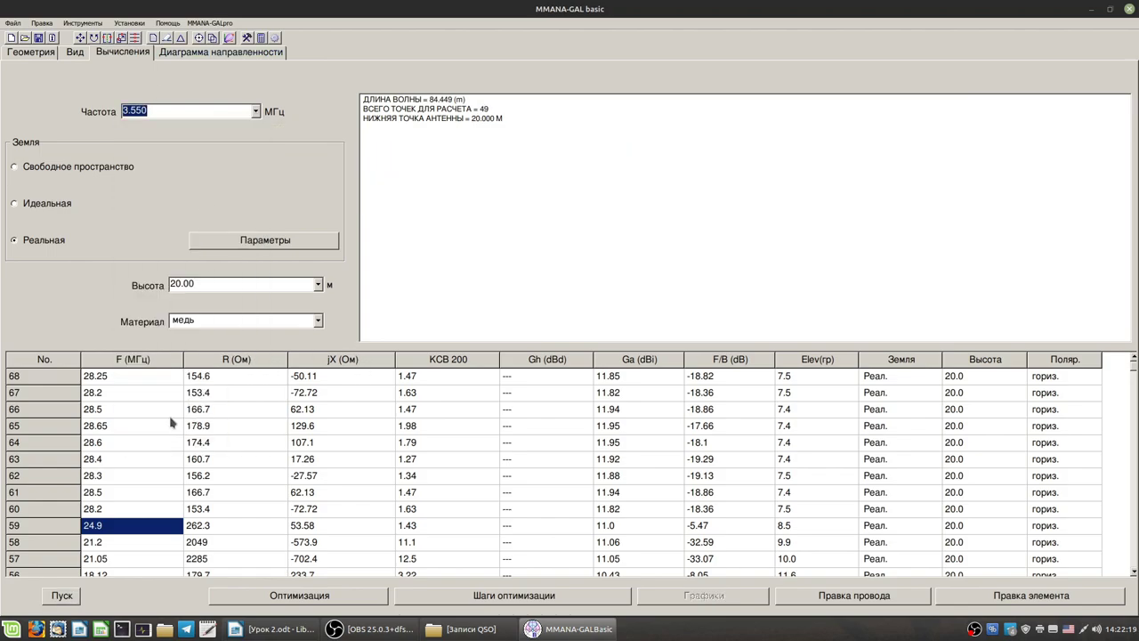
click(73, 597)
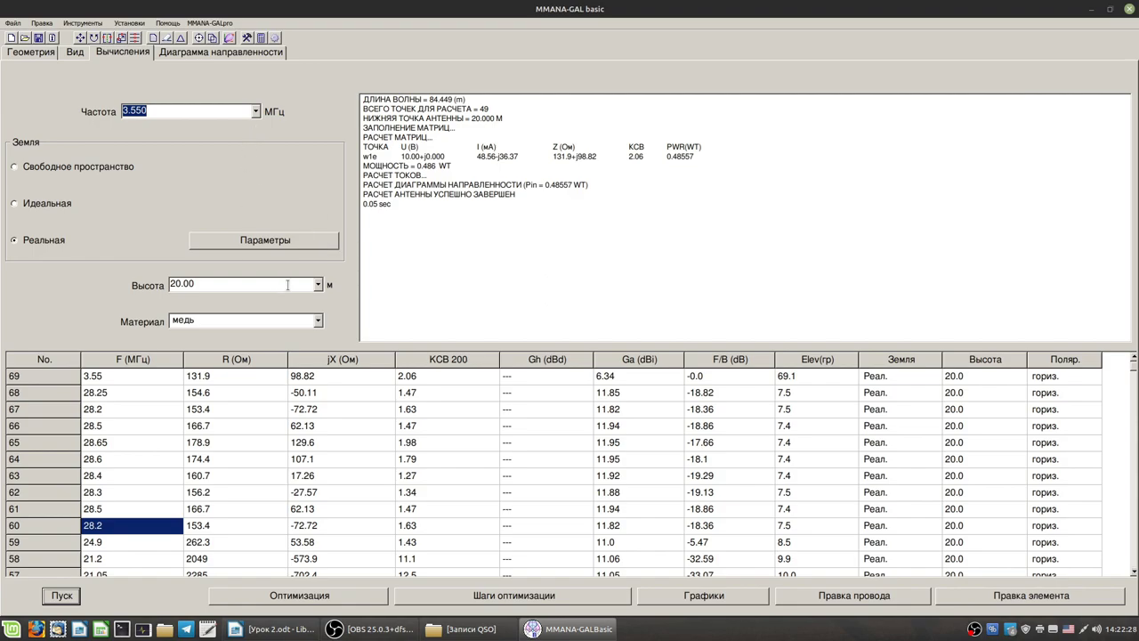
click(317, 286)
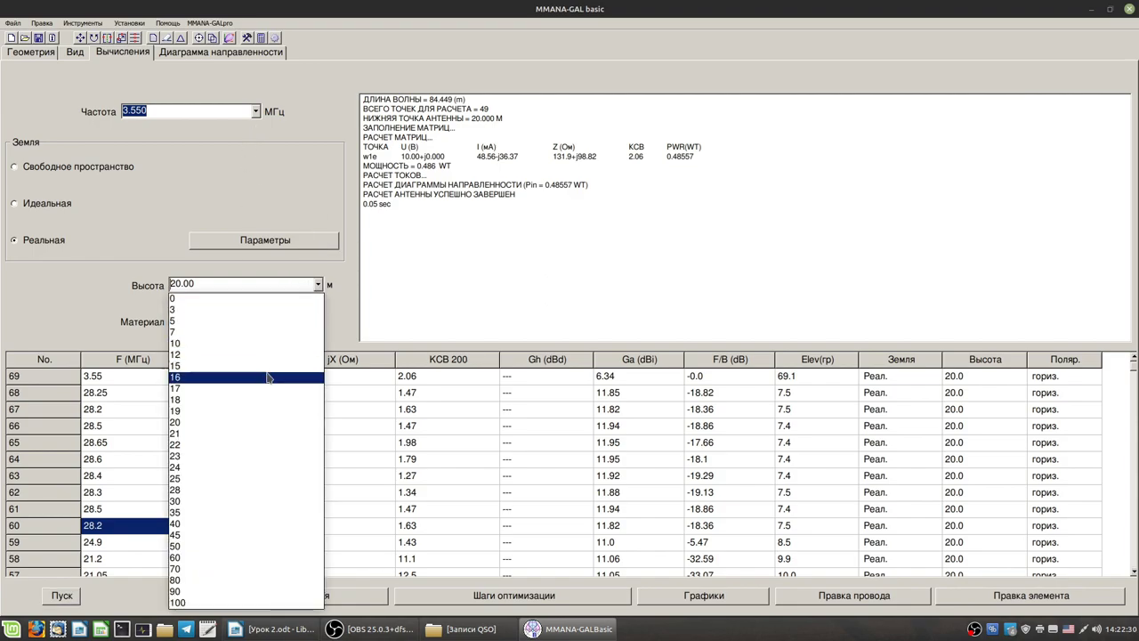
click(261, 400)
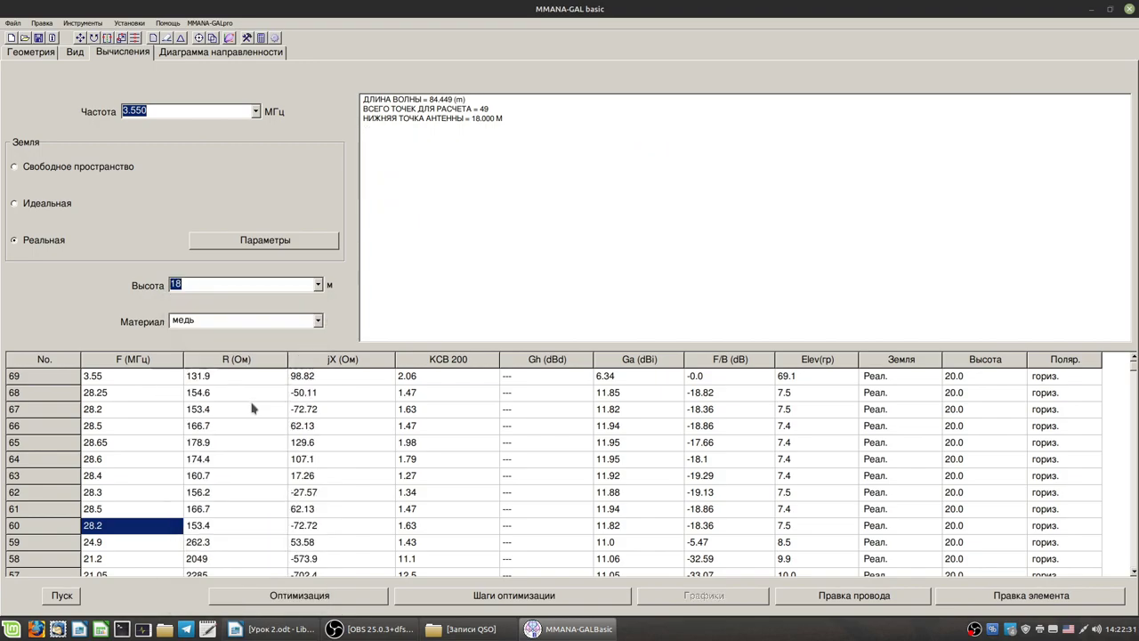
click(66, 595)
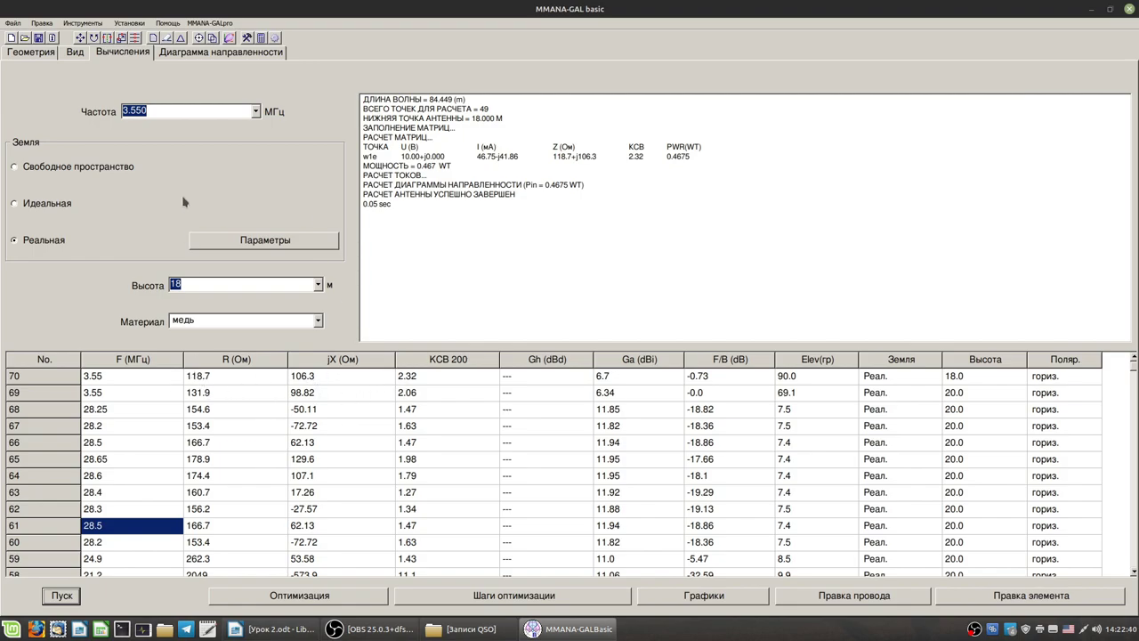
Step: Repeat the 3.550 MHz calculation with the antenna height set to 24 m and to 30 m
click(318, 285)
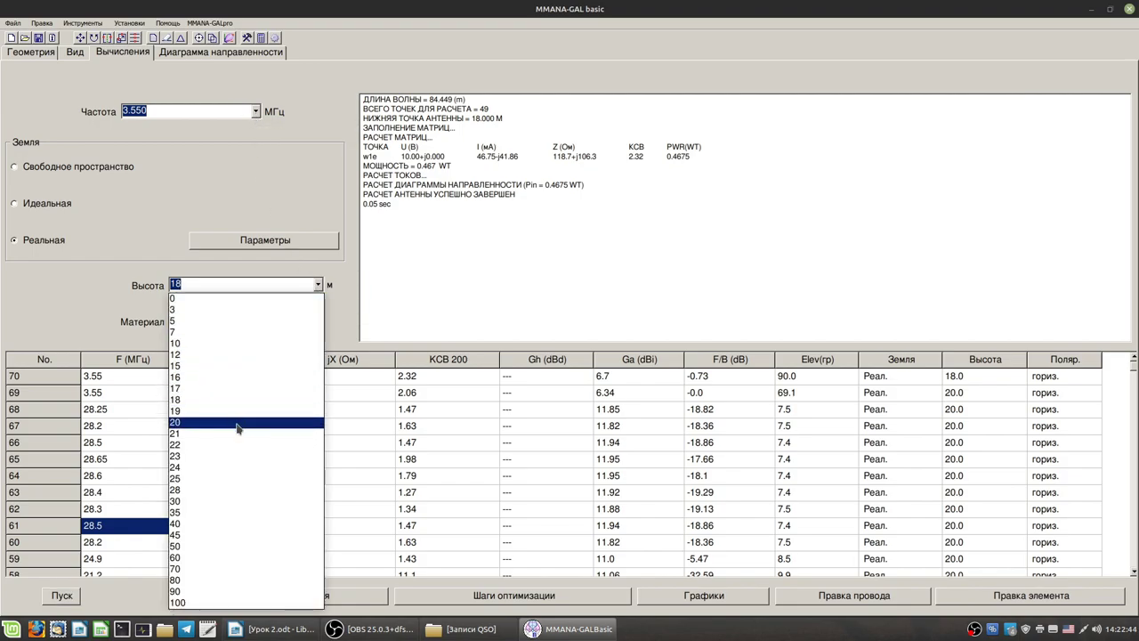
click(205, 469)
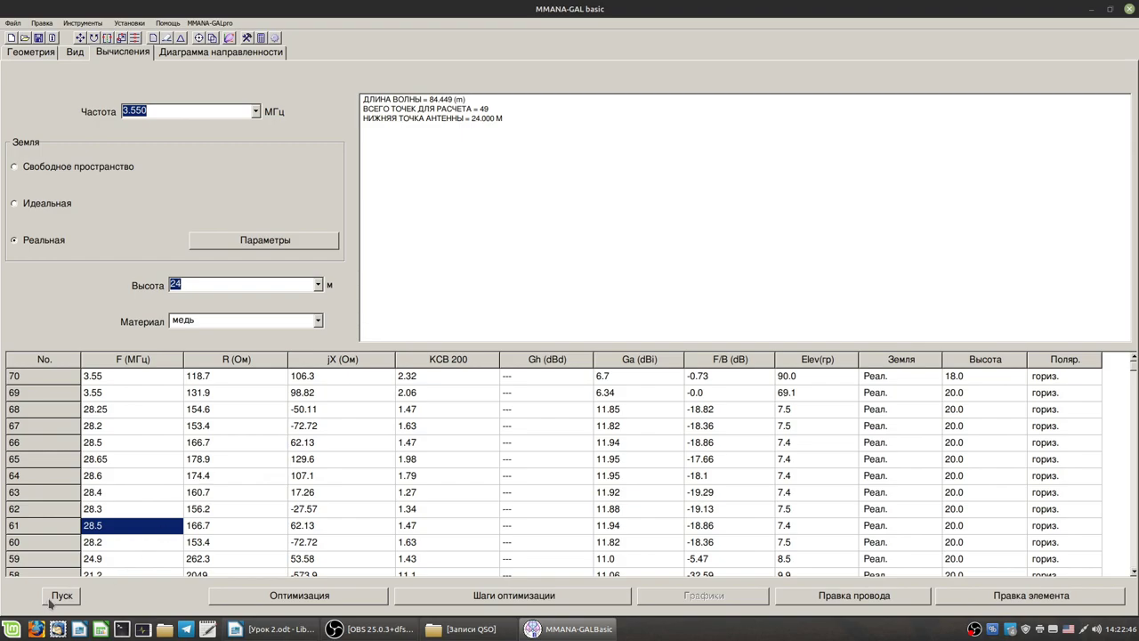
click(52, 598)
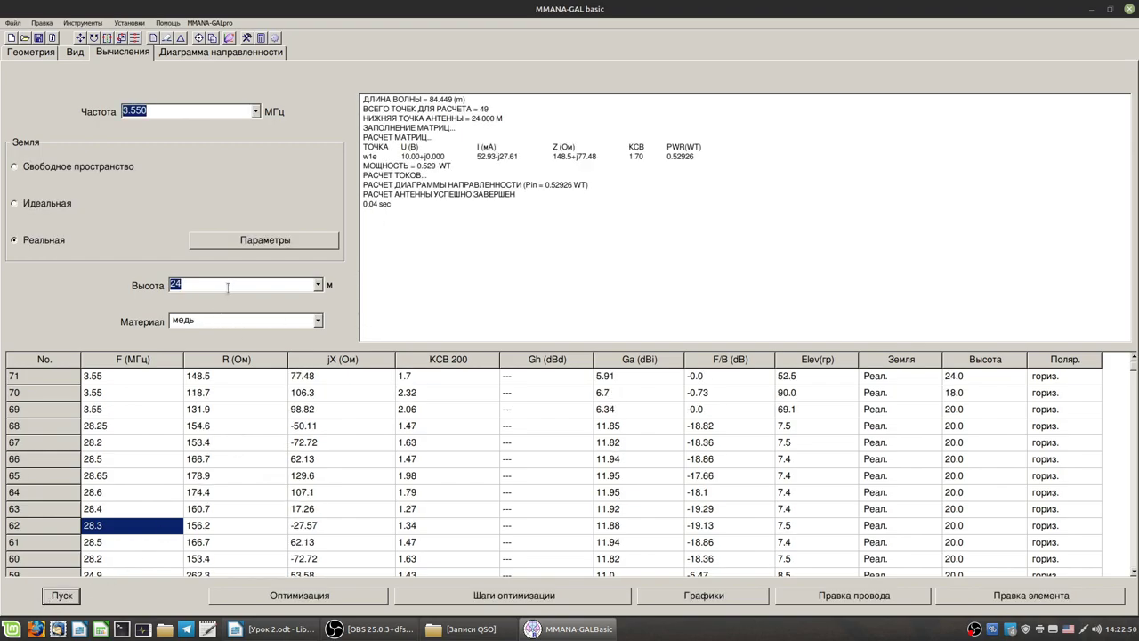
click(414, 379)
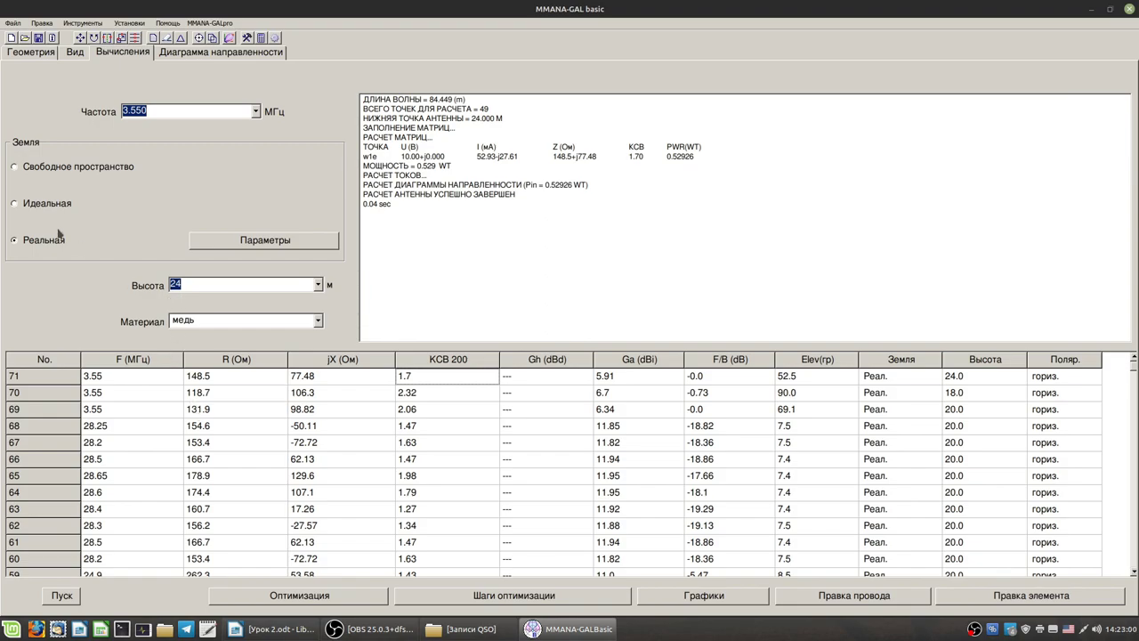
click(318, 284)
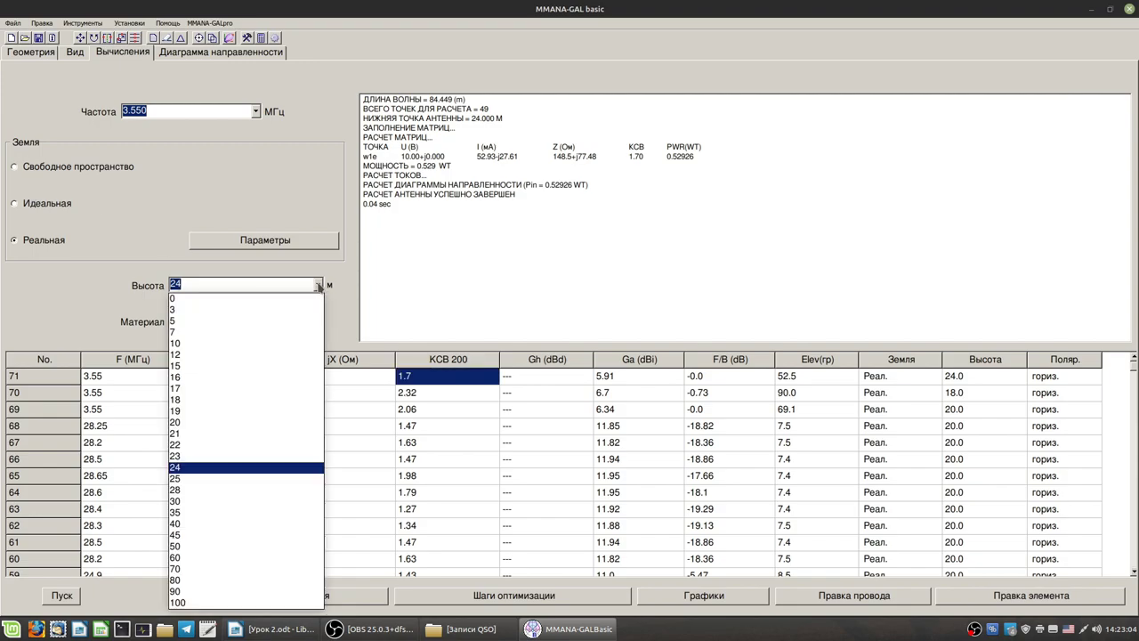
click(178, 501)
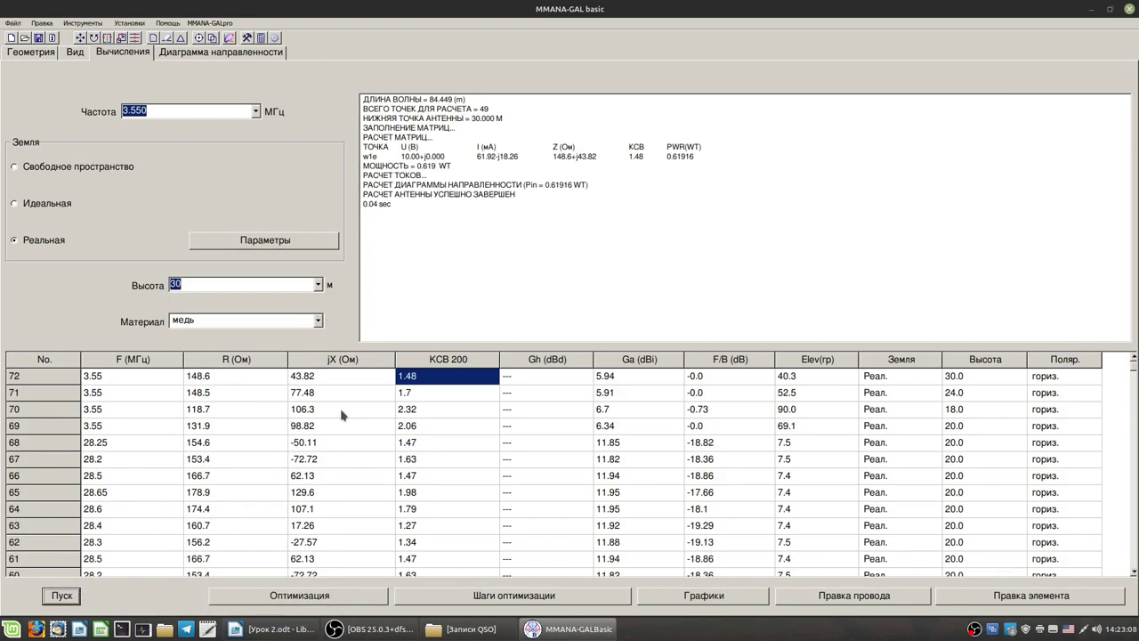
Step: Calculate the antenna at 3.750 MHz and at 3.650 MHz with the height kept at 30 m
click(257, 112)
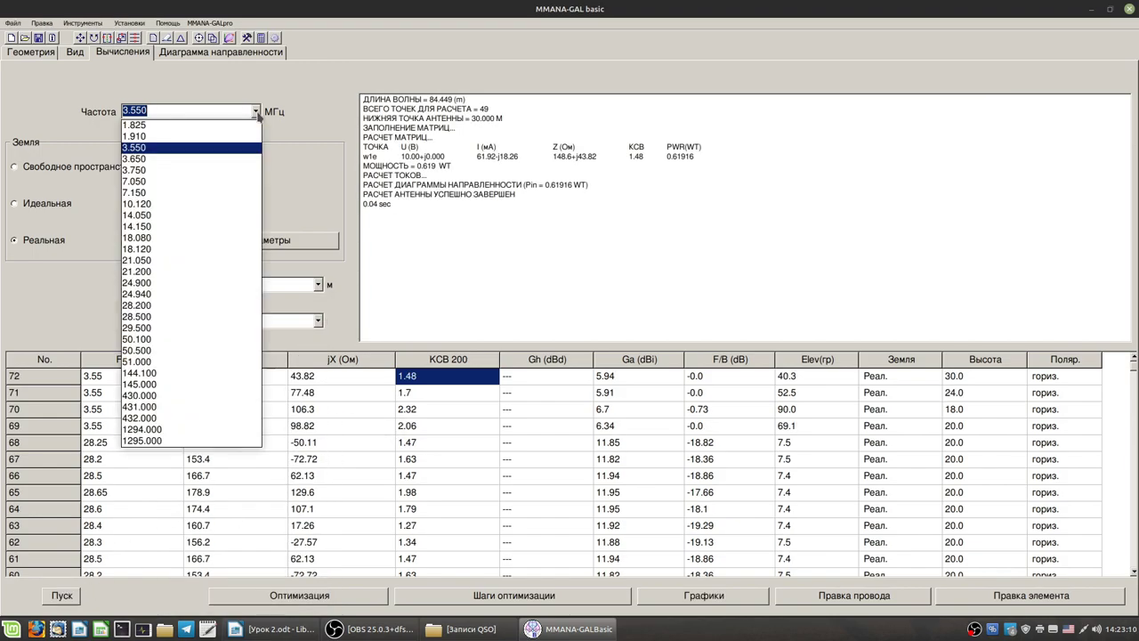
click(175, 171)
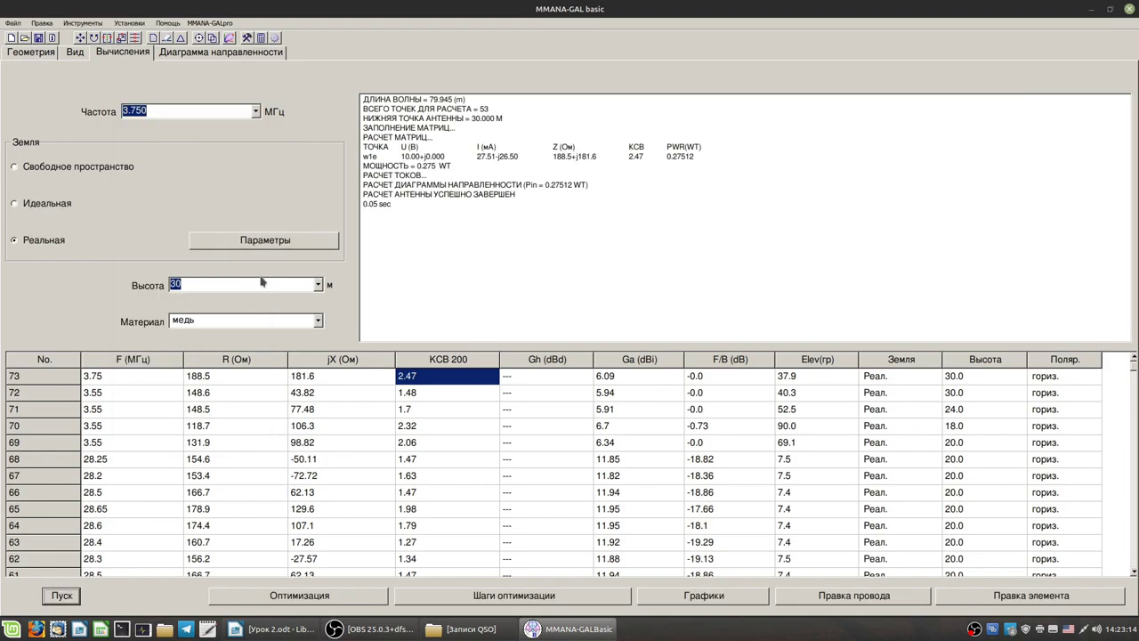
click(255, 113)
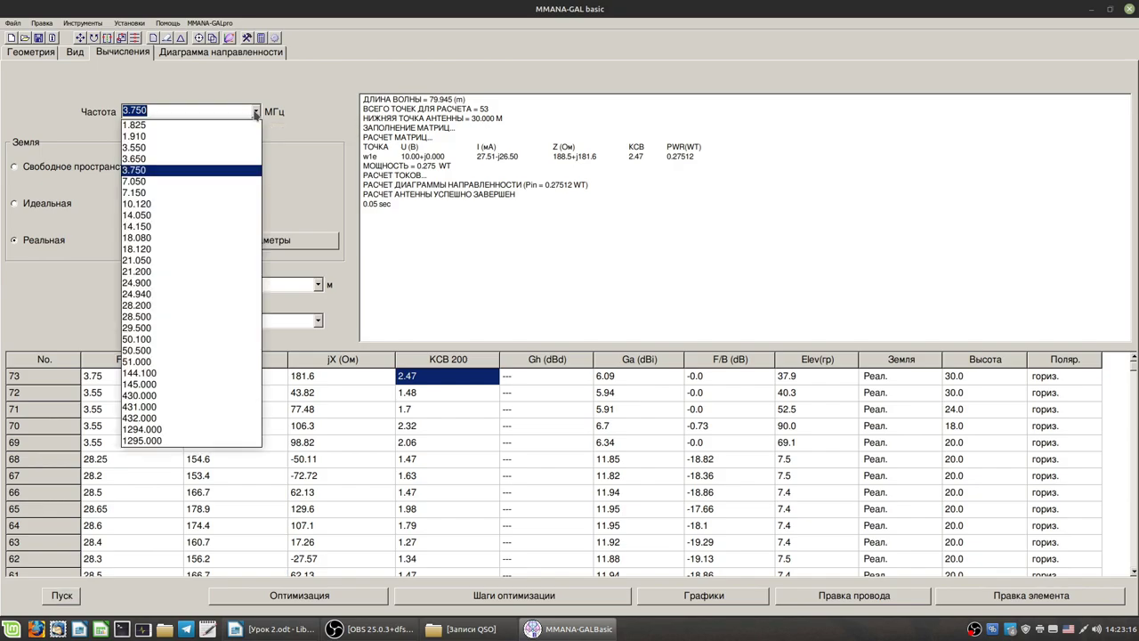
click(182, 160)
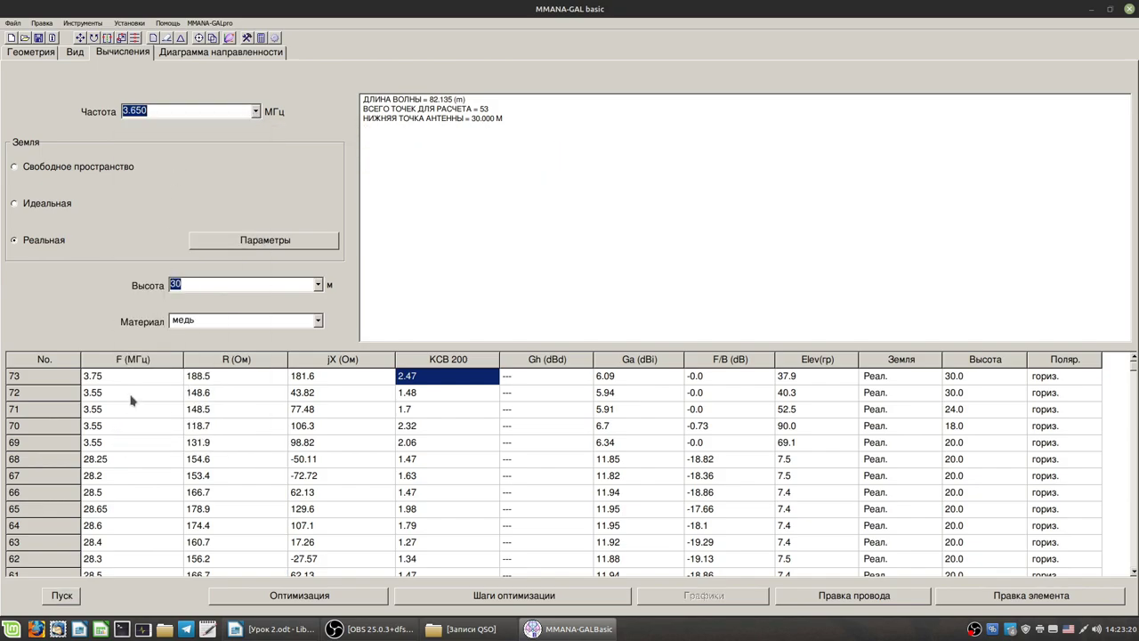
click(61, 596)
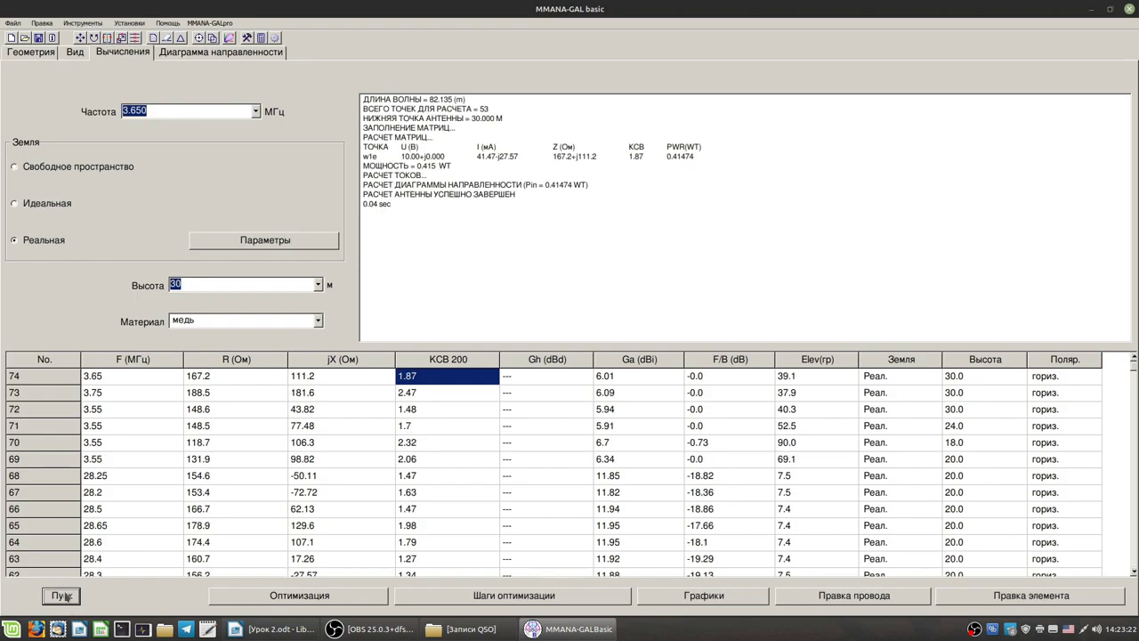
Step: In the optimization's band sources, set the first frequency to 3.6 MHz and the second to 7.15 MHz
click(302, 598)
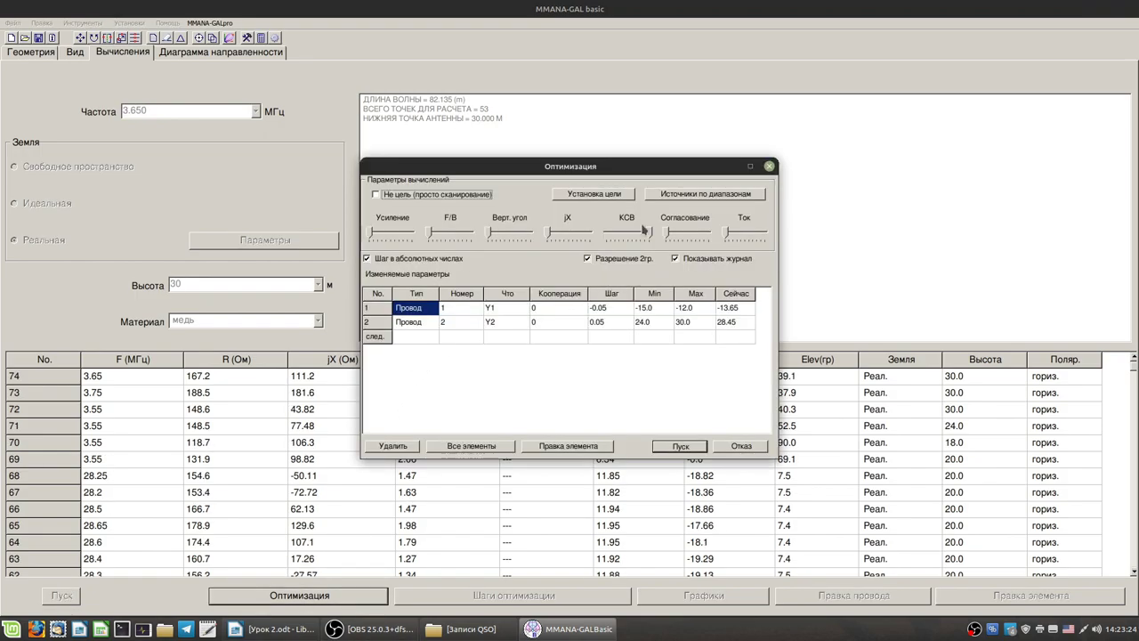
click(692, 202)
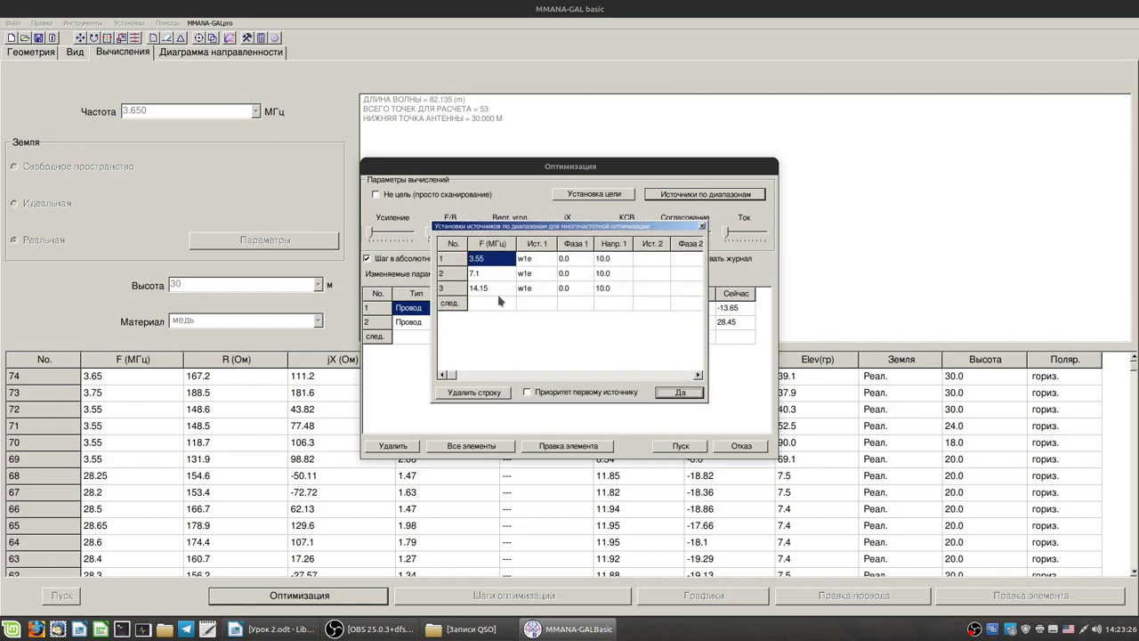
click(482, 258)
drag(485, 258, 477, 258)
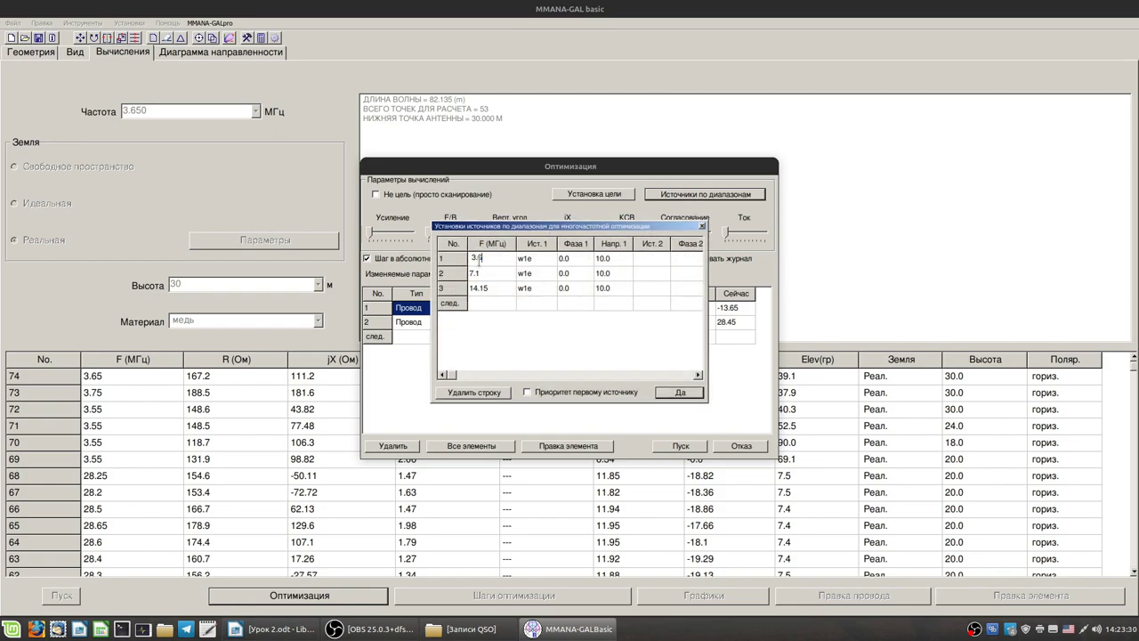
click(492, 275)
click(485, 276)
click(487, 273)
click(487, 294)
Step: Accept the band sources, run the multiband optimization and close its result message
click(686, 392)
click(694, 448)
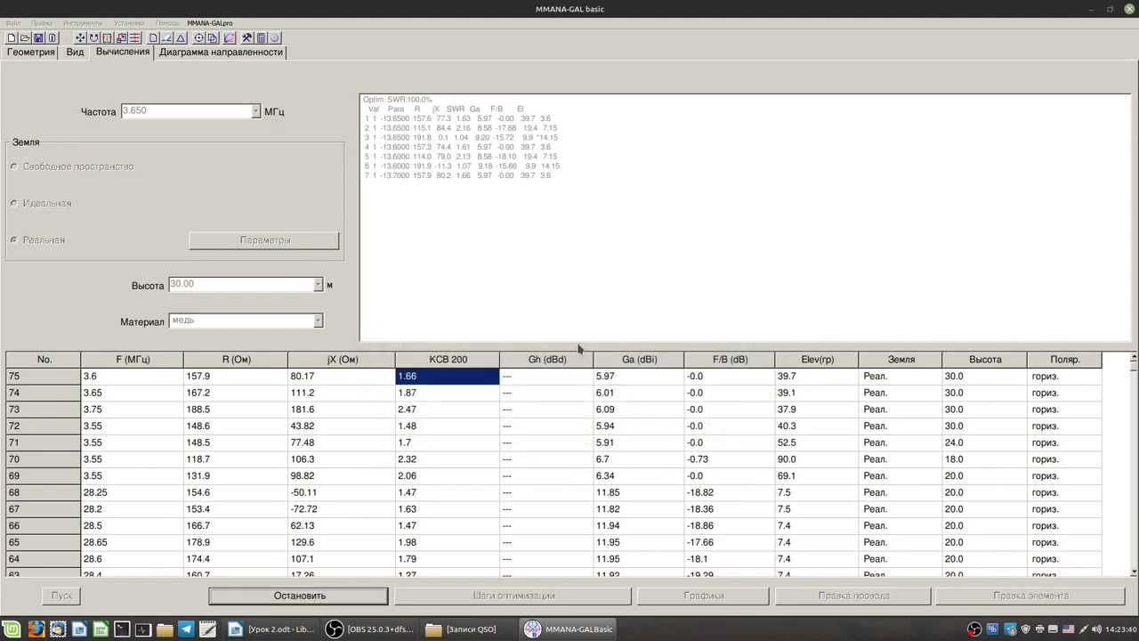
click(596, 327)
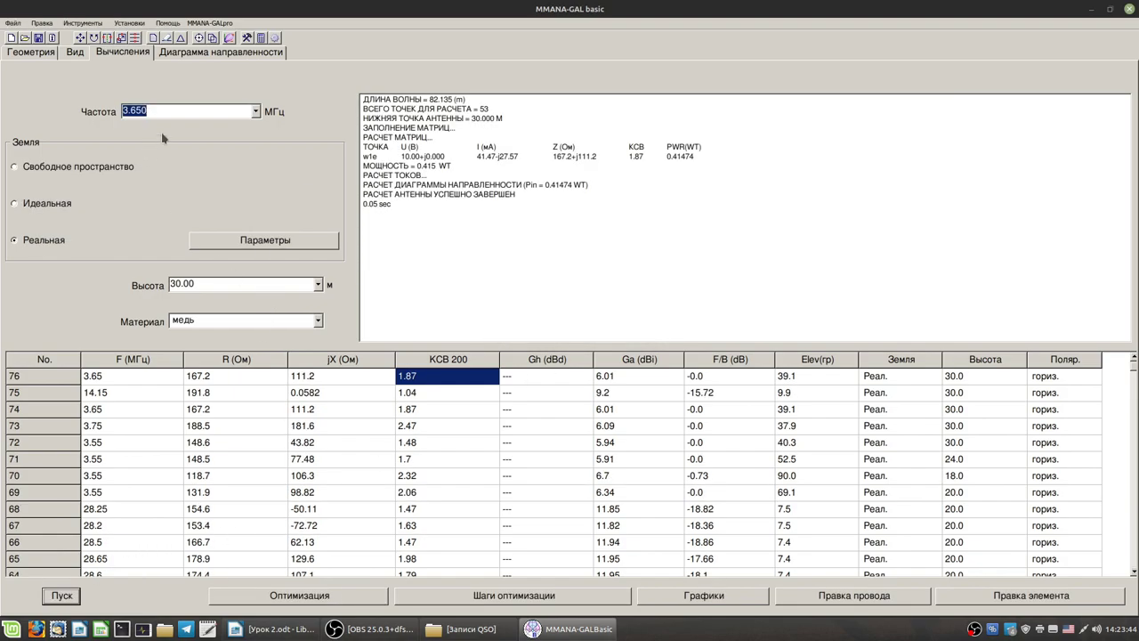
Step: Recalculate the antenna at 3.750 MHz and at 3.550 MHz at the 30 m height
click(256, 113)
click(182, 170)
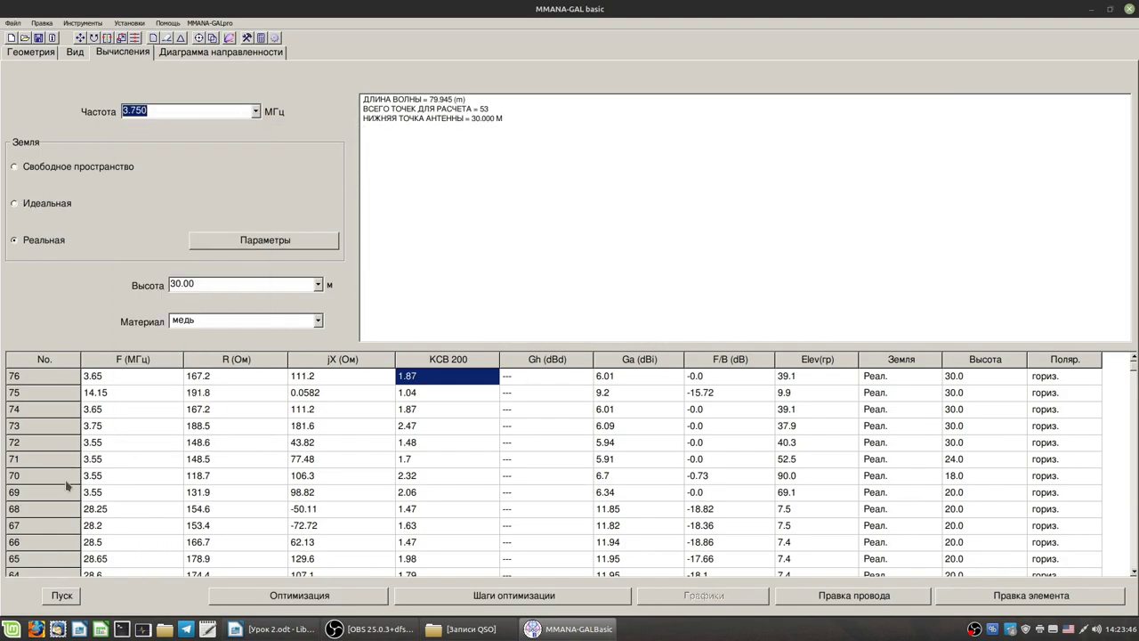
click(61, 596)
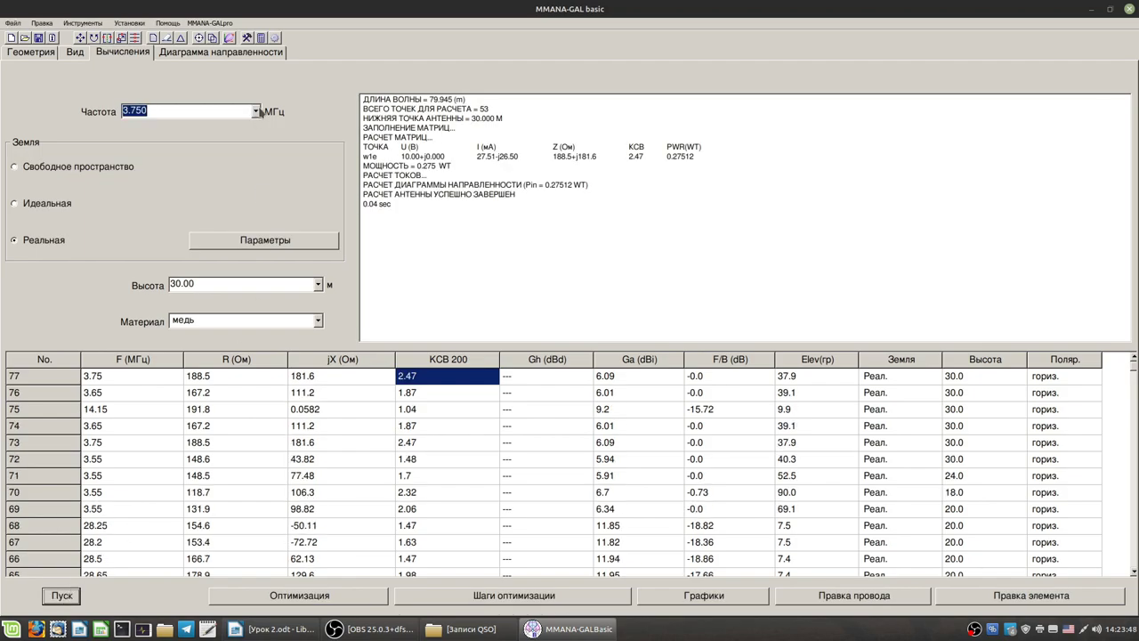
click(257, 111)
click(183, 148)
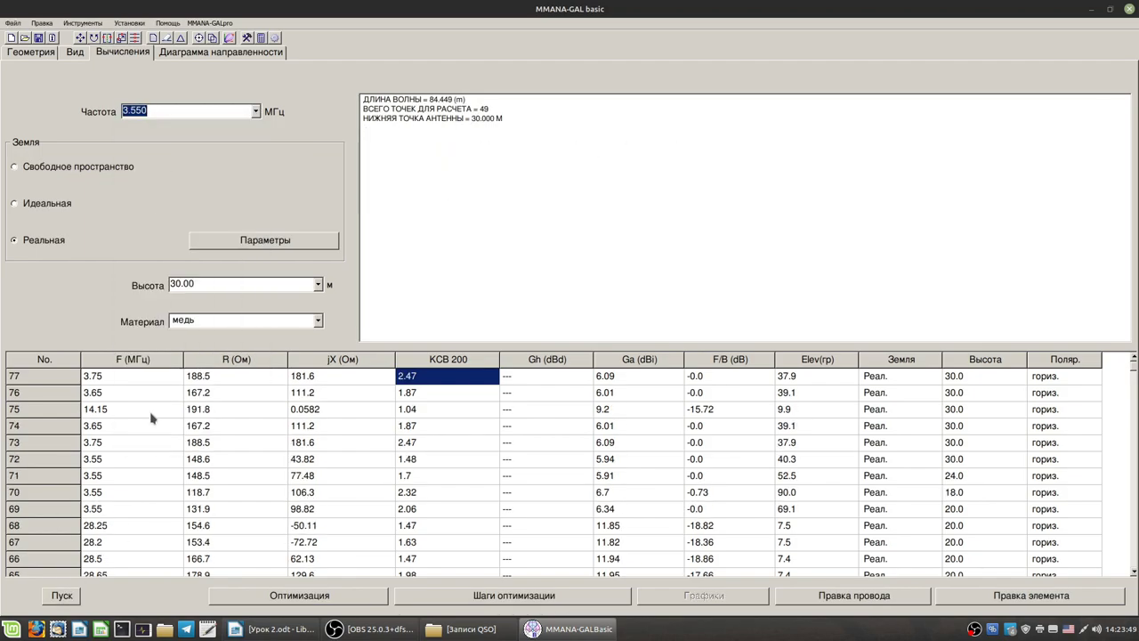
click(64, 601)
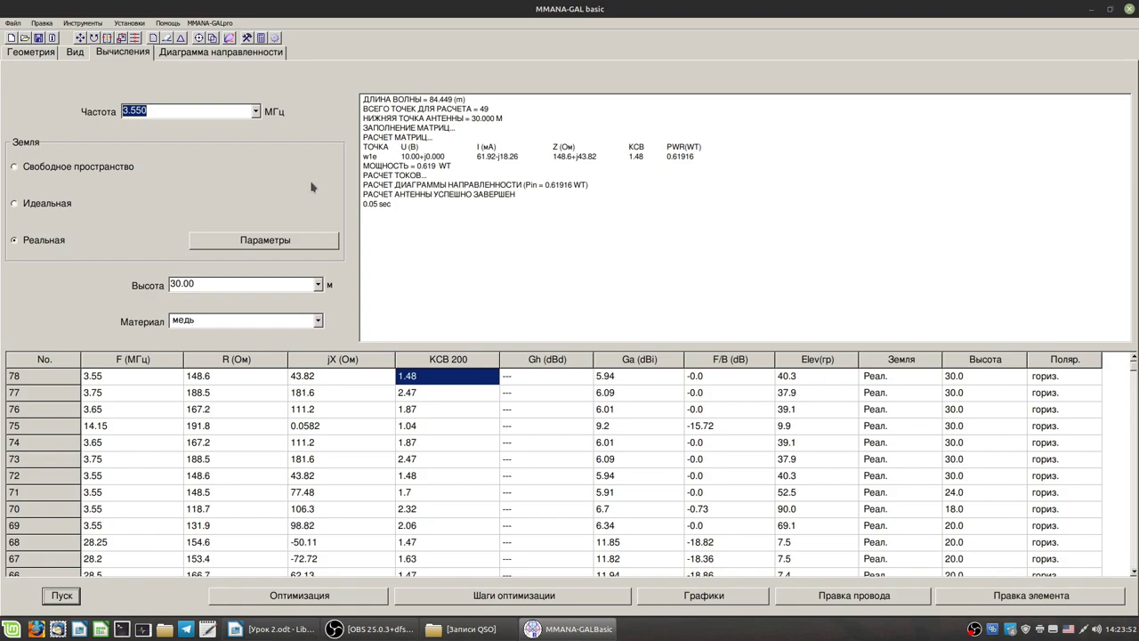
Step: Calculate the antenna at 7.050 MHz and at 7.150 MHz at the 30 m height
click(256, 111)
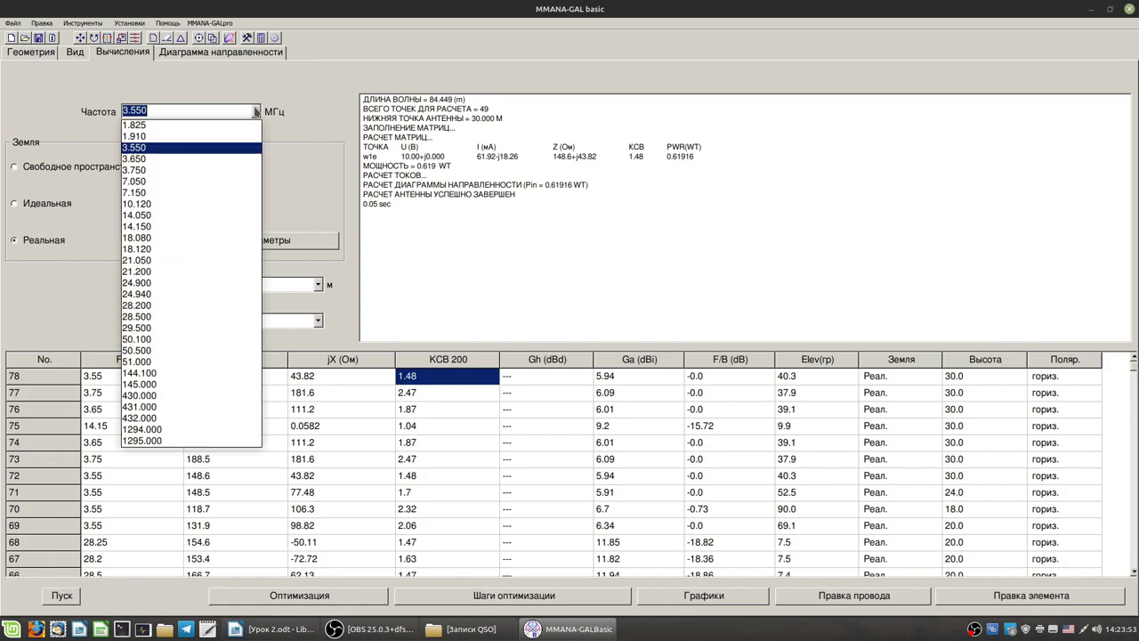
click(163, 183)
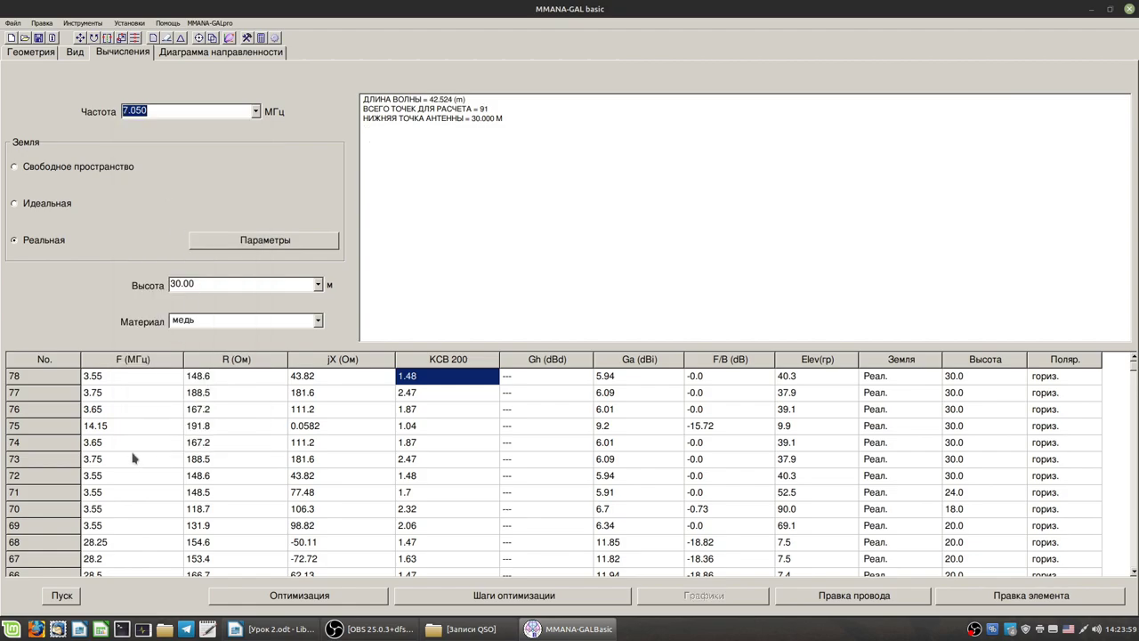
click(55, 602)
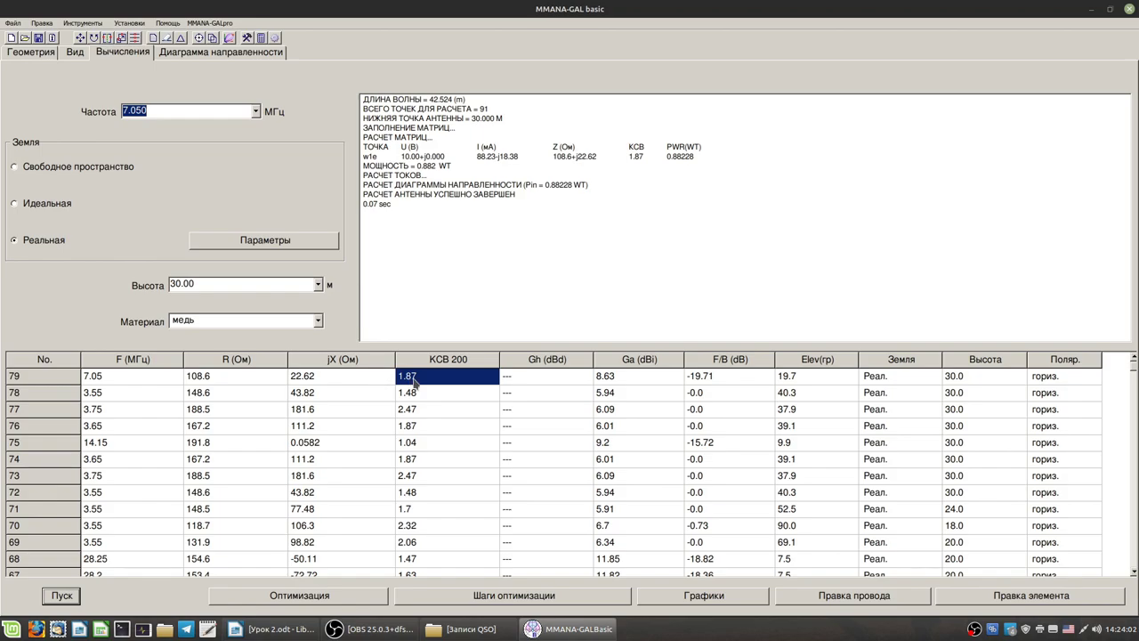
click(256, 111)
click(172, 193)
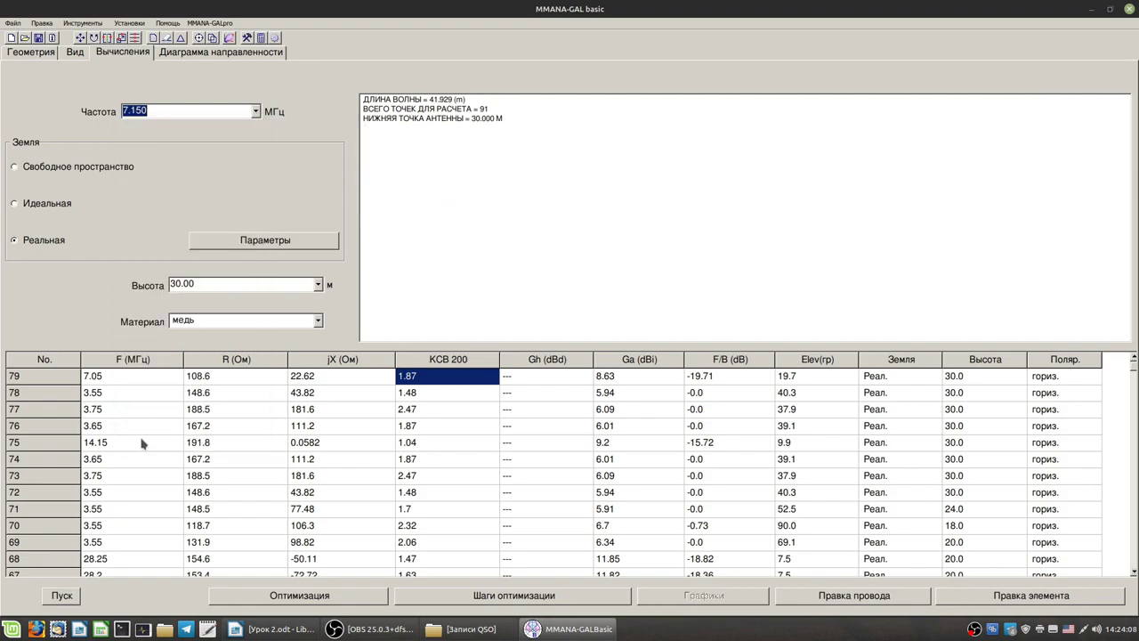
click(62, 596)
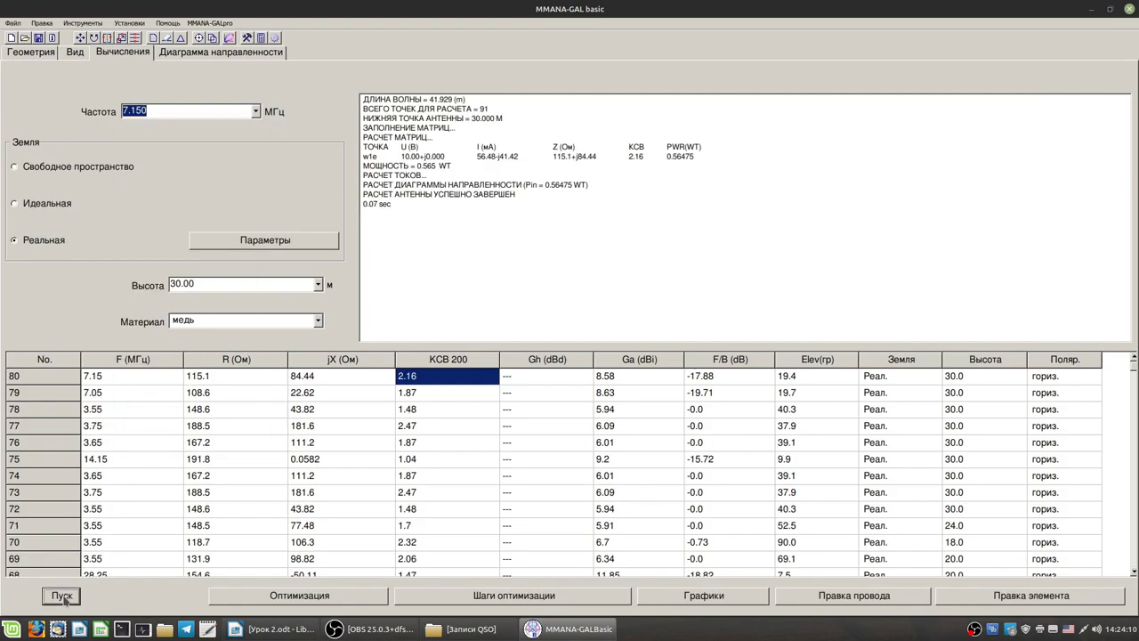
Step: Plot the SWR curve around 7.15 MHz over a 400 kHz band with additional points, examine it and close the graph window
click(300, 595)
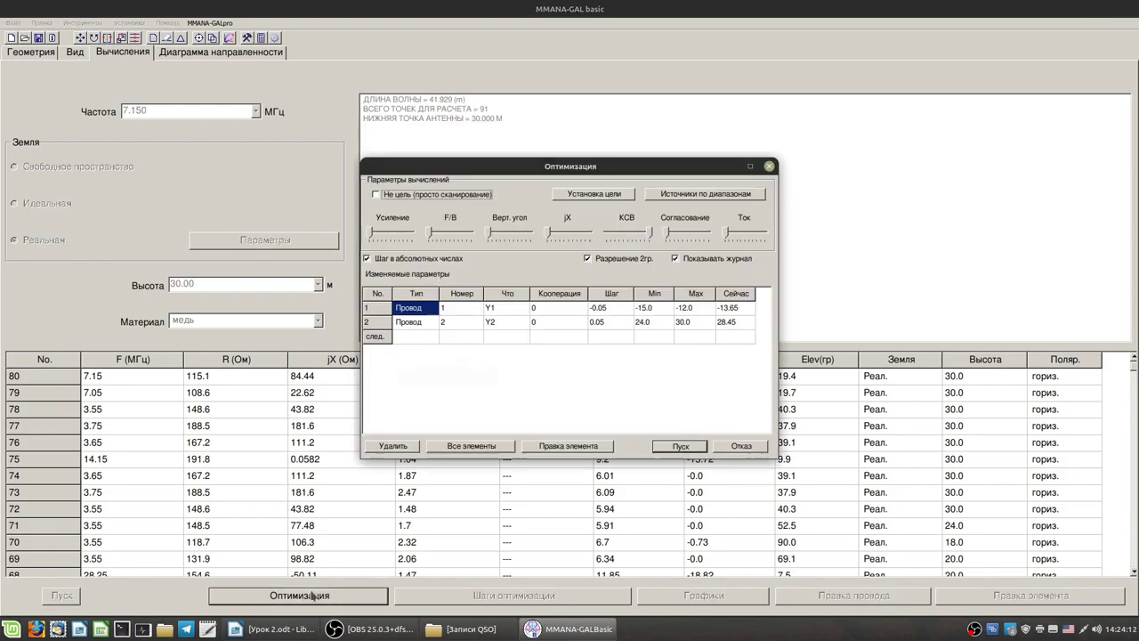
click(770, 167)
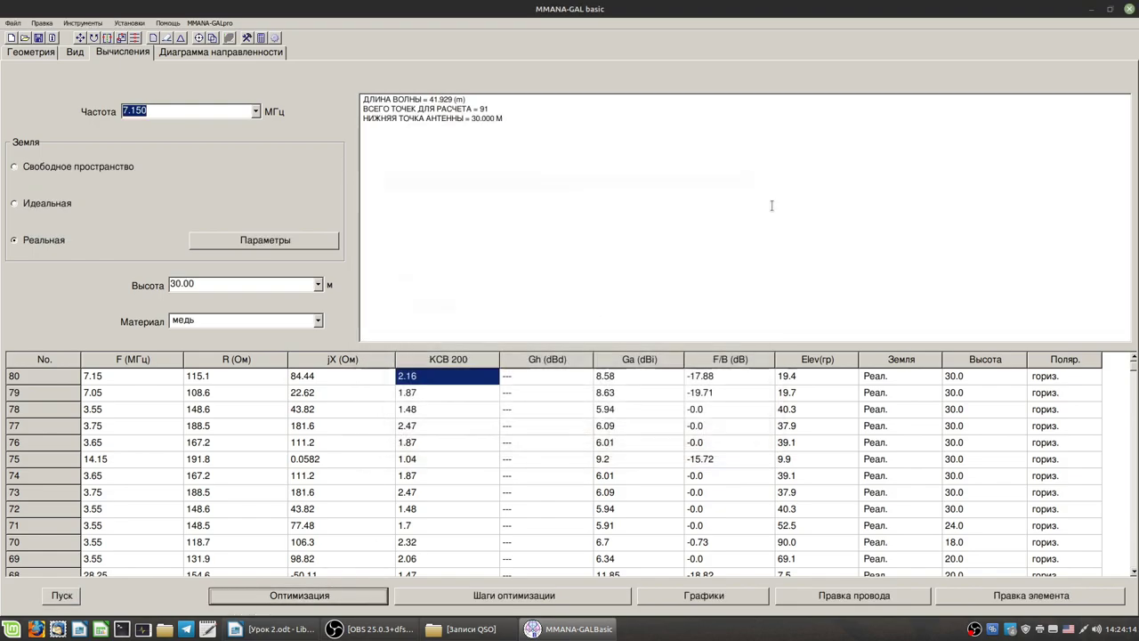
click(684, 596)
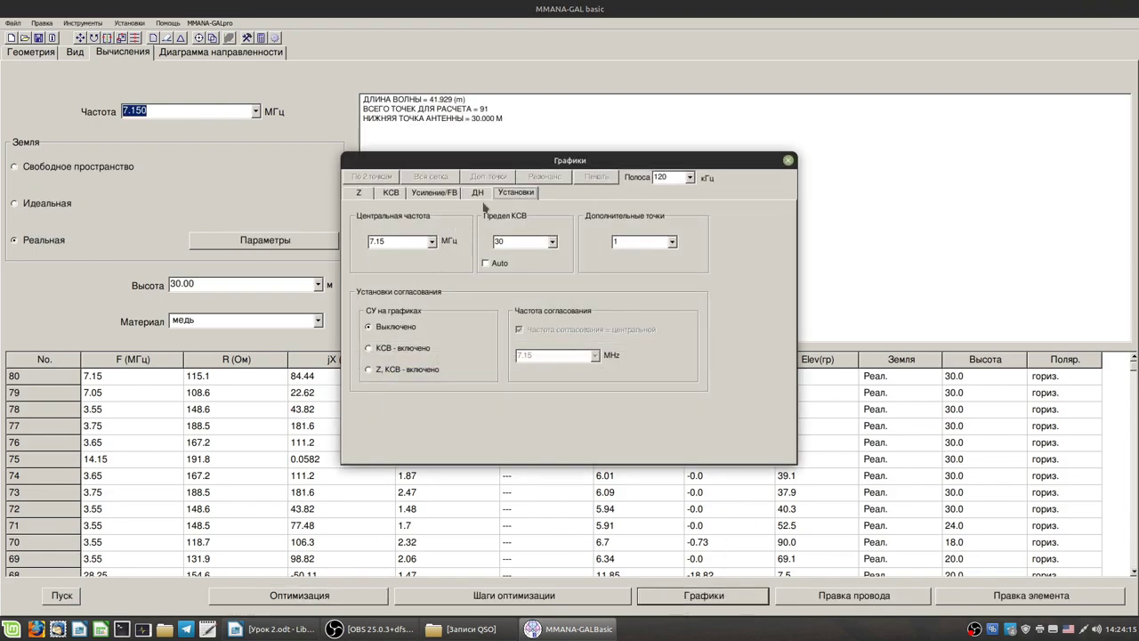
click(394, 195)
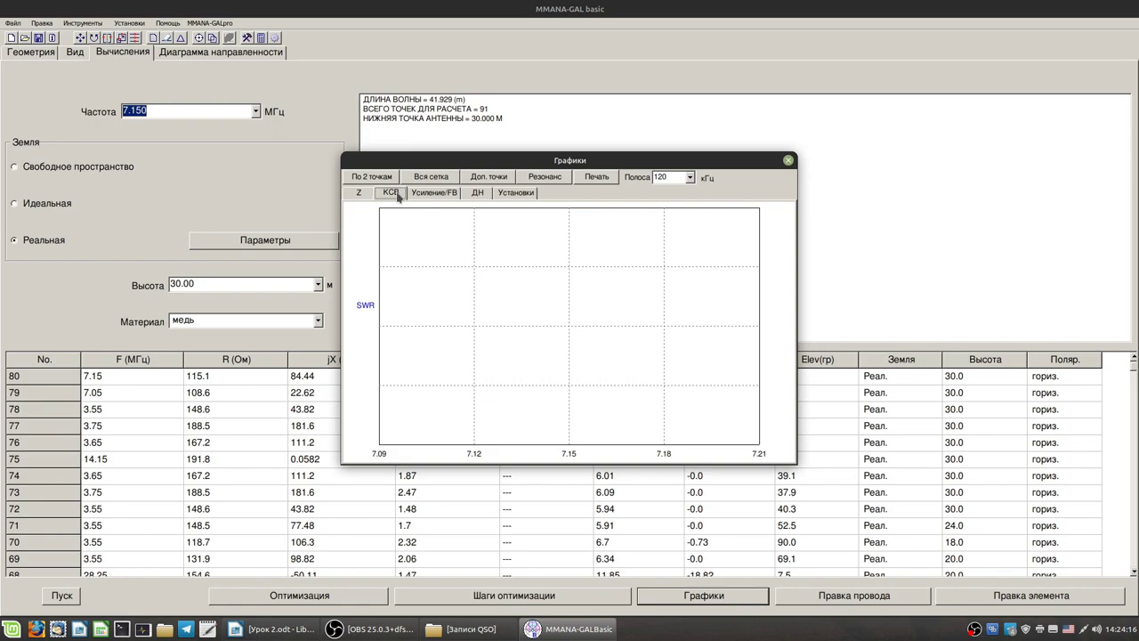
click(690, 178)
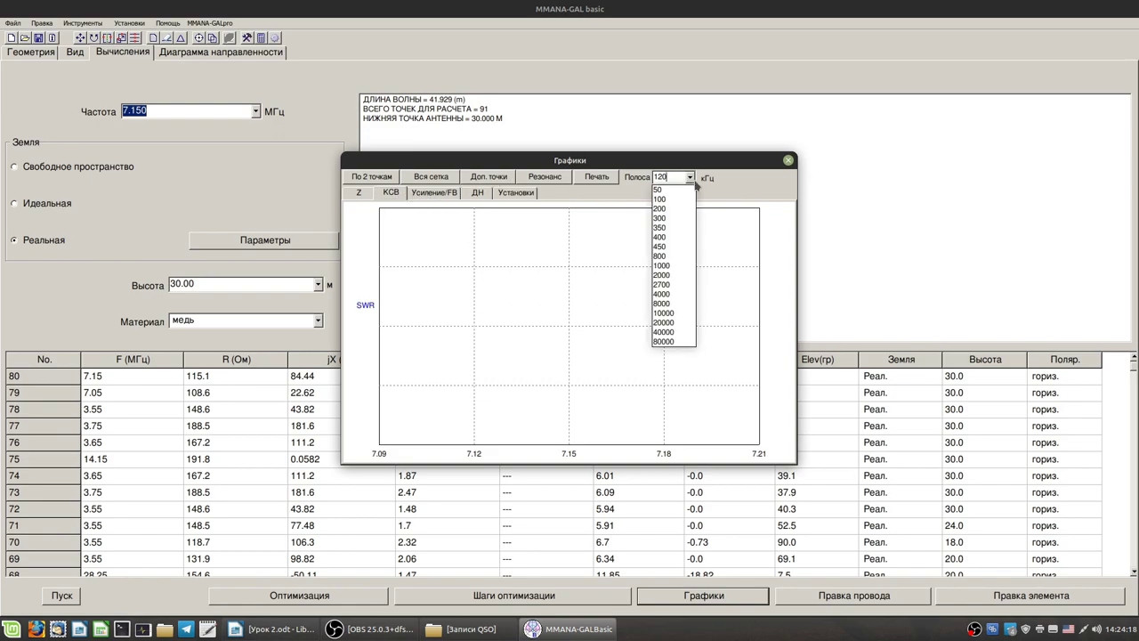
click(669, 238)
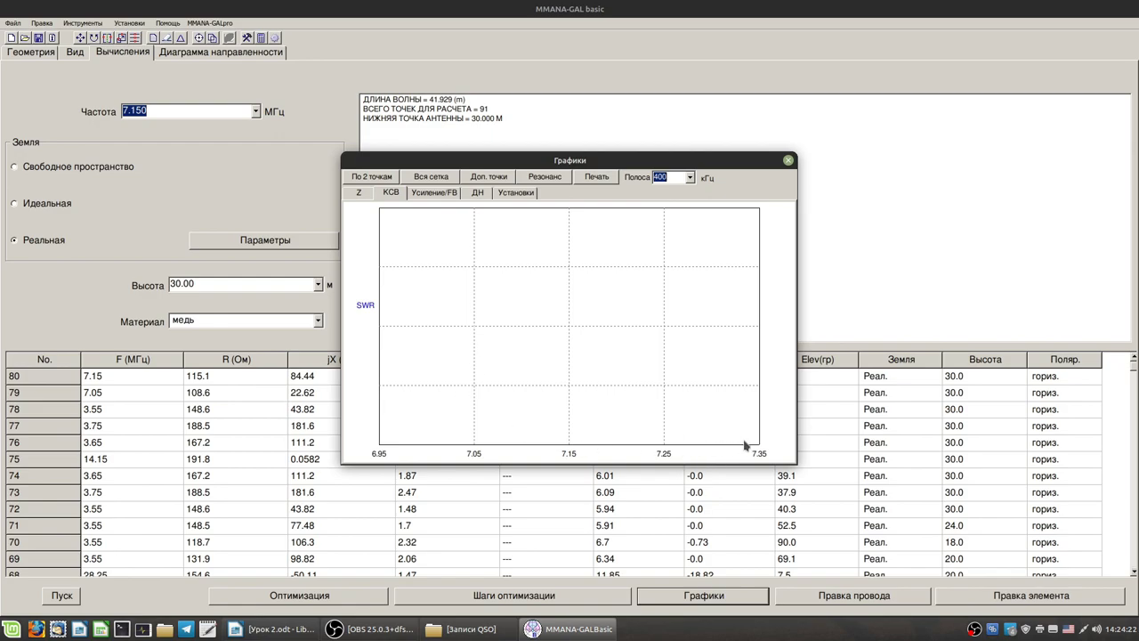
click(483, 182)
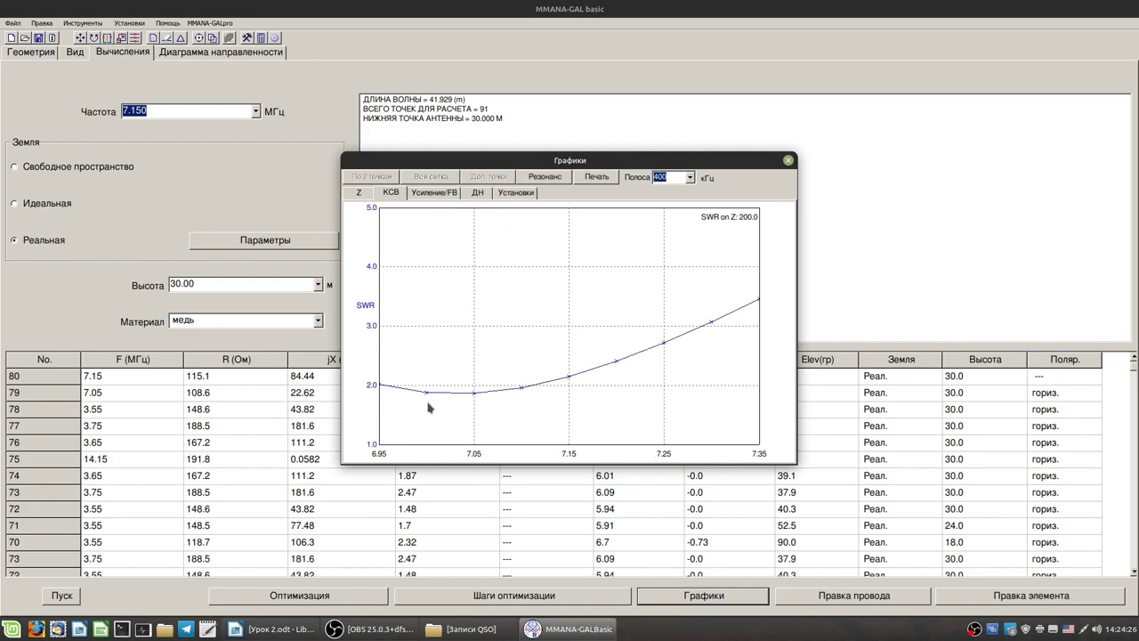
click(788, 160)
Step: Set the Y2 coordinate of wire 2 in the antenna geometry to 28.5 m
click(39, 55)
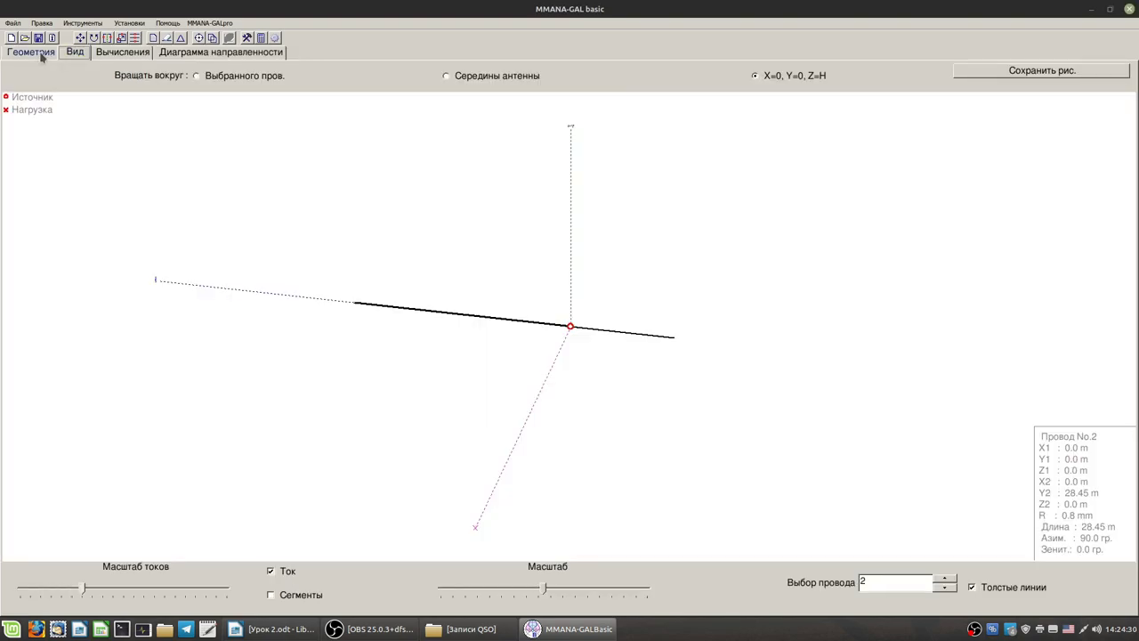
click(39, 55)
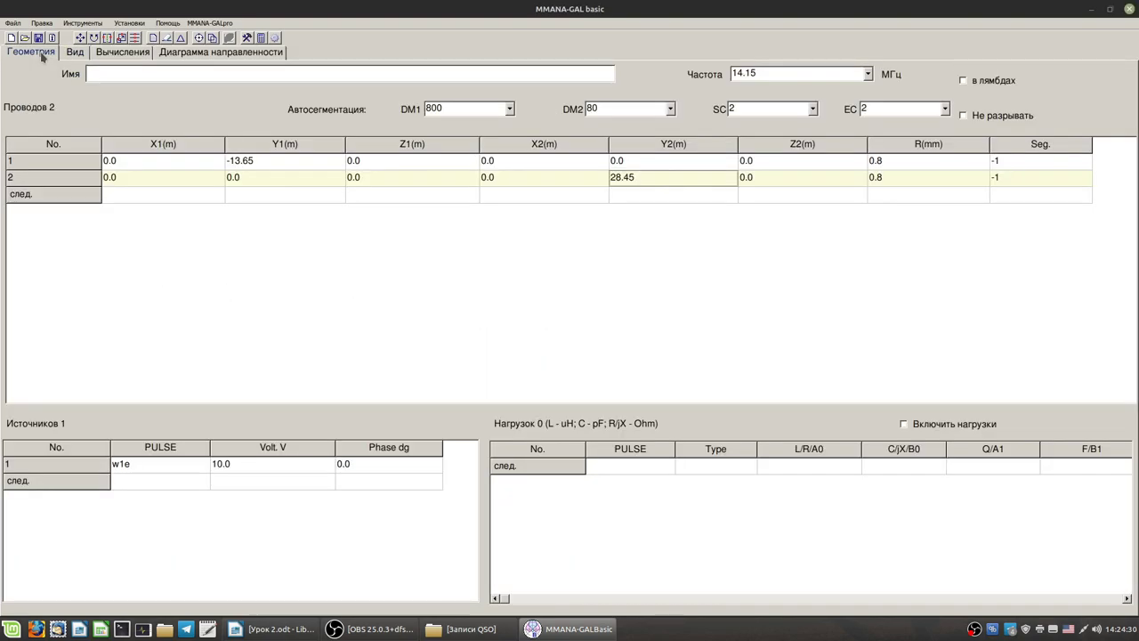
click(629, 178)
click(634, 178)
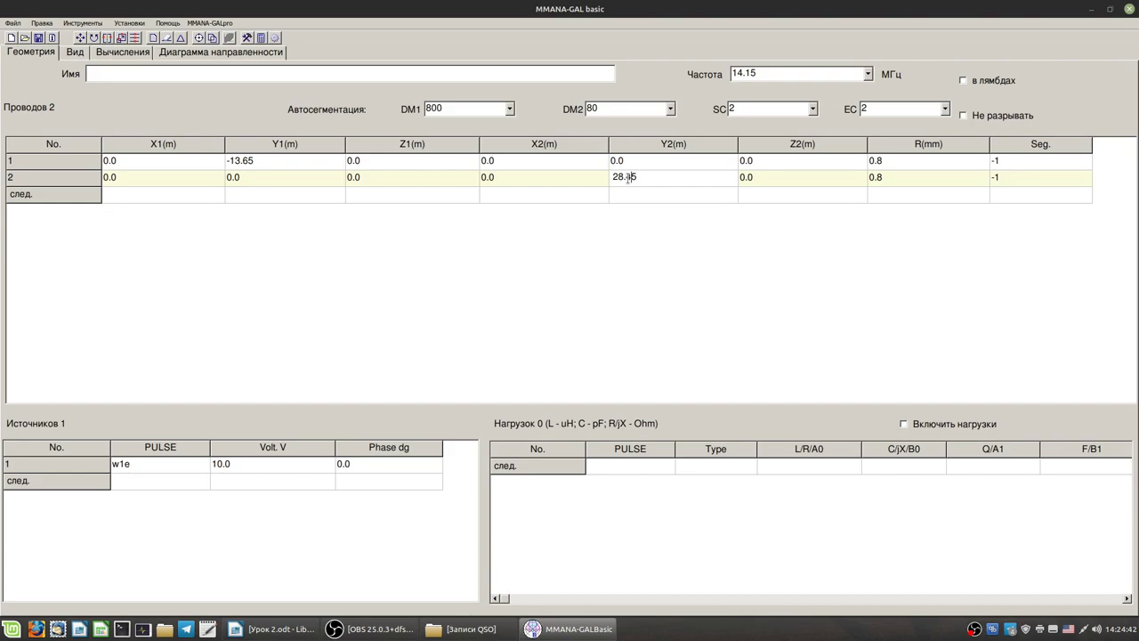
click(628, 177)
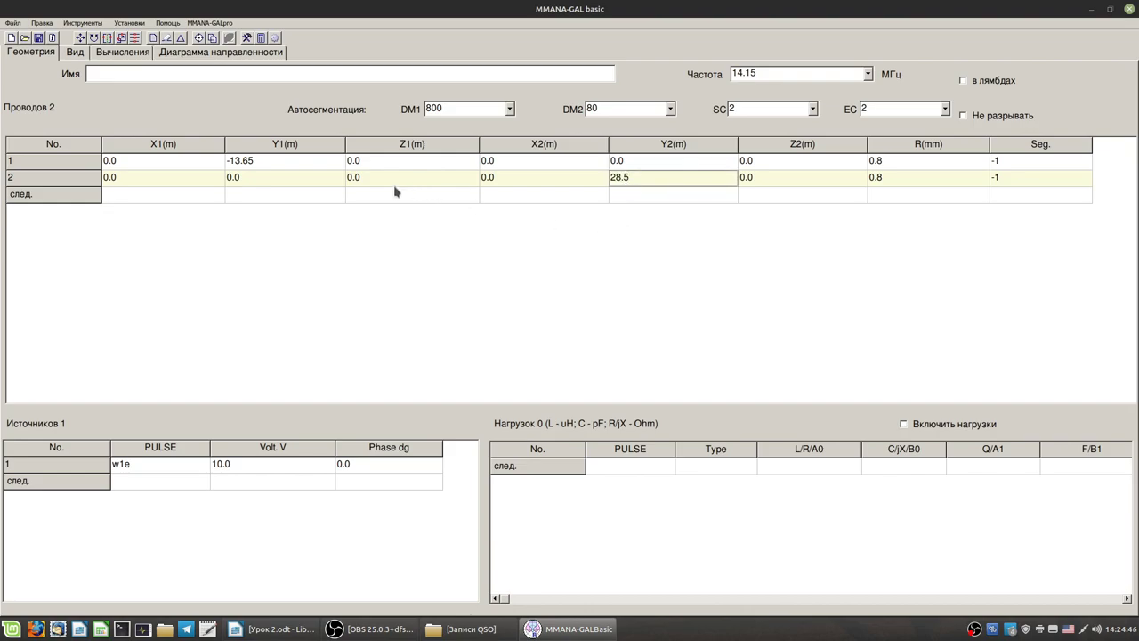
Step: Check the modified wire in the antenna view and recalculate the antenna at 7.150 MHz
click(74, 53)
click(115, 55)
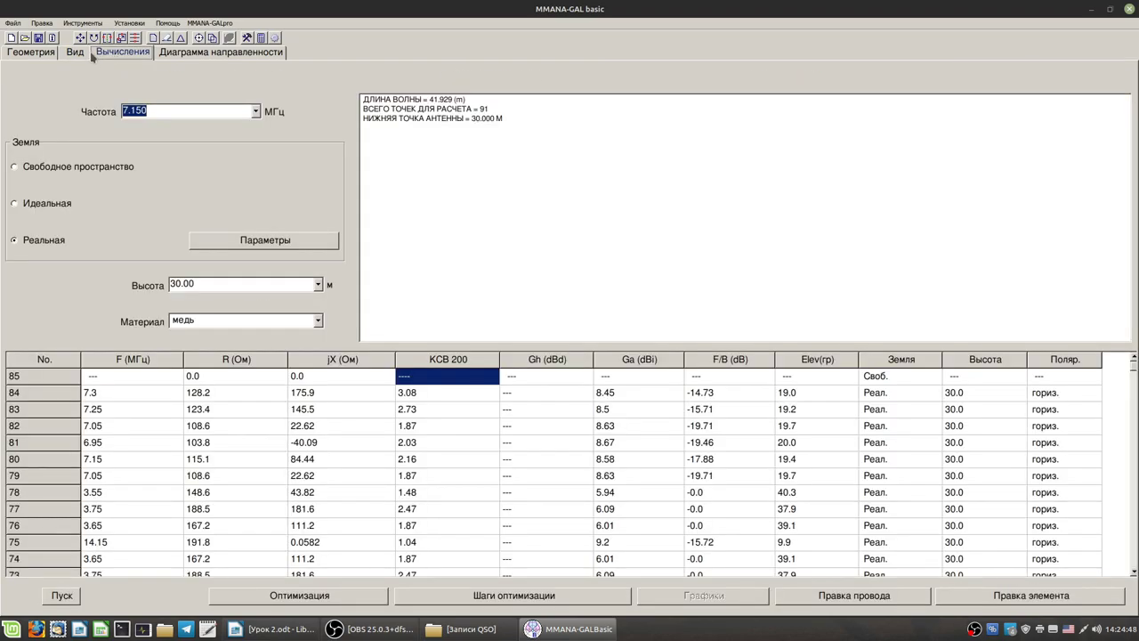
click(78, 53)
click(121, 55)
click(74, 53)
click(119, 56)
click(75, 53)
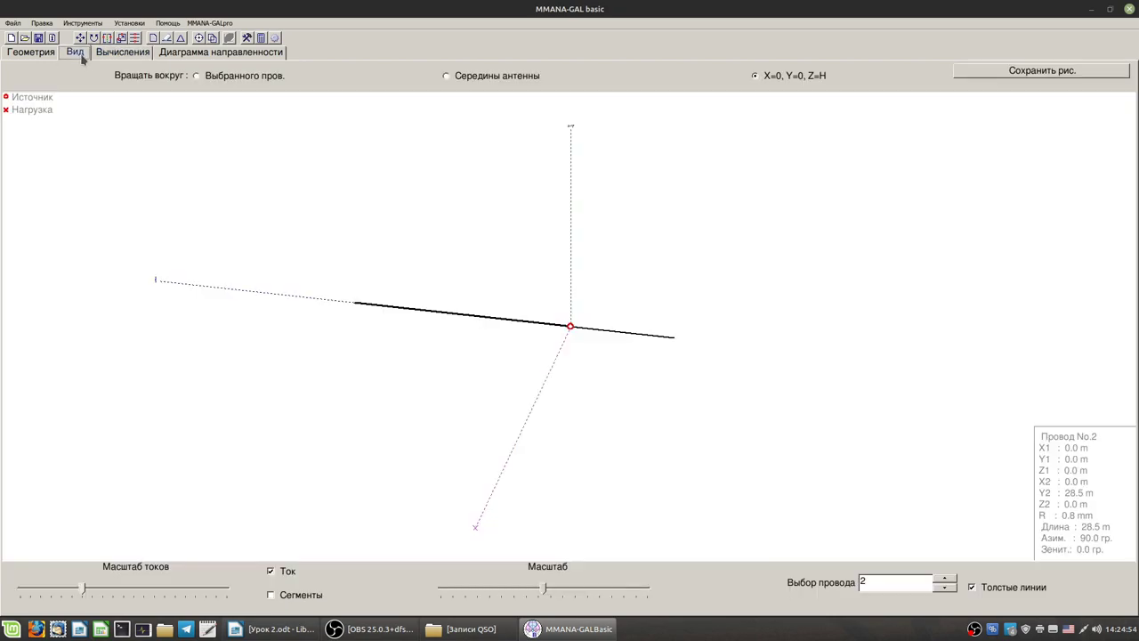
click(124, 55)
click(70, 598)
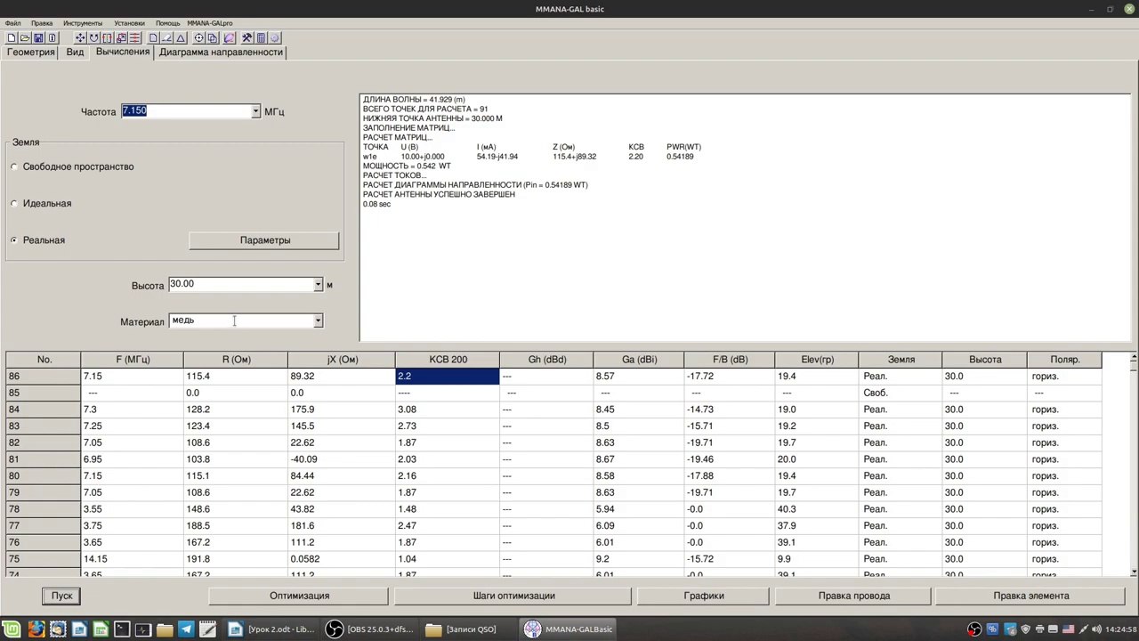
Step: Calculate the modified antenna at 7.050 MHz
click(256, 111)
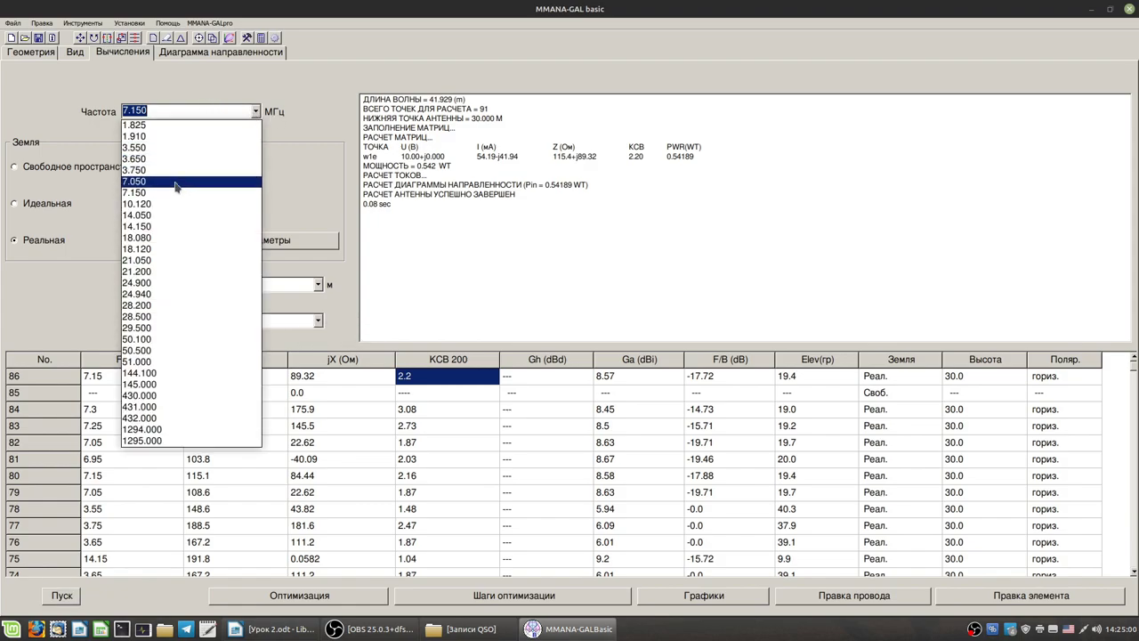
click(175, 184)
click(58, 595)
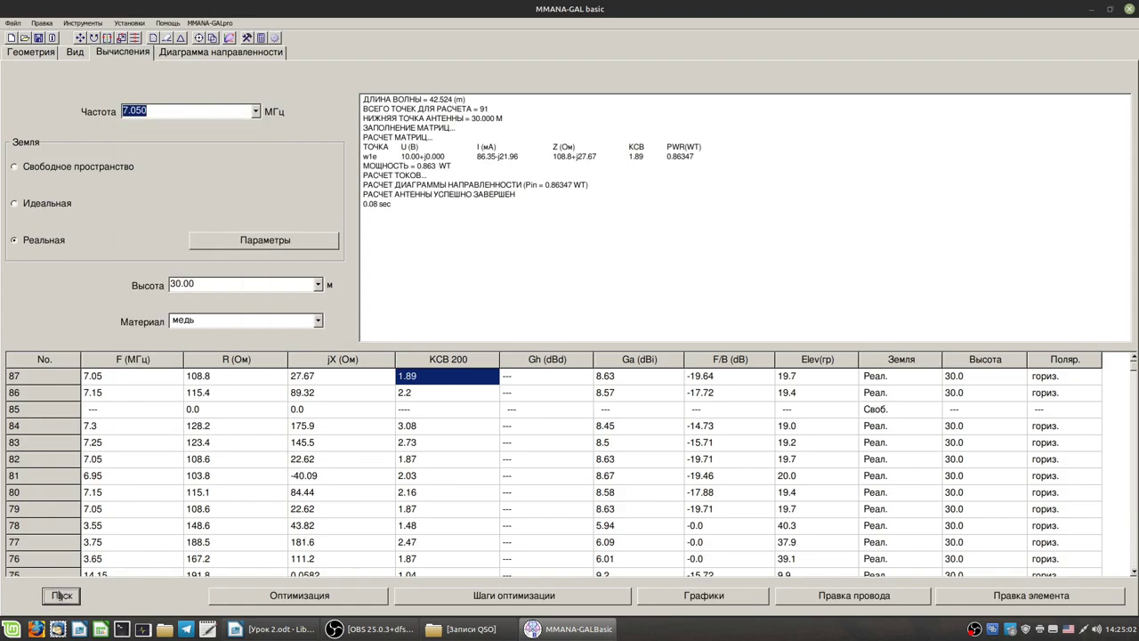
Step: Set the antenna height to 25 m and calculate the antenna at 7.050 and 7.150 MHz
click(317, 283)
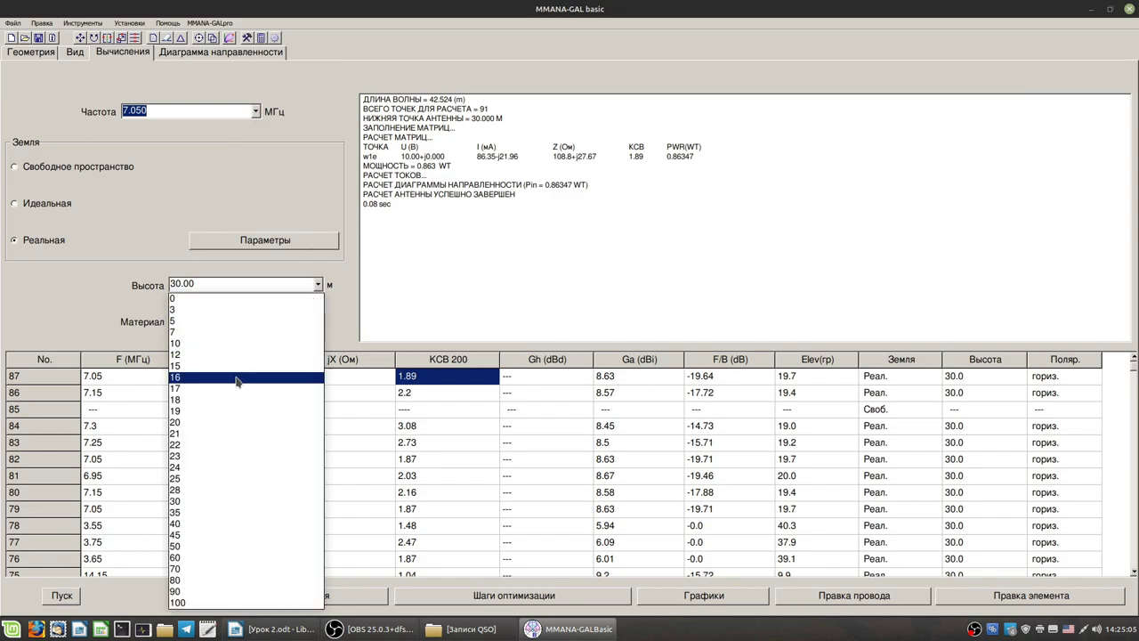
click(186, 479)
click(69, 597)
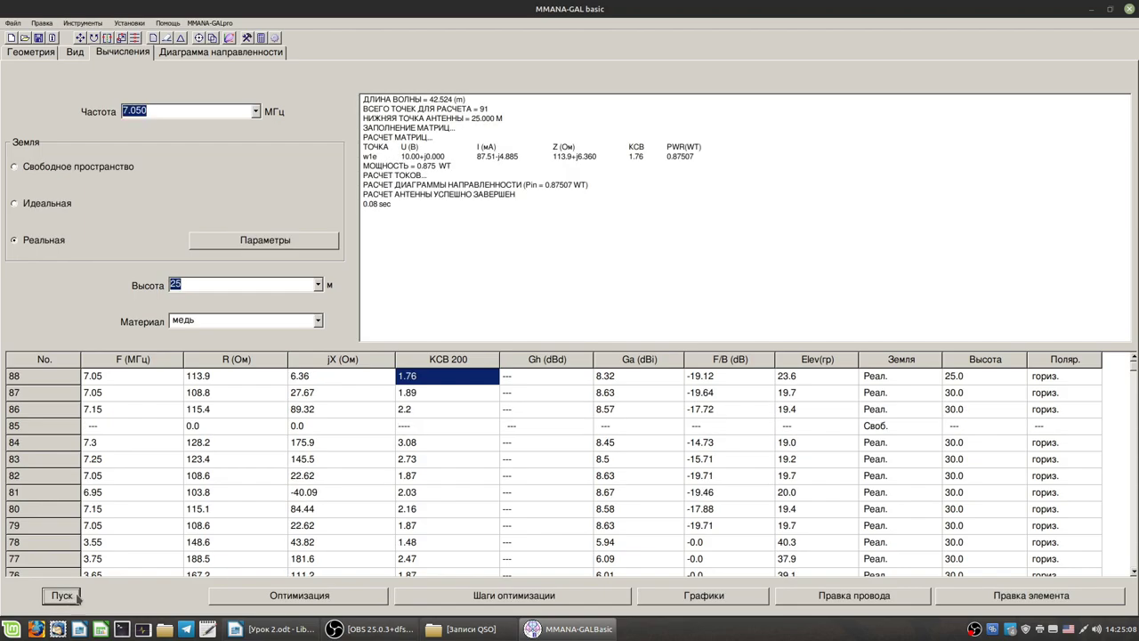
click(256, 111)
click(168, 192)
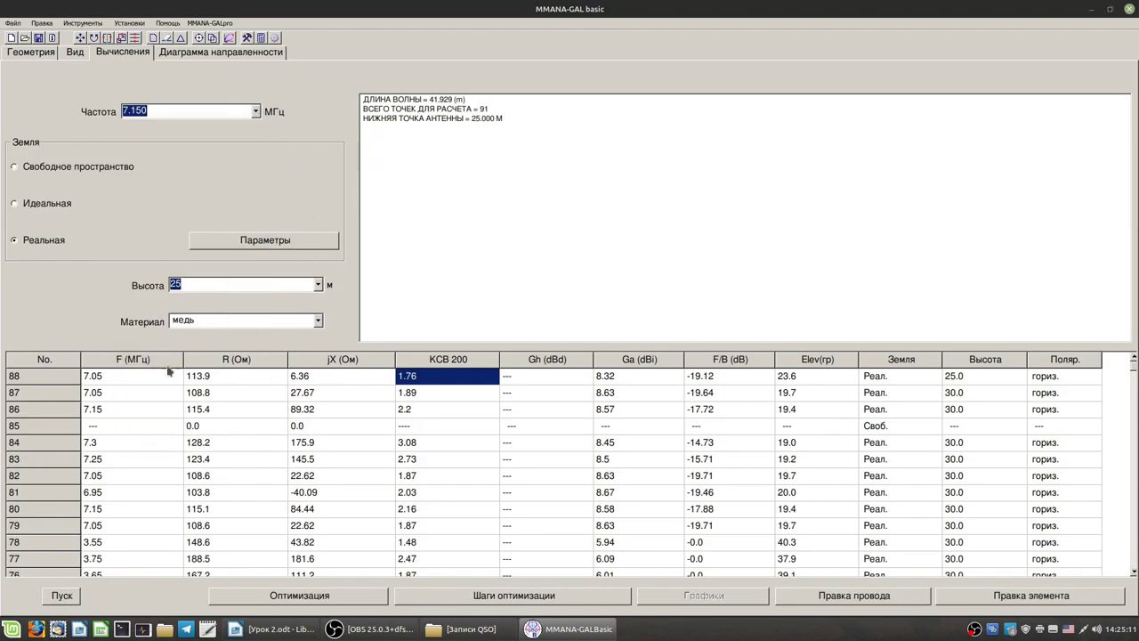
click(62, 596)
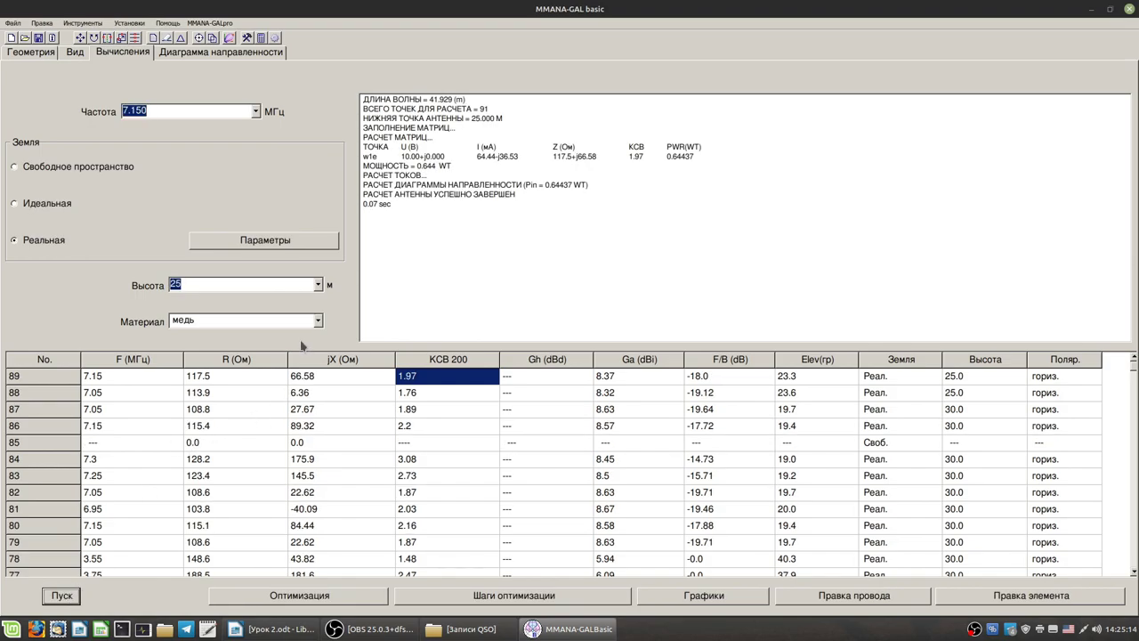
Step: Calculate the antenna at 3.650 MHz and 3.550 MHz with the 25 m height
click(256, 111)
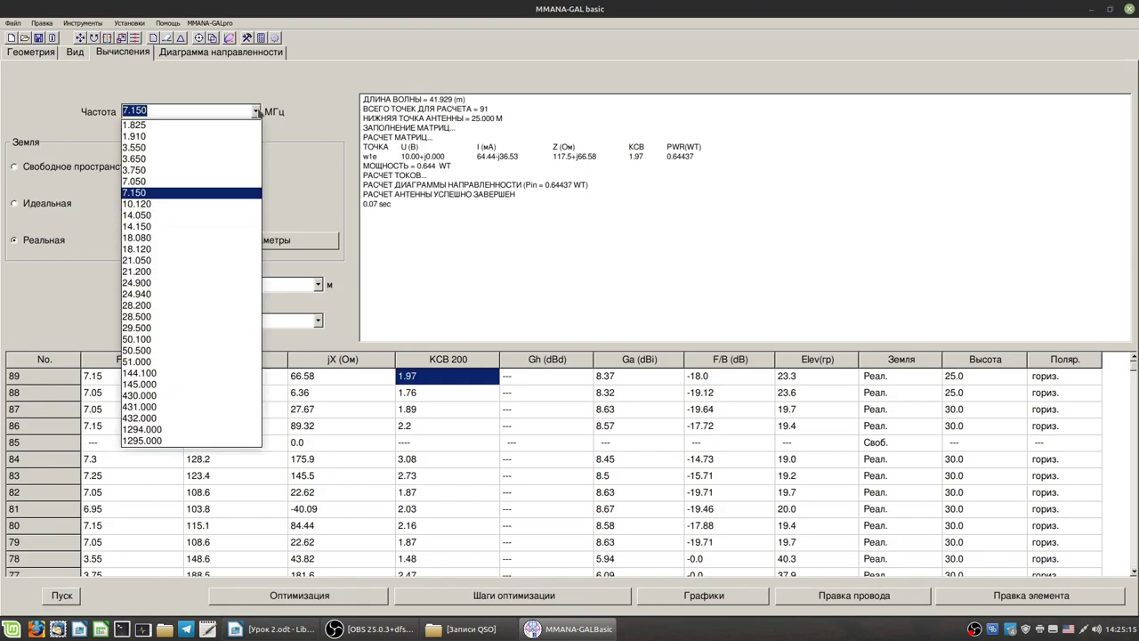
click(187, 160)
click(64, 595)
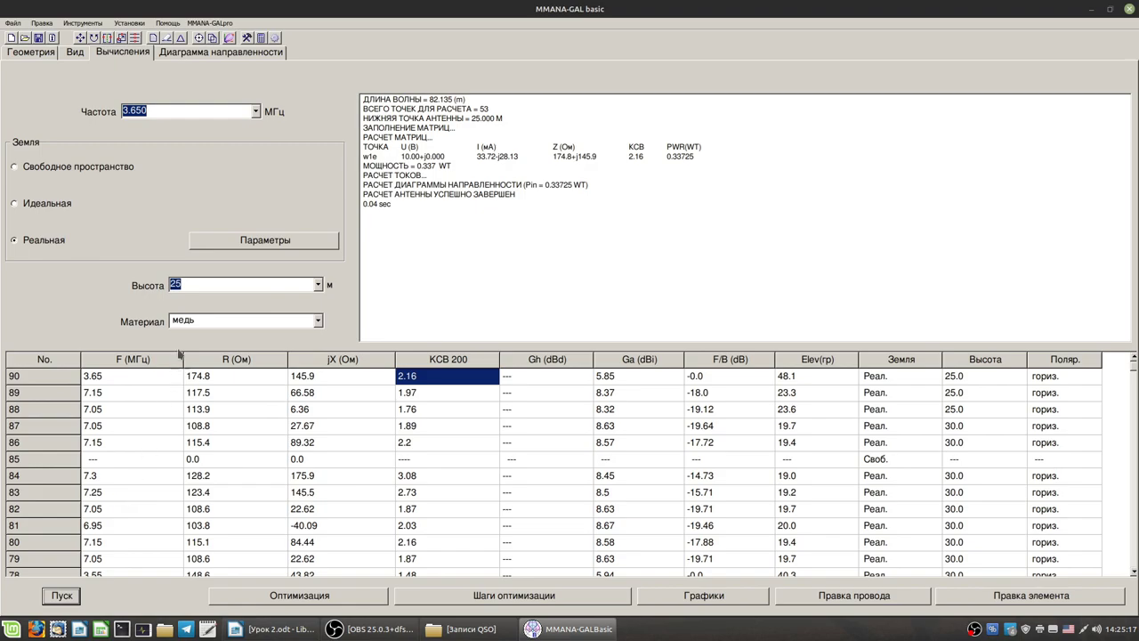
click(257, 111)
click(178, 153)
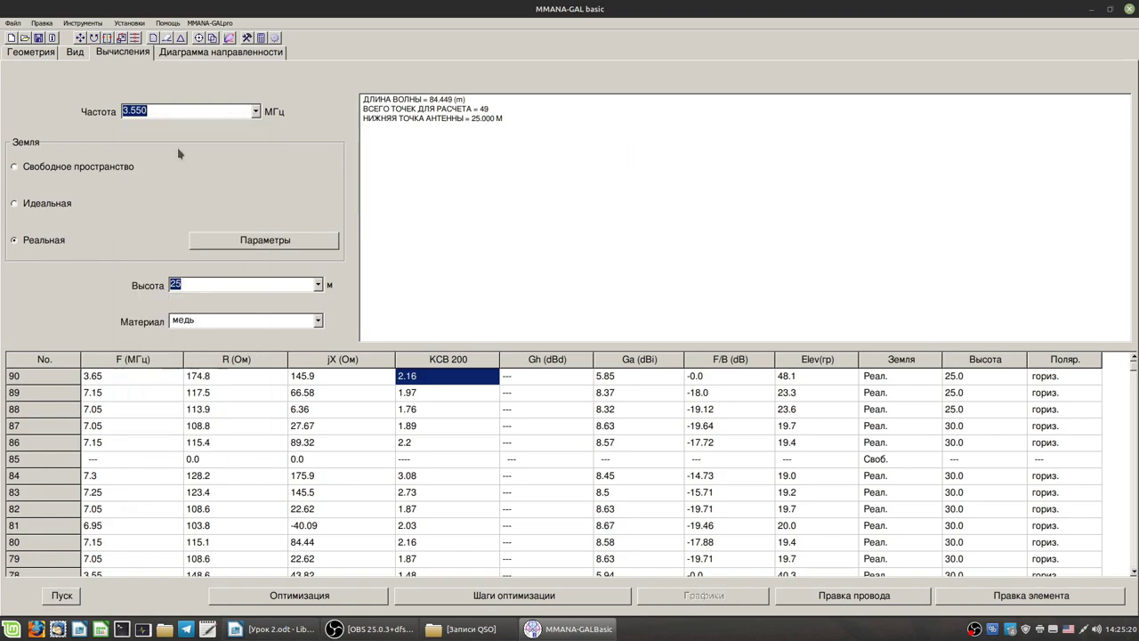
click(62, 595)
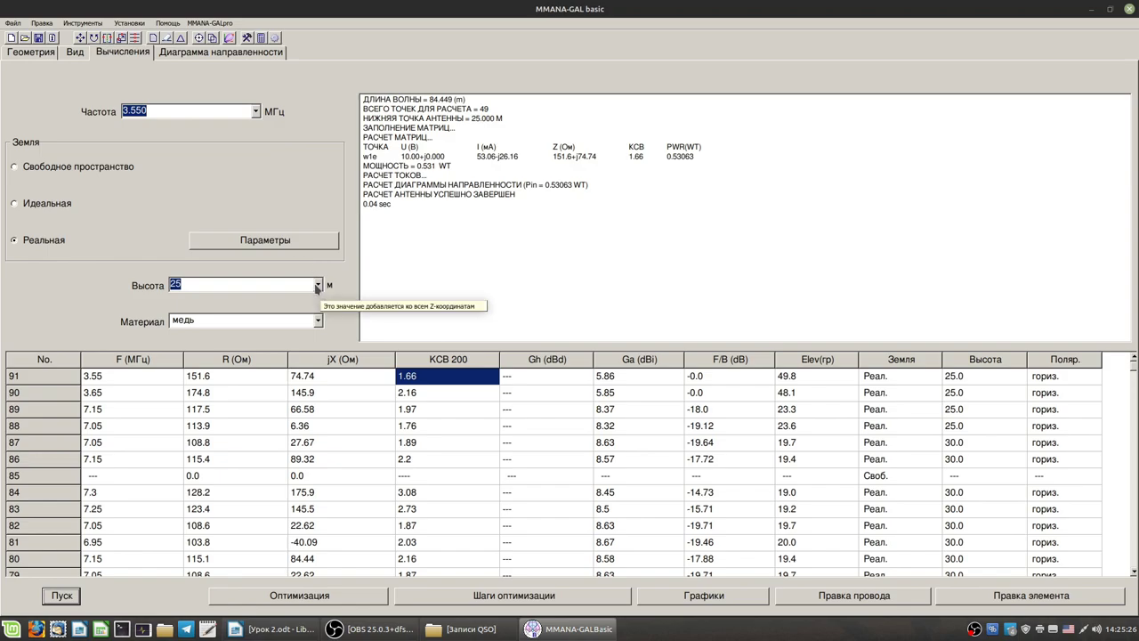
Step: Check the antenna view and the Y1 coordinates of both wires in the geometry table, and return to the calculations
click(76, 52)
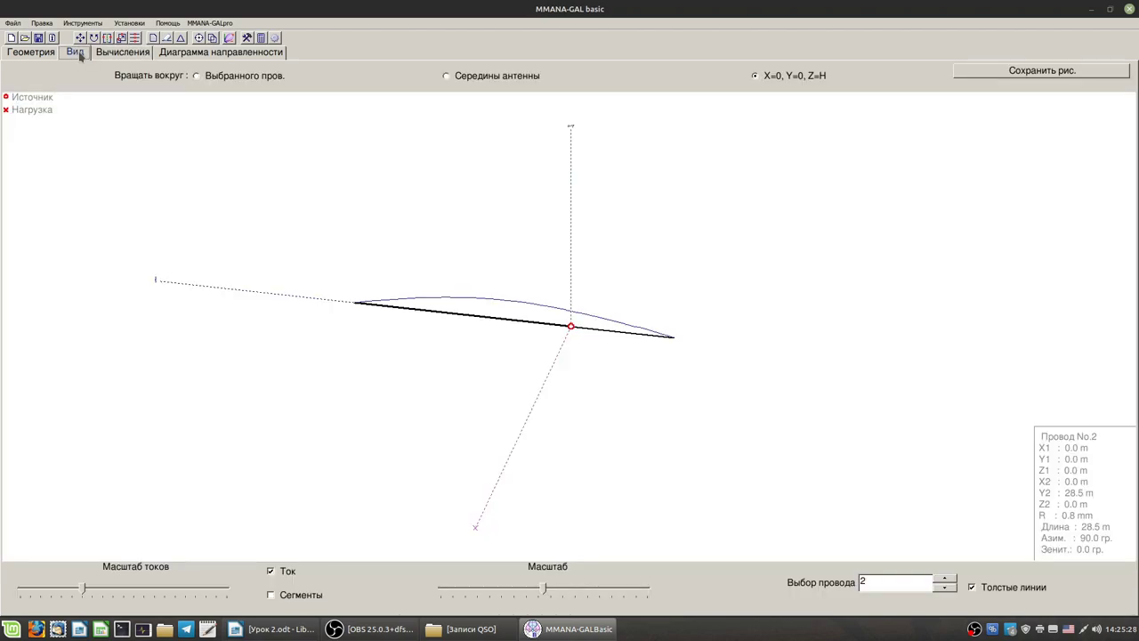
click(122, 53)
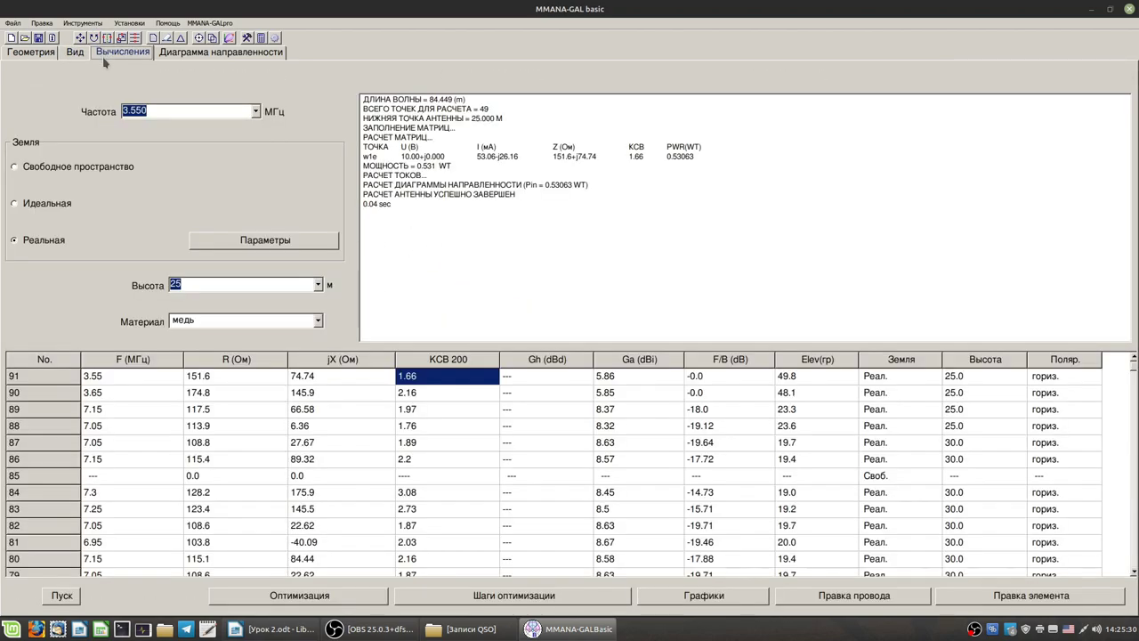
click(49, 53)
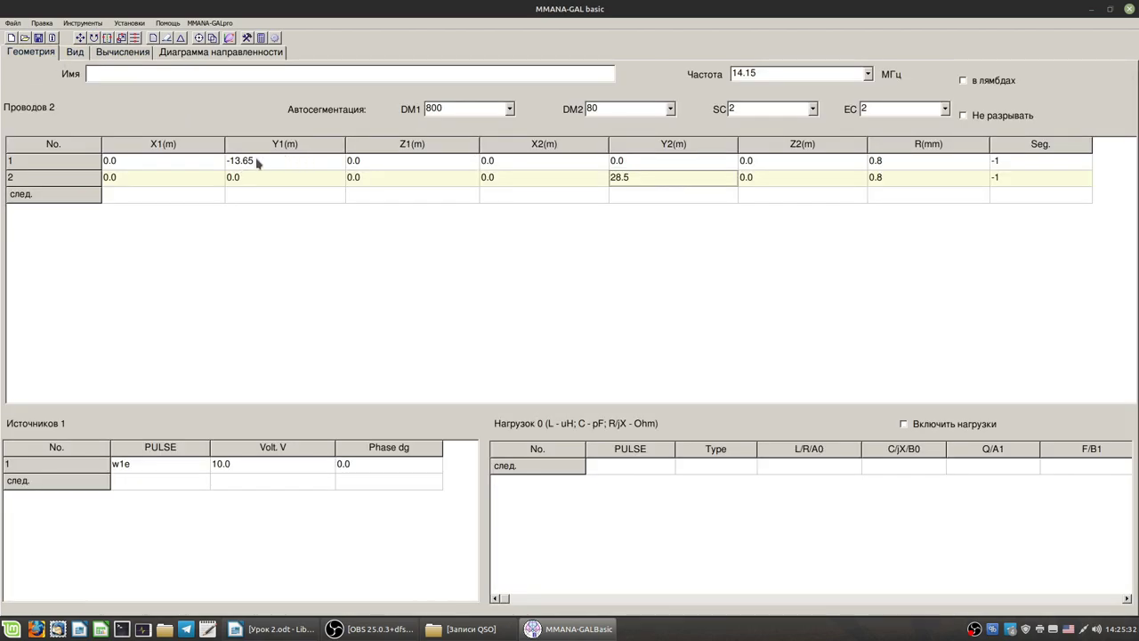
click(257, 162)
click(264, 179)
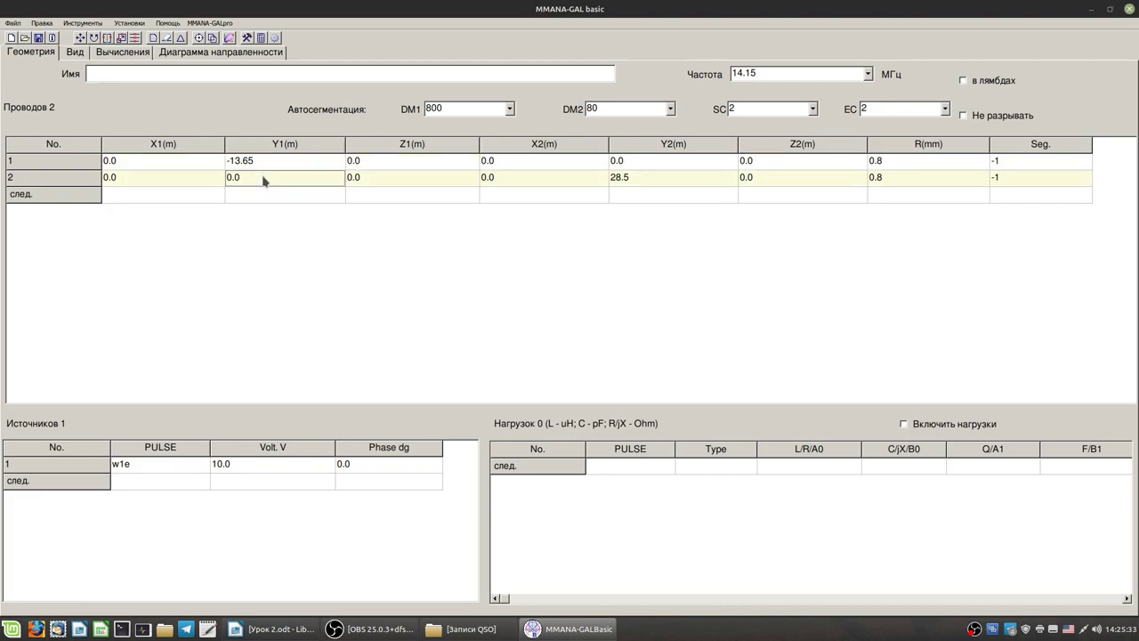
click(75, 52)
click(116, 53)
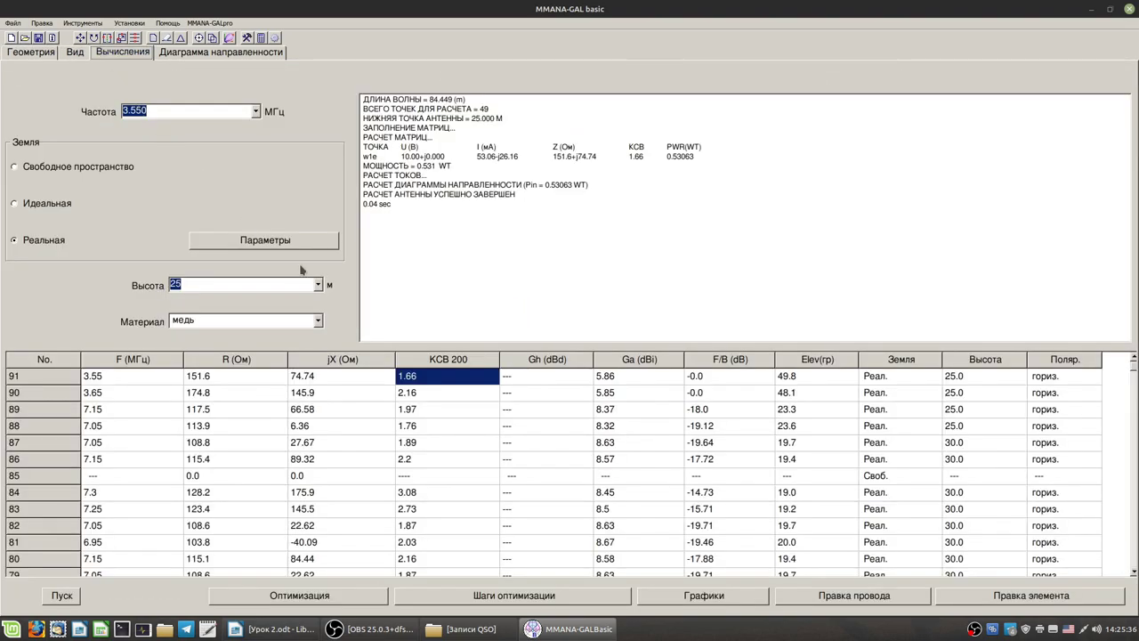
Step: Calculate the antenna at 28.500 MHz with the 25 m height
click(318, 285)
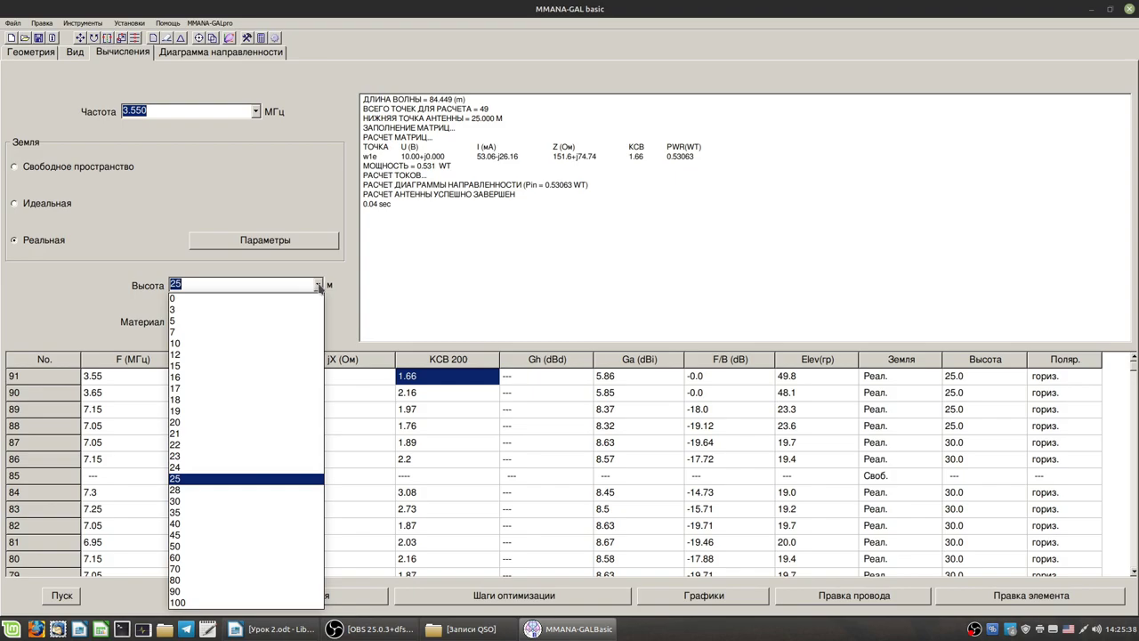
click(302, 246)
click(255, 110)
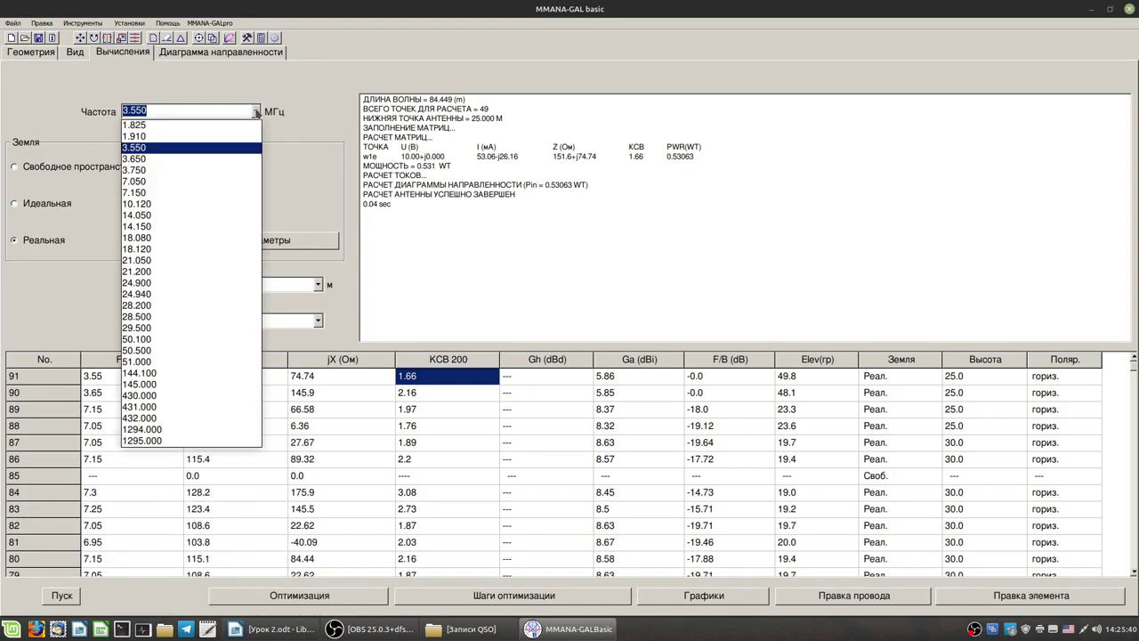
click(153, 317)
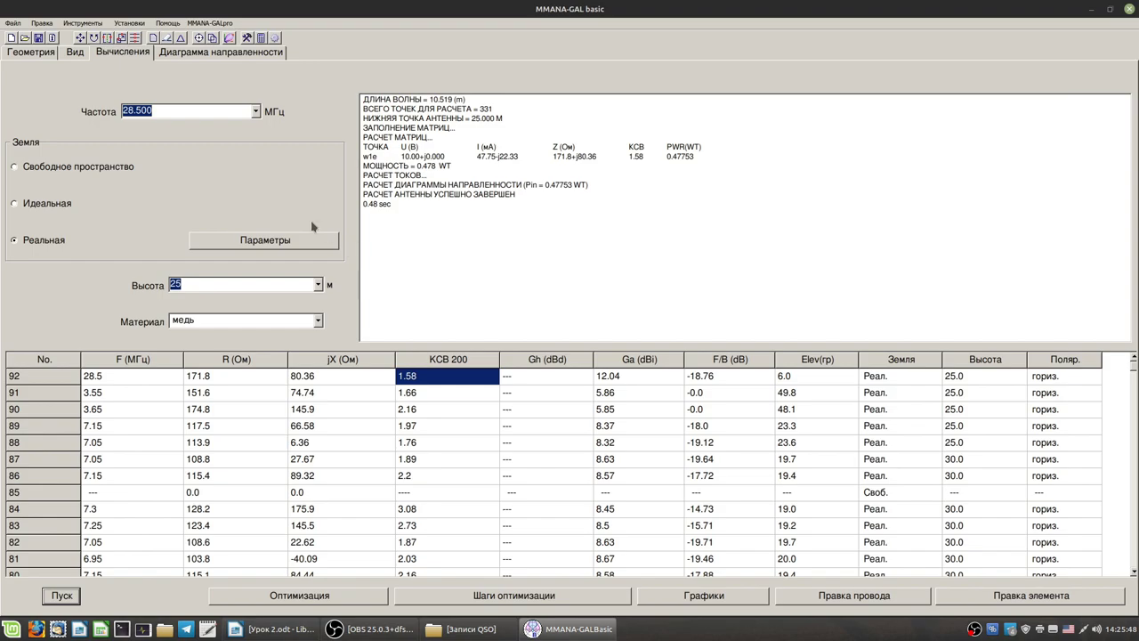
click(318, 285)
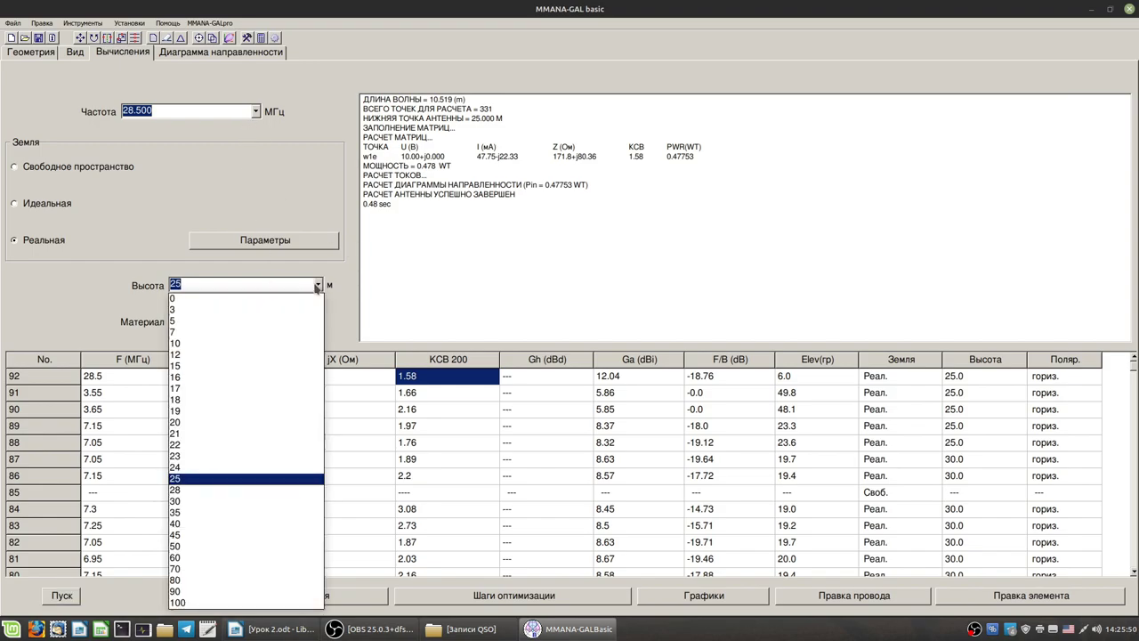
click(427, 244)
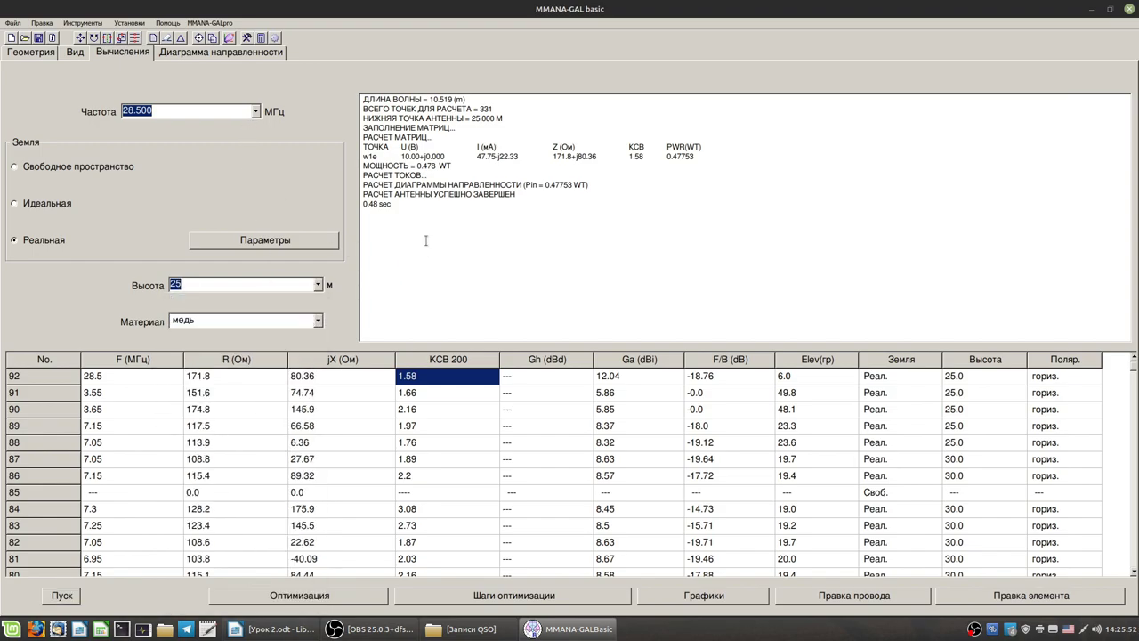
Step: Calculate the antenna at 24.940 MHz and 21.200 MHz with the 25 m height
click(255, 112)
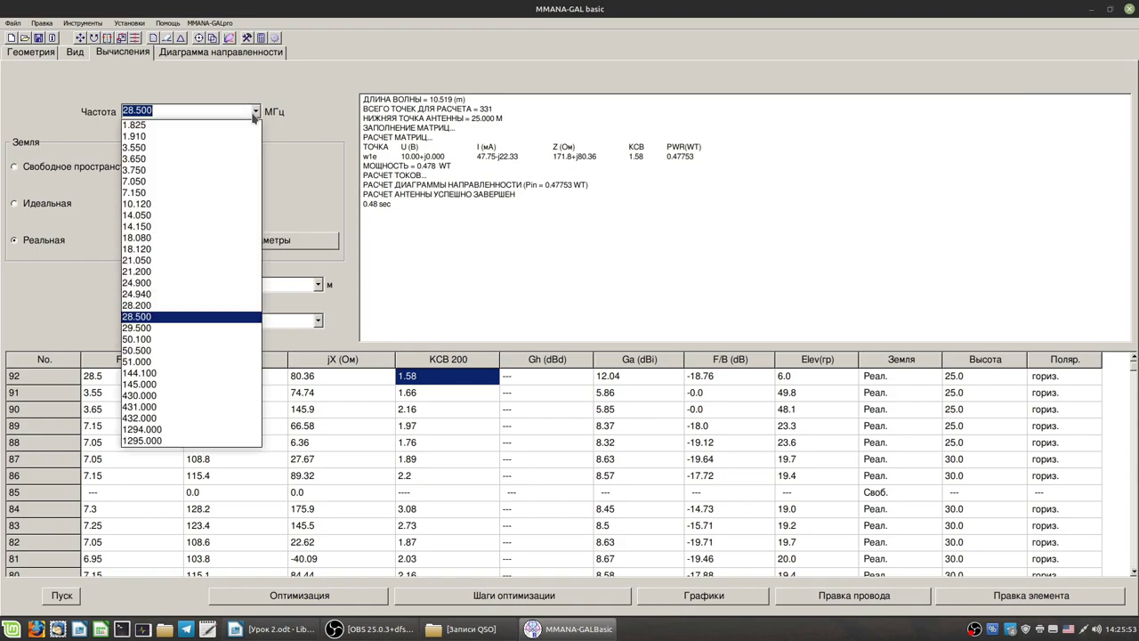
click(169, 294)
click(71, 597)
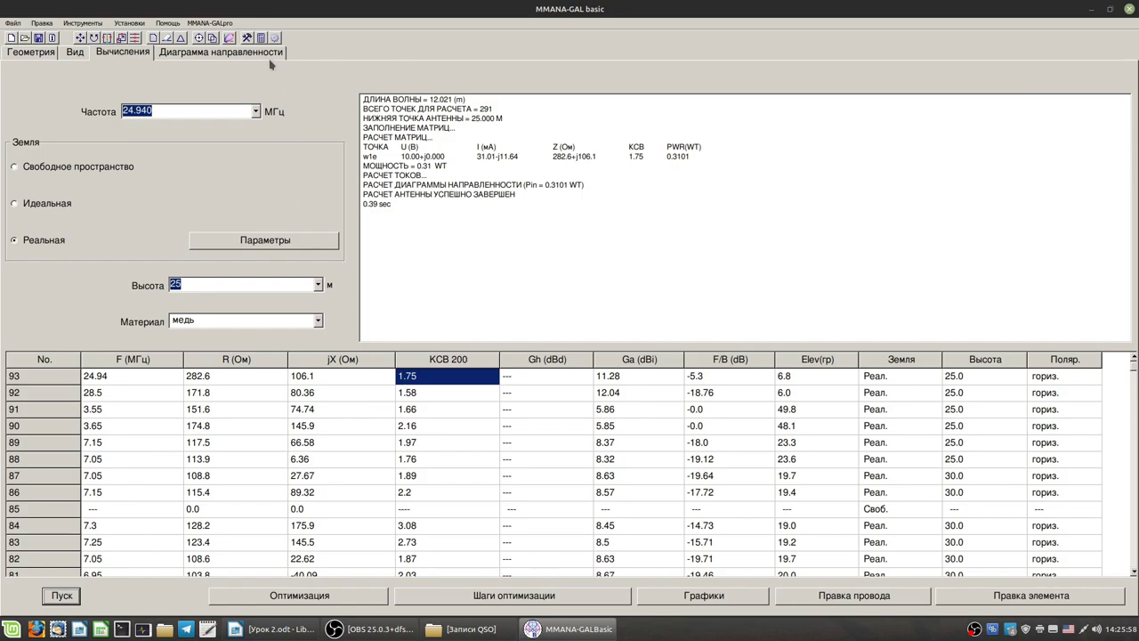
click(256, 112)
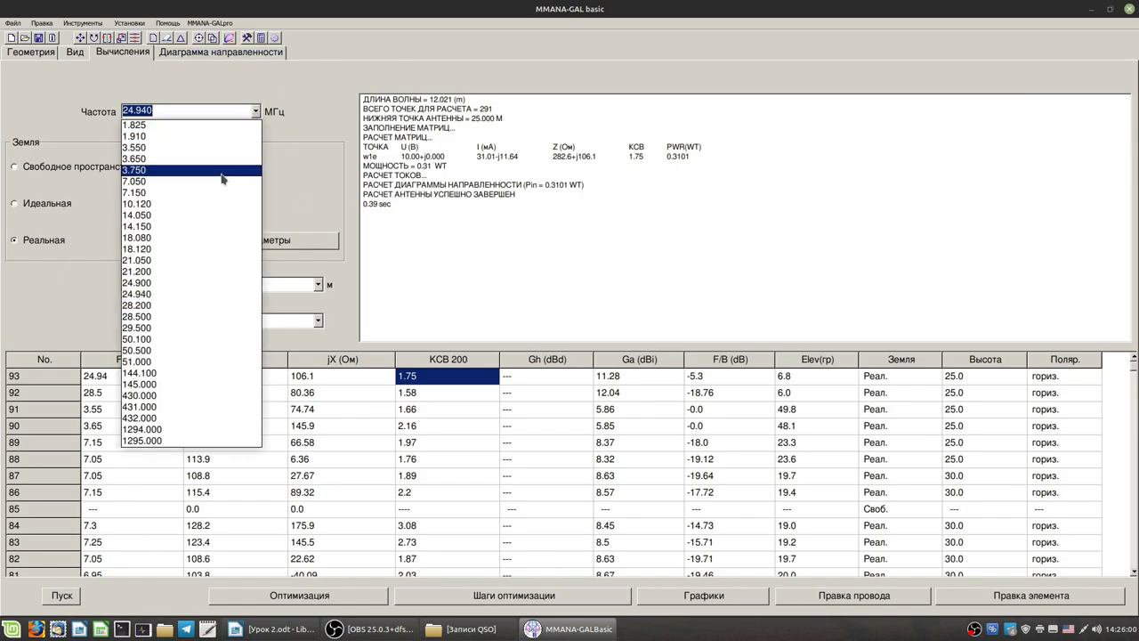
click(172, 271)
click(71, 597)
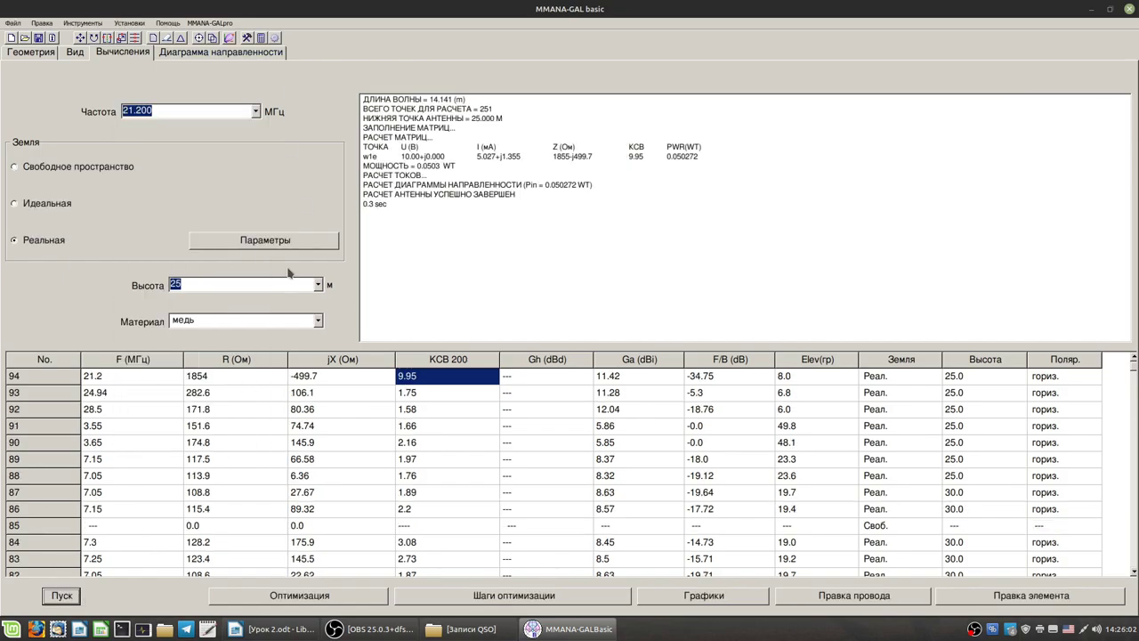
Step: Calculate the antenna at 18.120 MHz and 18.080 MHz with the 25 m height
click(255, 112)
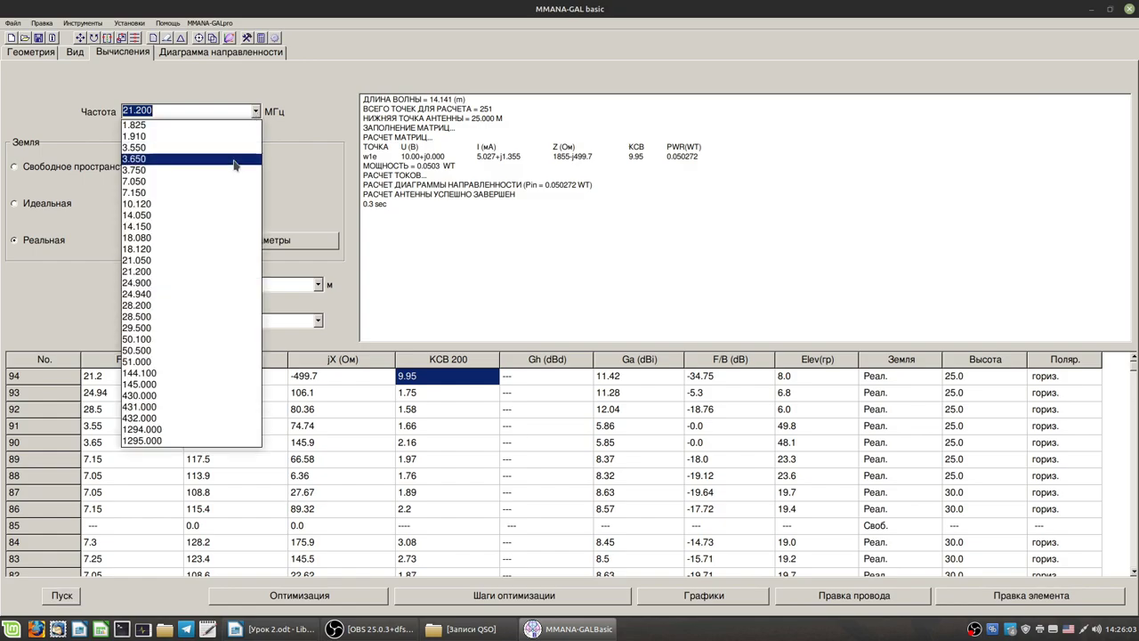
click(184, 252)
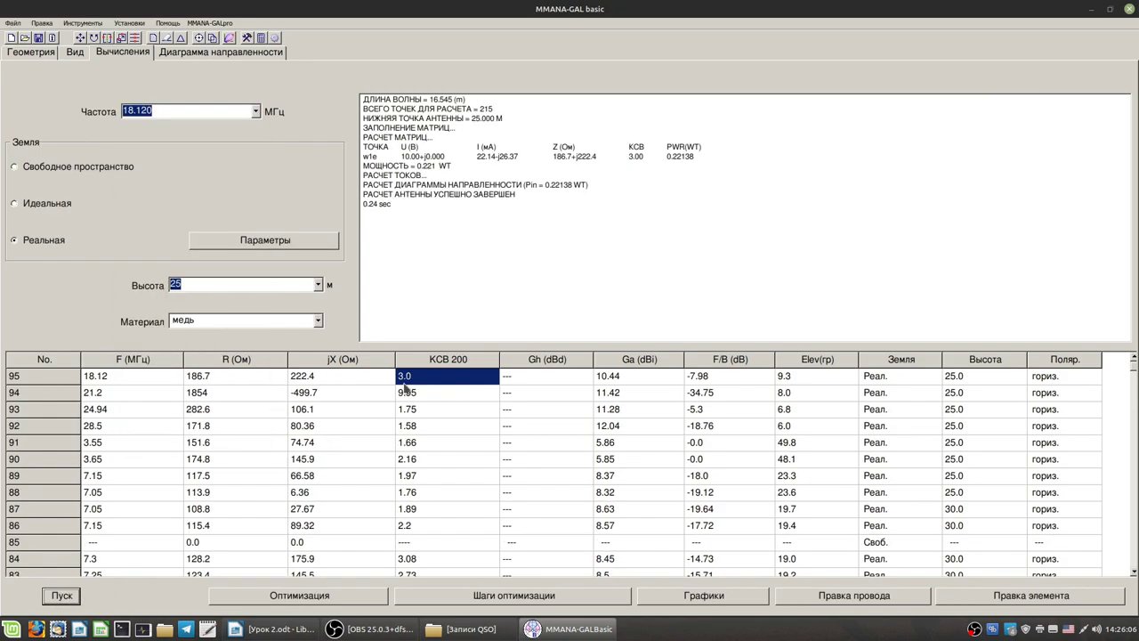
click(255, 112)
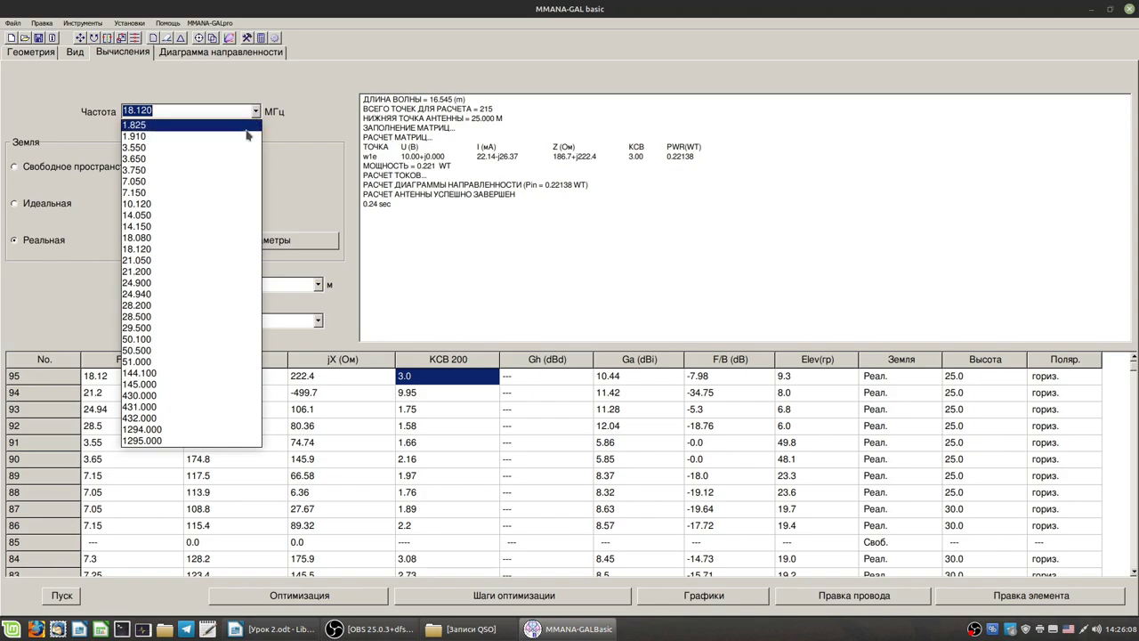
click(176, 242)
click(51, 596)
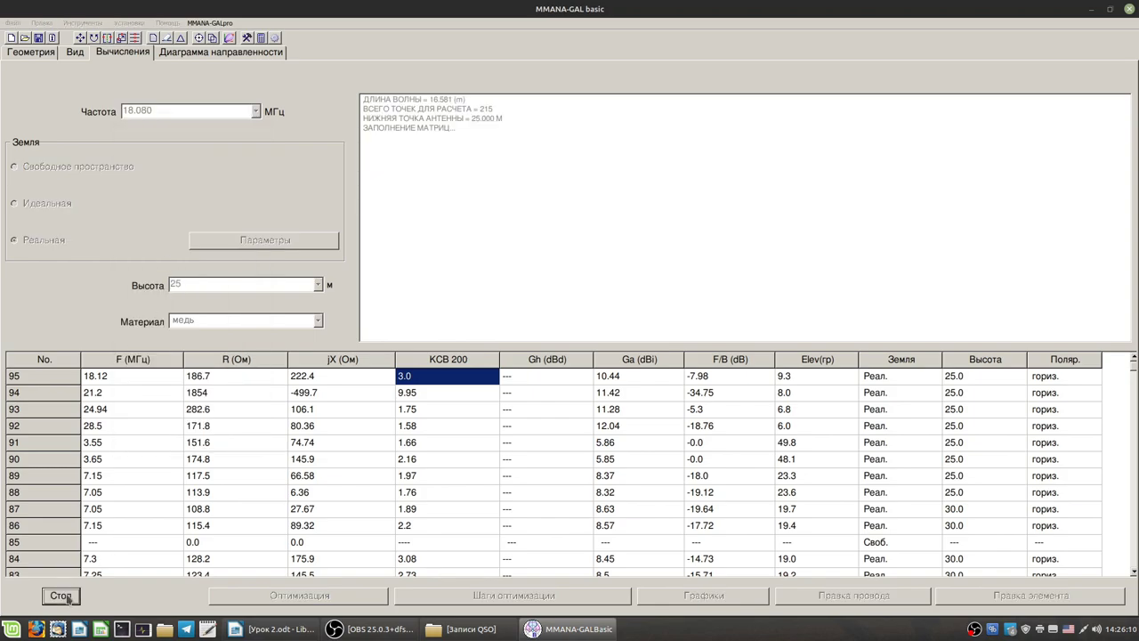
Step: Recalculate the antenna at 18.080 MHz for mounting heights of 18 m and 15 m
click(318, 285)
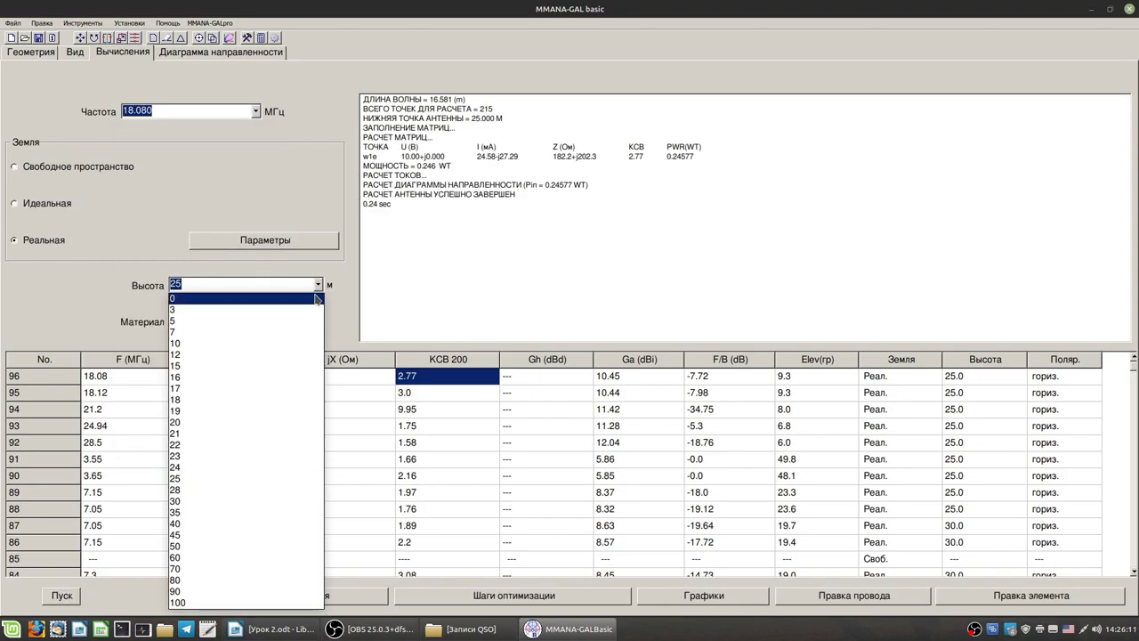
click(229, 401)
click(58, 602)
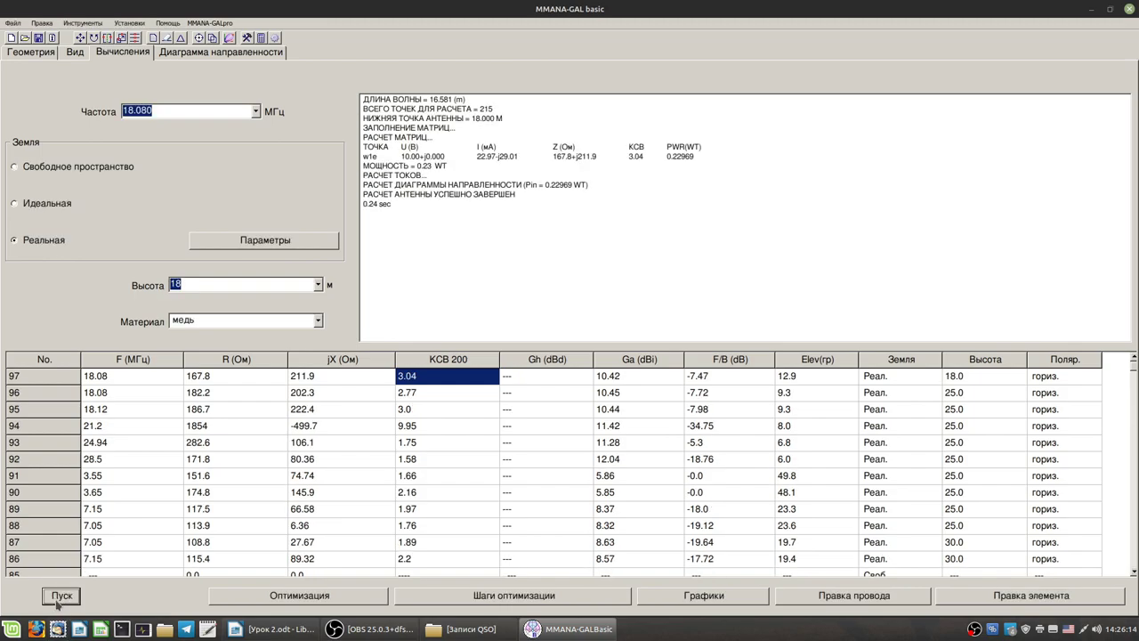
click(324, 285)
click(323, 285)
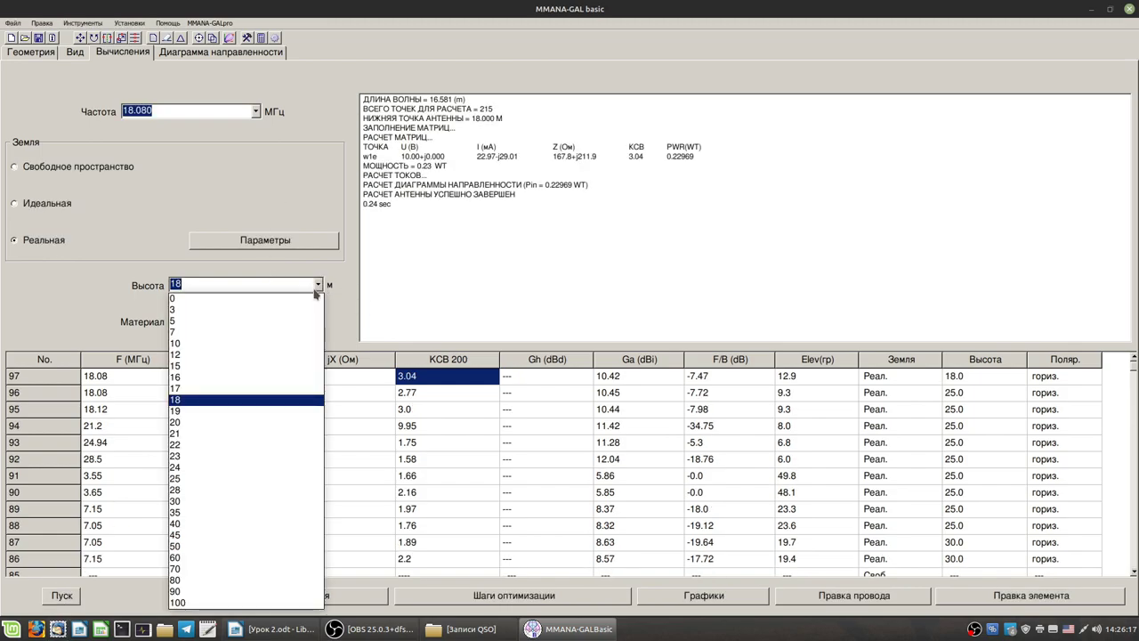
click(236, 374)
click(61, 595)
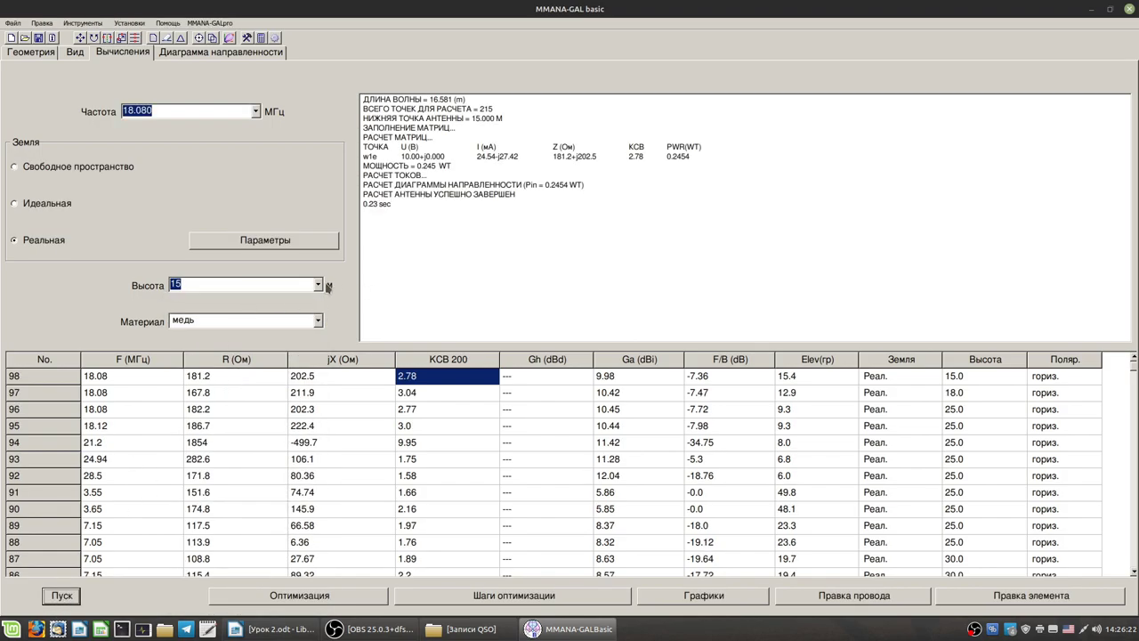
Step: Set the antenna height to 10 m and recalculate at 18.080 MHz
click(318, 286)
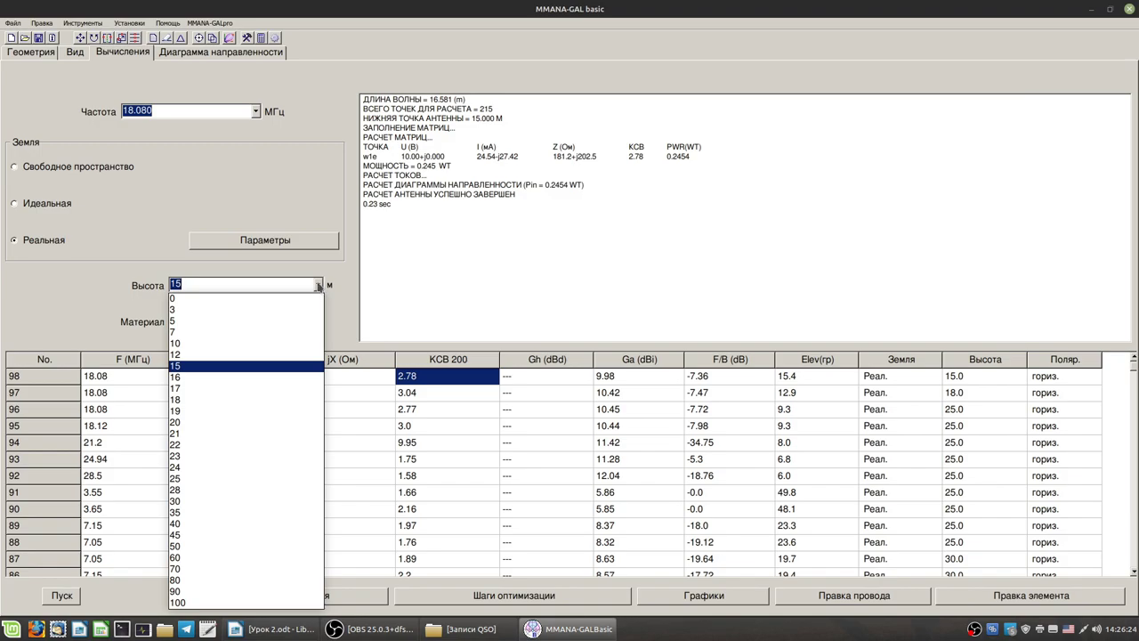
click(236, 342)
click(60, 598)
click(233, 396)
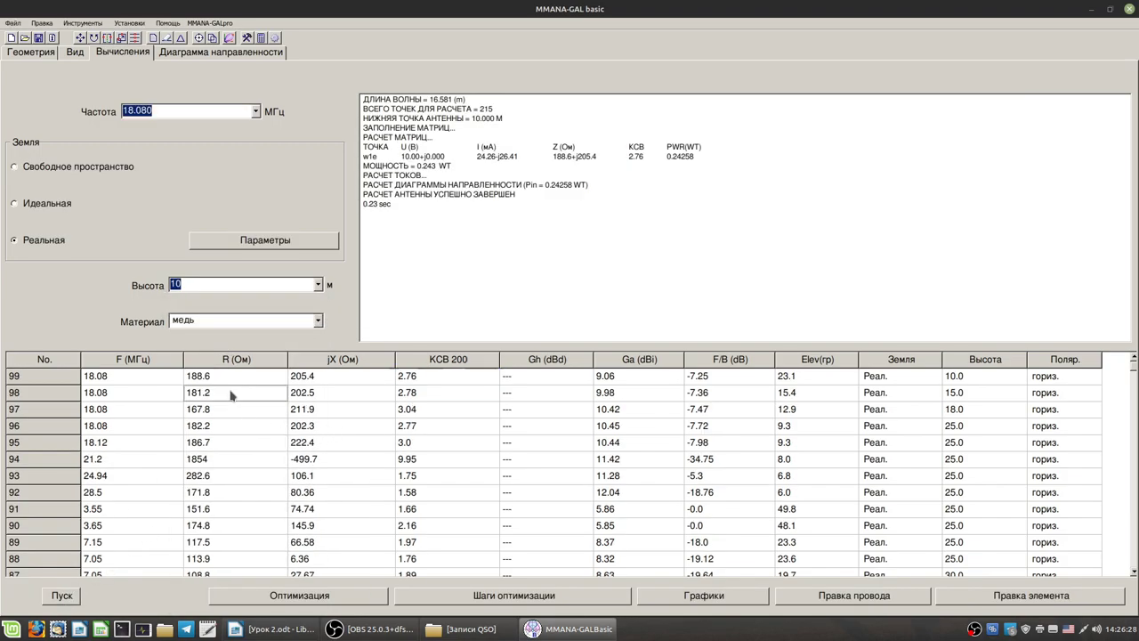
Step: Calculate the antenna at 3.550 MHz with the 10 m height and inspect the new row's resistance and SWR
click(256, 111)
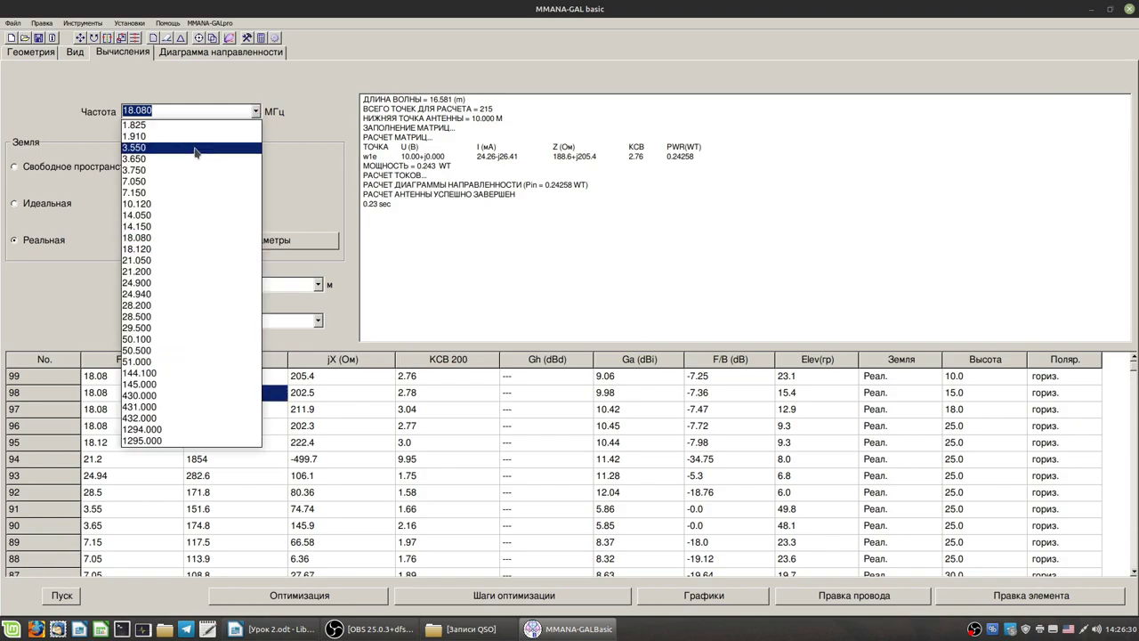
click(197, 149)
click(76, 594)
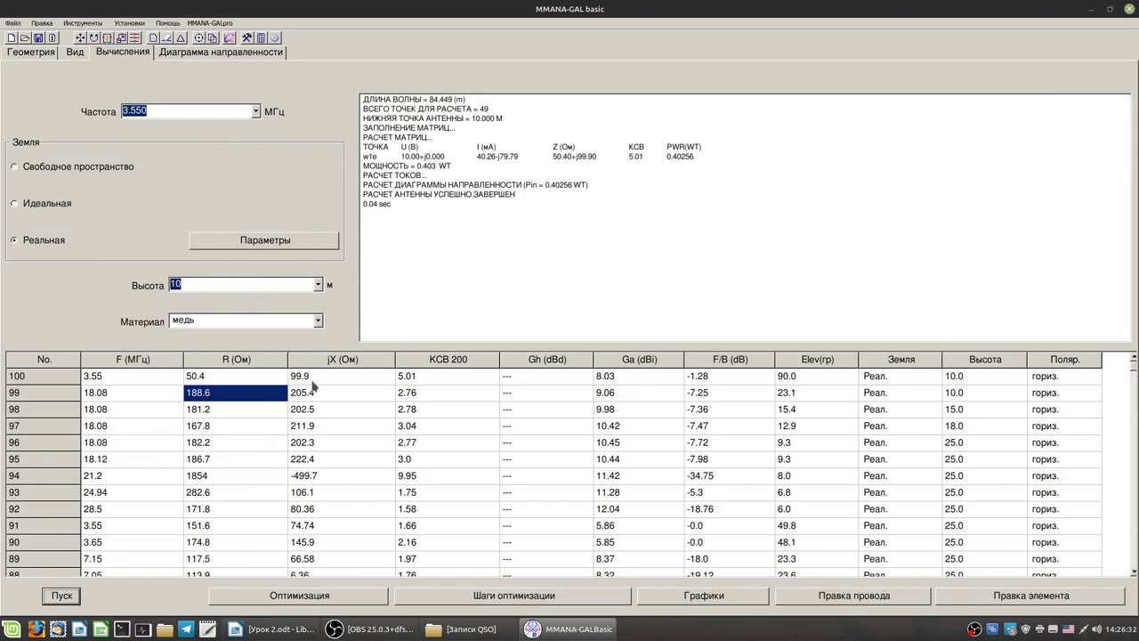
click(231, 385)
click(423, 381)
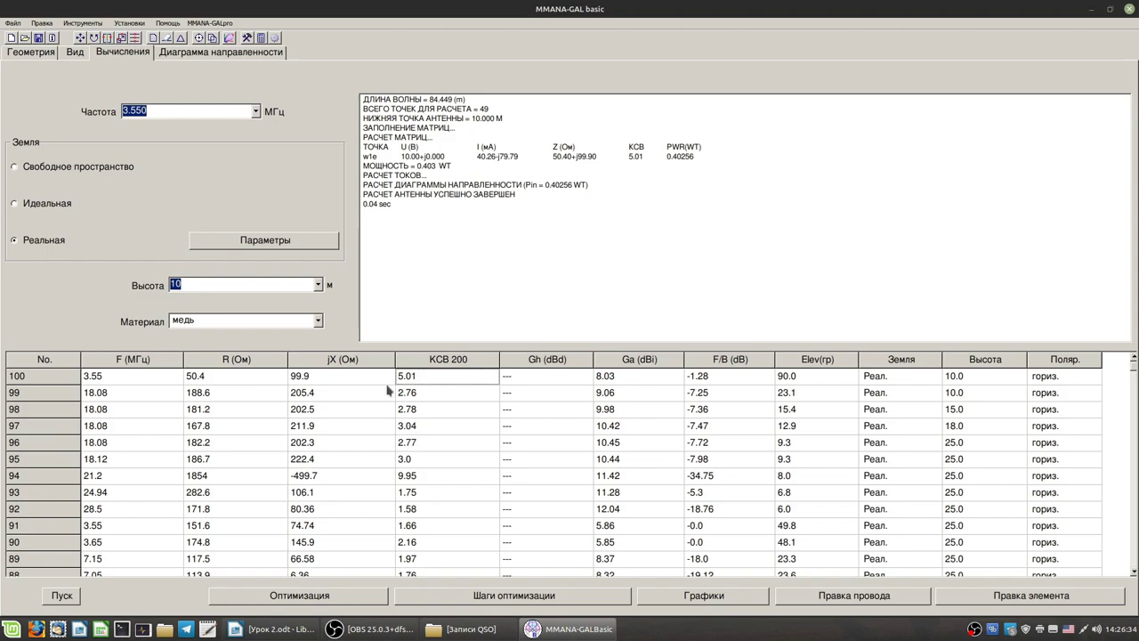
Step: Calculate the antenna at 3.650 MHz for mounting heights of 10 m and 20 m
click(255, 111)
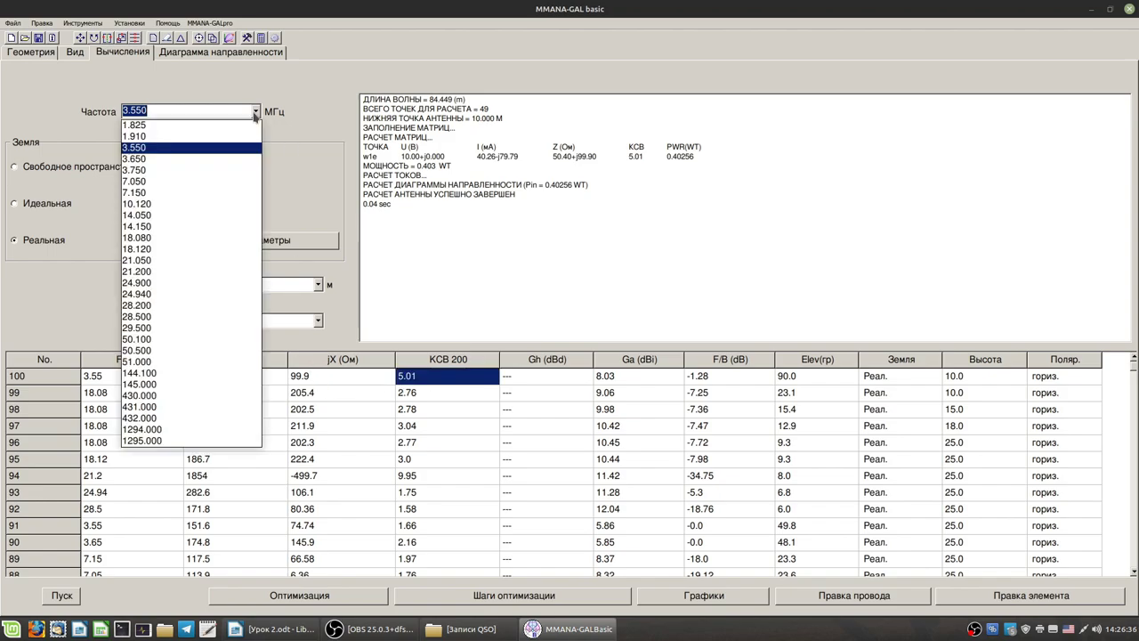
click(182, 161)
click(76, 596)
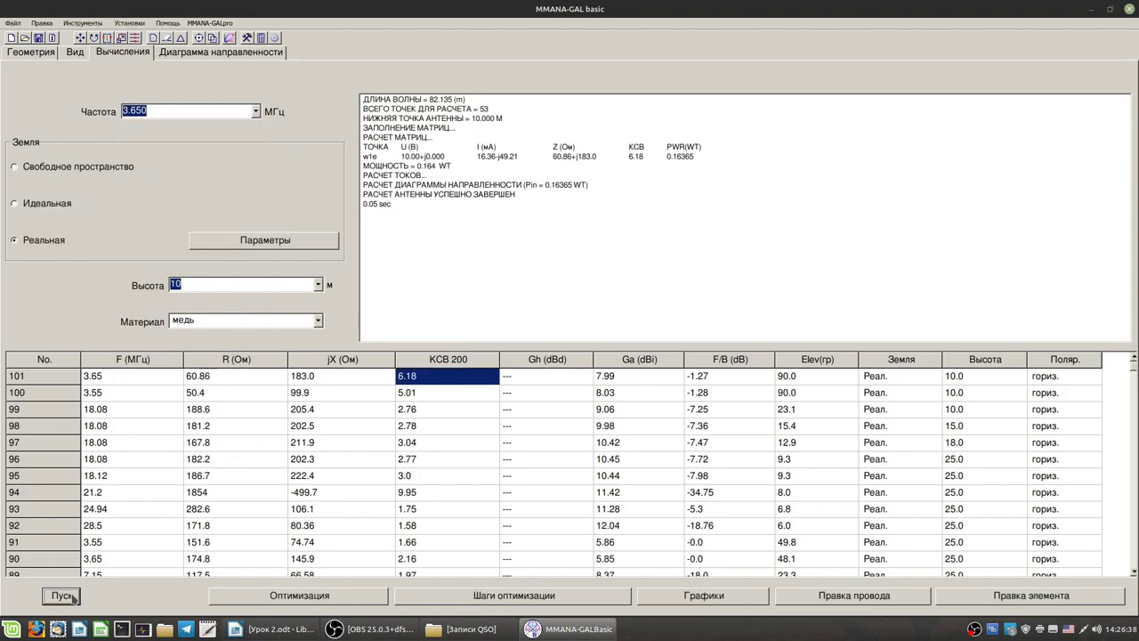
click(318, 285)
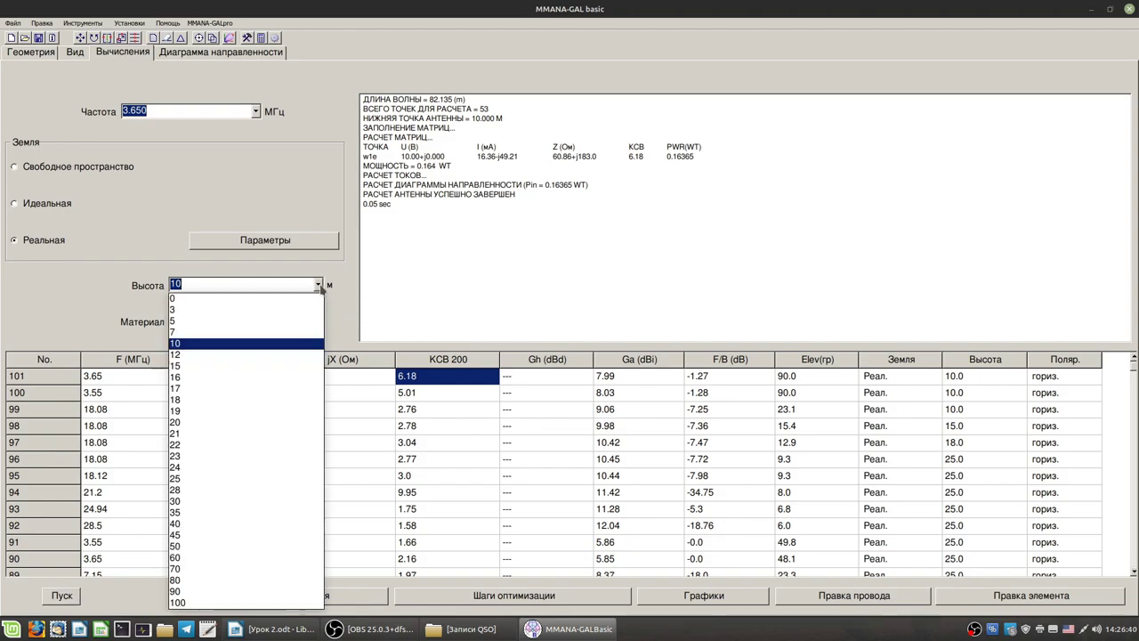
click(208, 424)
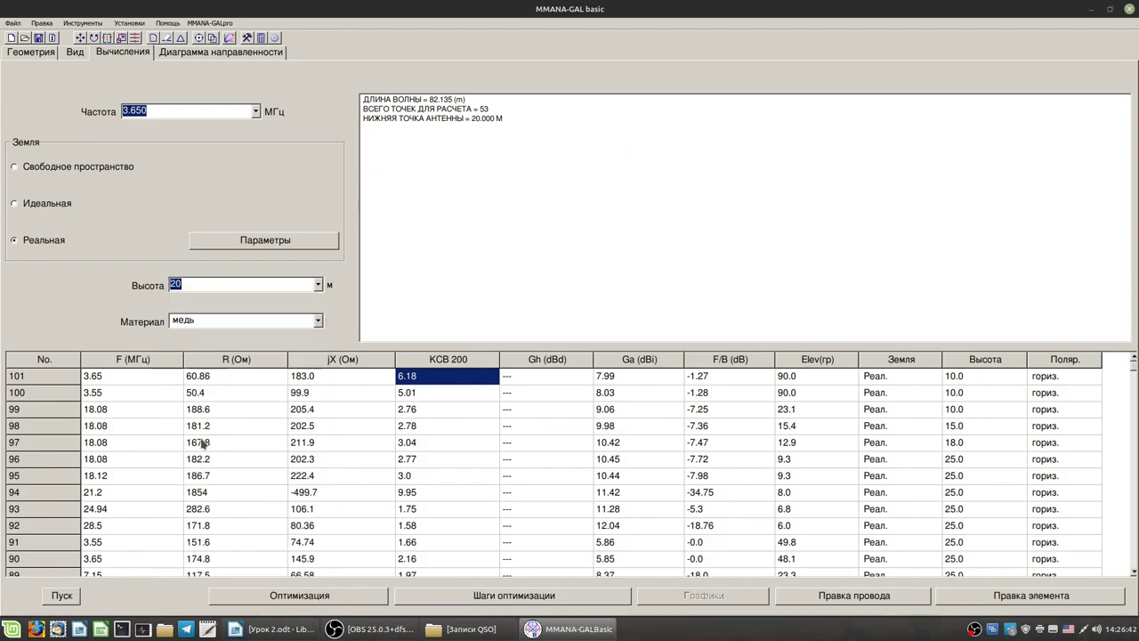
click(73, 598)
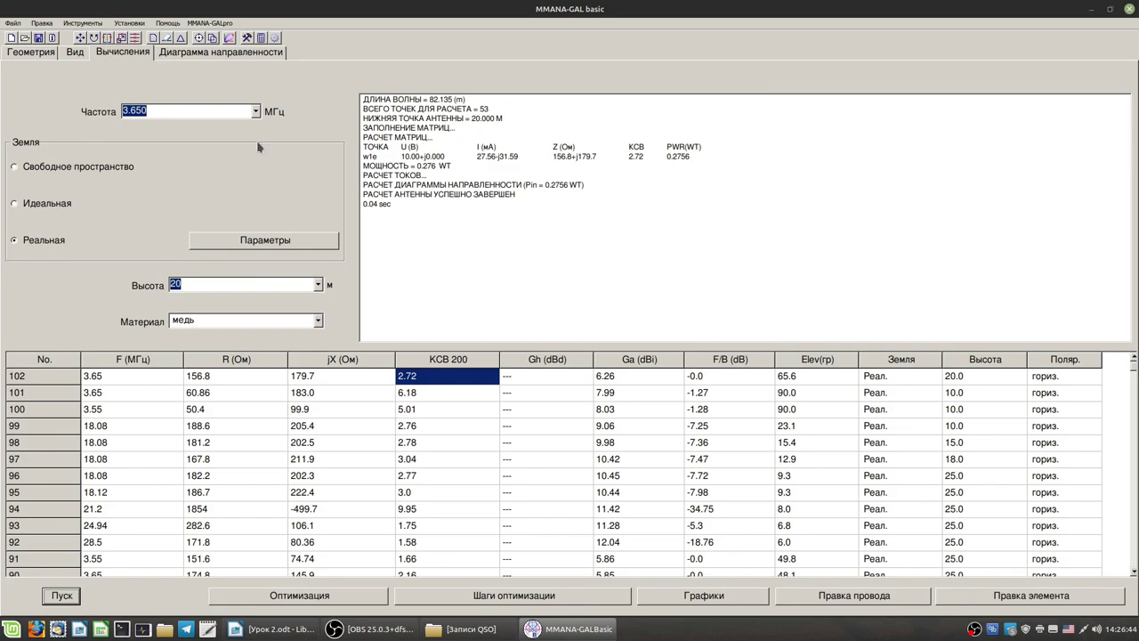
Step: Calculate the antenna at 3.550 MHz for mounting heights of 20 m and 40 m
click(255, 112)
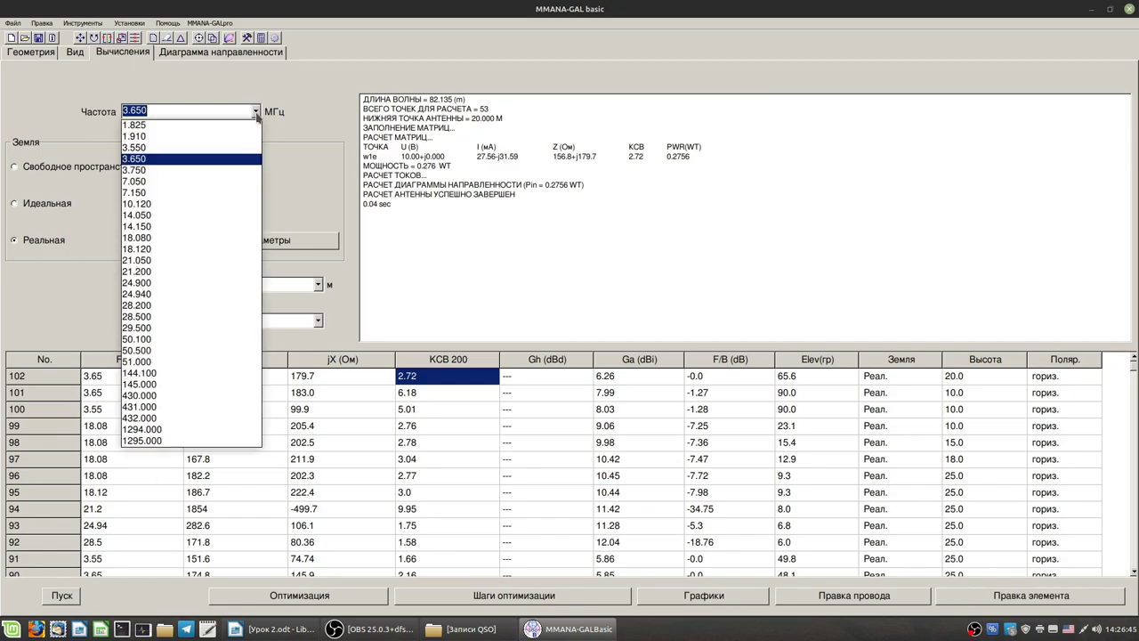
click(204, 148)
click(80, 600)
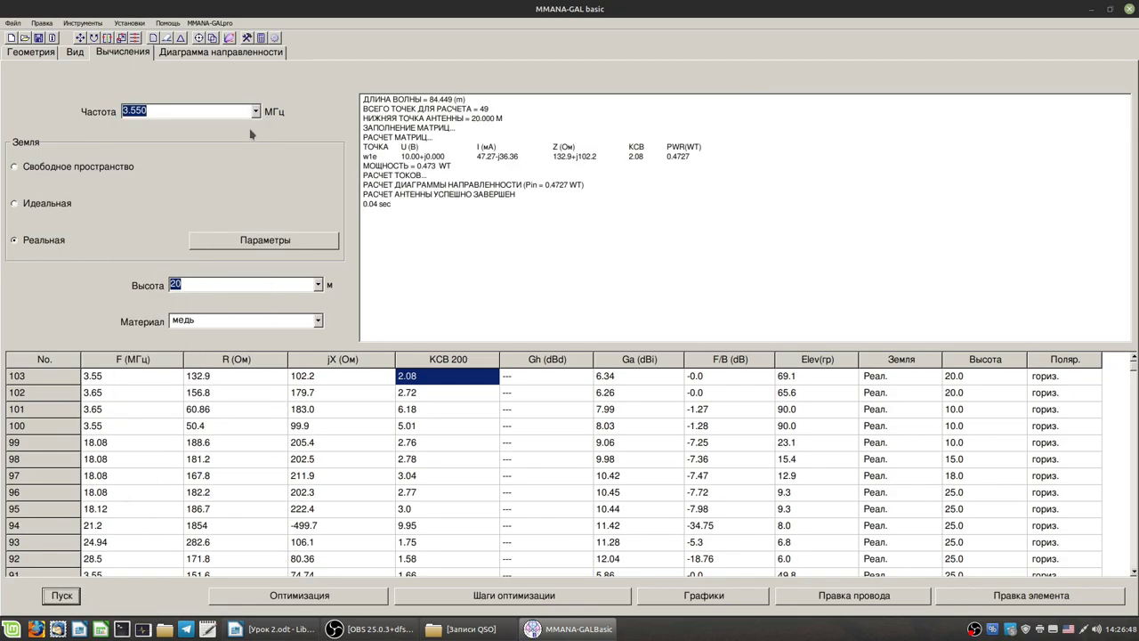
click(255, 112)
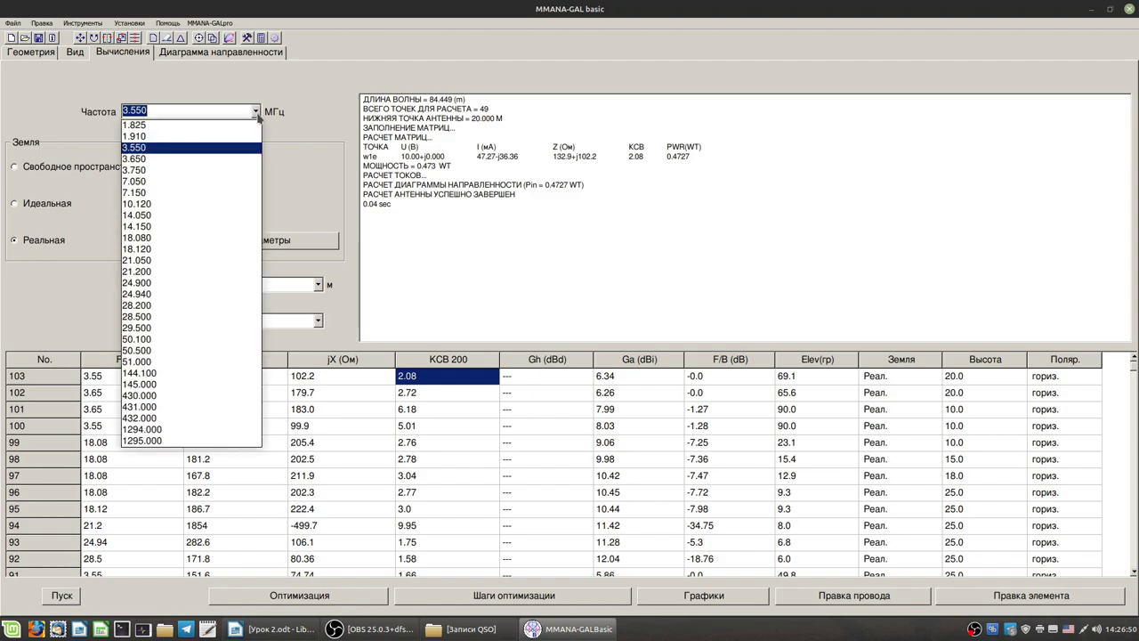
click(255, 112)
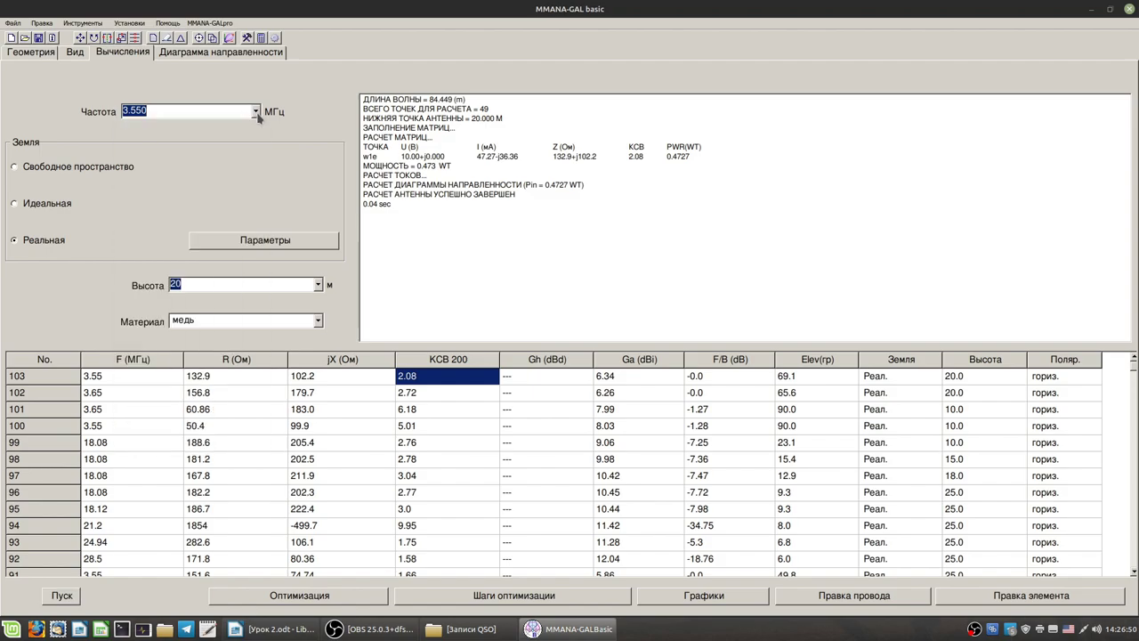
click(318, 286)
click(185, 526)
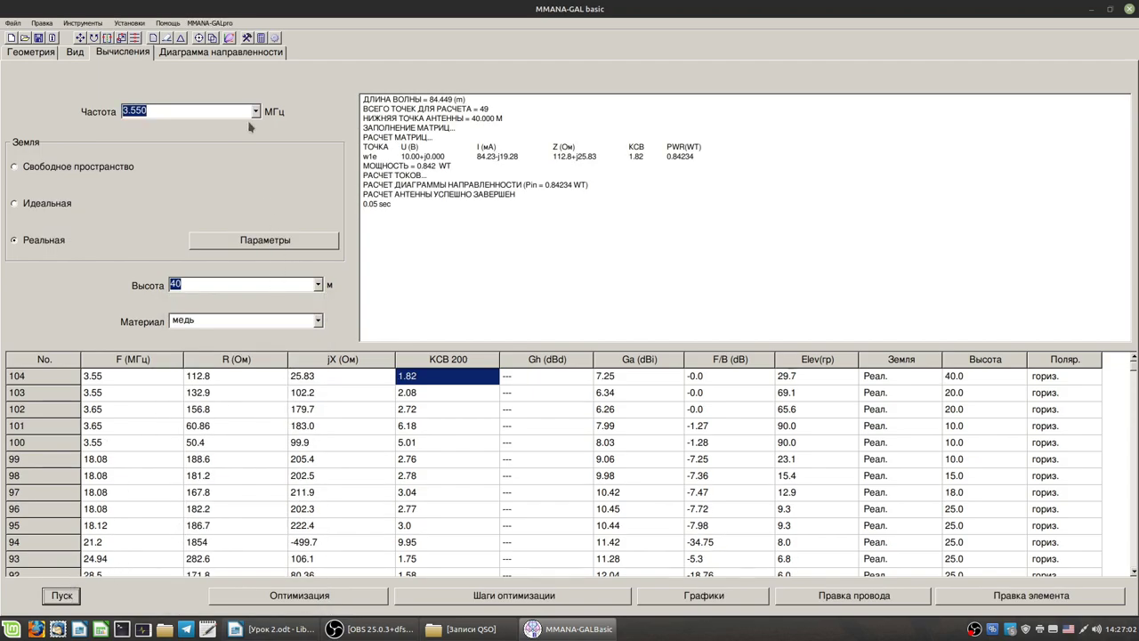
Step: Plot the SWR curve around 3.550 MHz over an 800 kHz bandwidth with additional points, and close the graphs
click(720, 596)
click(394, 194)
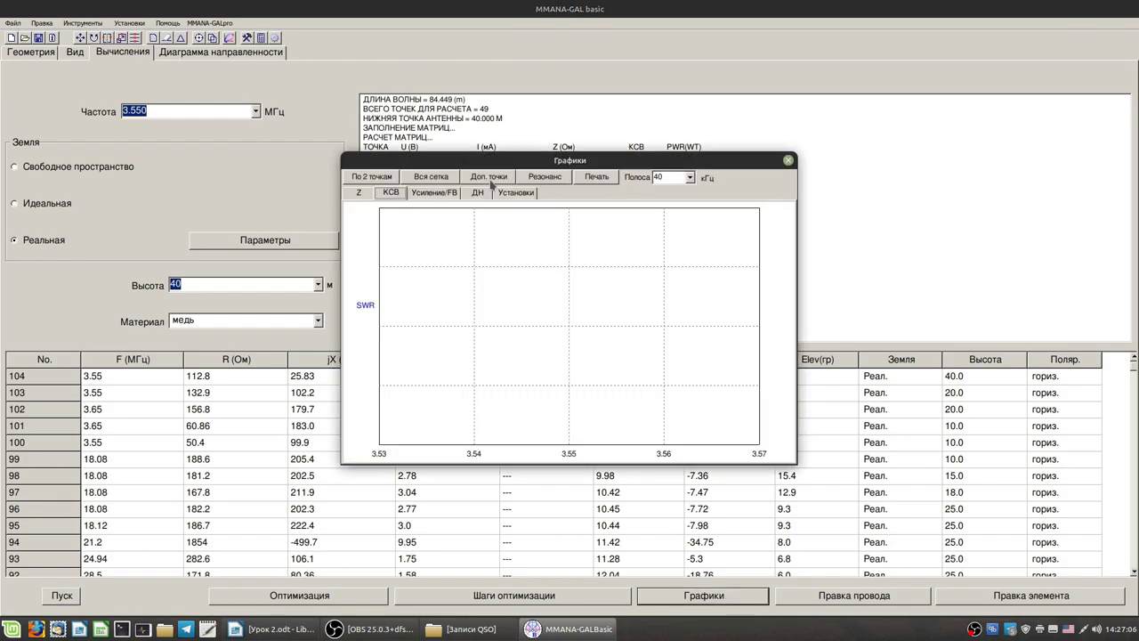
click(691, 179)
click(690, 178)
click(671, 255)
click(490, 177)
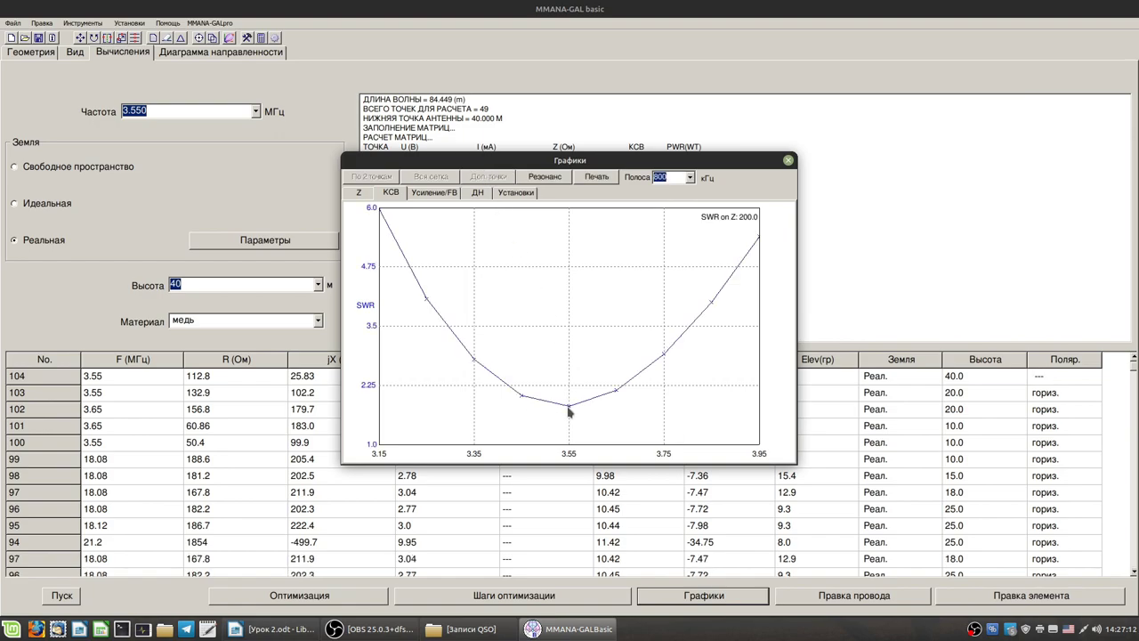
click(787, 160)
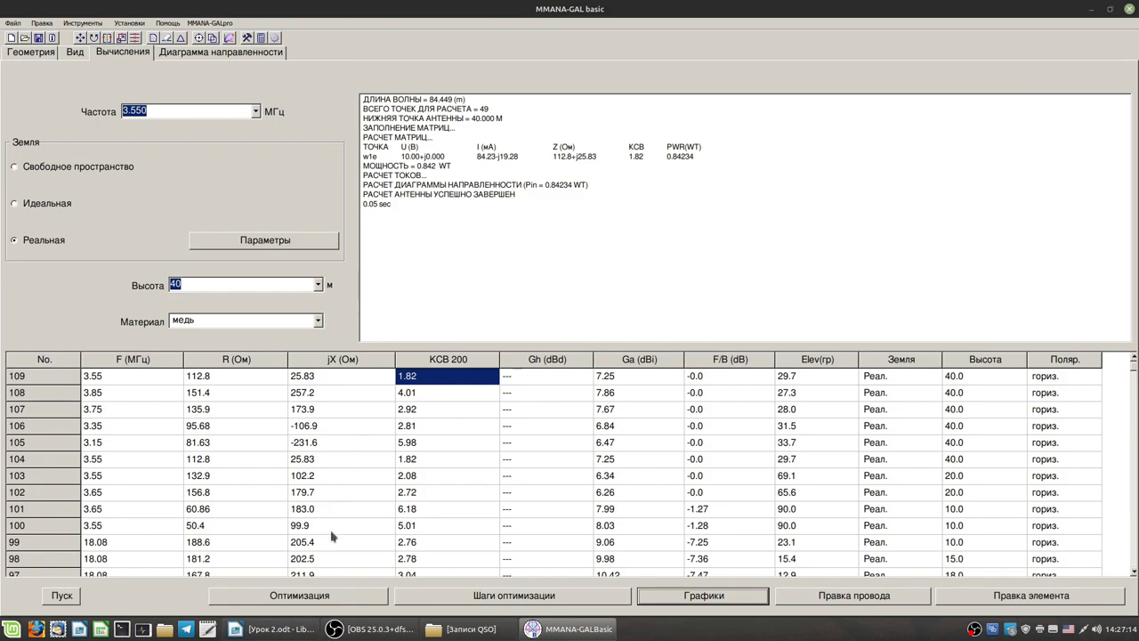
Step: Check the multiband optimization sources and run the SWR optimization at 40 m height, declining to save the optimization table
click(299, 595)
click(690, 196)
click(486, 258)
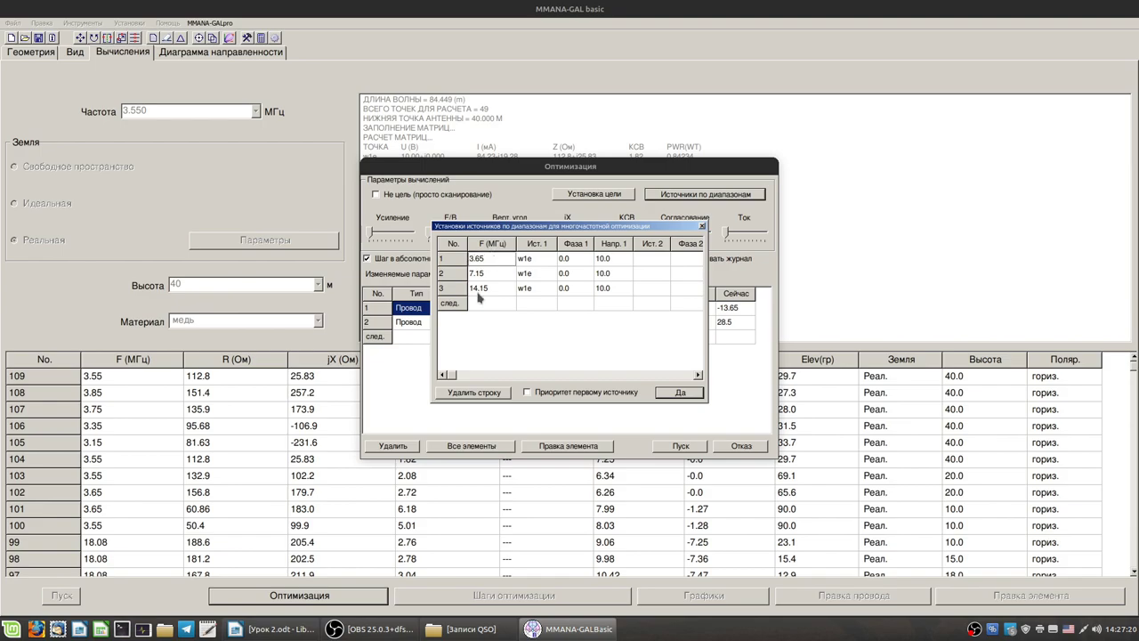
click(680, 392)
click(681, 445)
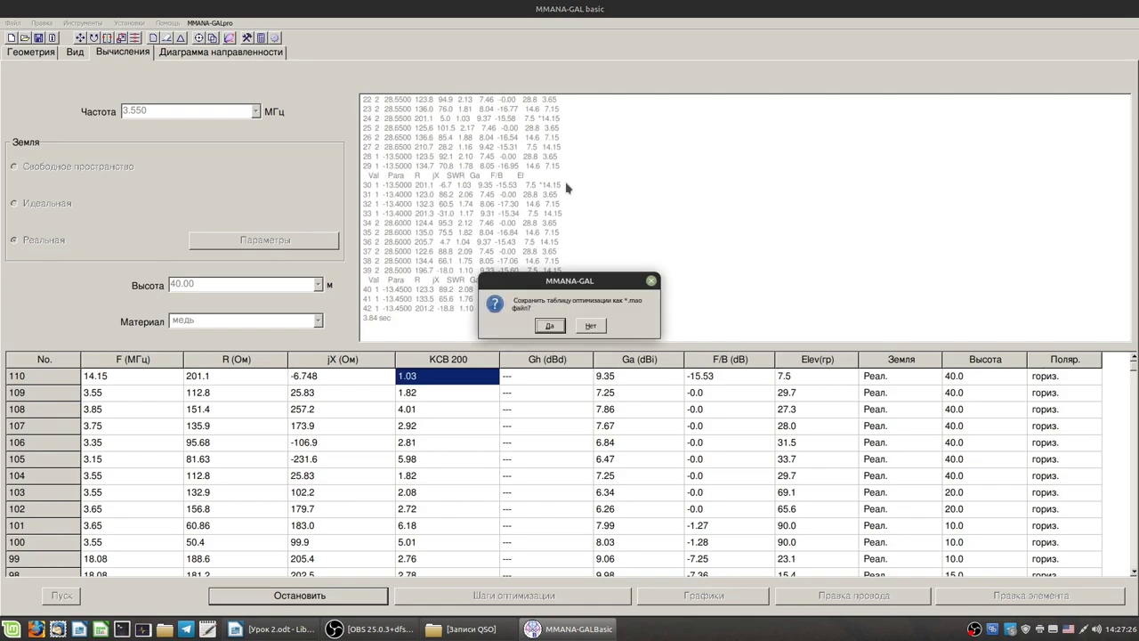
click(591, 326)
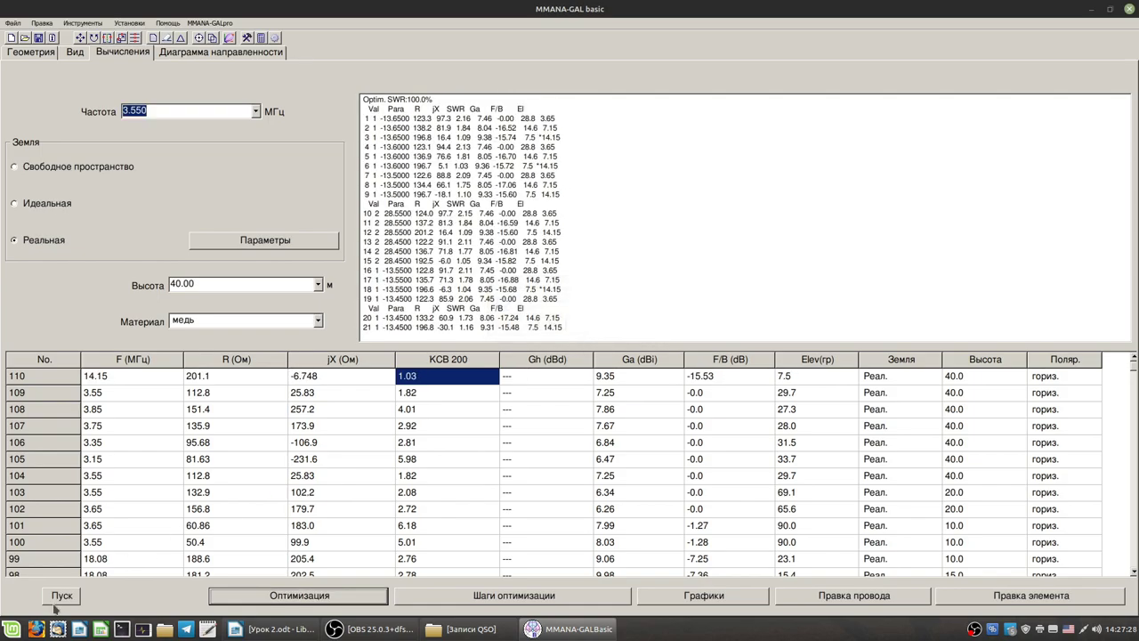
Step: Calculate the optimized antenna at 3.550 MHz and 3.60 MHz with the 40 m height
click(66, 600)
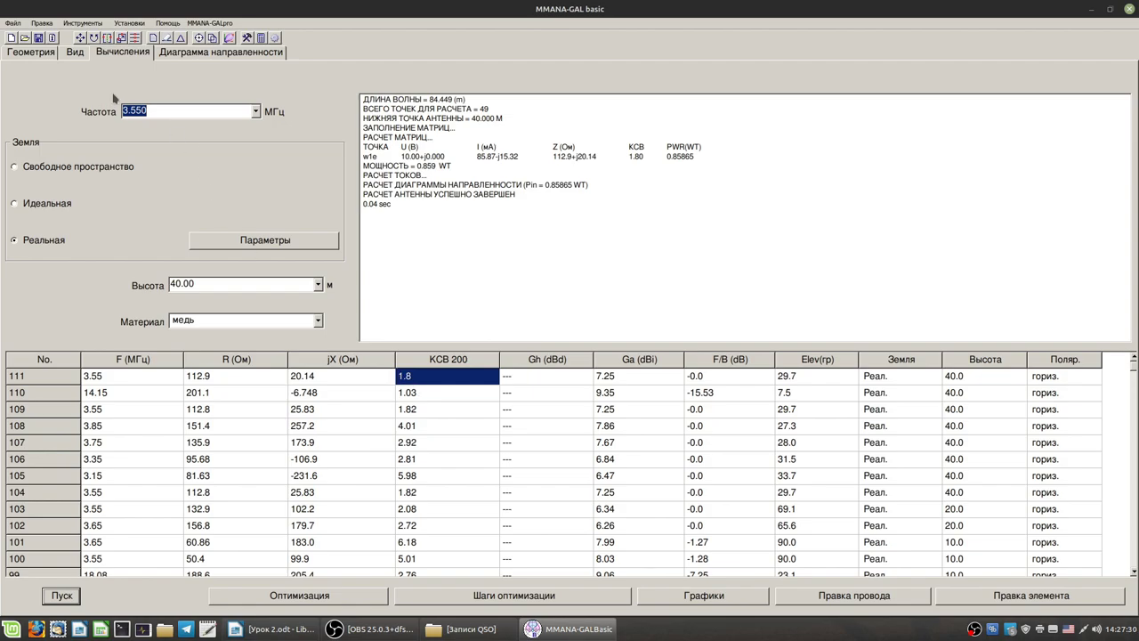
click(138, 110)
text(6)
key(Return)
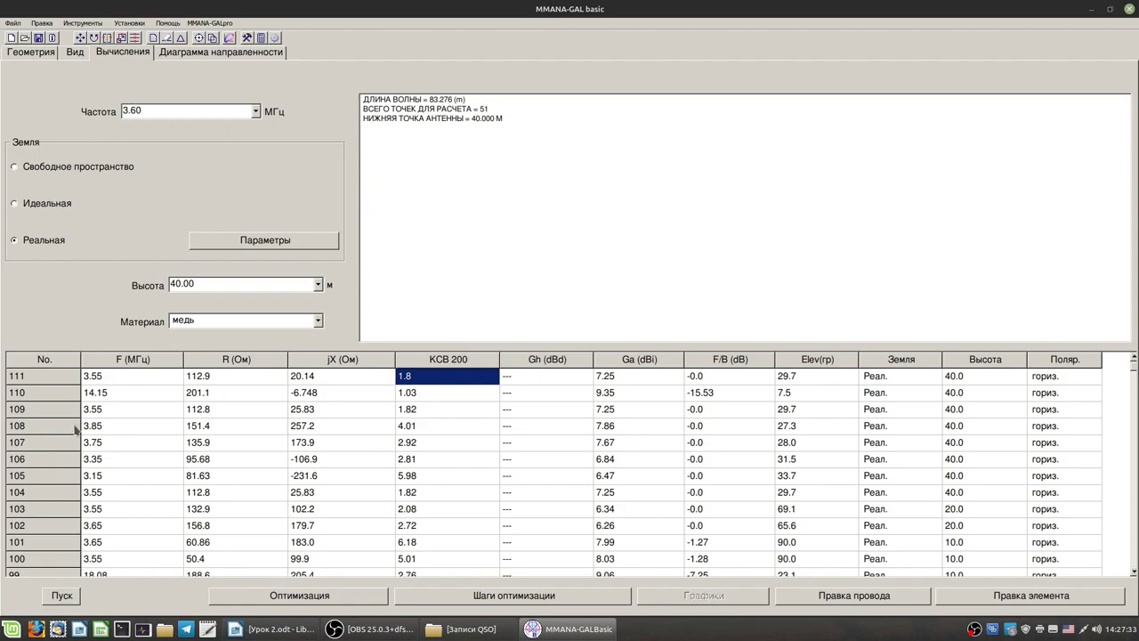
click(62, 595)
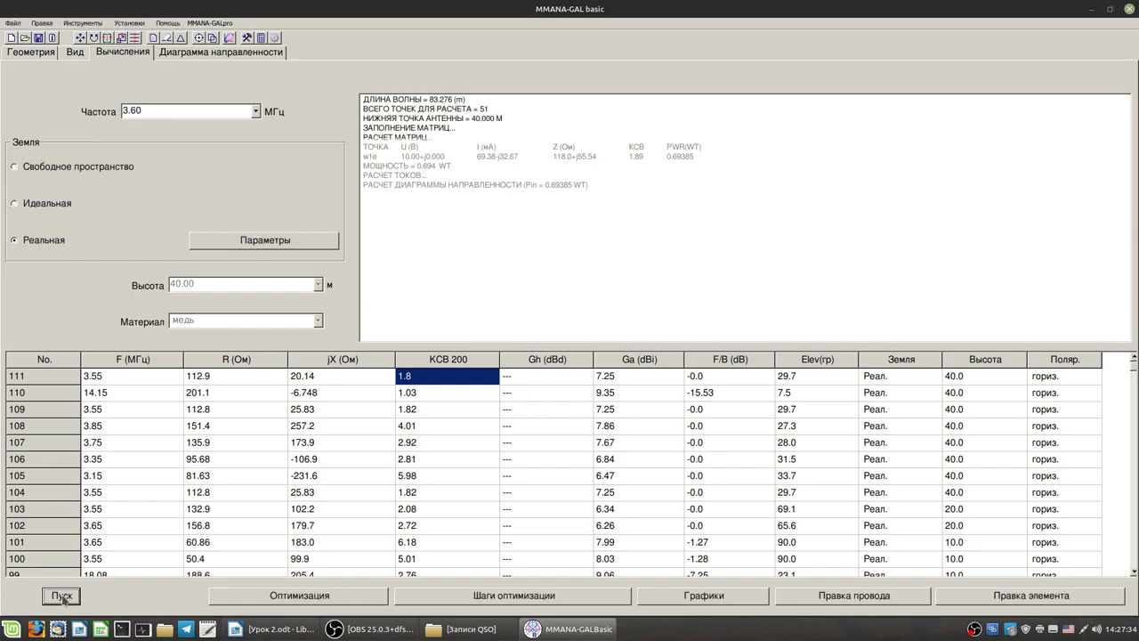
Step: Calculate the optimized antenna at 7.150 MHz and 7.050 MHz with the 40 m height
click(256, 110)
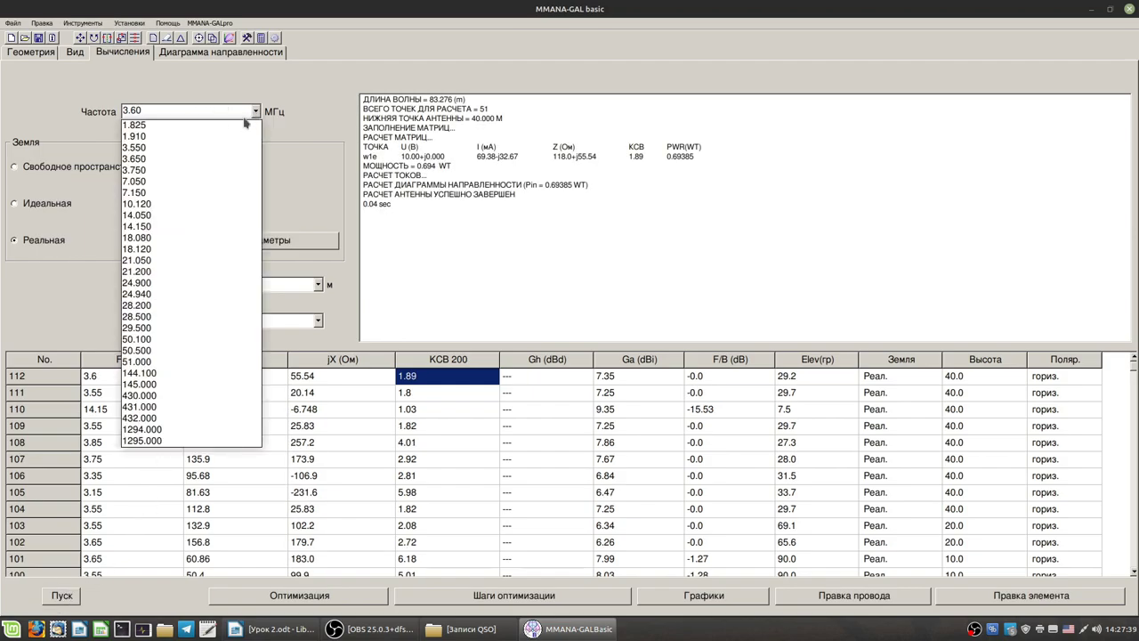
click(150, 193)
click(66, 599)
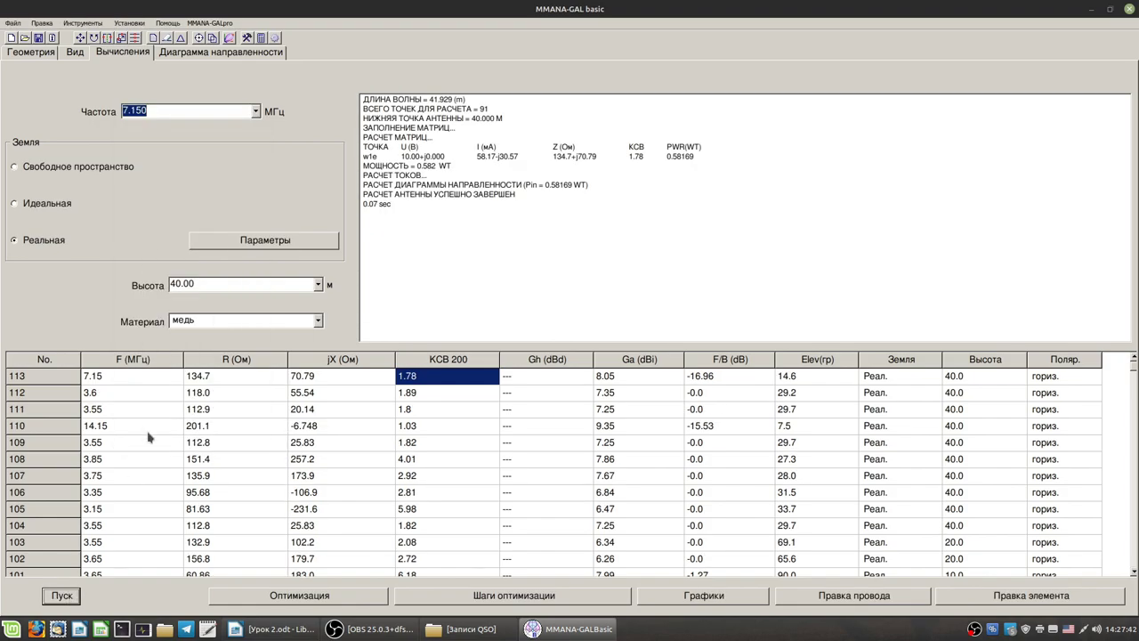
click(255, 110)
click(189, 175)
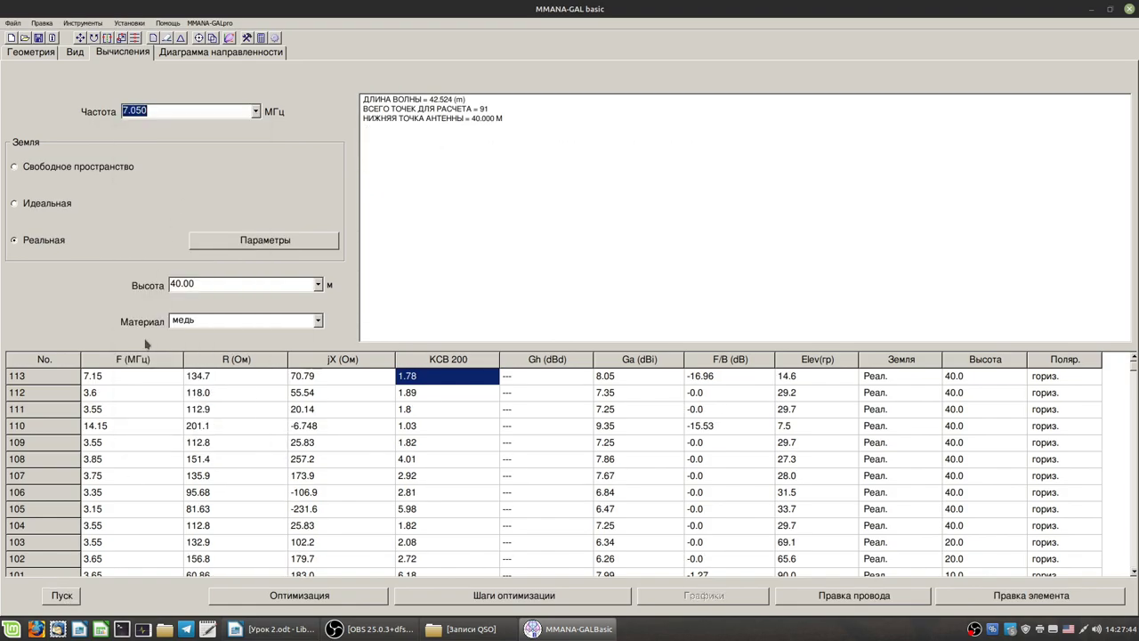
click(61, 595)
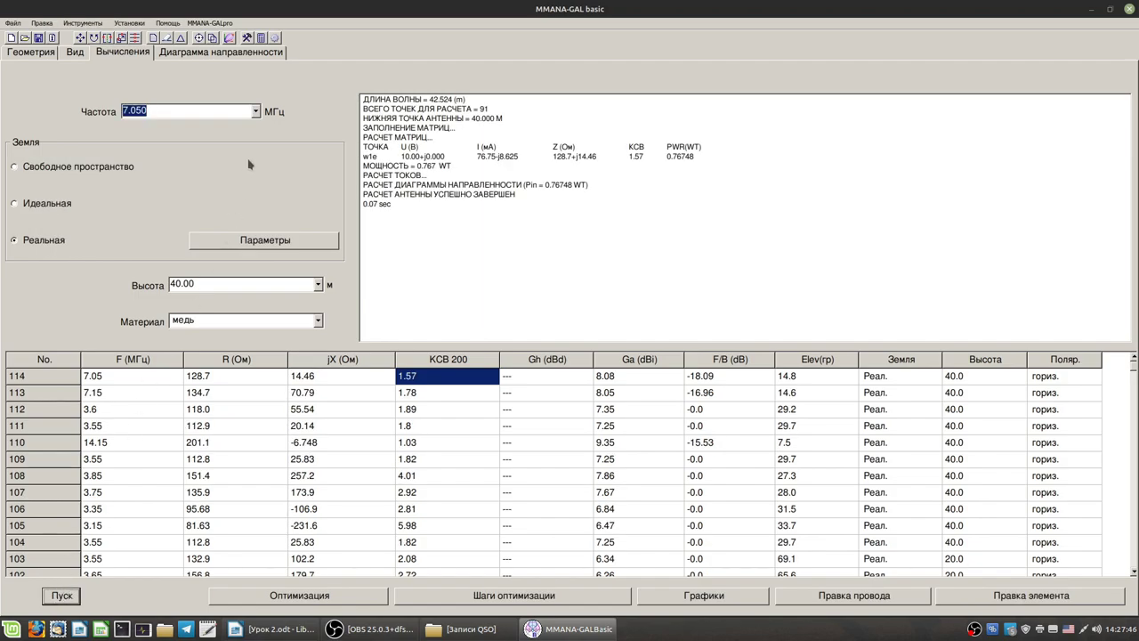
Step: Calculate the optimized antenna at 14.150 MHz and 14.050 MHz with the 40 m height
click(256, 112)
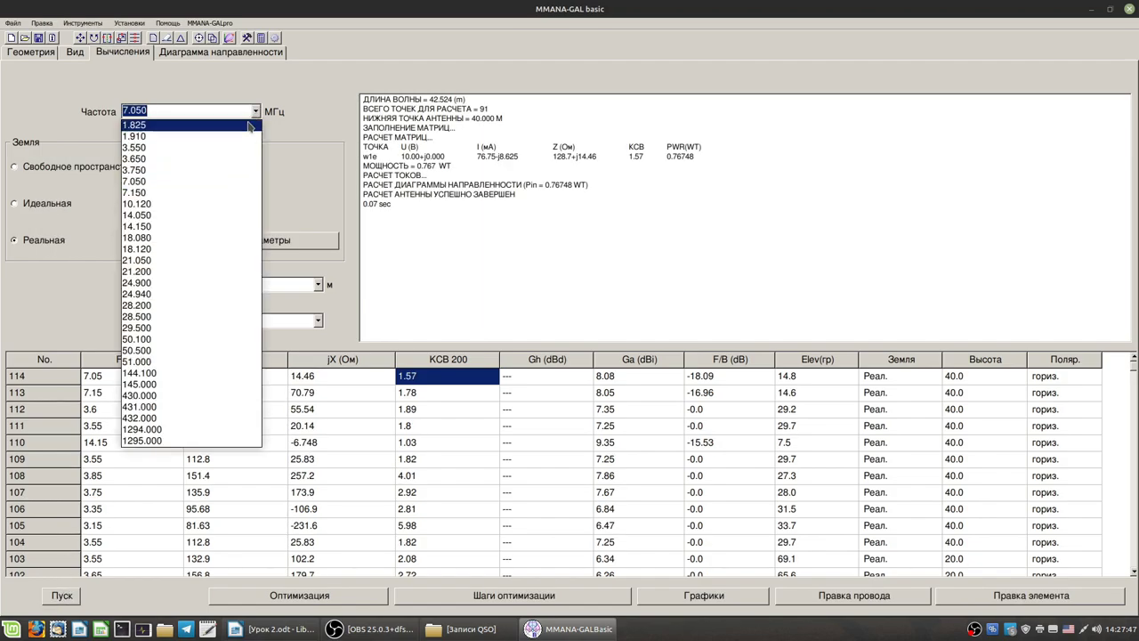
click(168, 227)
click(61, 594)
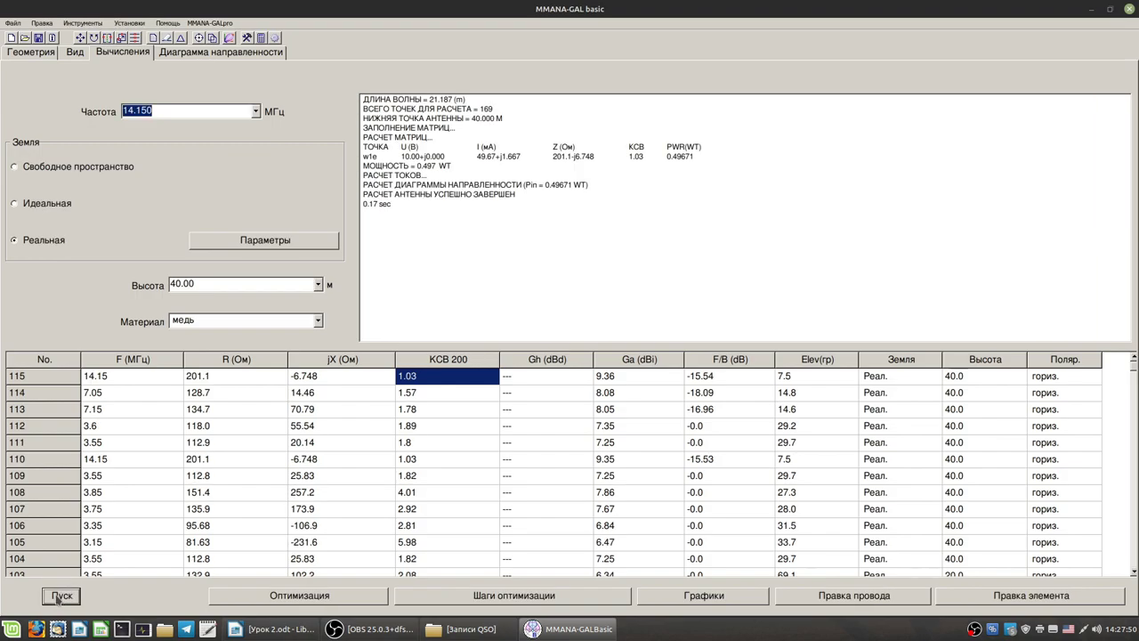
click(257, 113)
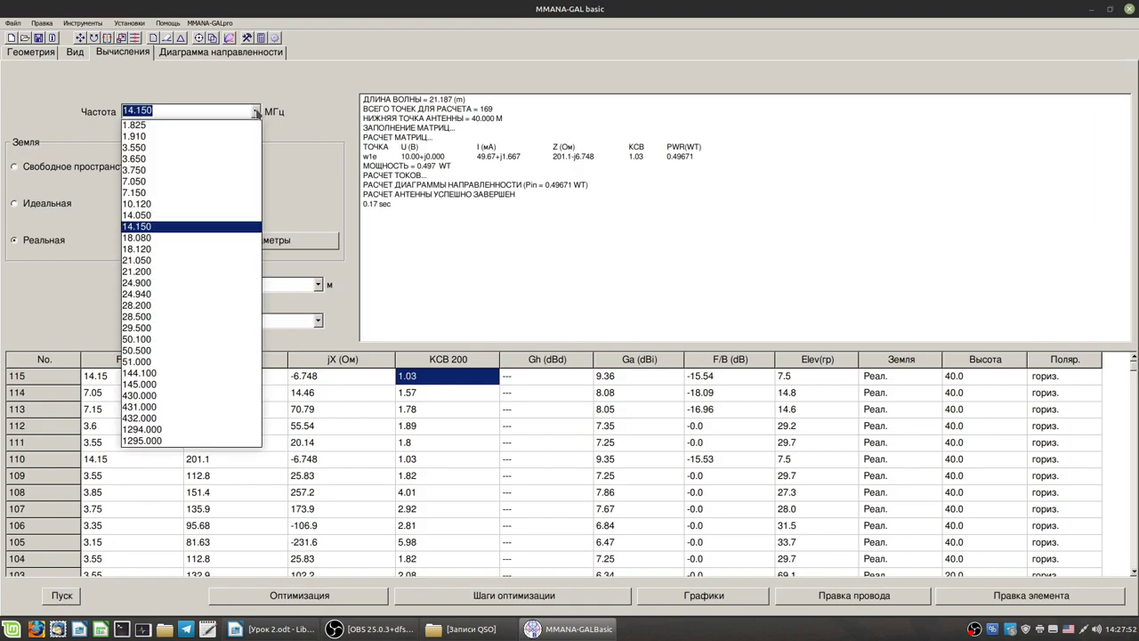
click(150, 216)
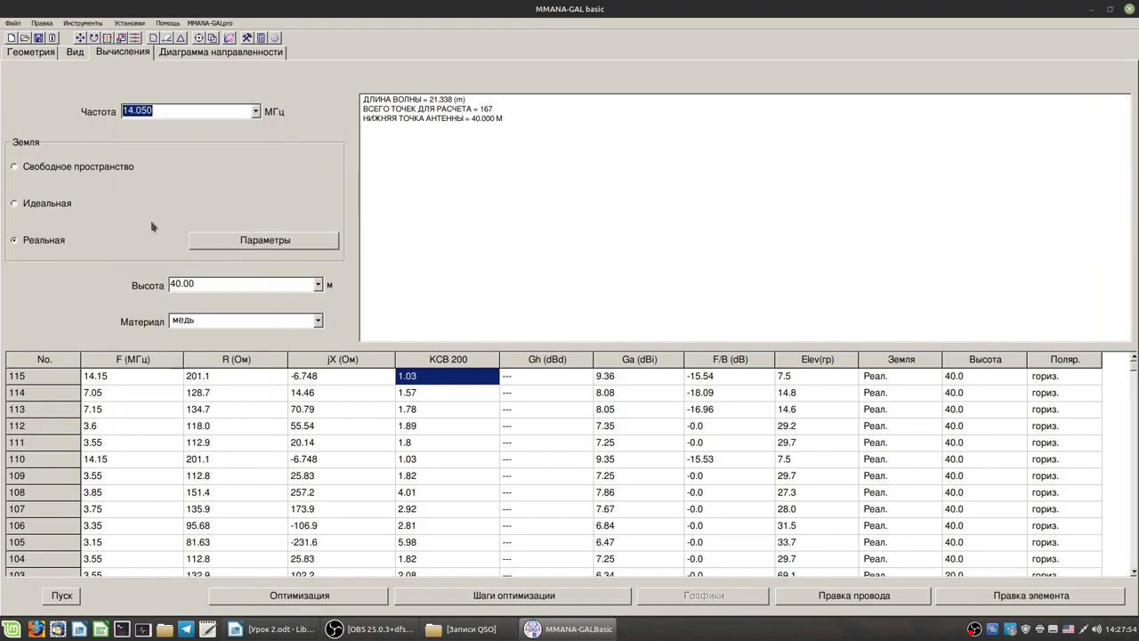
click(60, 595)
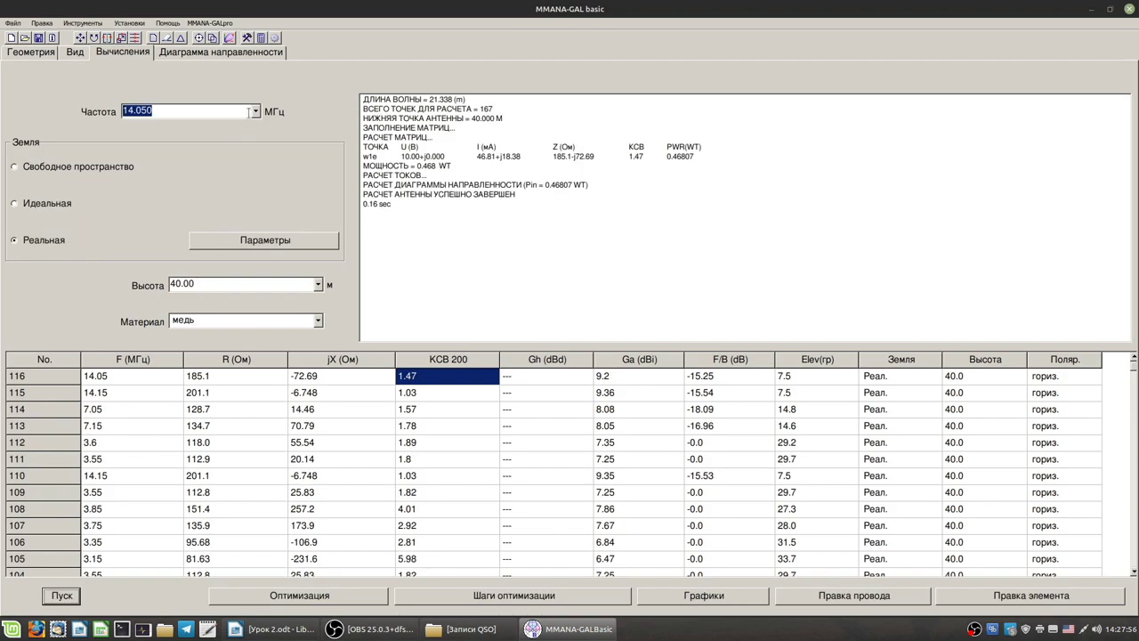
Step: Set the frequency to 14.350 MHz and calculate the optimized antenna with the 40 m height
click(256, 112)
click(142, 233)
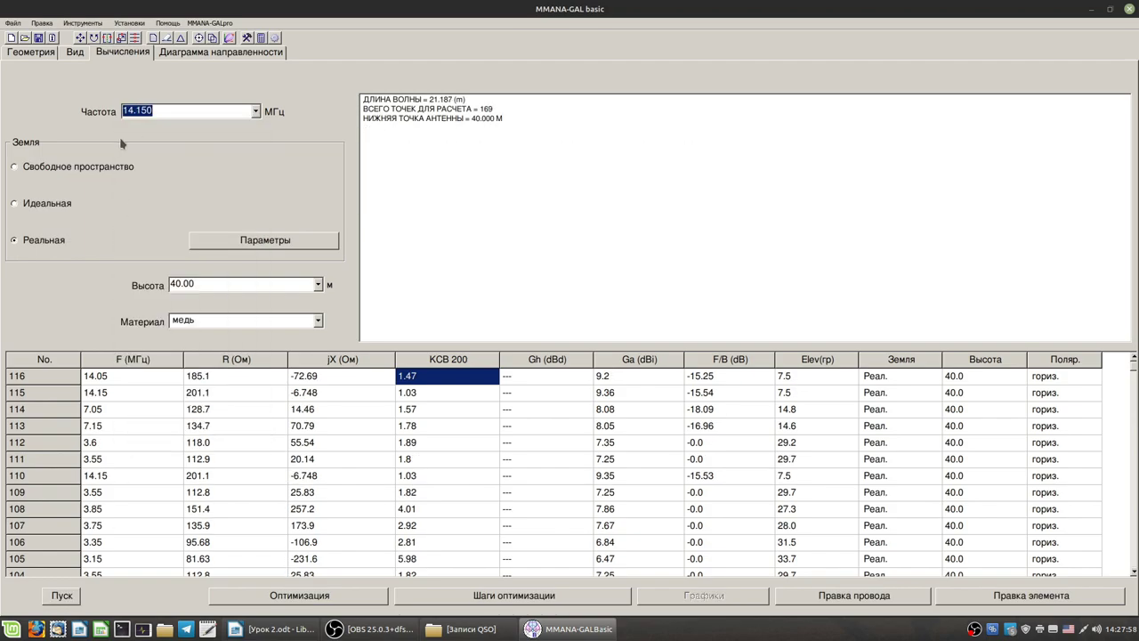
text(3)
click(64, 598)
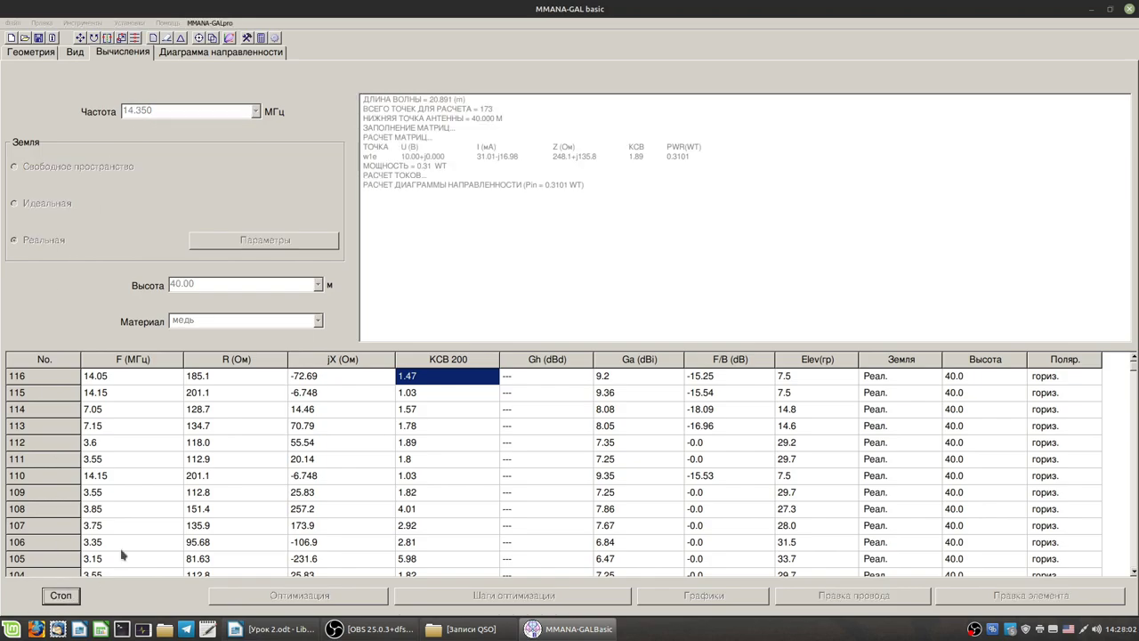
drag(144, 111, 125, 110)
click(127, 110)
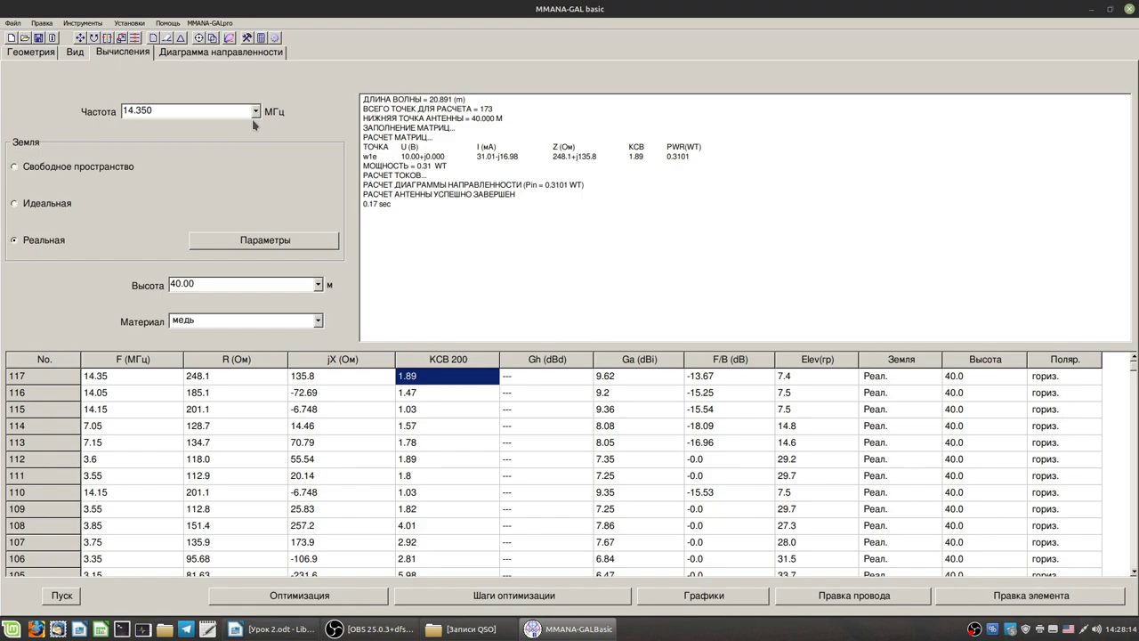
click(318, 285)
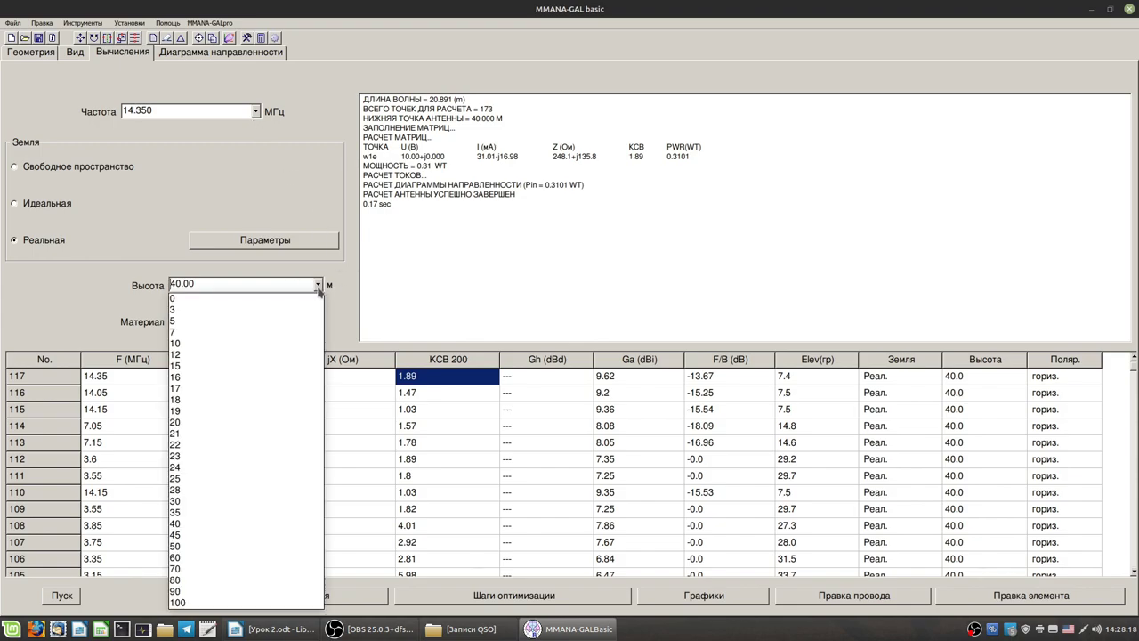
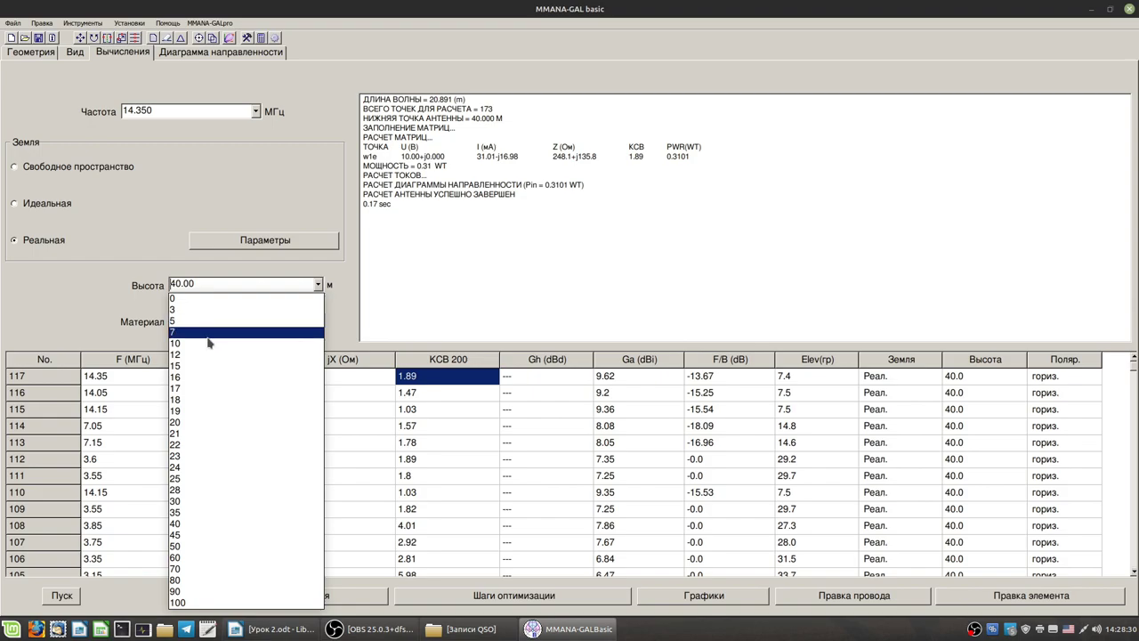
click(406, 283)
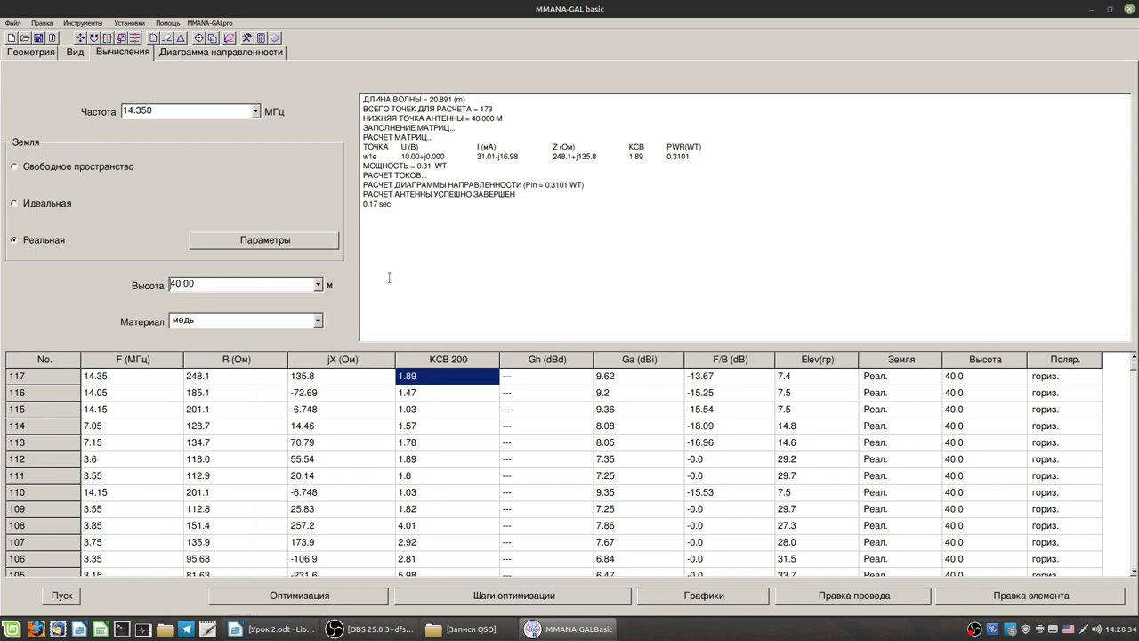
Step: Review the optimization setup: the Y1 and Y2 variables of wires 1 and 2 and the source frequencies per band
click(303, 598)
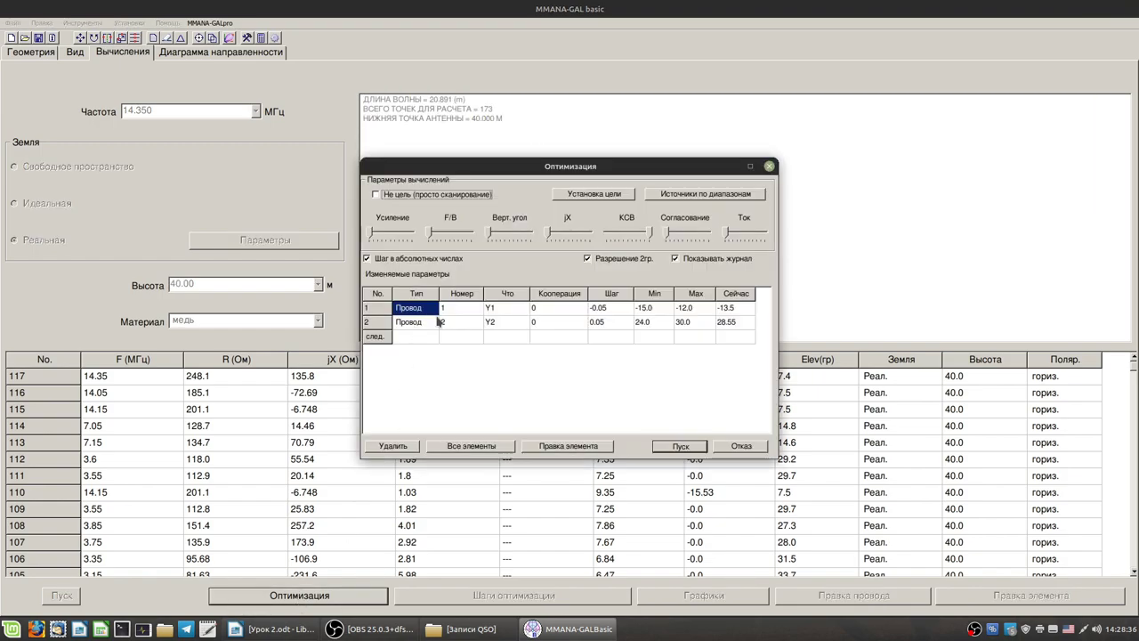
click(470, 321)
click(507, 323)
click(511, 309)
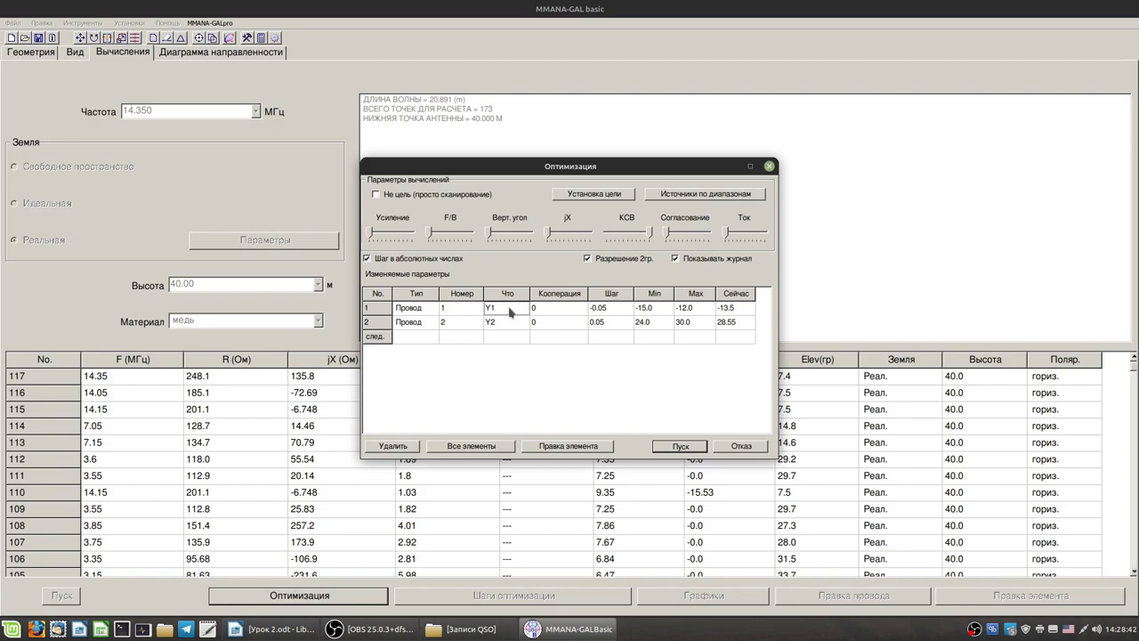
click(748, 196)
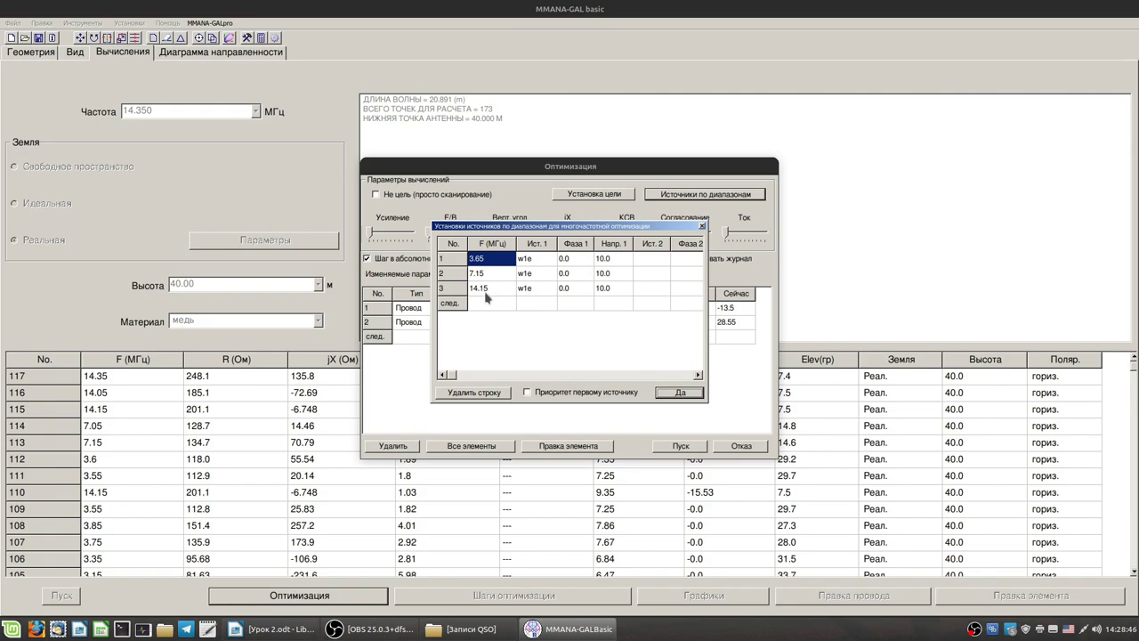
click(487, 294)
click(497, 259)
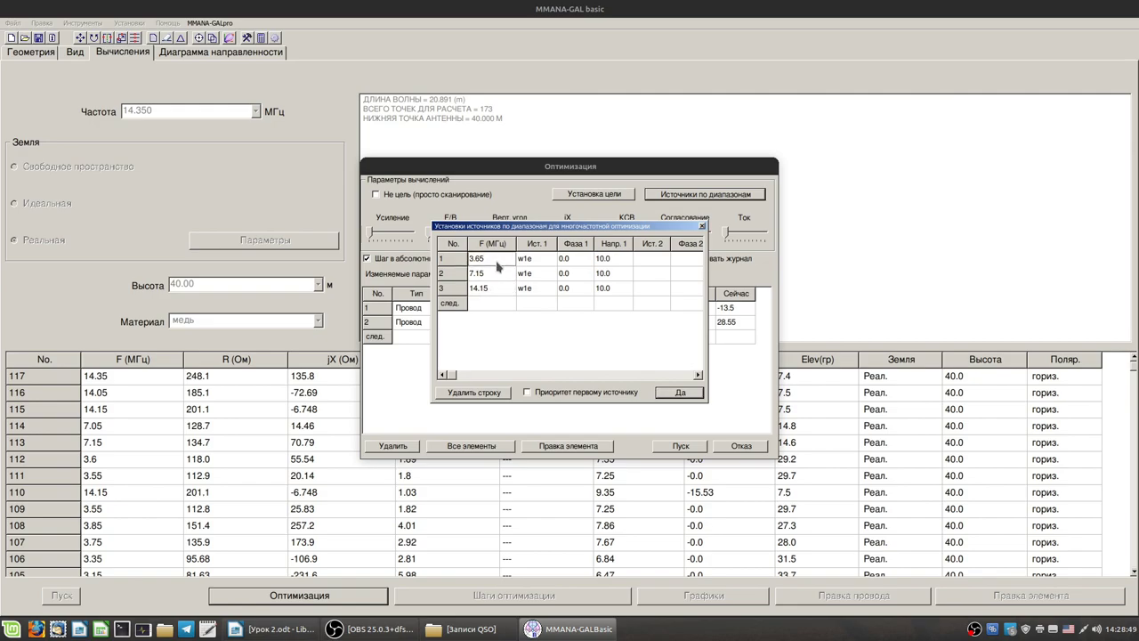
click(681, 393)
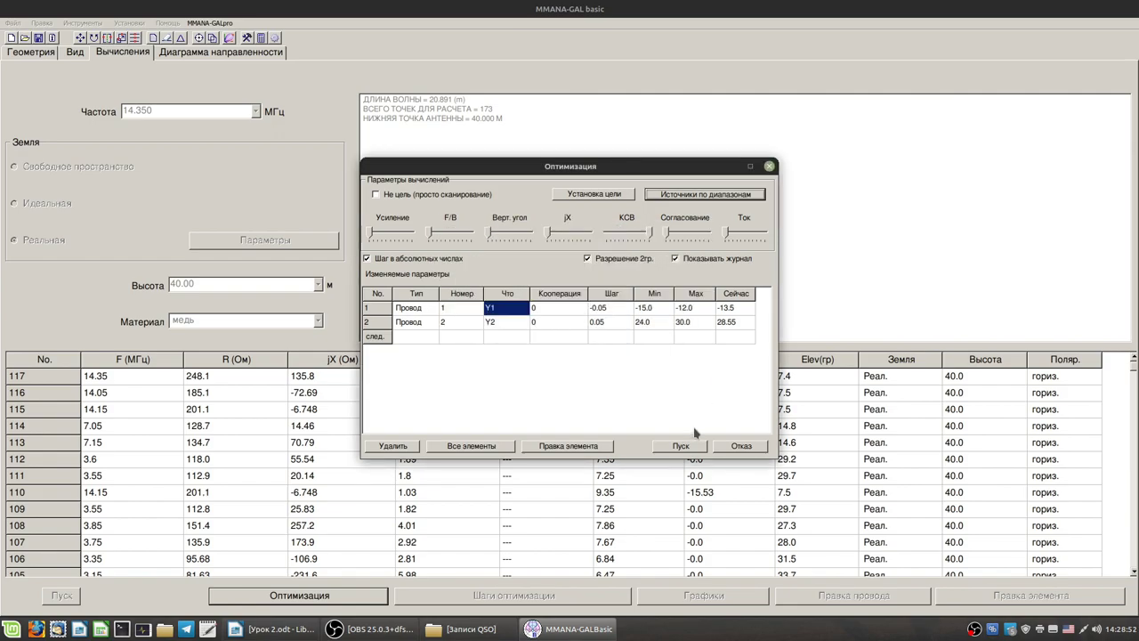
Step: Recheck the Y1 and Y2 optimization variables of the two wires and leave the optimization without running it
click(496, 323)
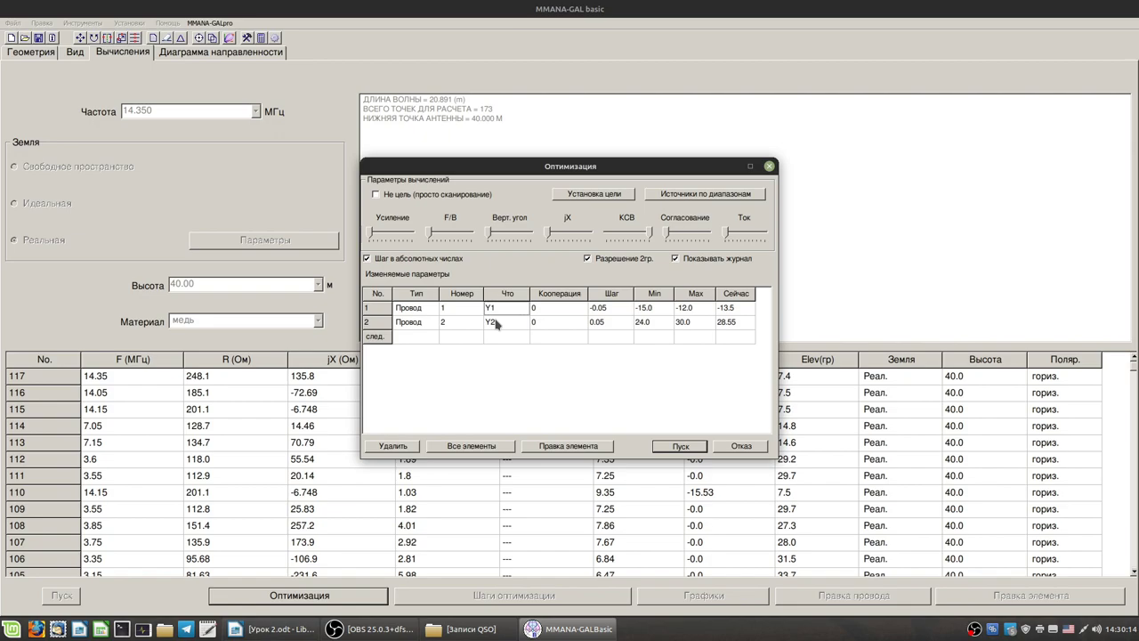
click(495, 325)
click(501, 311)
click(737, 447)
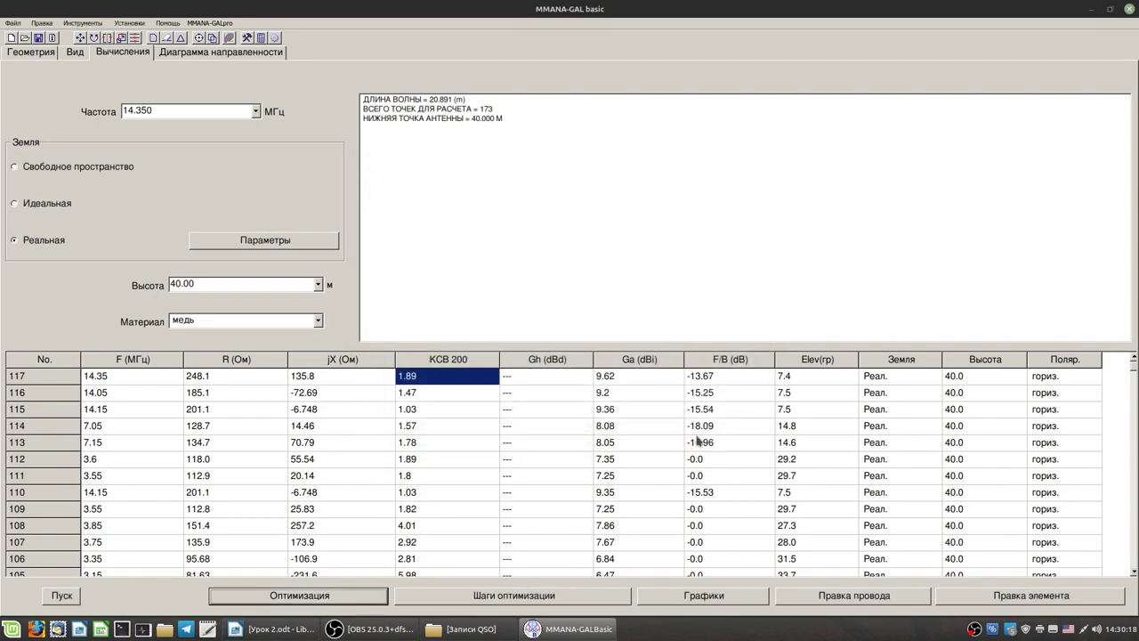
Step: Look over the radiation pattern plots and inspect the antenna's wire layout from a rotated viewpoint
click(223, 52)
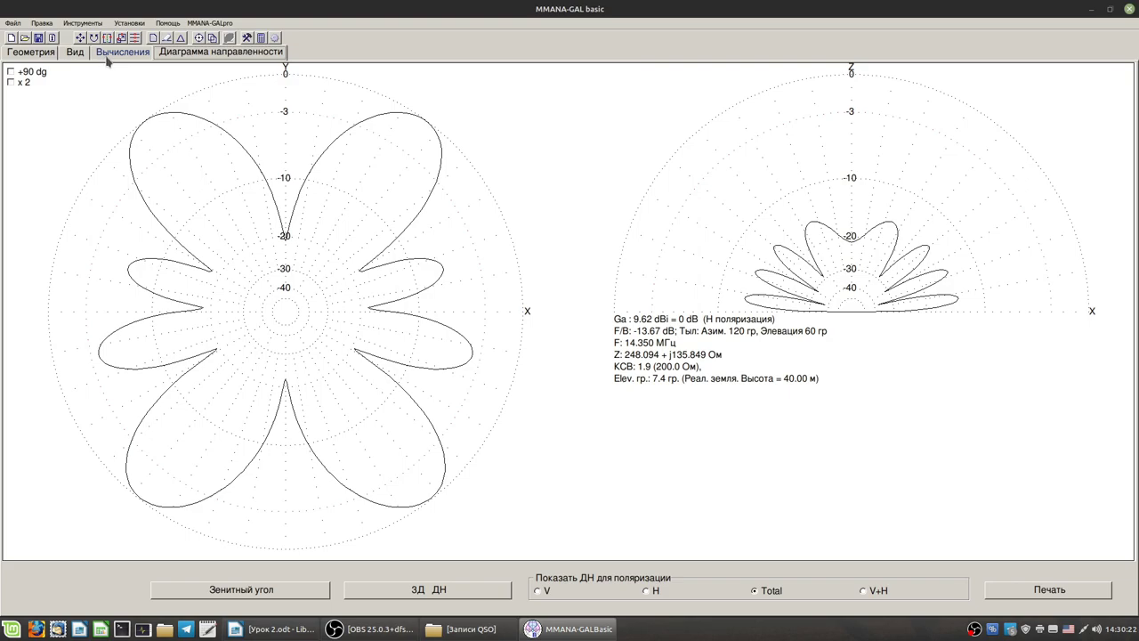
click(109, 55)
click(74, 55)
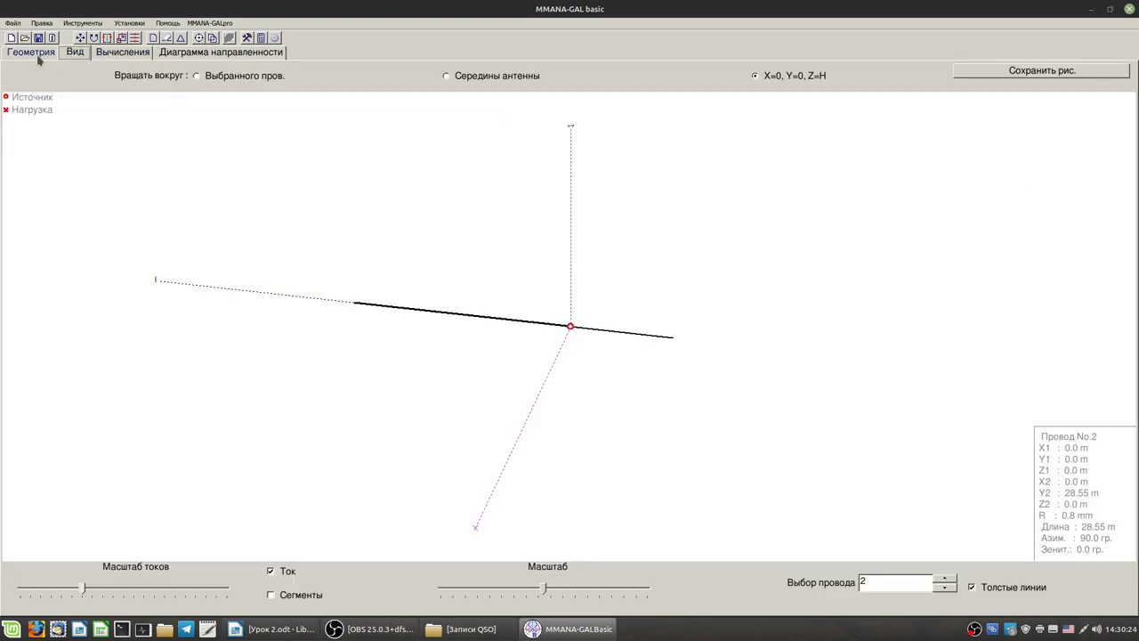
click(46, 56)
click(74, 55)
drag(629, 335, 632, 336)
mouse_move(559, 409)
mouse_down()
mouse_move(587, 414)
mouse_move(578, 411)
mouse_up()
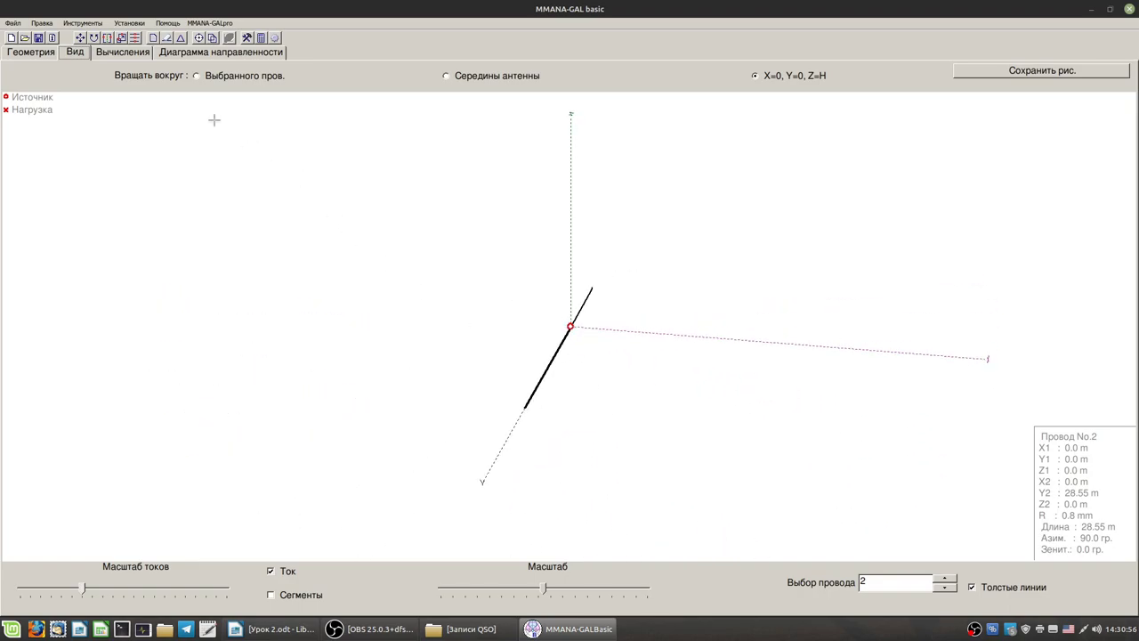
Step: Recalculate the antenna at 14.350 MHz with the 40 m height and show the current distribution on its wires
click(123, 51)
click(61, 595)
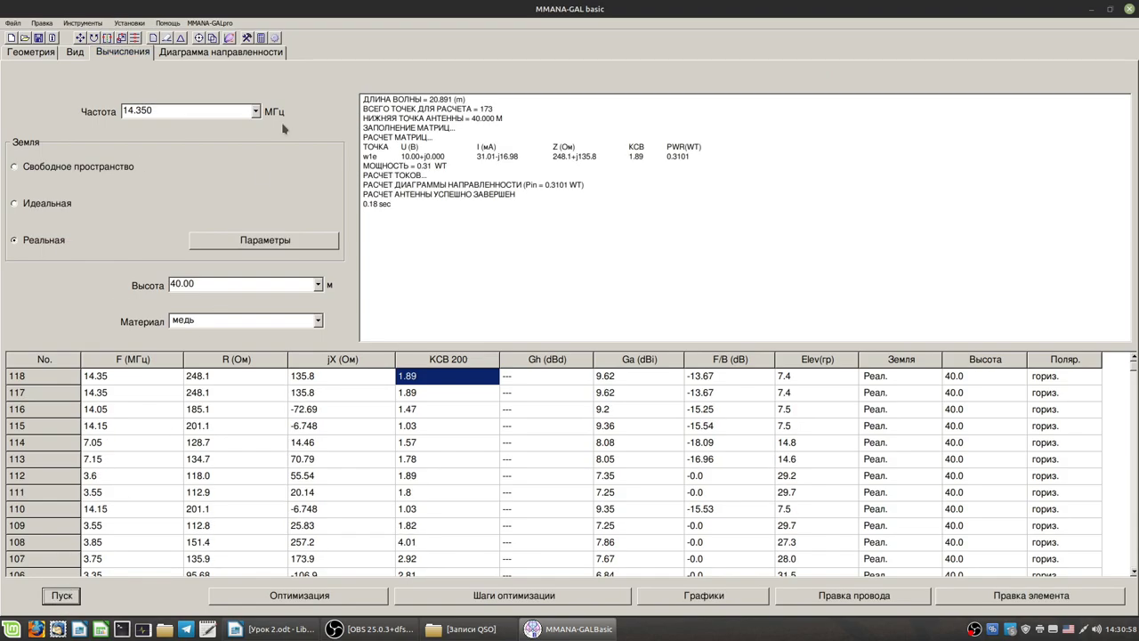
click(73, 57)
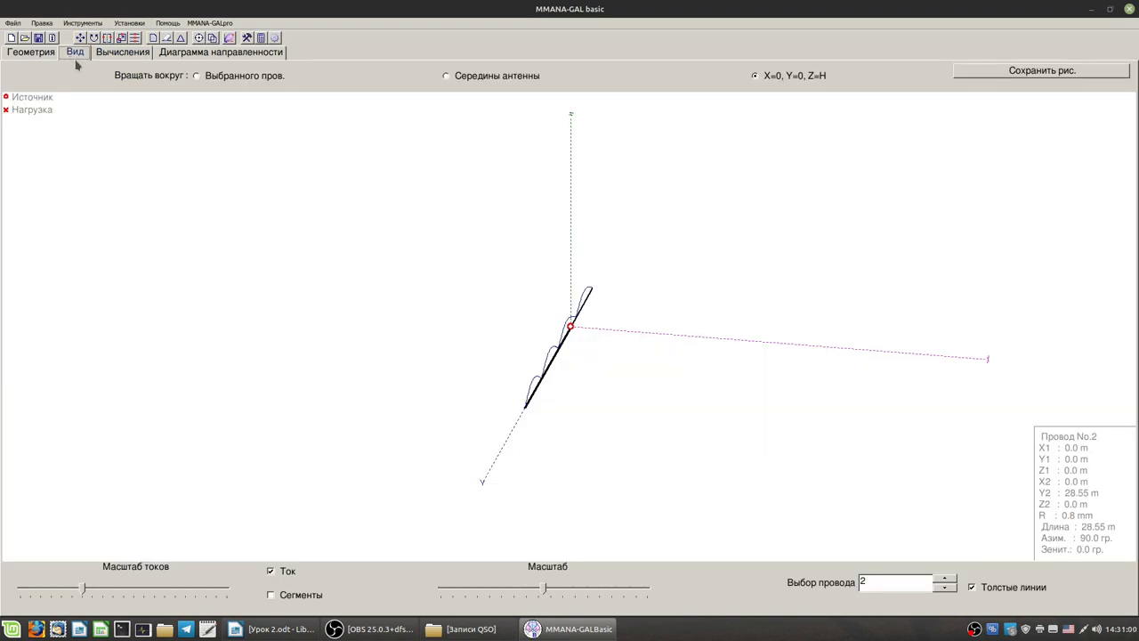
Step: Inspect the antenna's 3D radiation pattern at 14.350 MHz and close it
click(189, 54)
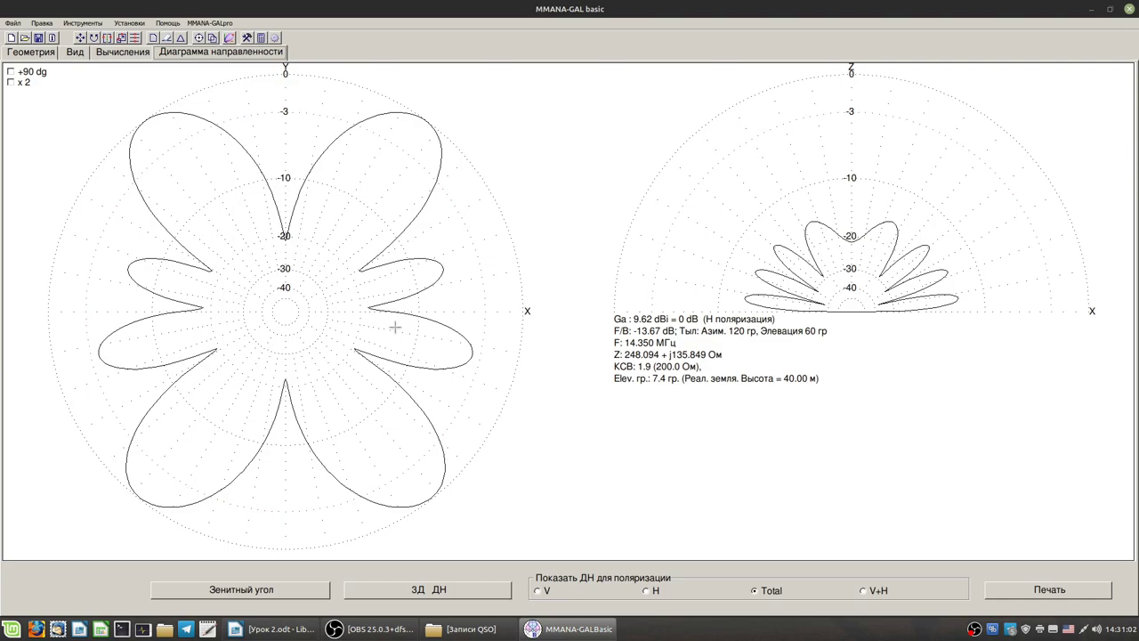
click(425, 592)
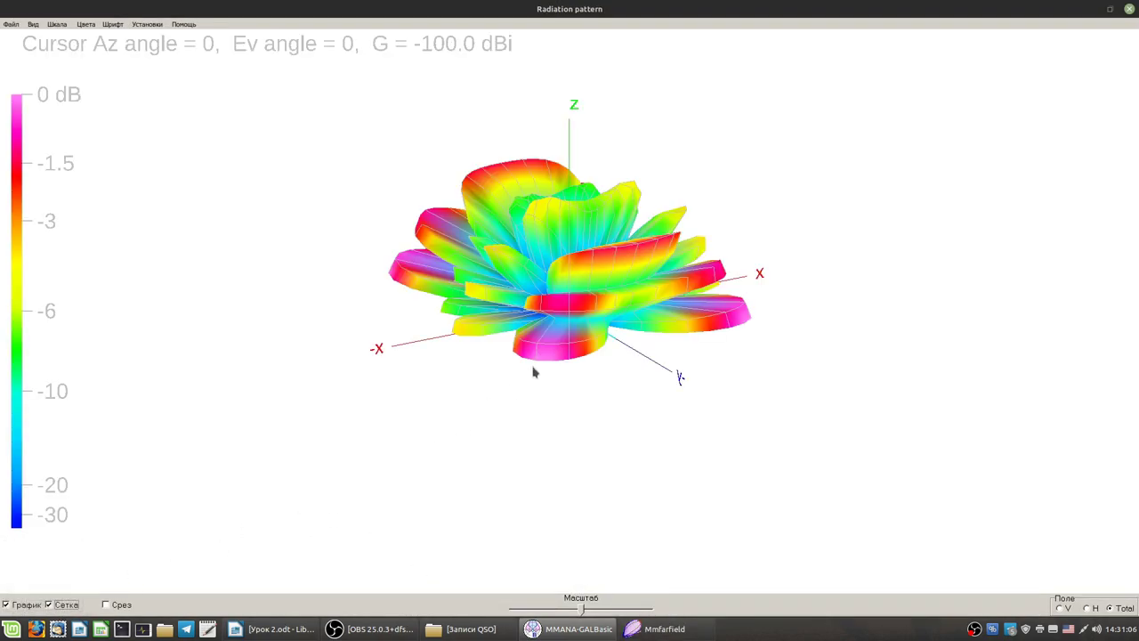
mouse_move(669, 358)
mouse_down()
mouse_move(724, 361)
mouse_move(821, 335)
mouse_move(844, 304)
mouse_move(824, 338)
mouse_move(773, 376)
mouse_move(682, 376)
mouse_move(619, 352)
mouse_move(537, 292)
mouse_move(575, 334)
mouse_move(587, 371)
mouse_move(613, 382)
mouse_move(690, 395)
mouse_move(704, 379)
mouse_move(685, 356)
mouse_move(694, 326)
mouse_move(640, 317)
mouse_move(666, 382)
mouse_move(674, 373)
mouse_up()
click(1129, 8)
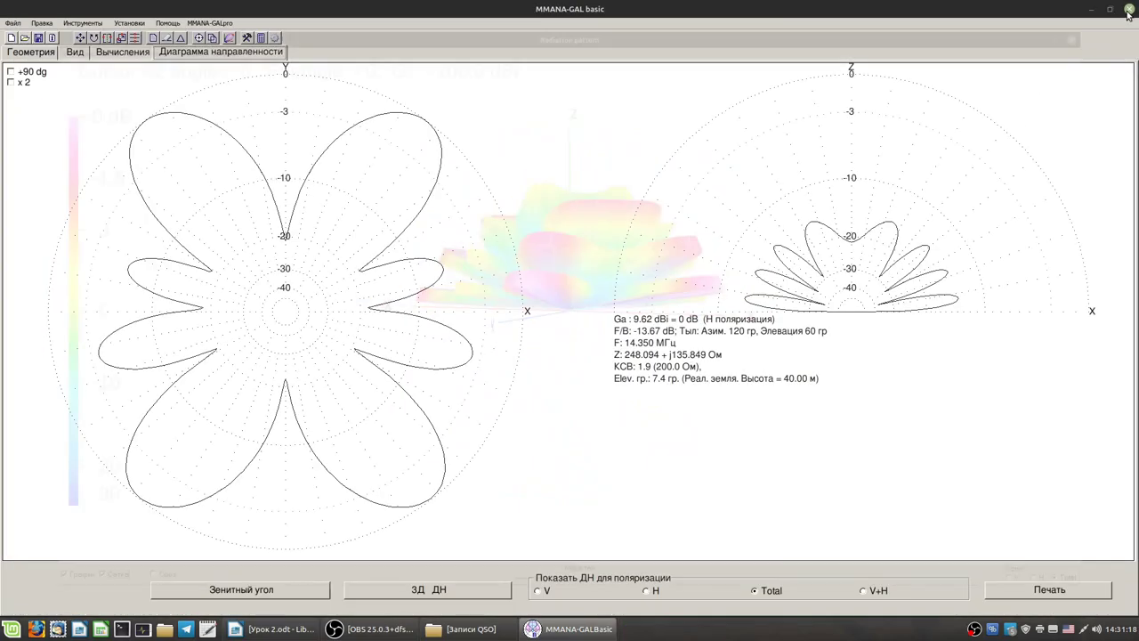
Step: Compare the Ga gain values of the two latest 14.35 MHz calculations in the results table
click(119, 54)
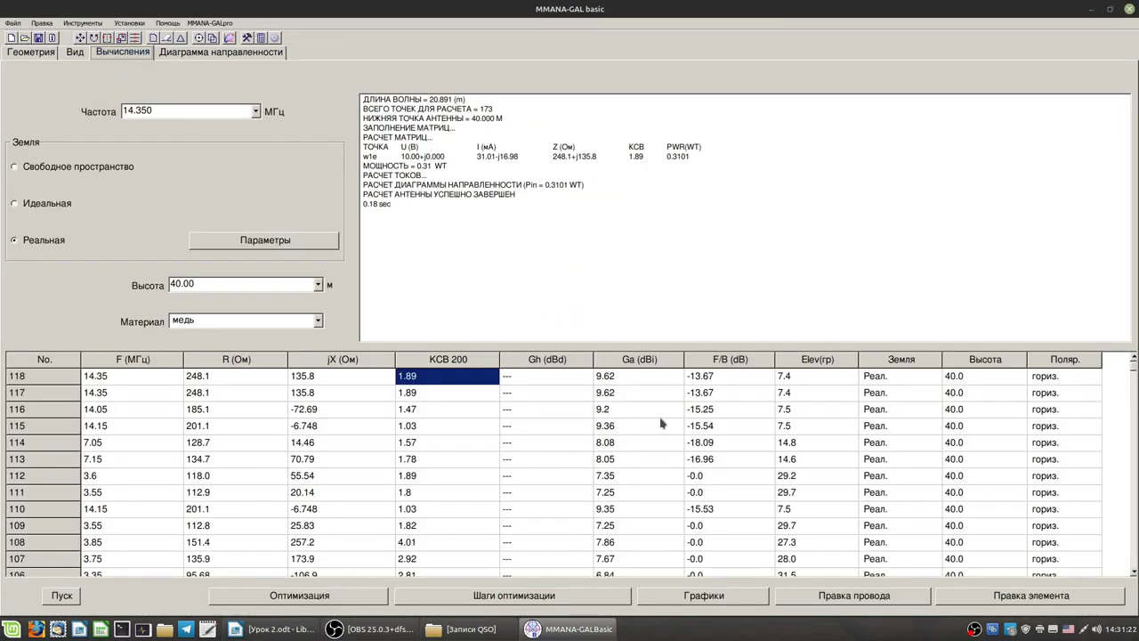
click(603, 379)
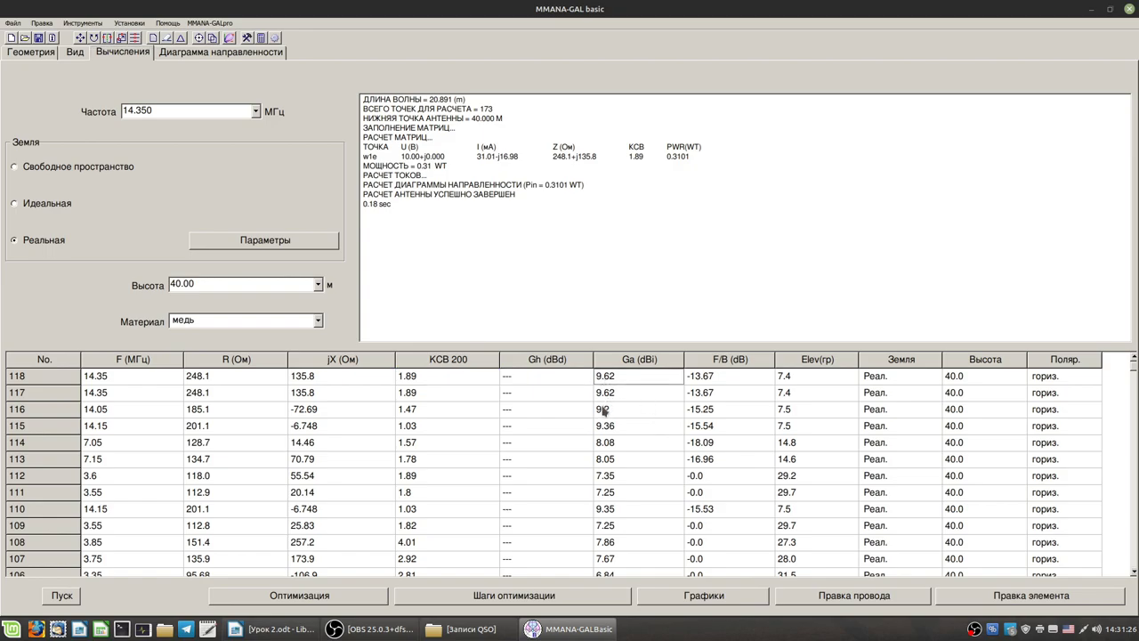
click(604, 396)
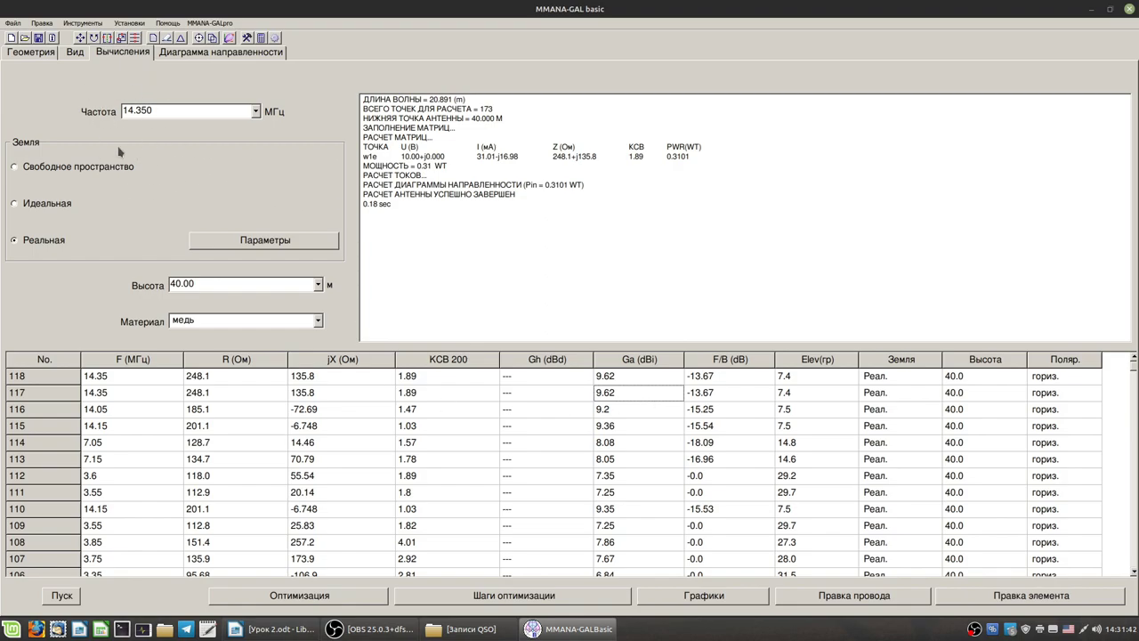
Step: Examine the current distribution along wires 1 and 2 at 14.350 MHz, viewing the antenna from the side
click(75, 54)
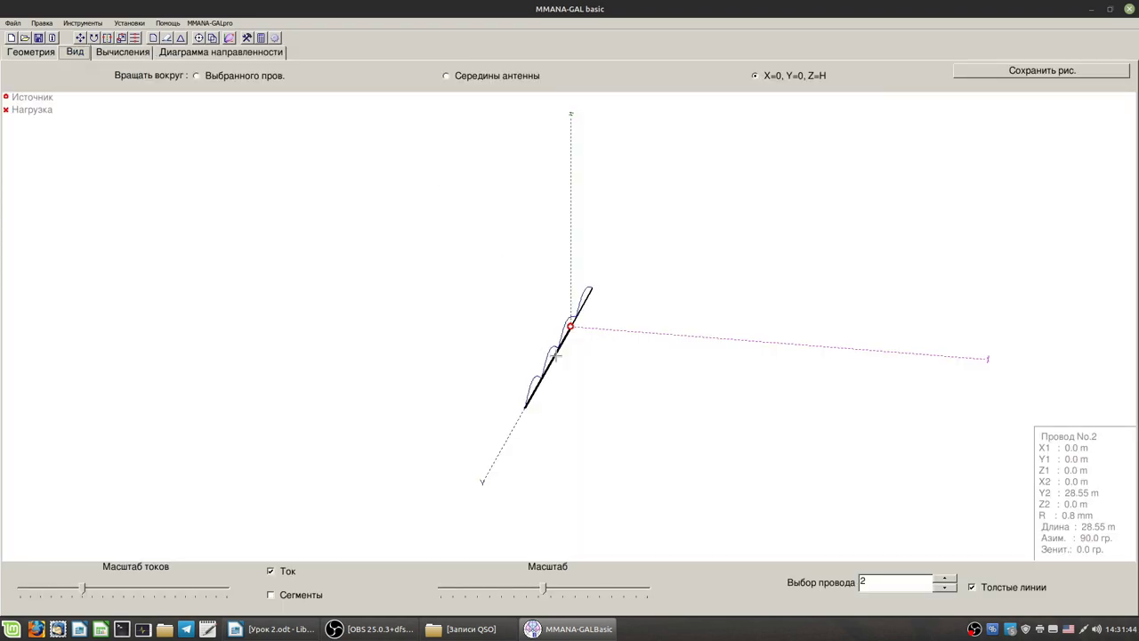
click(580, 306)
click(559, 351)
click(579, 313)
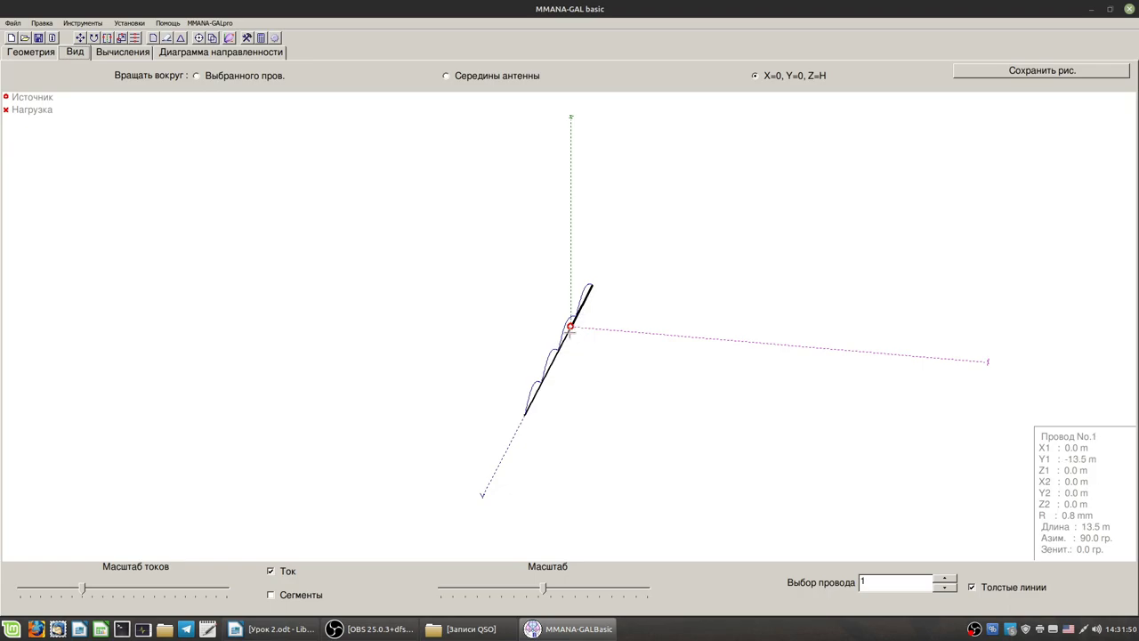
click(562, 342)
click(579, 307)
mouse_move(556, 351)
mouse_down()
mouse_move(587, 376)
mouse_move(539, 365)
mouse_up()
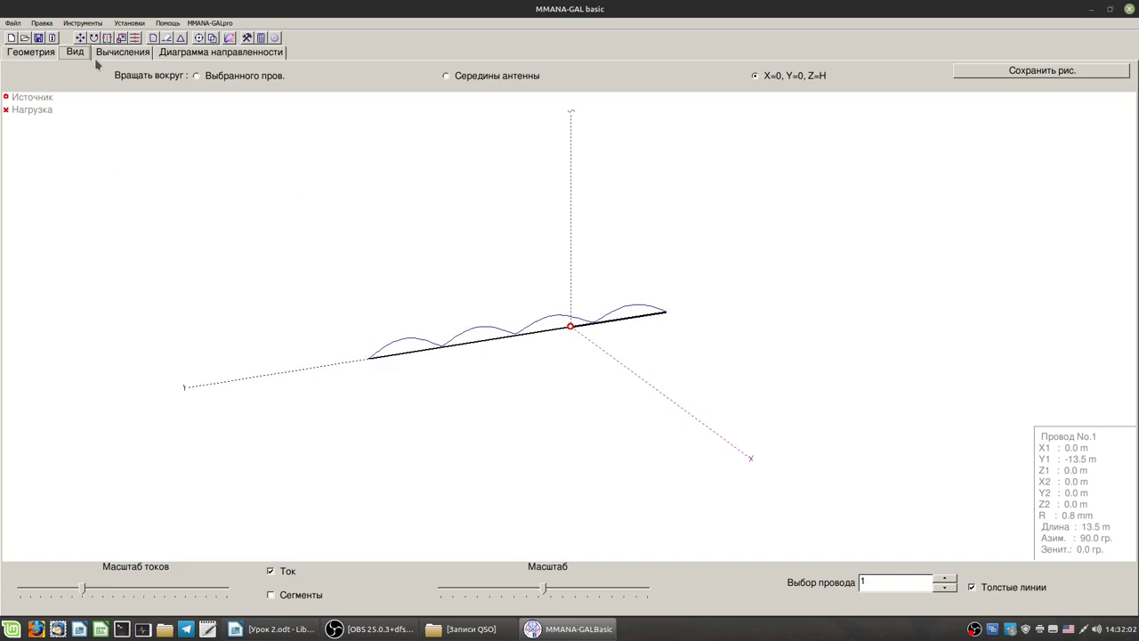
Step: Check the gain column in the results and read the gain and azimuth of the main lobes on the horizontal pattern
click(119, 52)
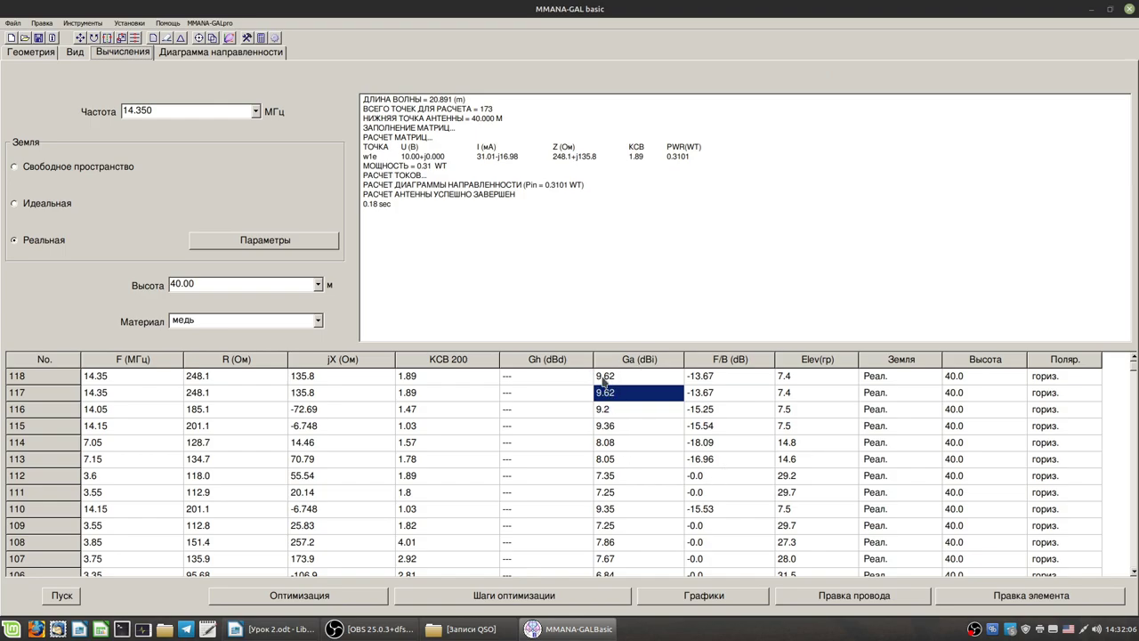
mouse_move(598, 392)
click(225, 53)
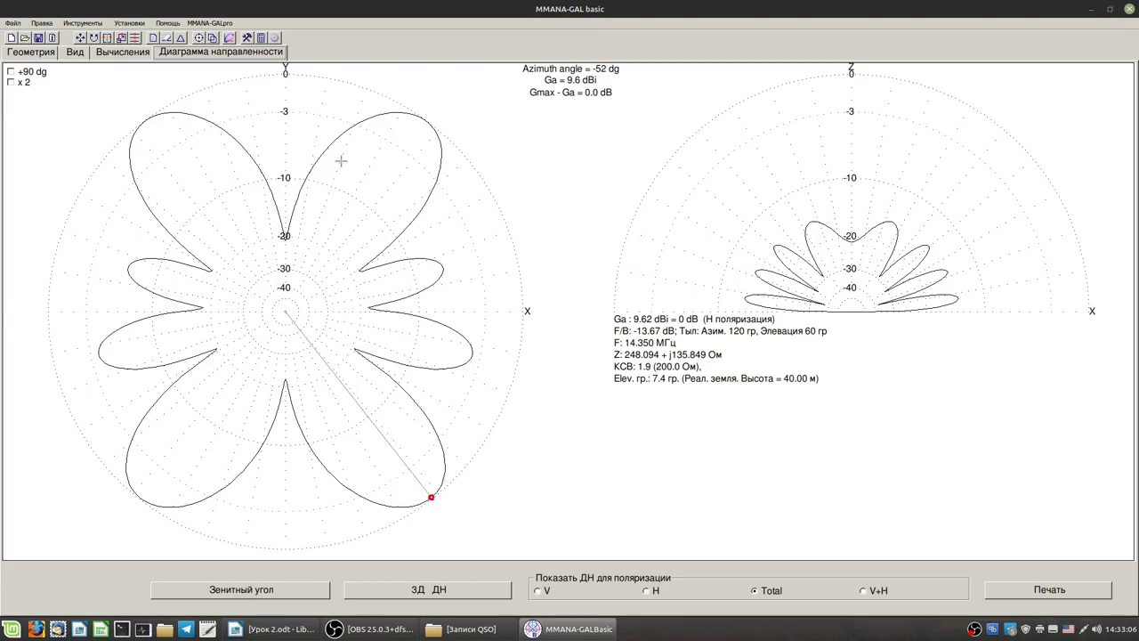
click(414, 129)
click(186, 427)
drag(412, 472, 428, 502)
drag(191, 154, 159, 160)
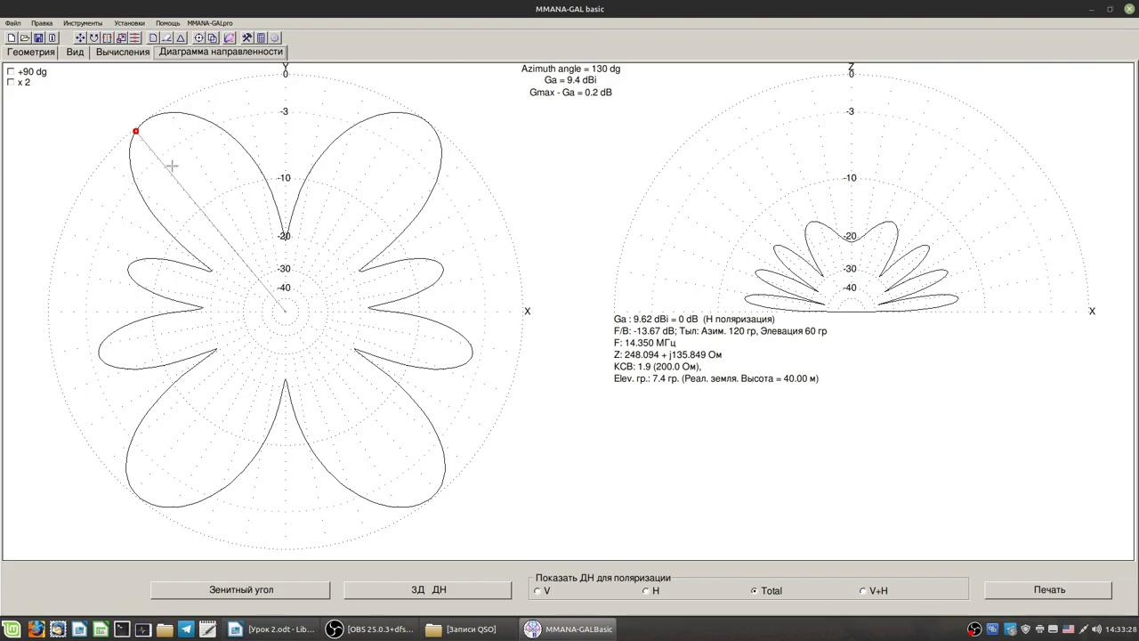
Step: Read the gain in the horizontal pattern's null near the X axis and of the lobes on the vertical pattern
mouse_move(409, 351)
mouse_down()
mouse_move(450, 343)
mouse_move(469, 312)
mouse_move(400, 304)
mouse_up()
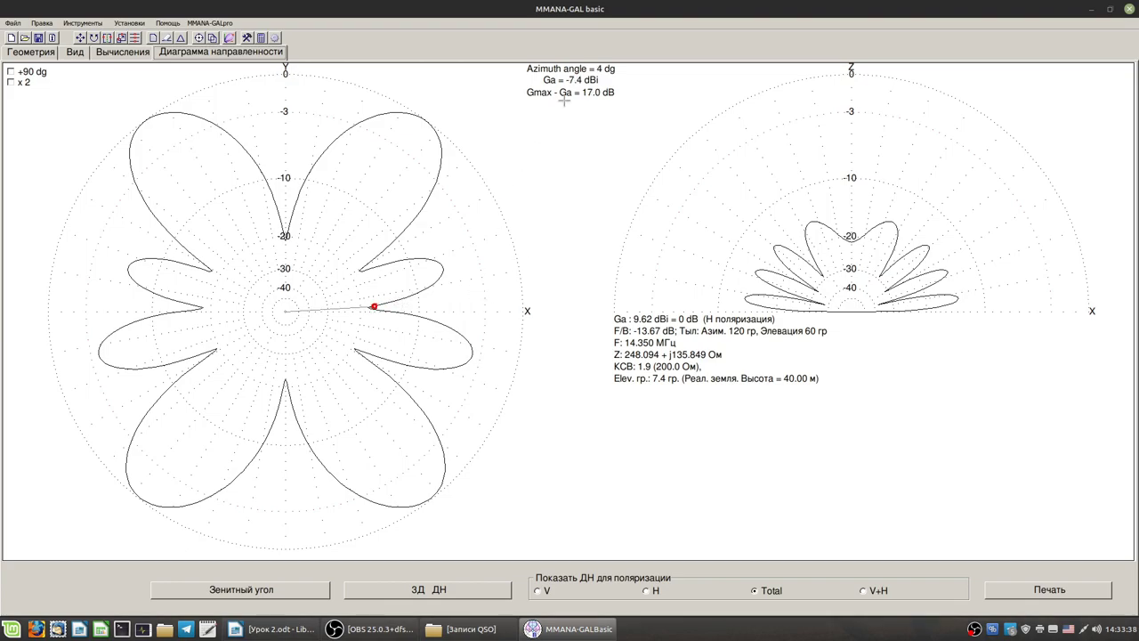
click(371, 309)
drag(370, 309, 371, 308)
mouse_move(822, 240)
mouse_down()
mouse_move(817, 233)
mouse_move(783, 301)
mouse_move(867, 267)
mouse_move(921, 303)
mouse_up()
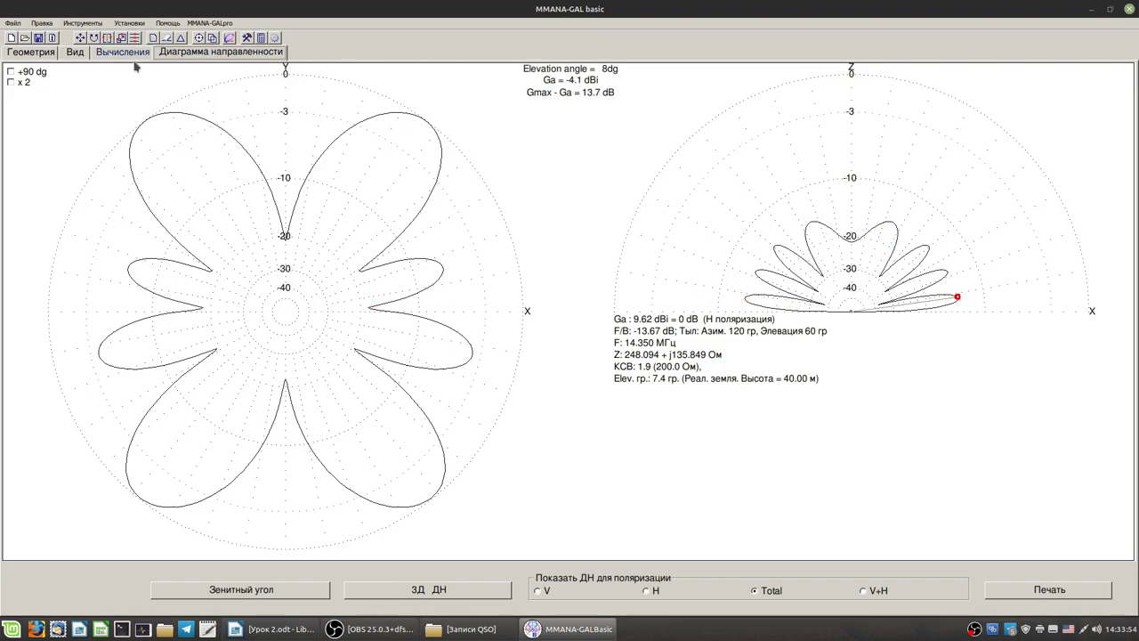
Step: Examine the 3D radiation pattern at 14.350 MHz from the side, above and below, and return to the calculation results
click(414, 594)
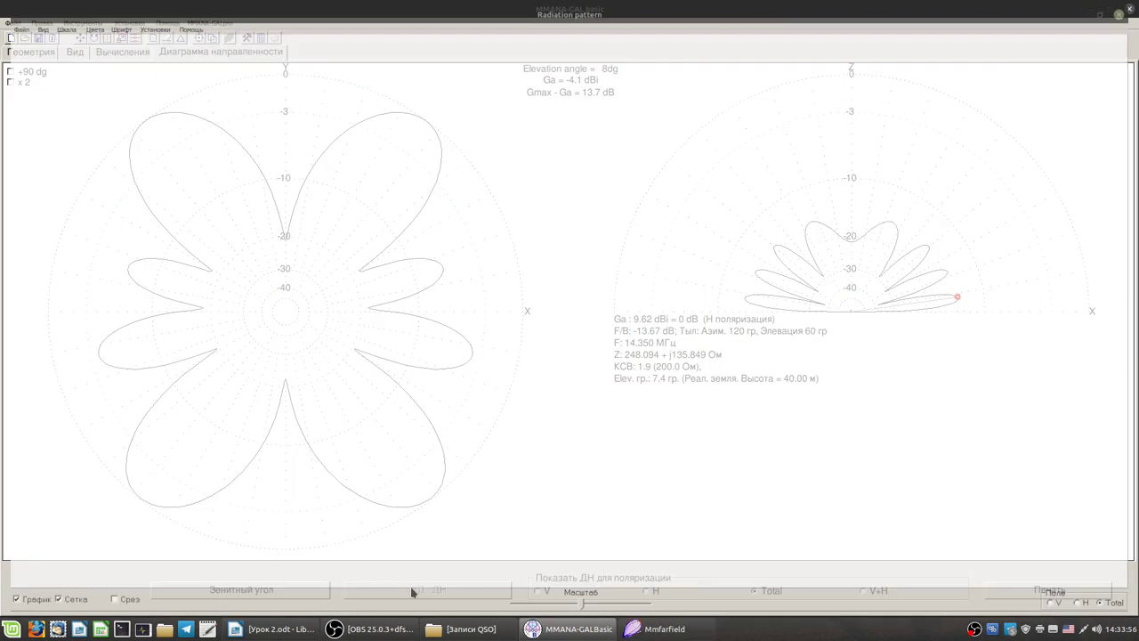
drag(638, 348, 772, 370)
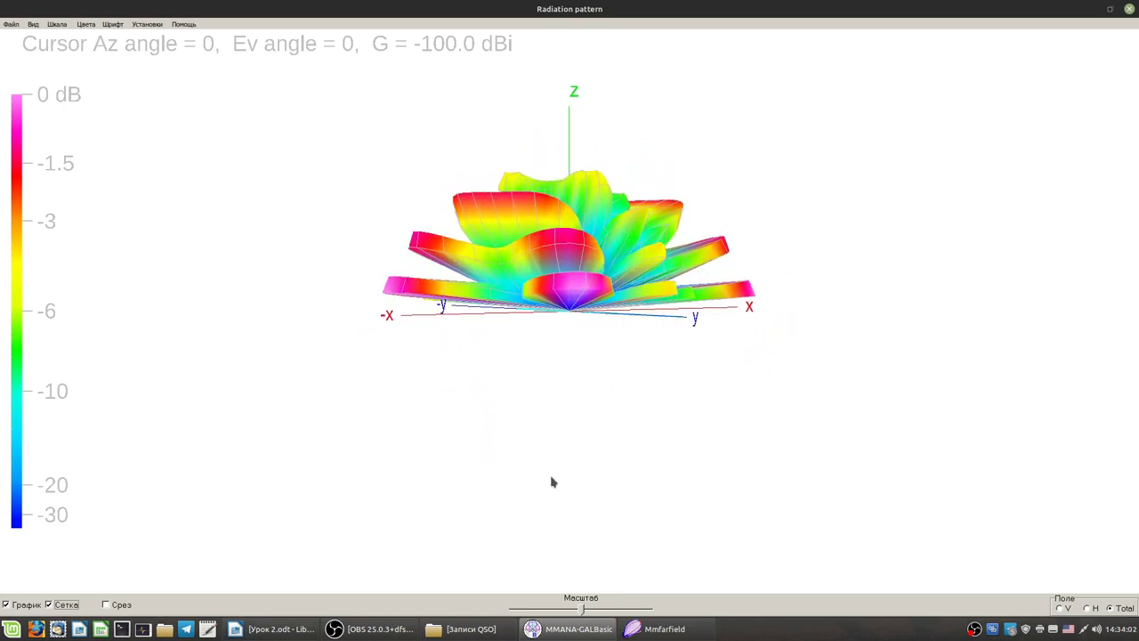
drag(553, 408, 533, 206)
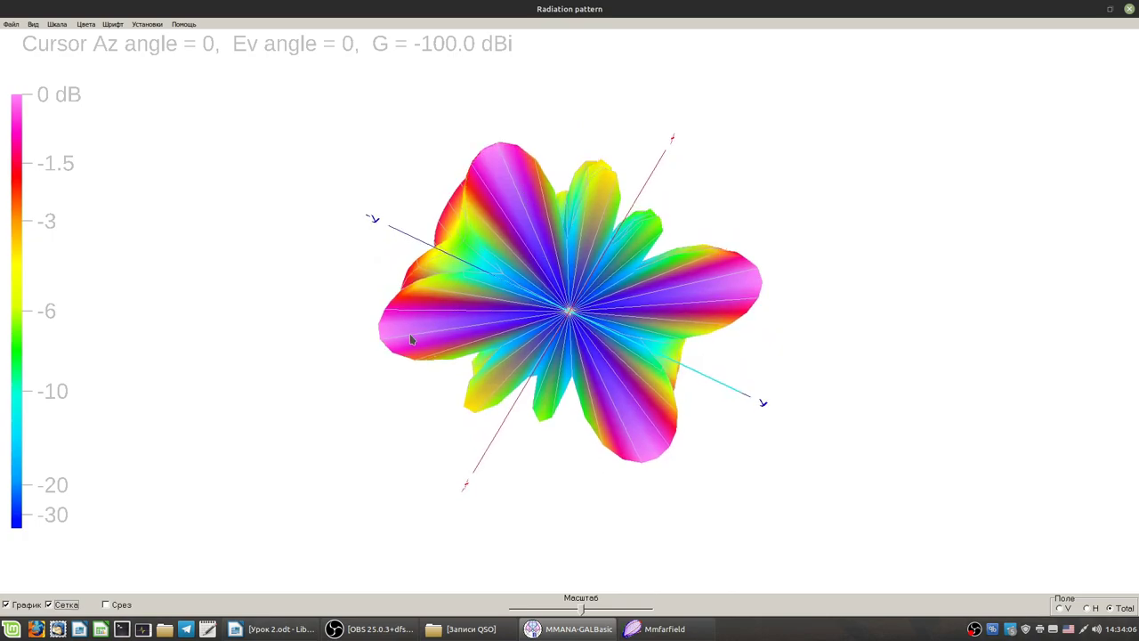
drag(641, 360, 516, 218)
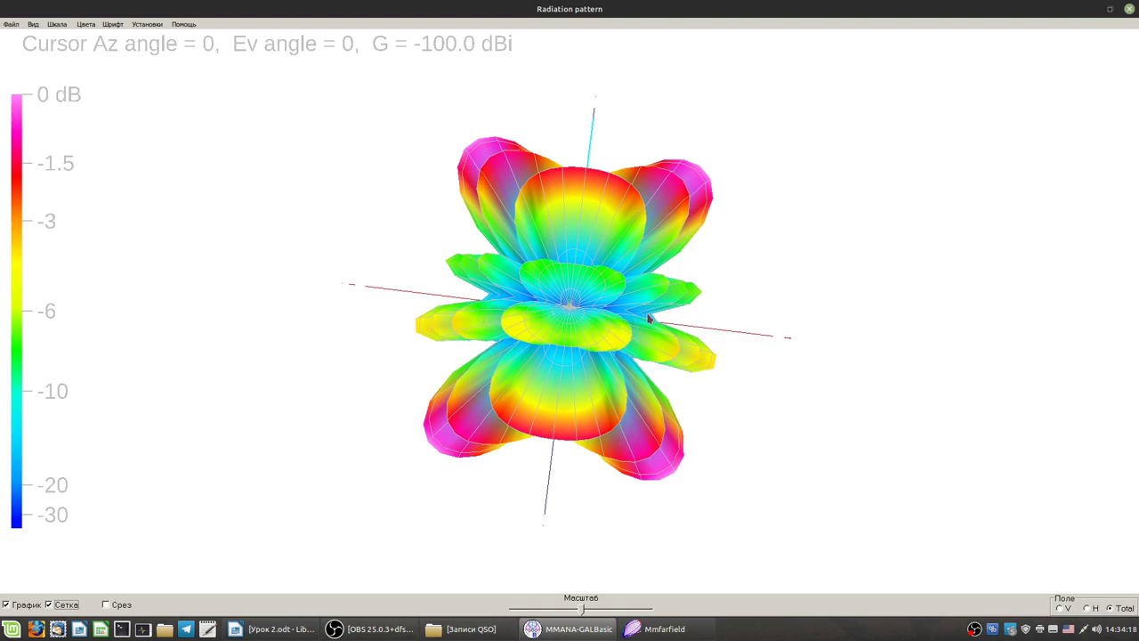
drag(673, 428, 674, 507)
click(1130, 8)
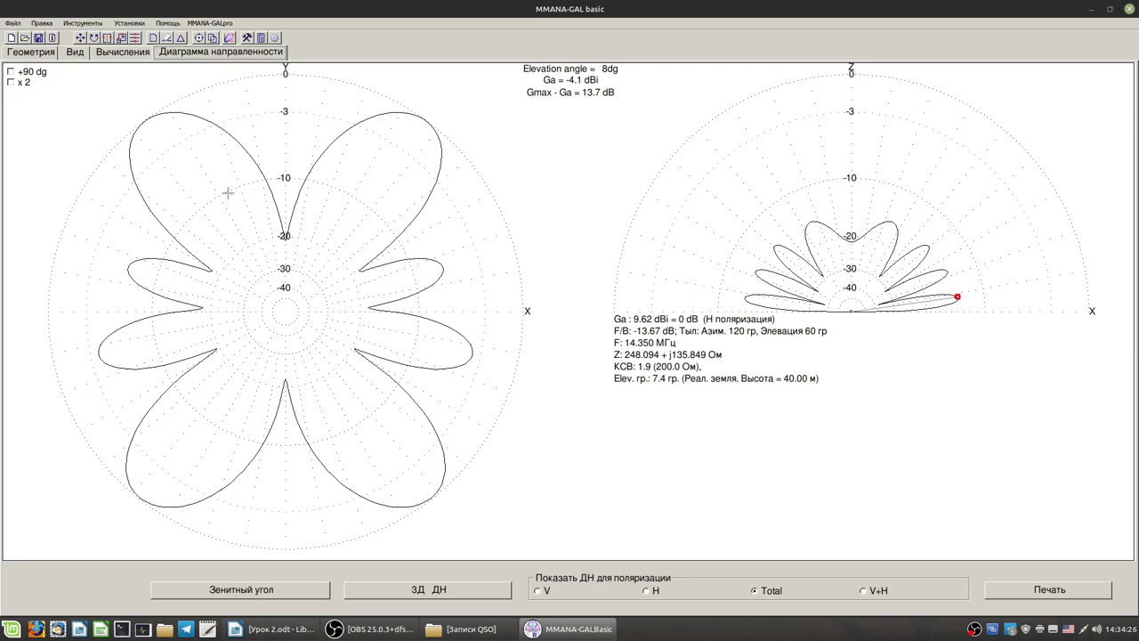
click(134, 54)
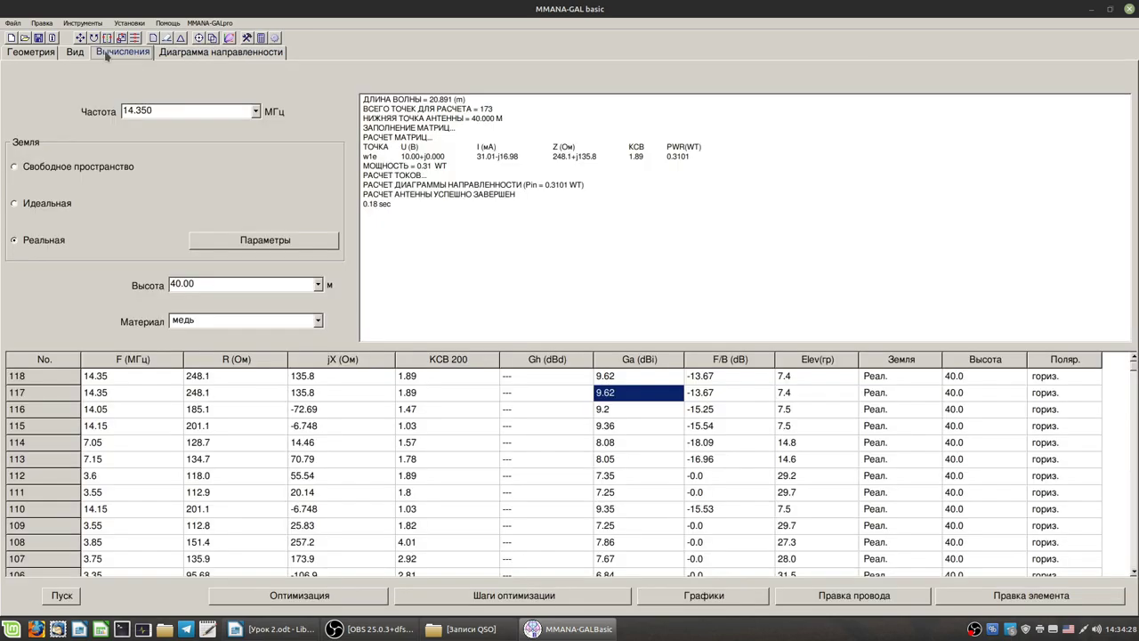
Step: Calculate the antenna at 28.200 MHz
click(256, 111)
click(152, 305)
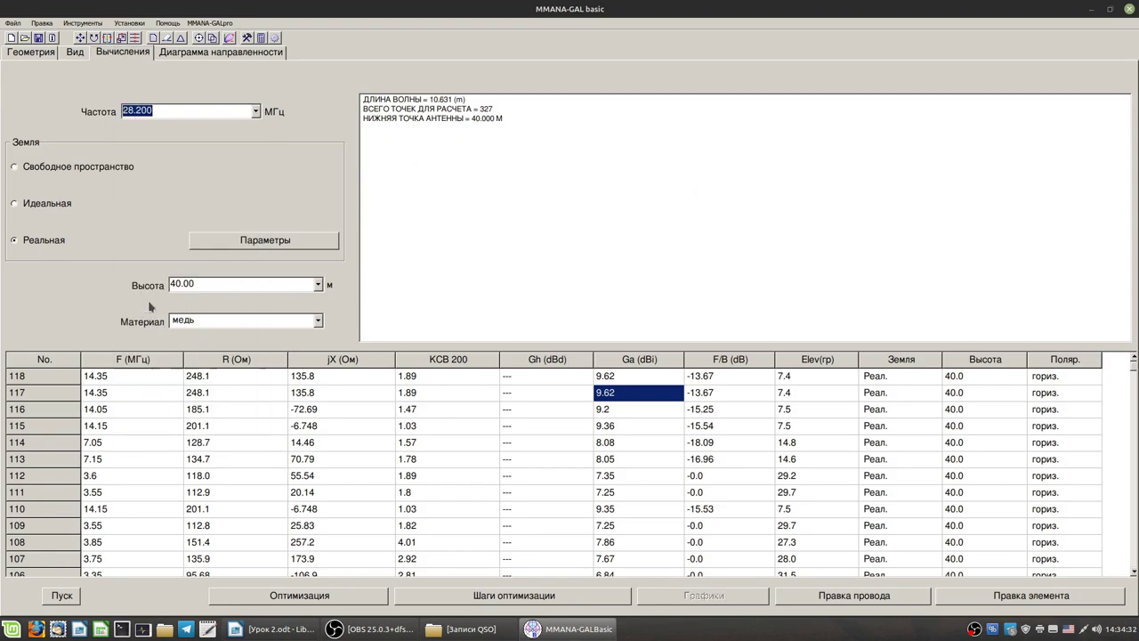
click(60, 597)
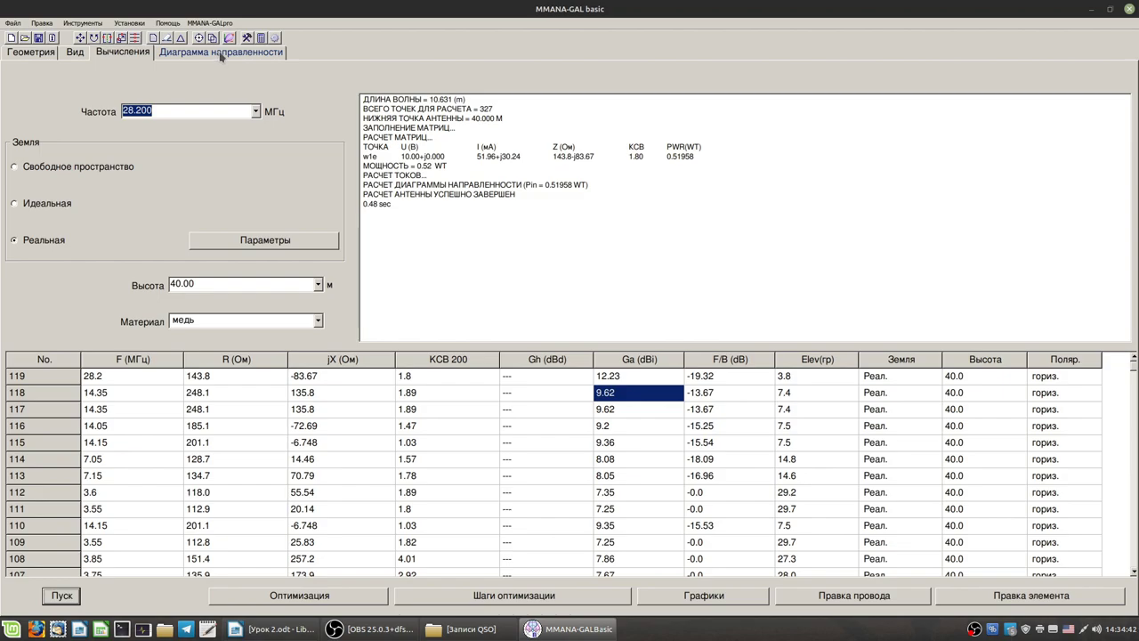
click(65, 597)
Step: Examine the current distribution along the wires at 28.200 MHz and check the gain in the newest result row
click(79, 54)
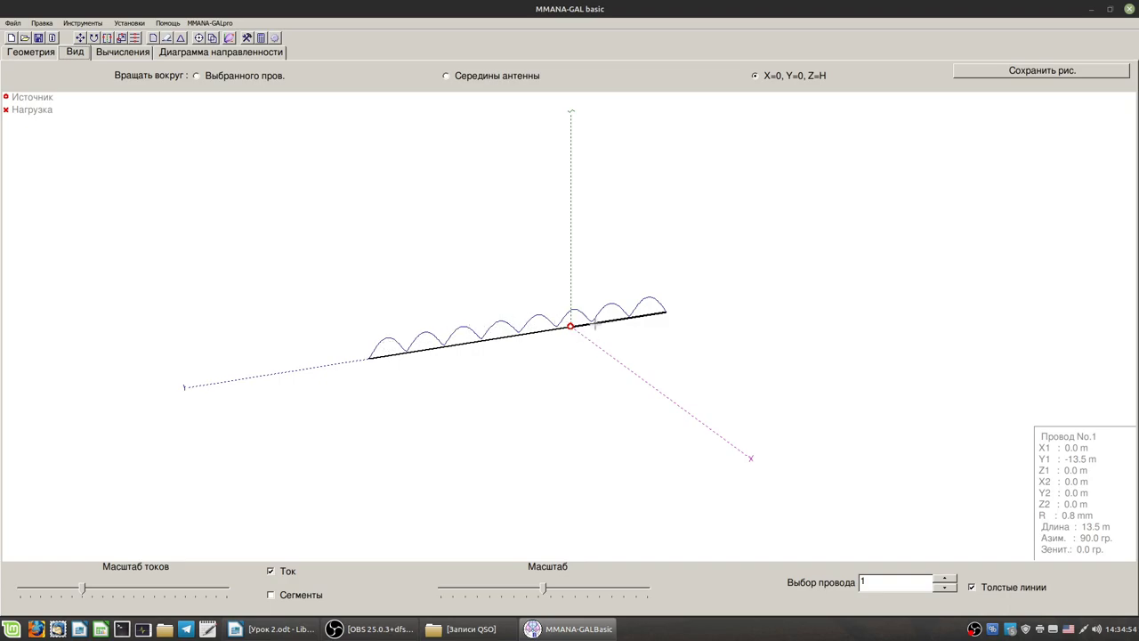
click(121, 52)
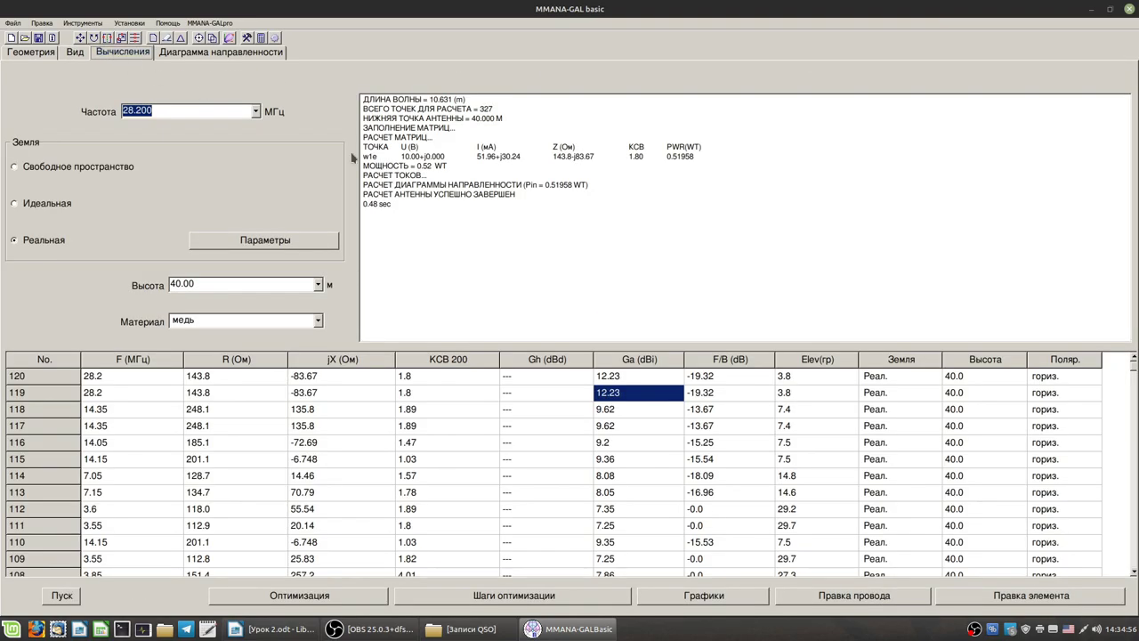
click(614, 375)
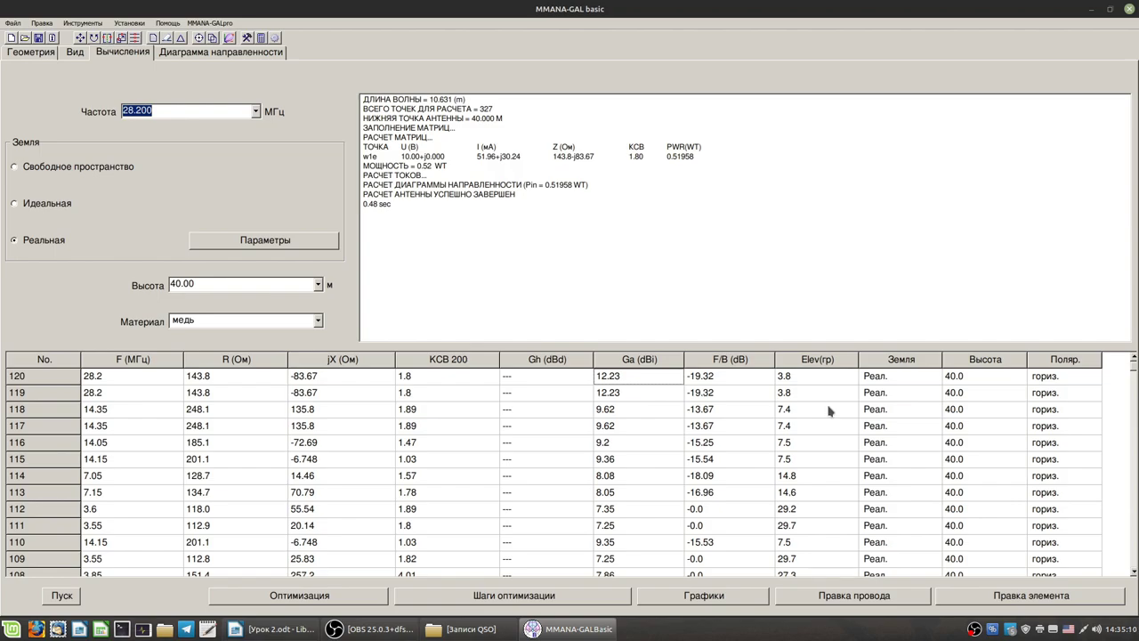
Step: Read the gain and azimuth of the large forward and rear lobes on the 28.200 MHz horizontal pattern
click(245, 52)
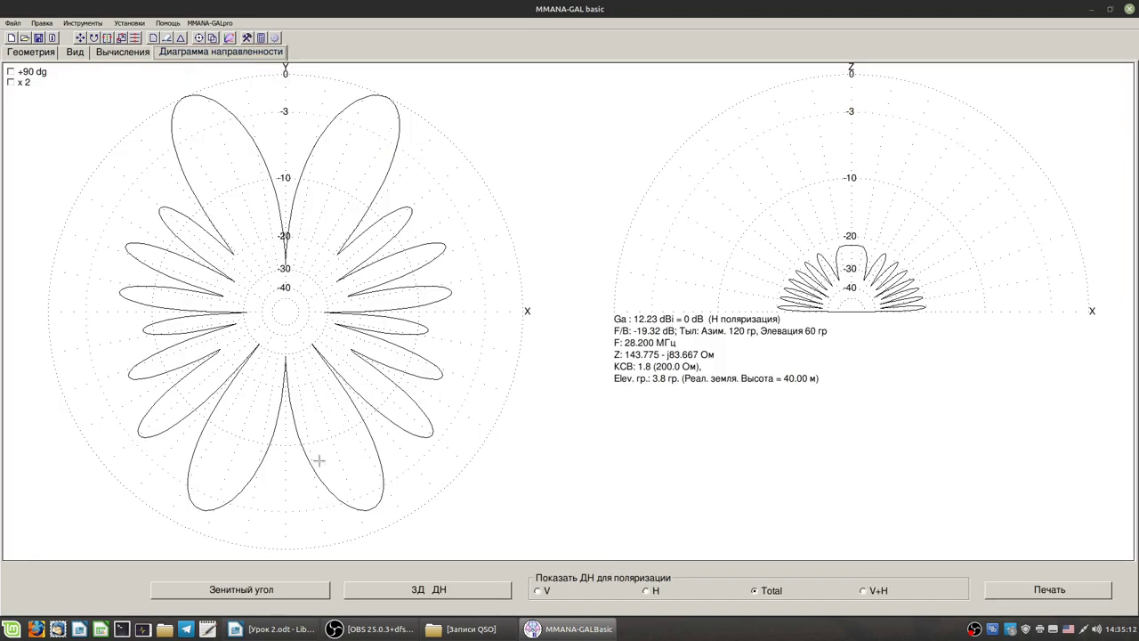
click(368, 491)
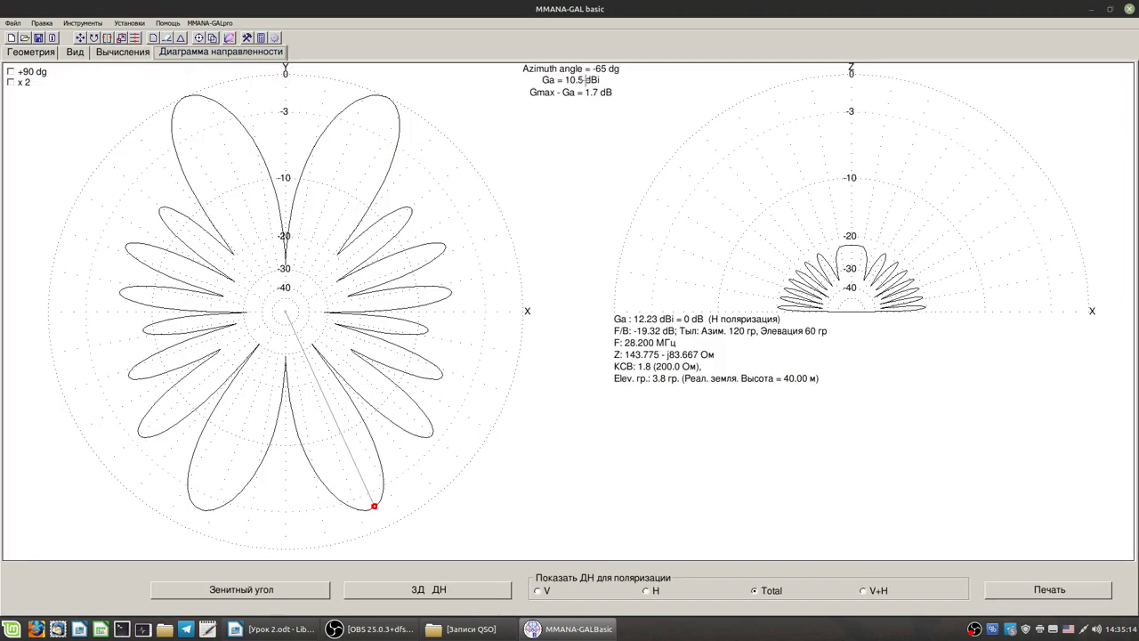
click(379, 126)
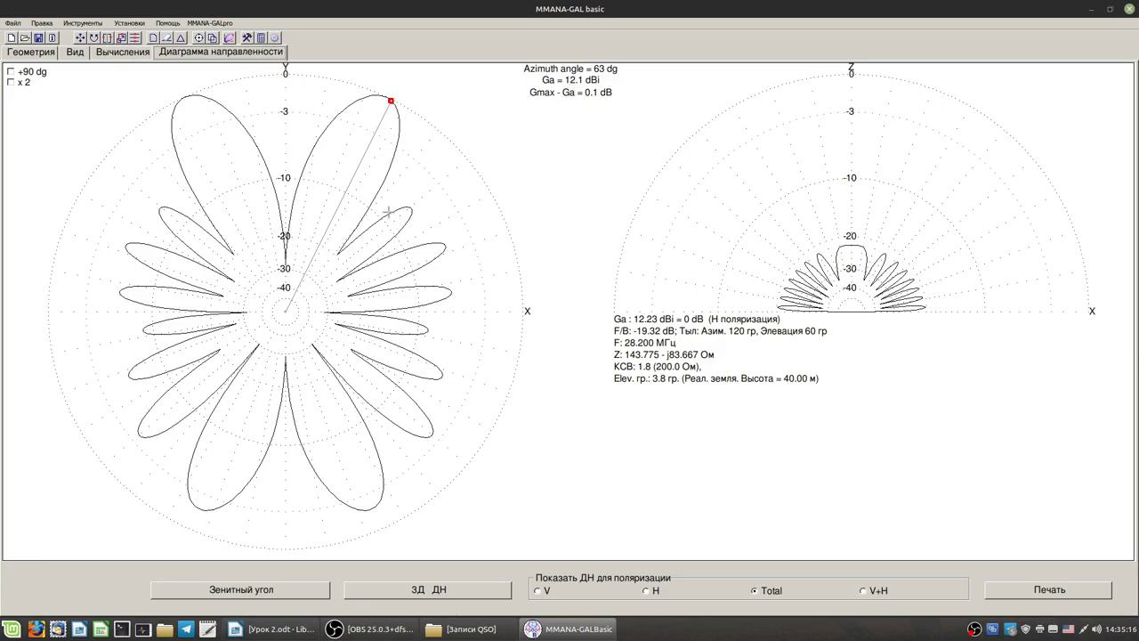
mouse_move(344, 145)
mouse_down()
mouse_move(206, 152)
mouse_move(402, 133)
mouse_move(376, 118)
mouse_up()
mouse_move(343, 291)
mouse_down()
mouse_move(321, 462)
mouse_move(347, 453)
mouse_move(204, 483)
mouse_move(224, 145)
mouse_move(205, 147)
mouse_up()
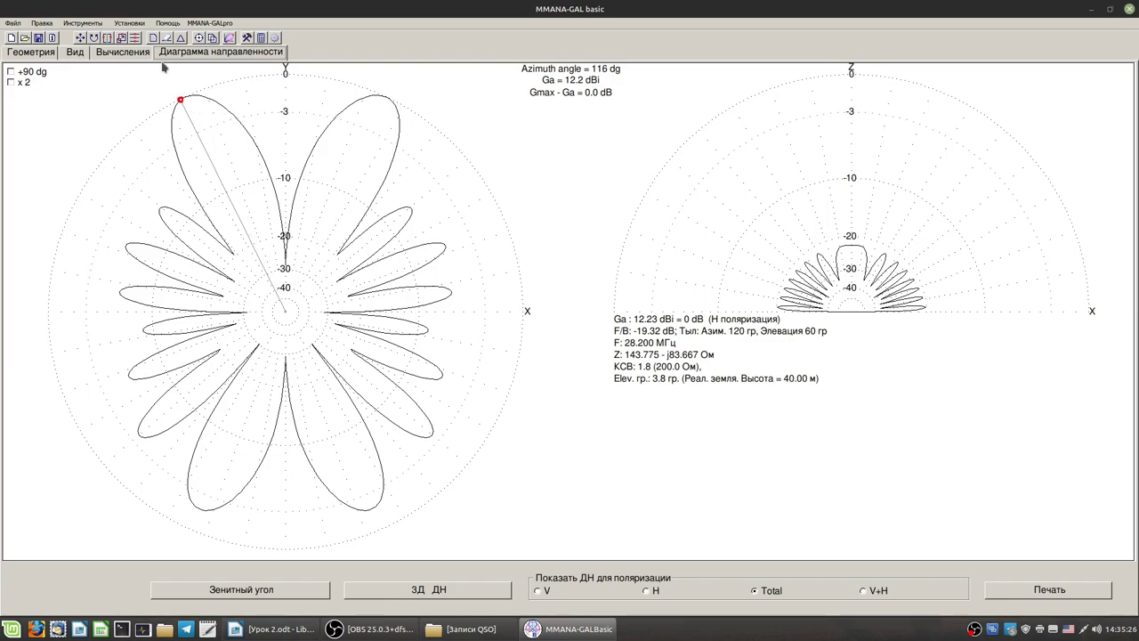
Step: Examine the 28.200 MHz current distribution from a slightly rotated viewpoint and review the coordinates of the two wires
click(129, 55)
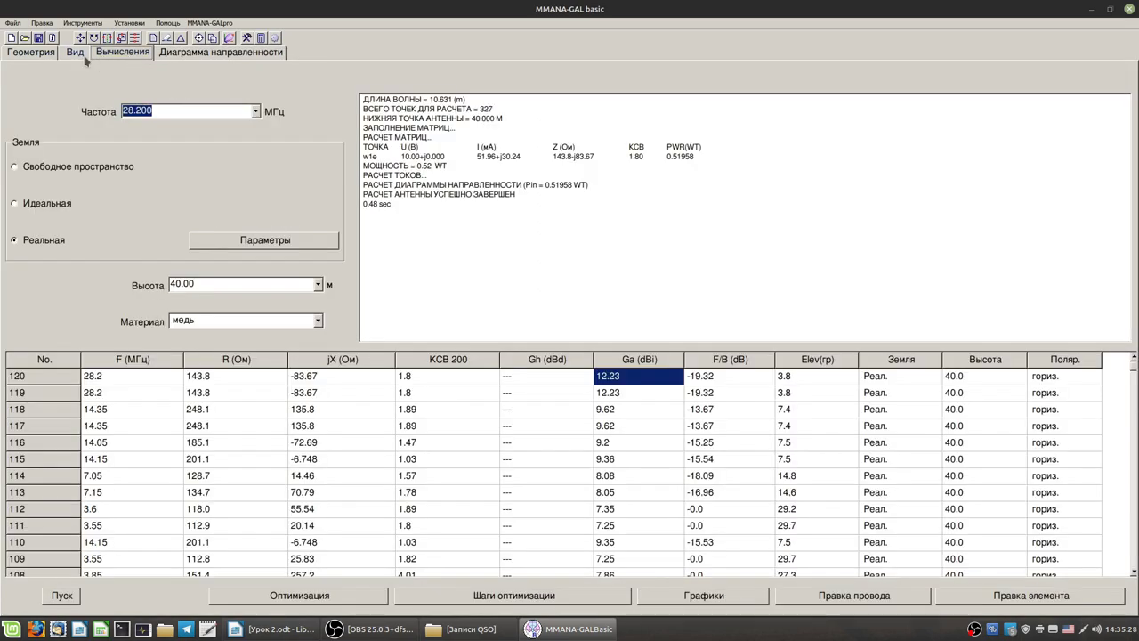
click(78, 54)
drag(484, 423, 535, 443)
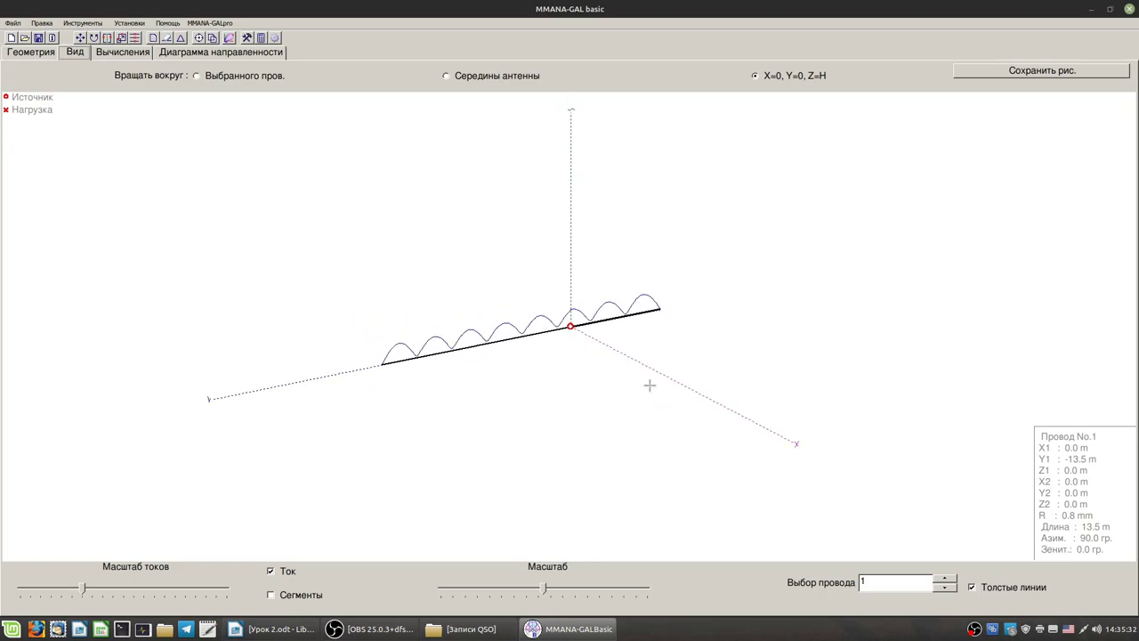
click(169, 53)
click(40, 52)
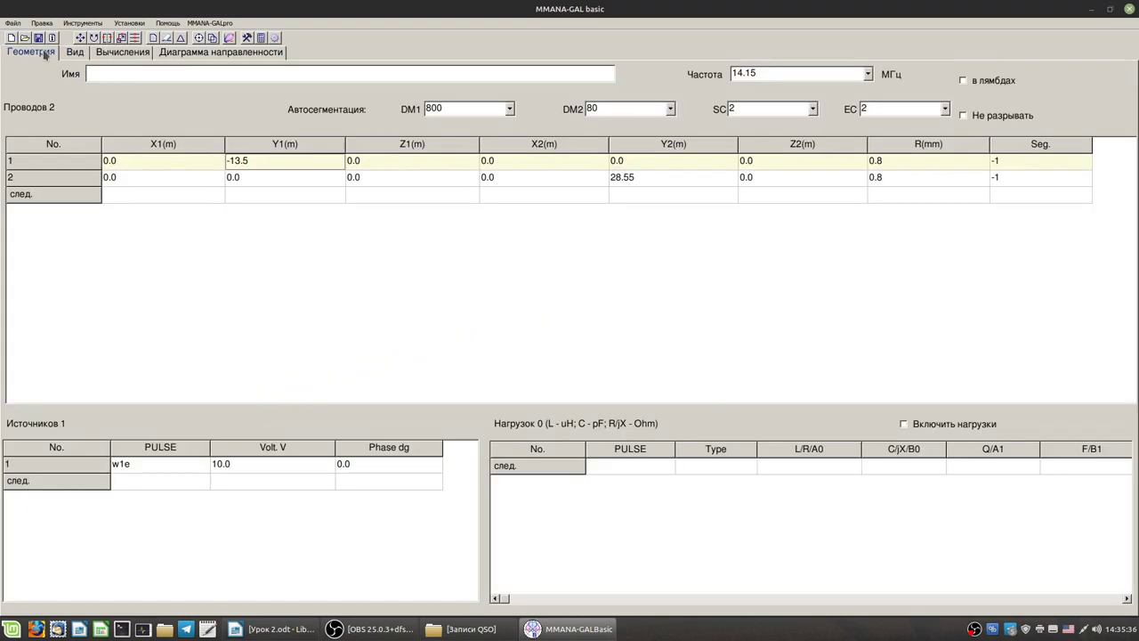
Step: Compare the 28.200 MHz radiation pattern with the wire geometry and read the gain of a minor rear lobe on the horizontal pattern
click(133, 52)
click(237, 55)
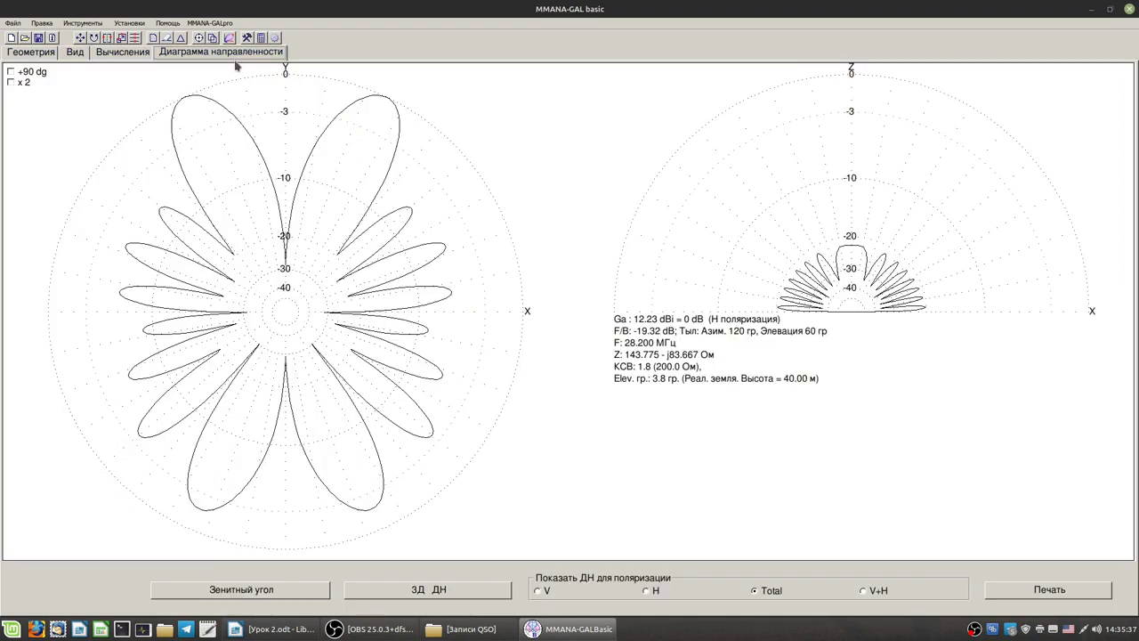
click(114, 55)
click(79, 53)
click(34, 52)
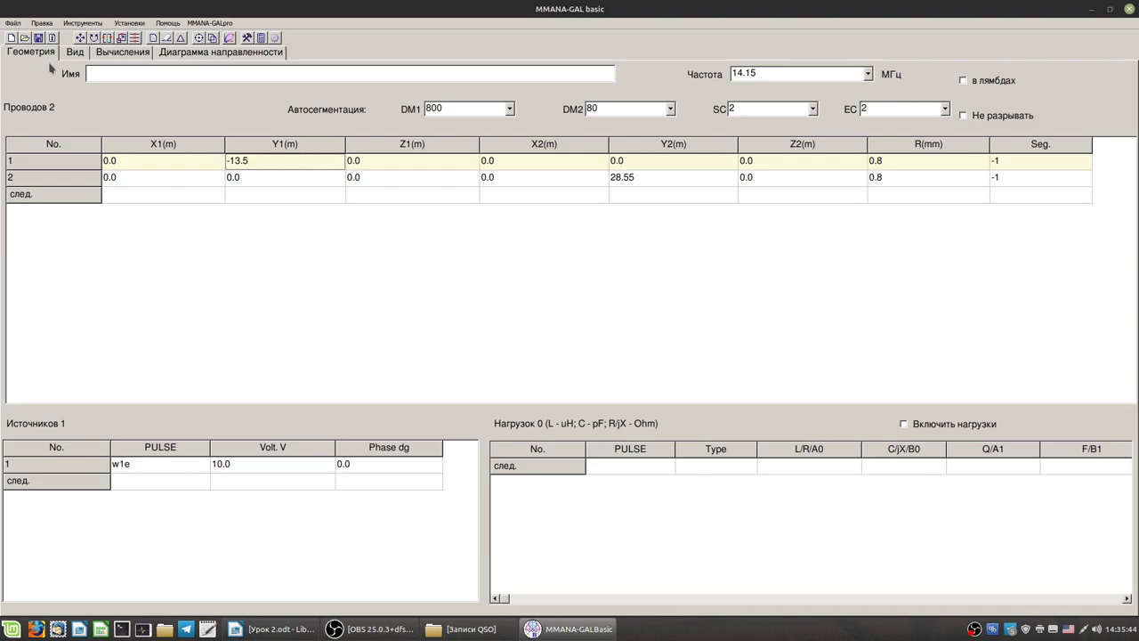
click(181, 54)
mouse_move(244, 203)
mouse_down()
mouse_move(234, 178)
mouse_move(147, 253)
mouse_move(304, 404)
mouse_move(383, 399)
mouse_move(462, 356)
mouse_move(464, 278)
mouse_move(411, 198)
mouse_move(330, 172)
mouse_move(197, 208)
mouse_move(198, 428)
mouse_move(288, 466)
mouse_move(350, 465)
mouse_move(394, 419)
mouse_move(419, 412)
mouse_move(446, 303)
mouse_move(402, 104)
mouse_move(181, 145)
mouse_move(213, 301)
mouse_move(315, 488)
mouse_move(442, 241)
mouse_move(216, 269)
mouse_move(315, 448)
mouse_move(304, 198)
mouse_move(169, 322)
mouse_move(297, 426)
mouse_move(353, 356)
mouse_move(360, 365)
mouse_move(295, 403)
mouse_move(249, 405)
mouse_move(227, 396)
mouse_move(233, 381)
mouse_move(158, 433)
mouse_move(152, 399)
mouse_move(142, 435)
mouse_move(201, 364)
mouse_up()
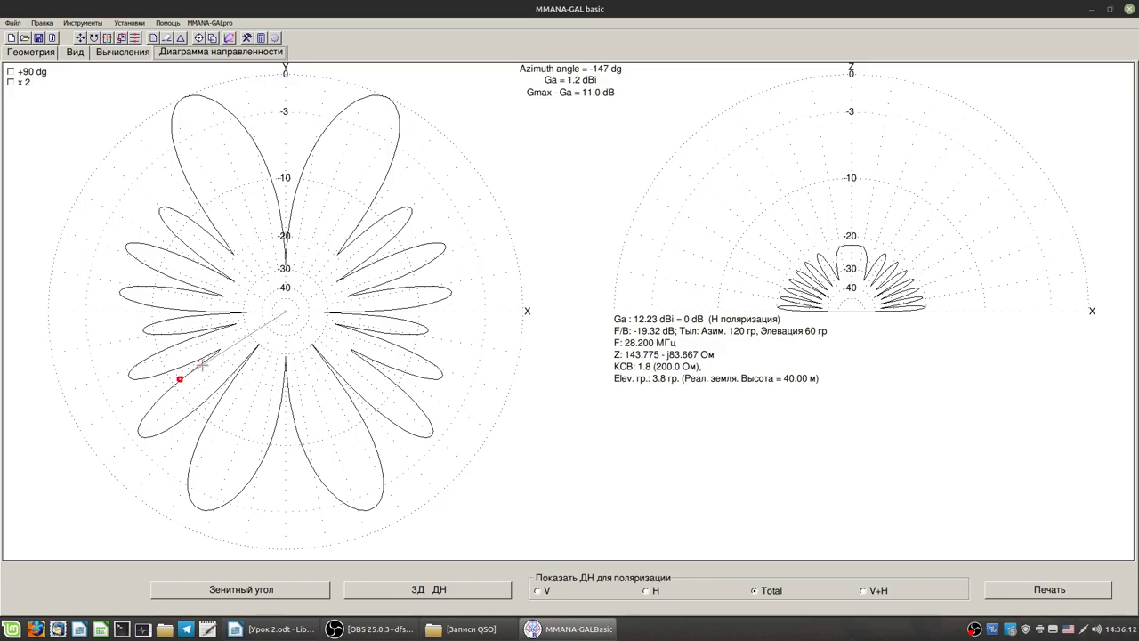
Step: Calculate the antenna at 18.080 MHz
click(122, 53)
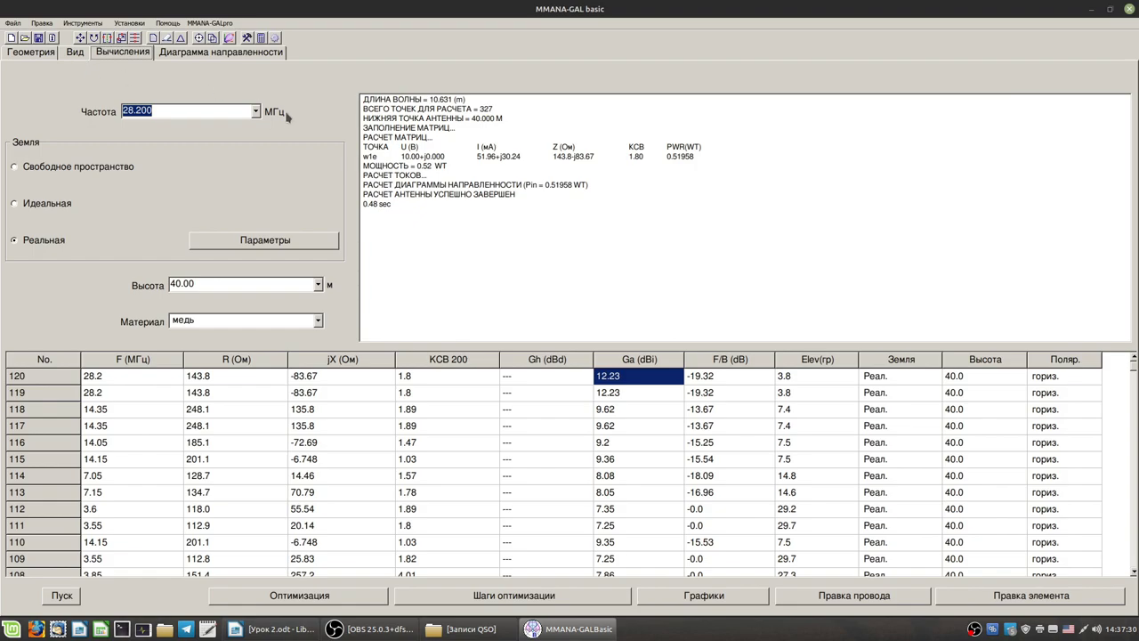
click(256, 112)
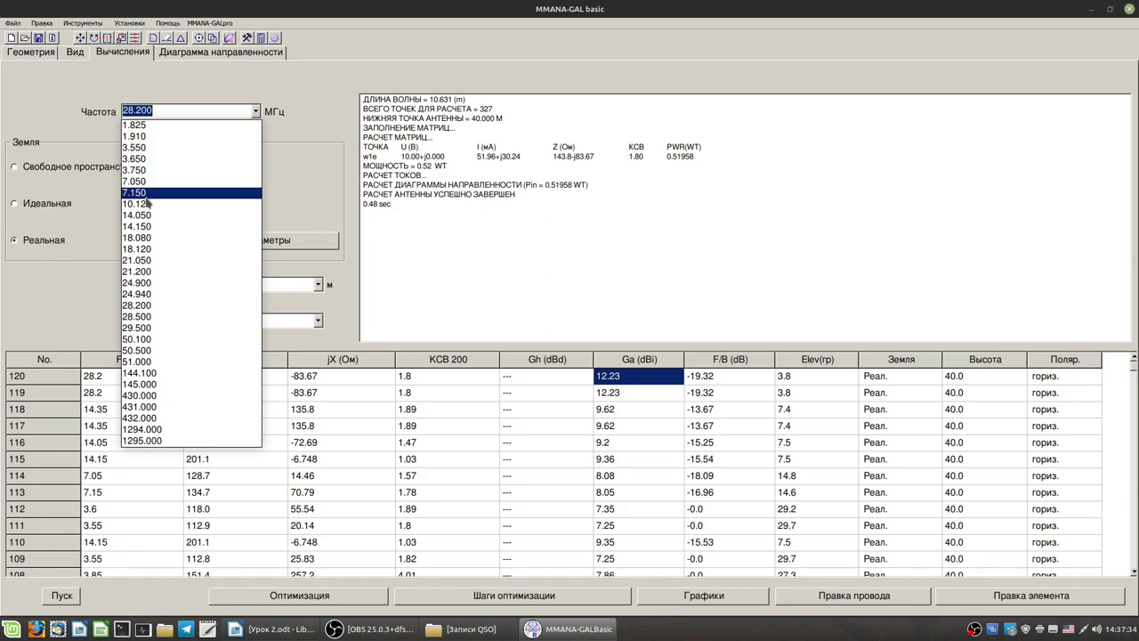
click(137, 238)
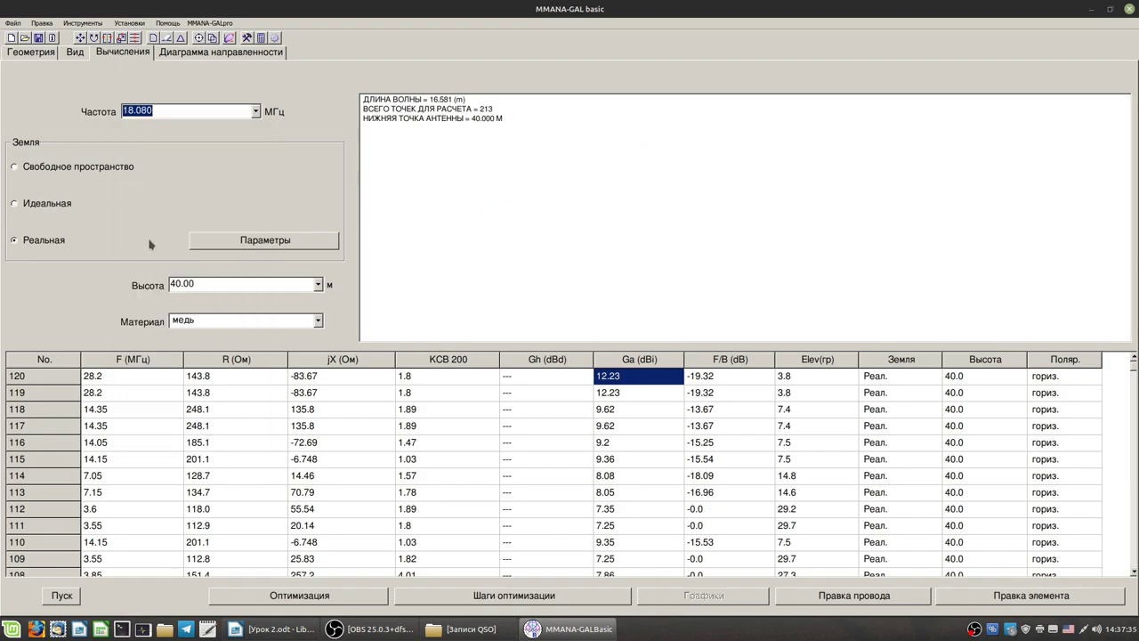
click(63, 596)
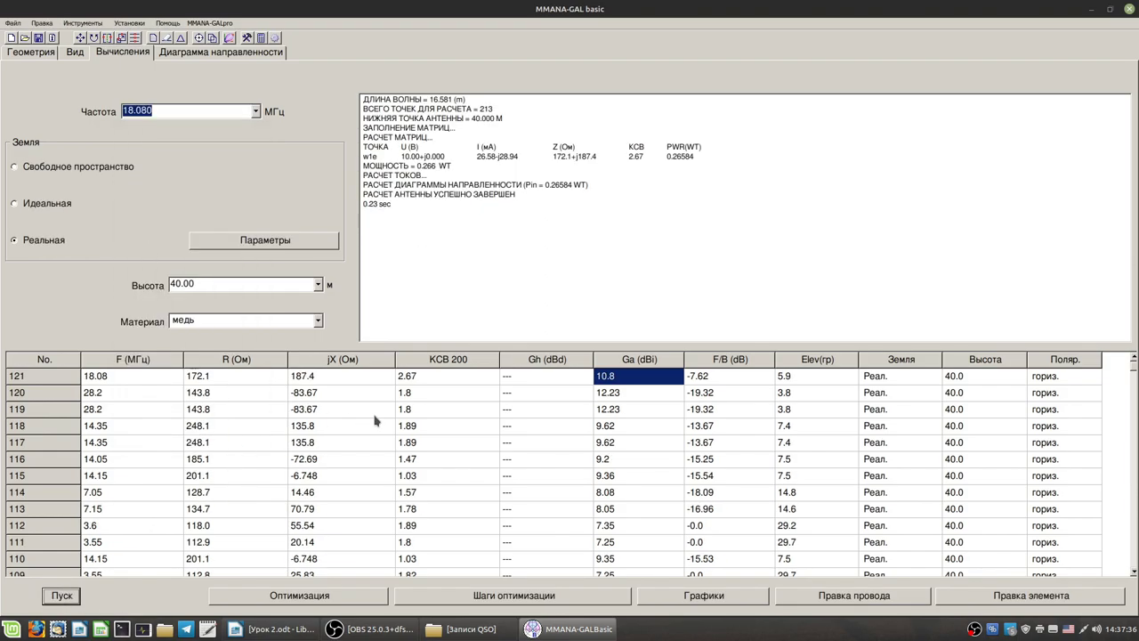
Step: Calculate the antenna at 21.050 MHz
click(256, 112)
click(141, 260)
click(62, 595)
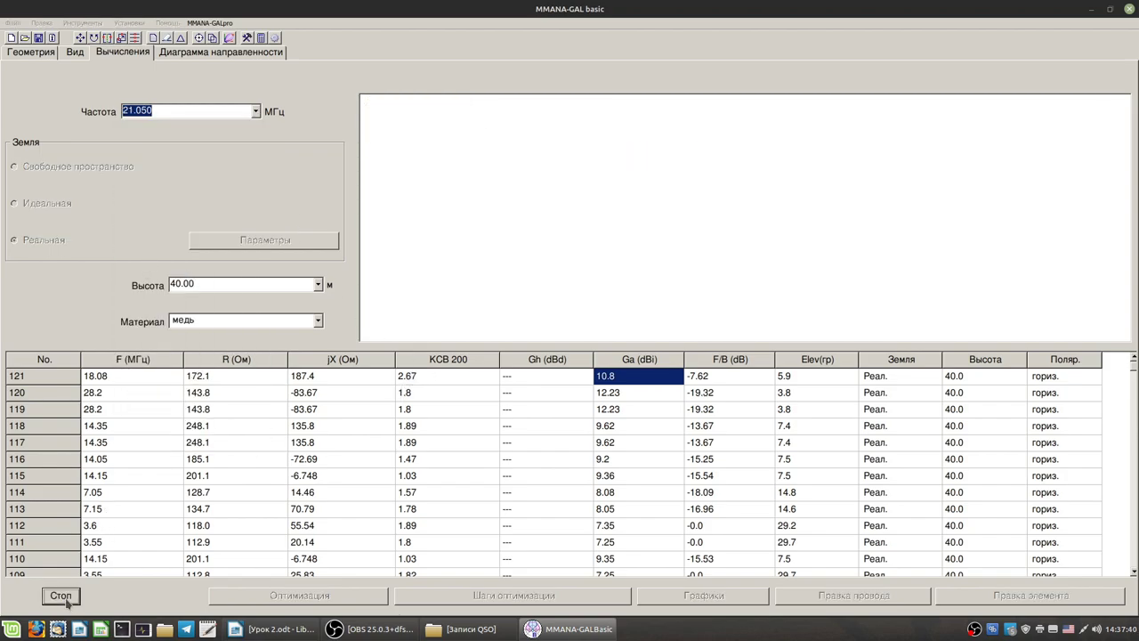
Step: Calculate the antenna at 21.200 MHz and look through the available frequencies without changing the selection
click(256, 112)
click(155, 273)
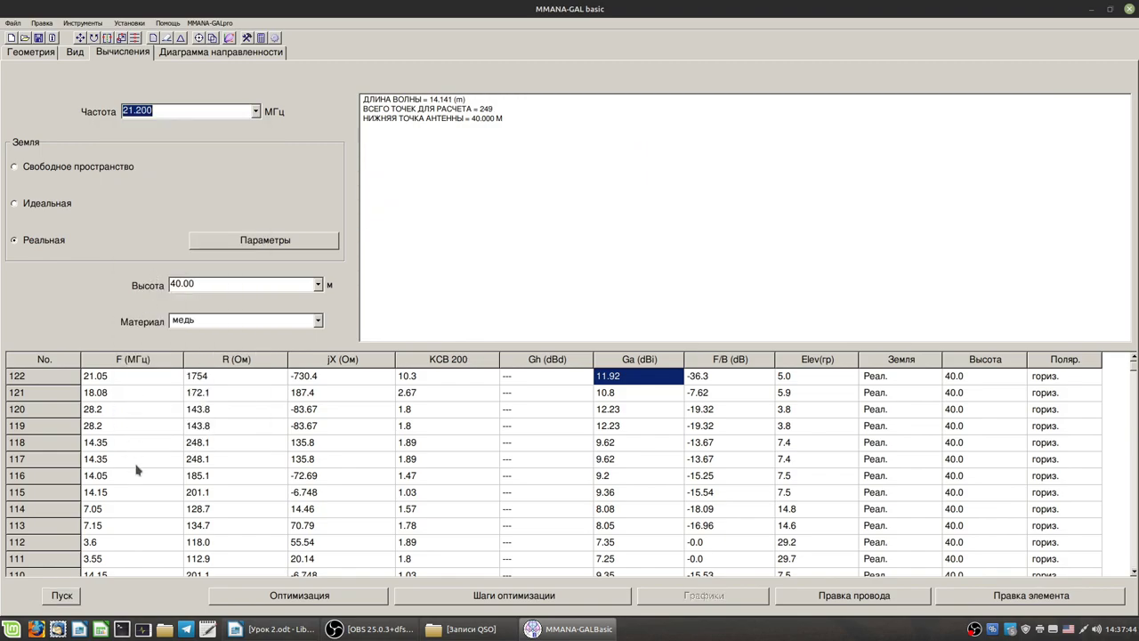
click(62, 596)
mouse_move(229, 319)
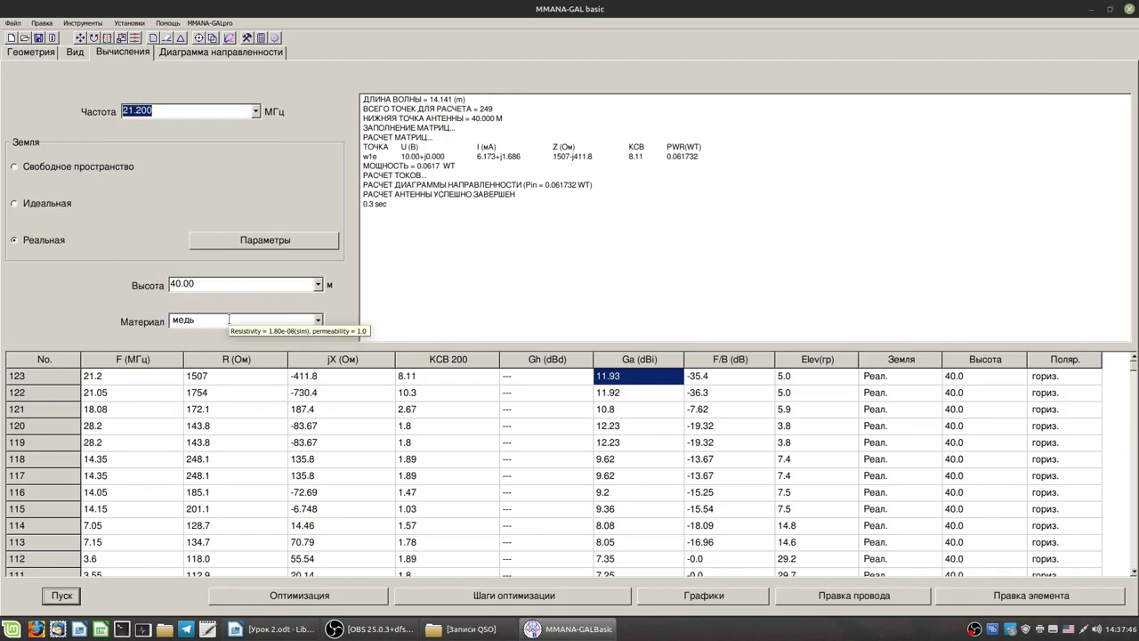
click(256, 111)
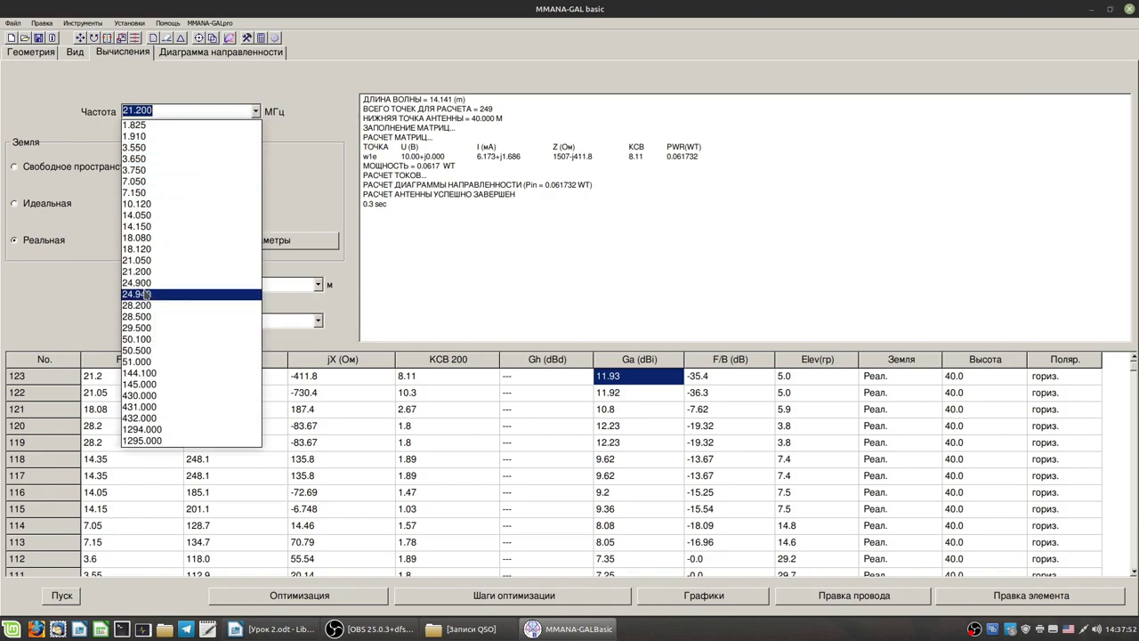
click(293, 179)
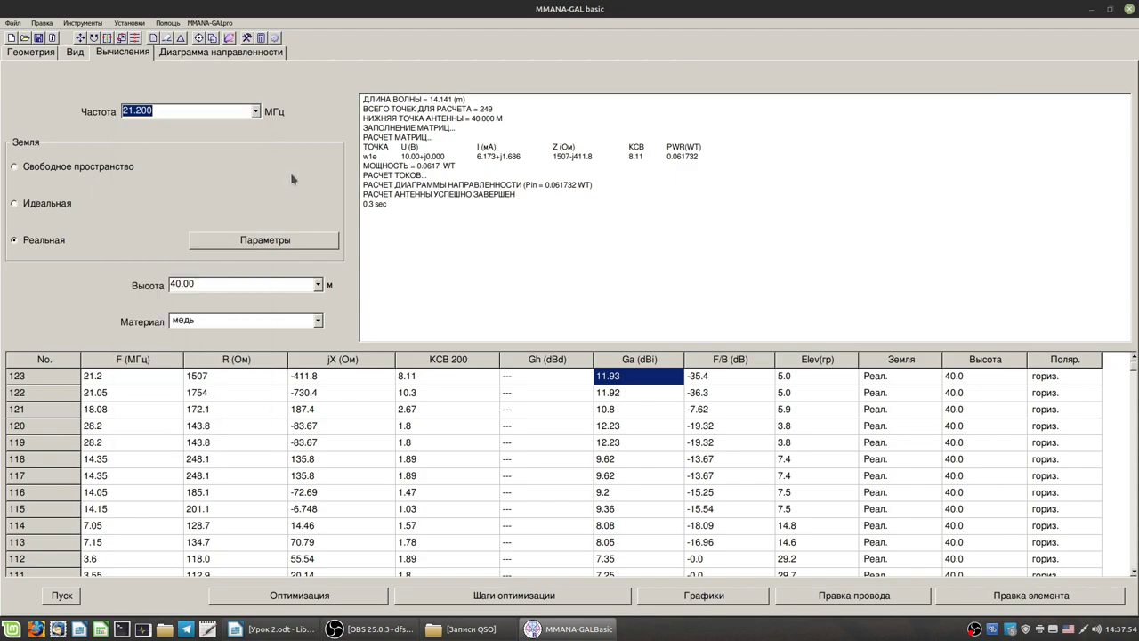